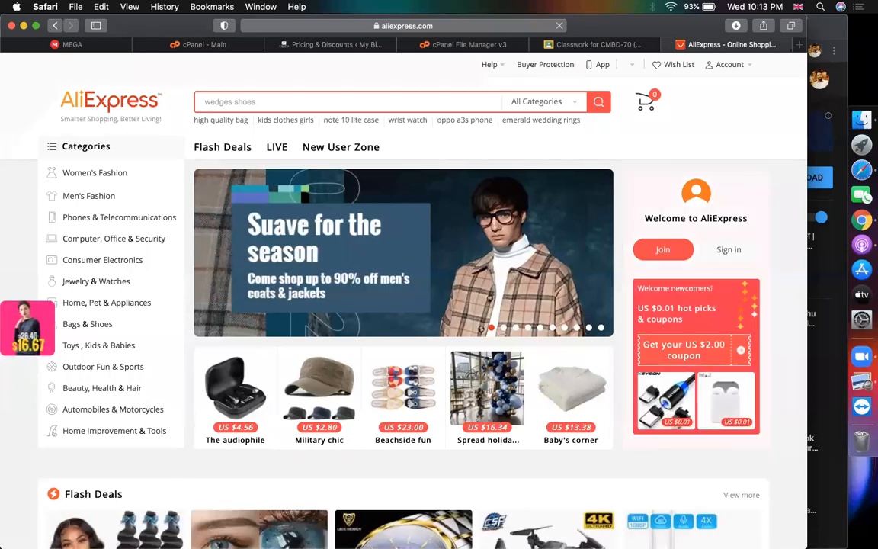
From Flash Deals, open the Brazilian hair weave bundle deal in a new tab
scroll(347, 228, down, 5)
click(162, 297)
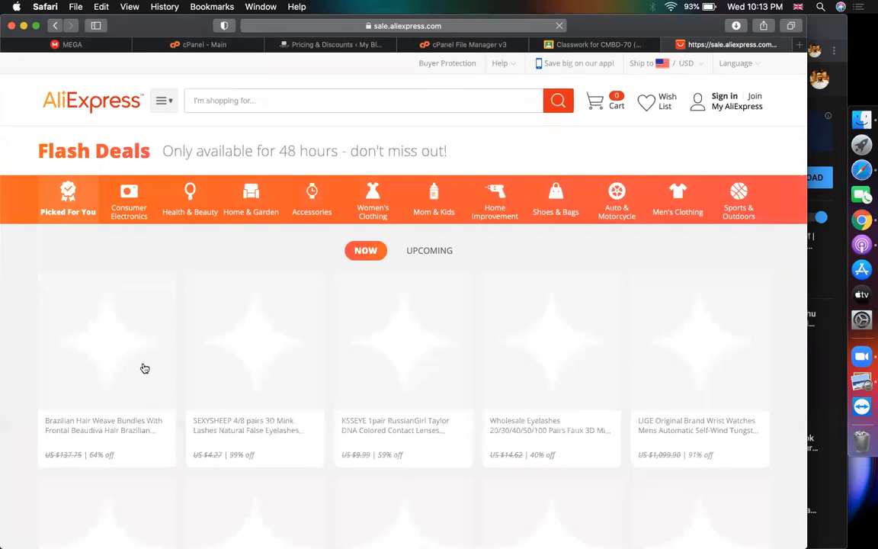
click(143, 367)
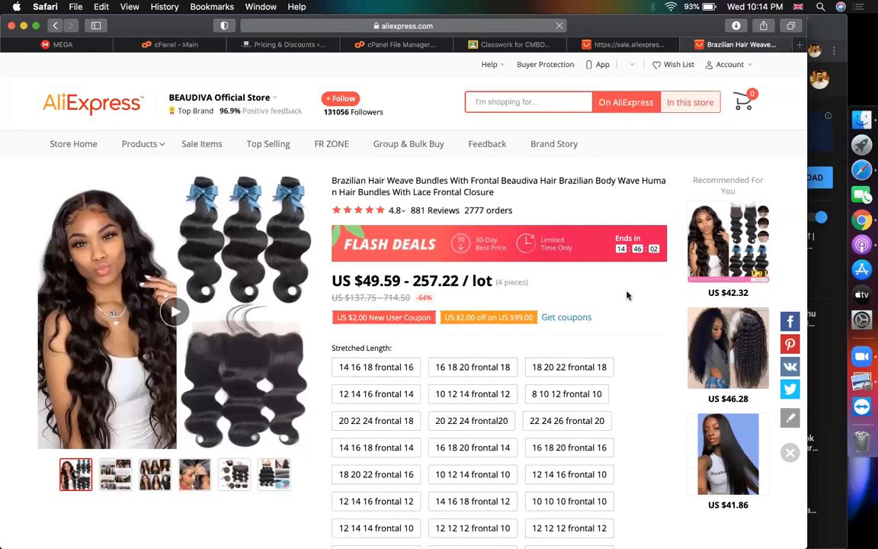
Add the hair bundle to the cart, then open the BEAUDIVA Official Store page
scroll(625, 295, down, 10)
scroll(626, 295, up, 6)
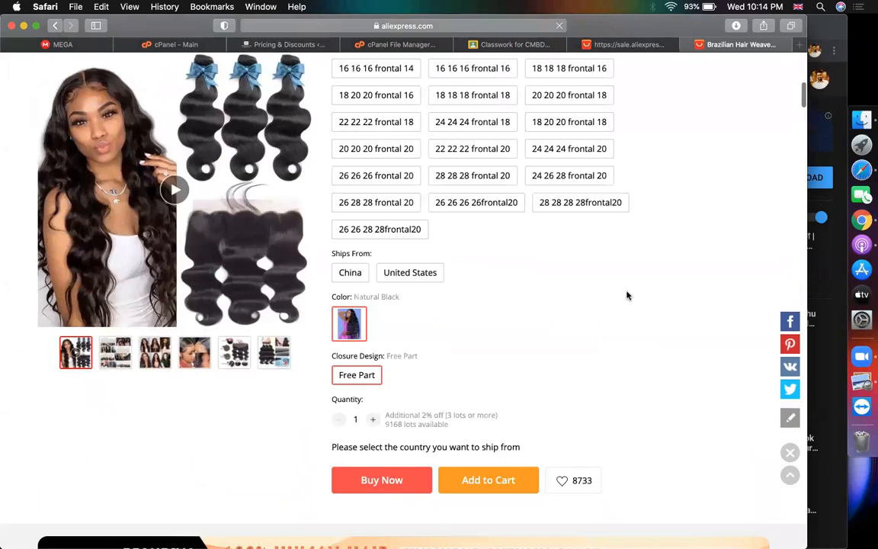
scroll(627, 295, down, 5)
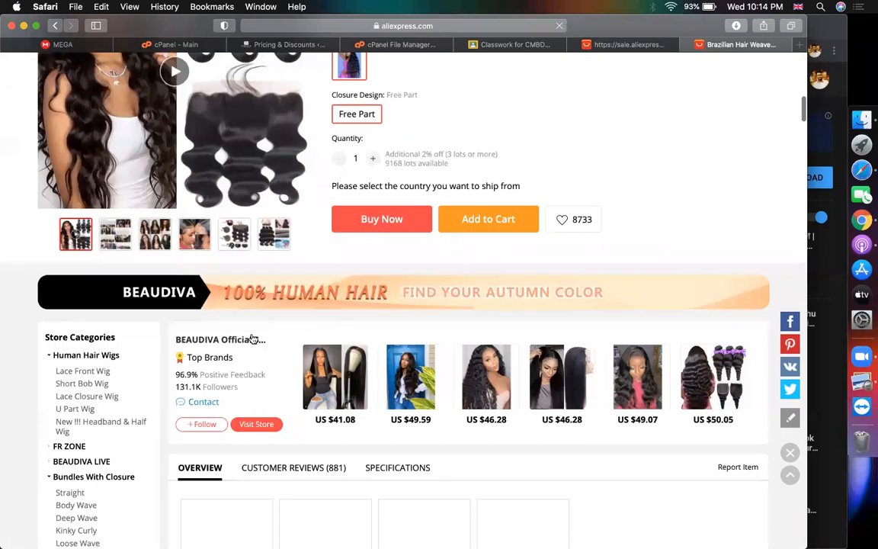
click(489, 219)
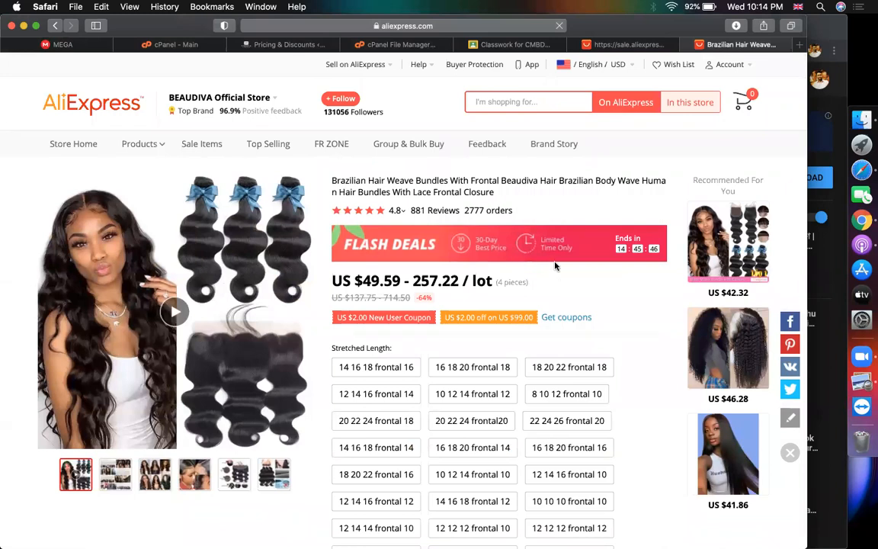
scroll(555, 265, down, 10)
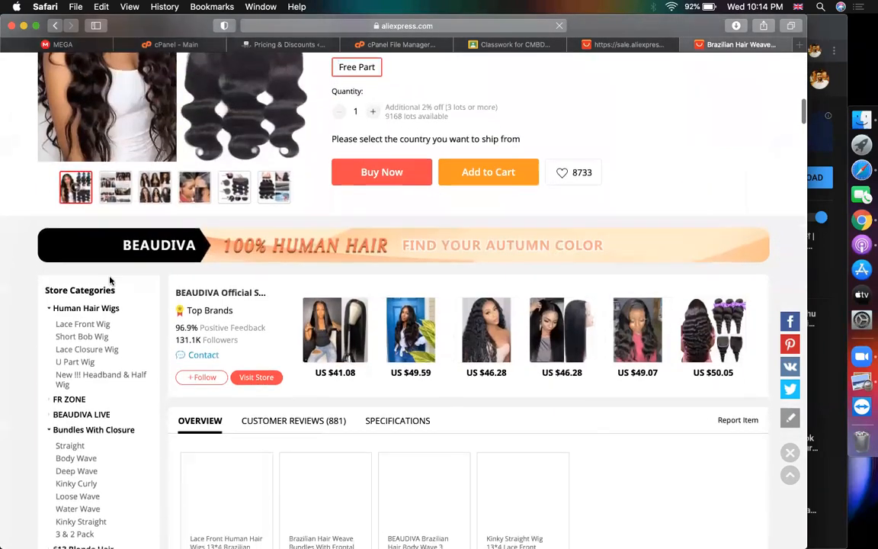
click(184, 293)
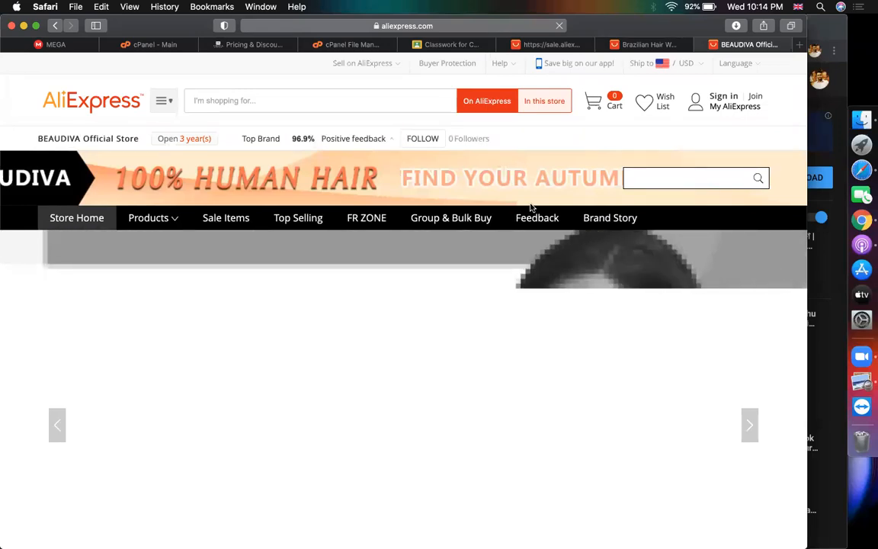
Scroll through the BEAUDIVA store's hair categories and promotions
scroll(531, 206, down, 10)
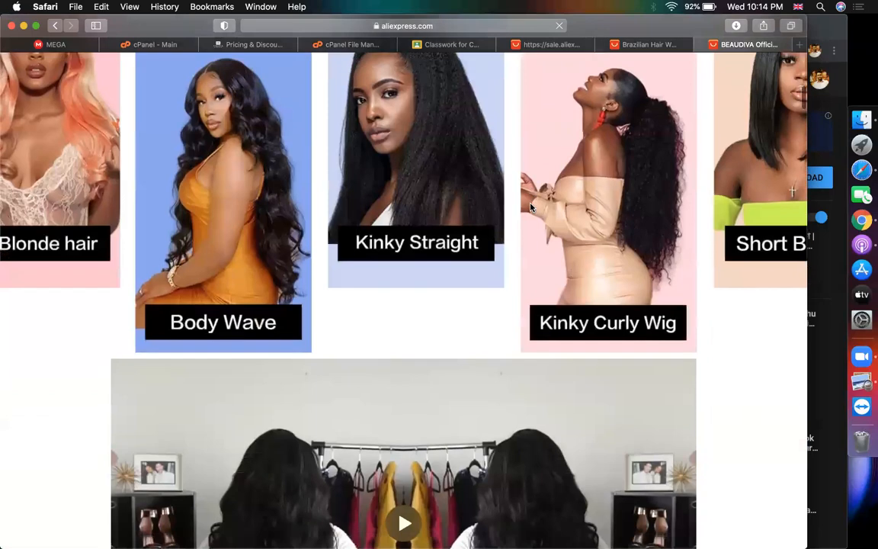
scroll(531, 207, down, 20)
scroll(532, 206, up, 15)
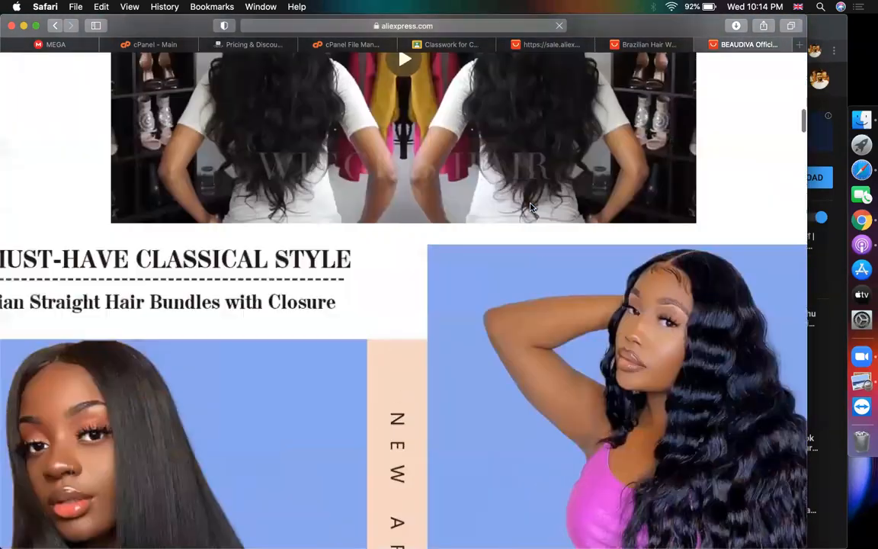
scroll(531, 207, up, 15)
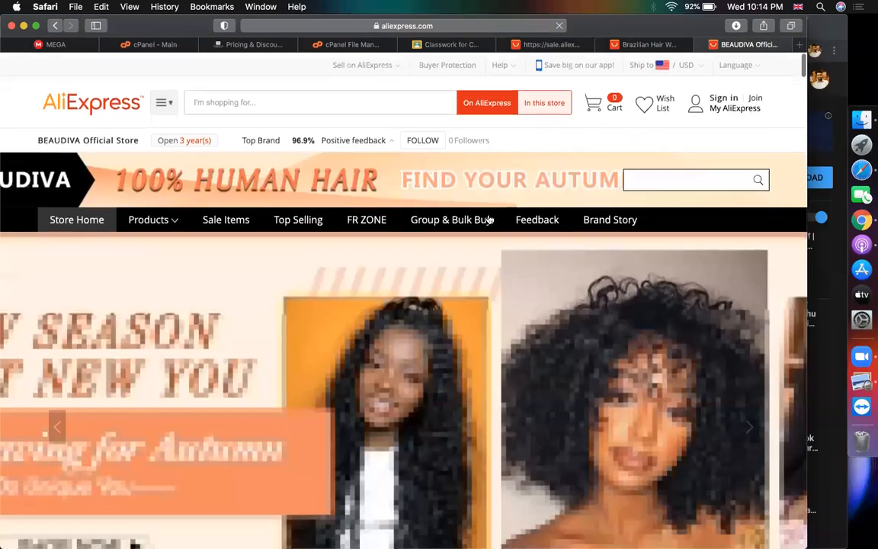
scroll(247, 361, down, 5)
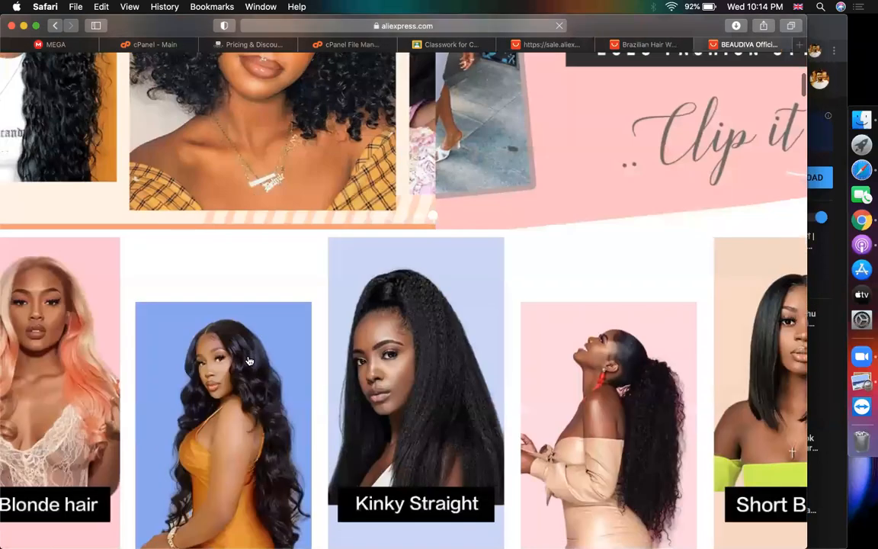
scroll(247, 360, down, 5)
Toggle between the Brazilian hair product page and the BEAUDIVA store page, ending on the store
click(634, 46)
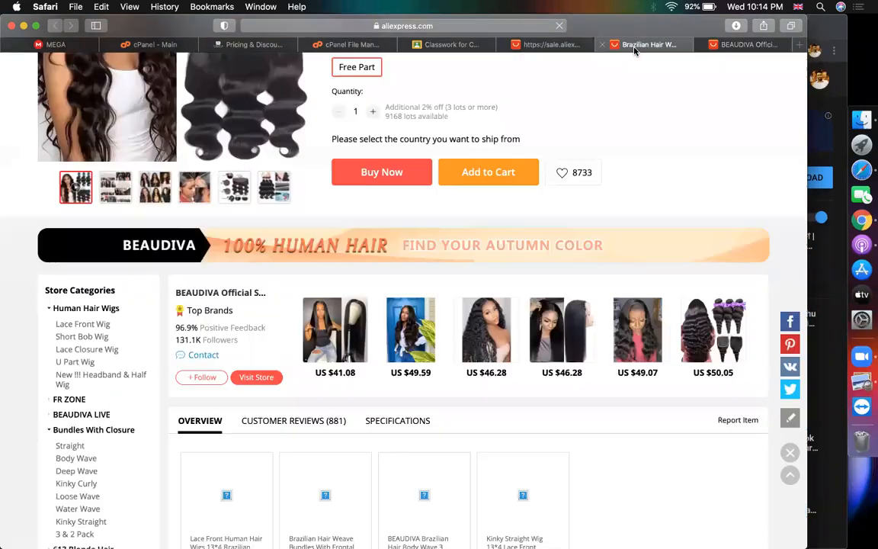
scroll(439, 257, up, 12)
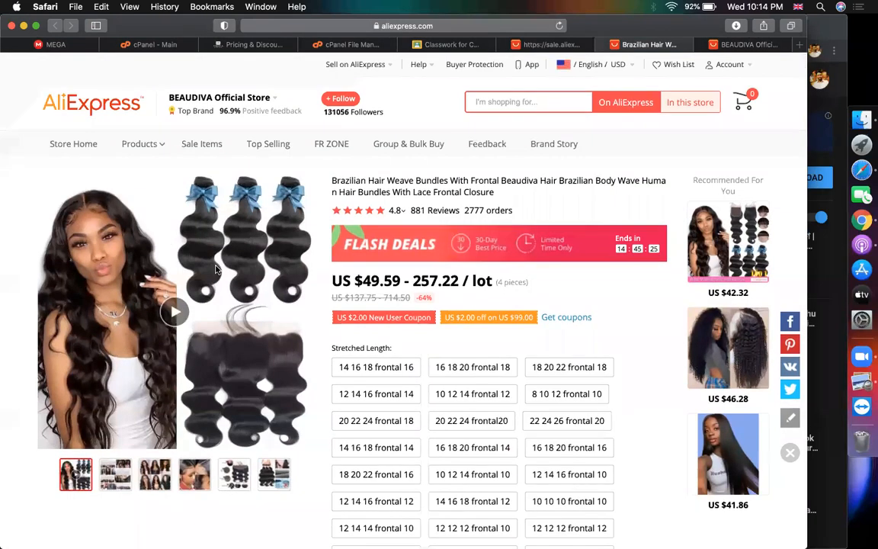
click(736, 48)
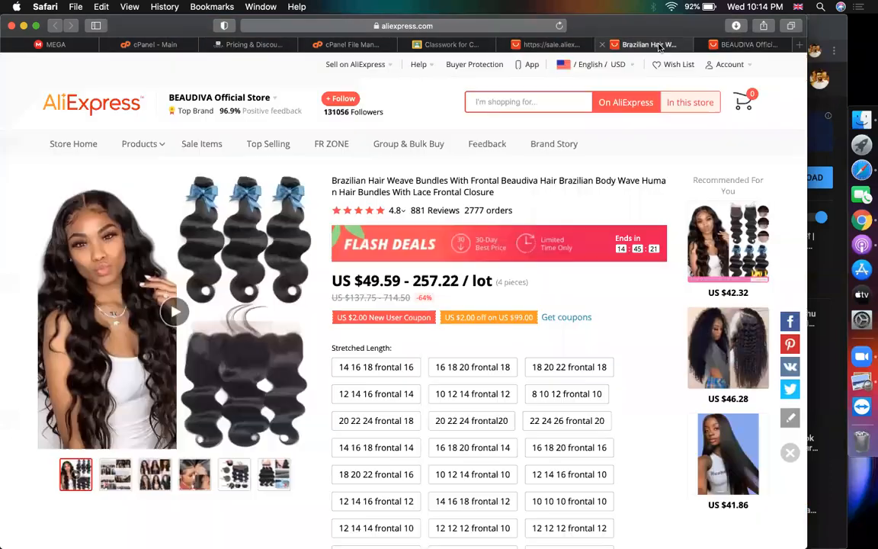
click(640, 44)
click(736, 46)
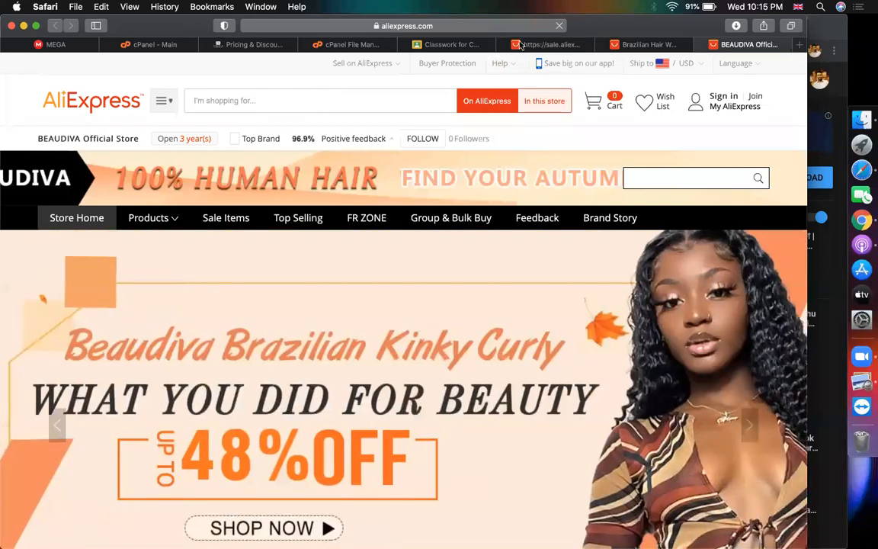
Return to the Flash Deals listing showing the hair bundle at US $49.59
click(520, 46)
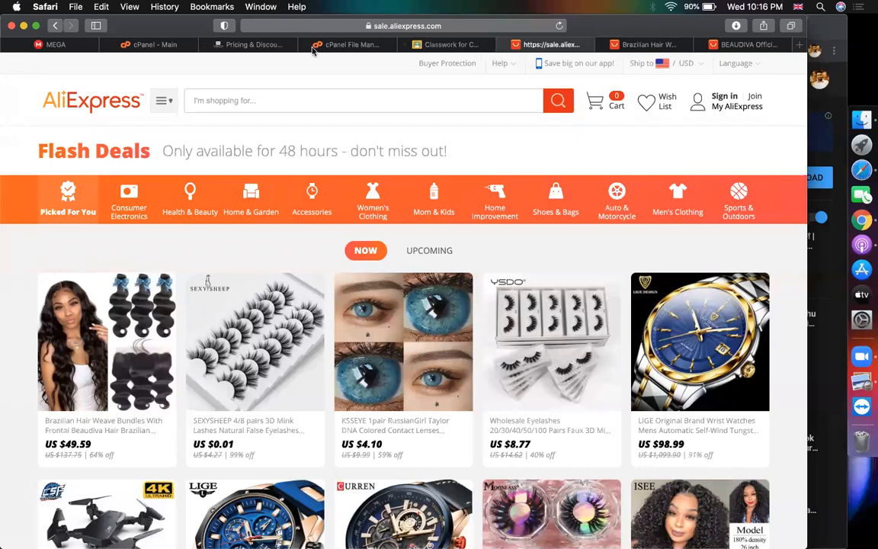
Check WooCommerce Pricing & Discounts (no rules configured), then go back to the BEAUDIVA store page
click(203, 44)
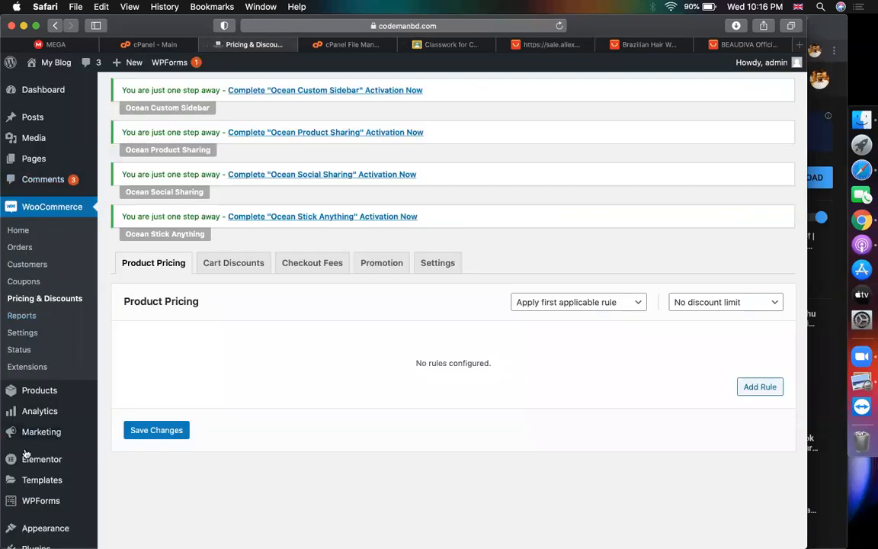
mouse_move(26, 392)
mouse_move(57, 390)
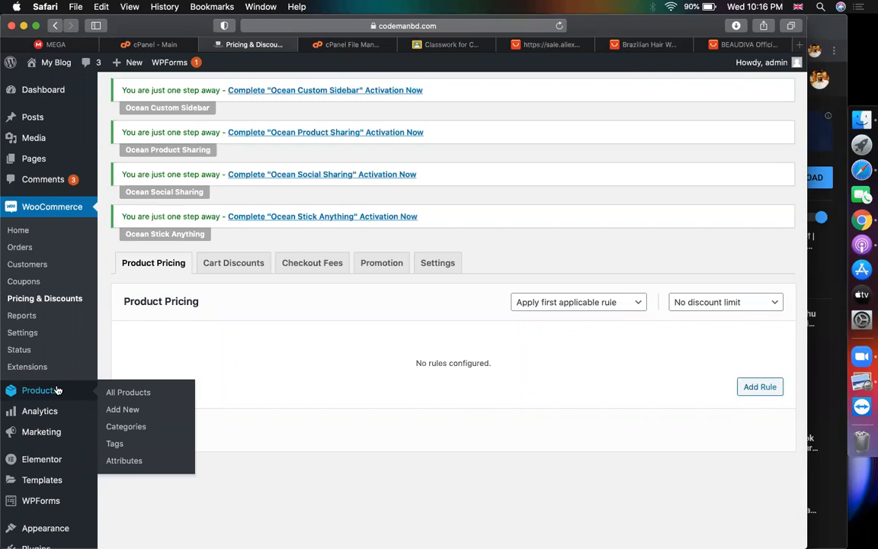
scroll(295, 313, up, 1)
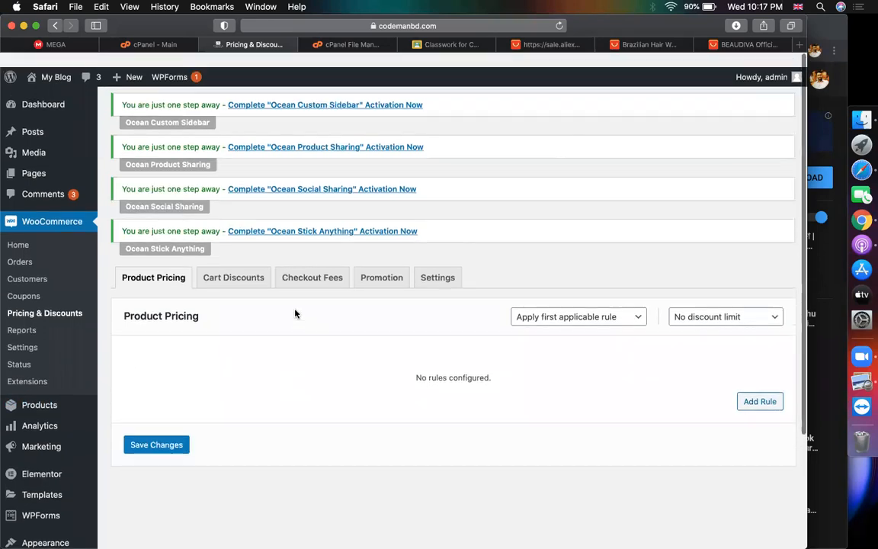
click(720, 45)
Search Google for 'dokan pro' and open the weDevs Dokan Multivendor site
click(512, 26)
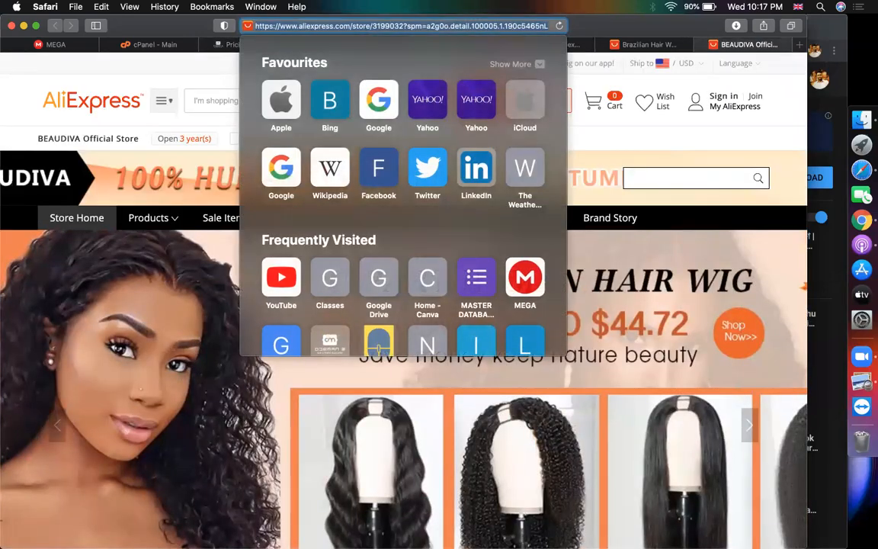
text(dok)
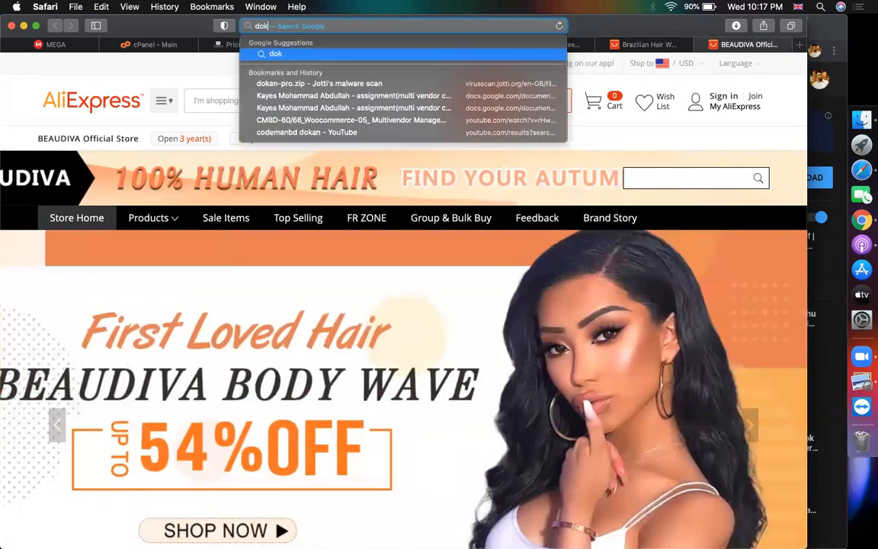
text(an pro)
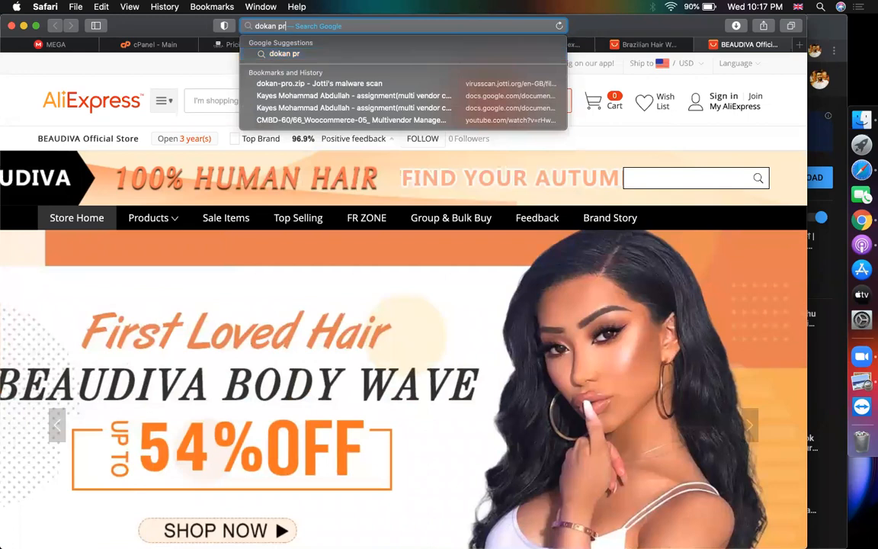
key(Return)
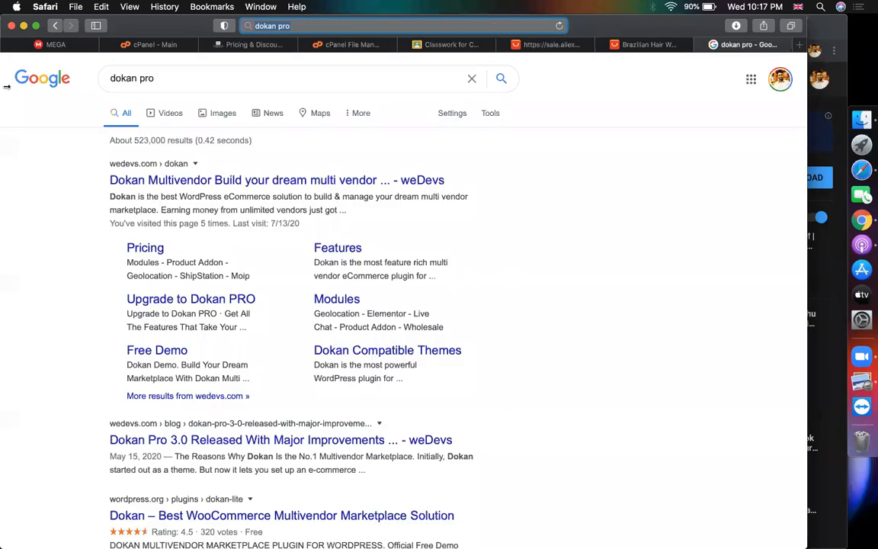
click(158, 181)
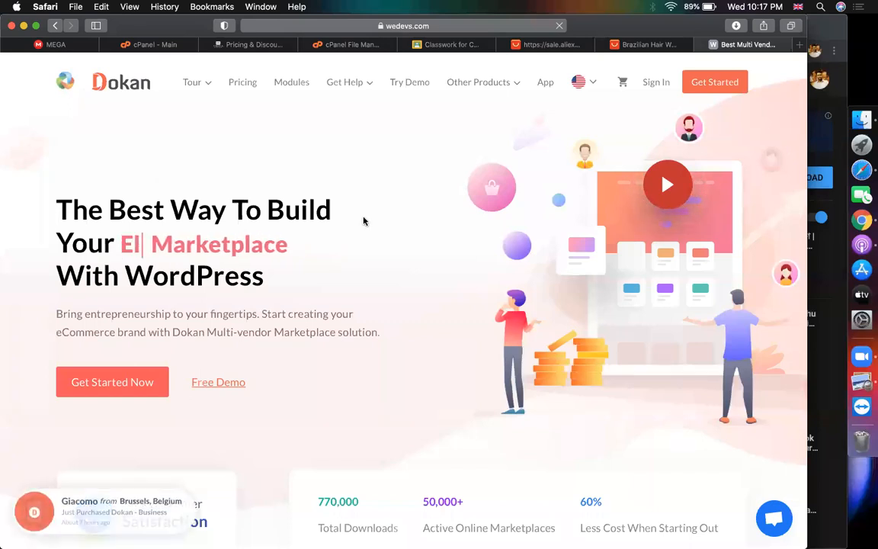
Skim the Dokan homepage, then switch to the MEGA drive's 24 'dynamic' search results
scroll(364, 221, down, 5)
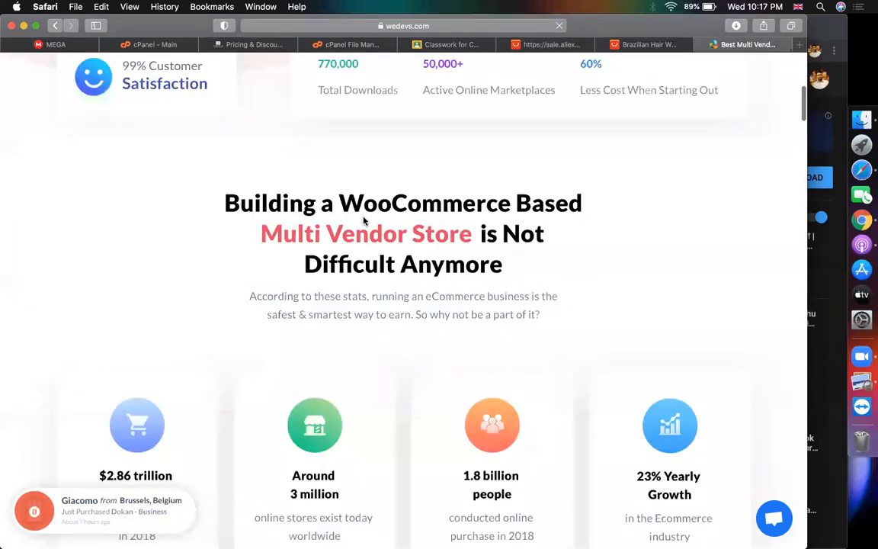
scroll(364, 221, up, 5)
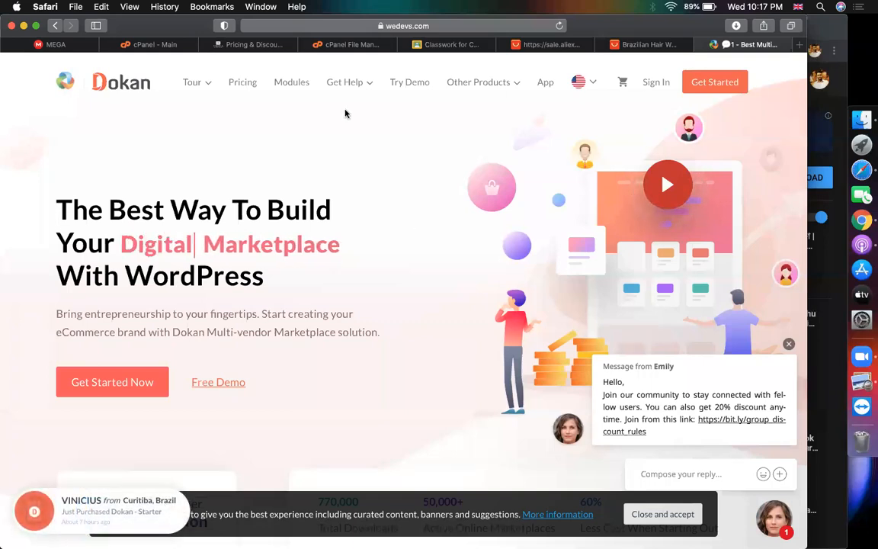
mouse_move(321, 95)
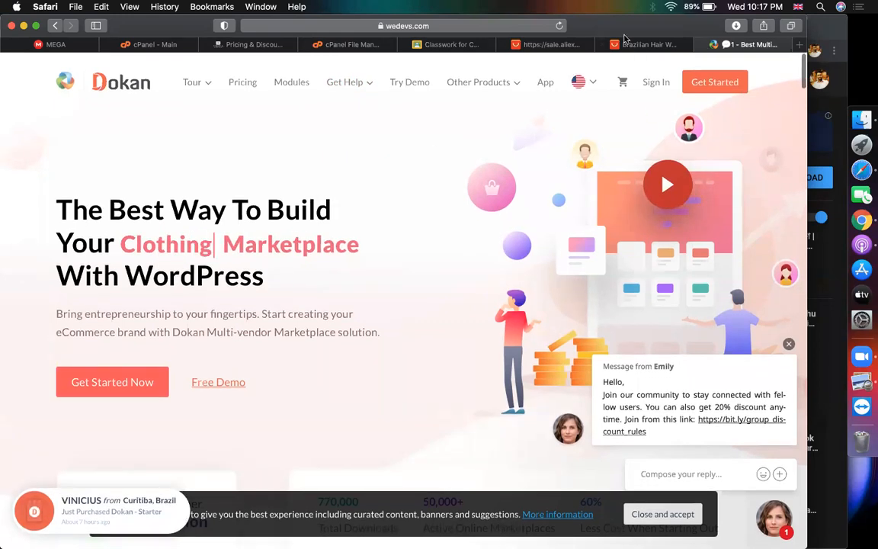
click(66, 45)
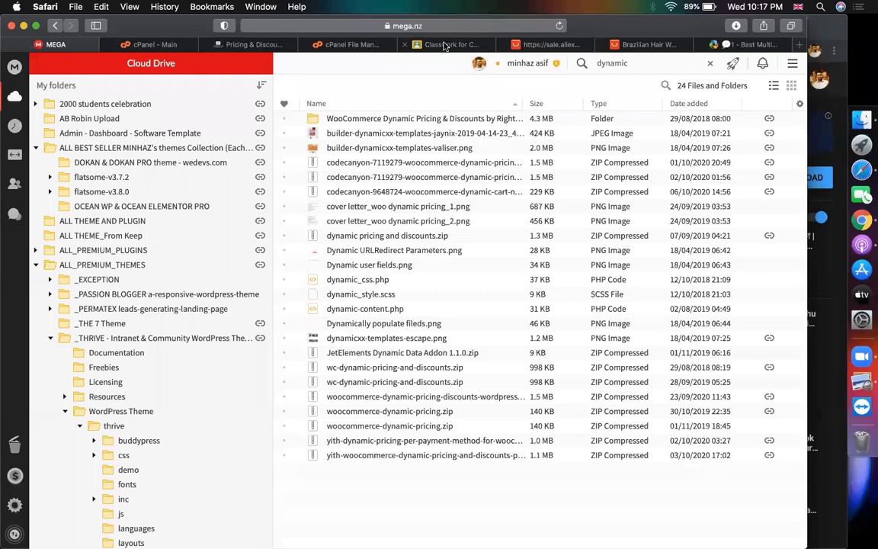
Check the Classroom post's Dokan Pro MEGA link, then load developerszone.net in a new tab
click(446, 46)
click(314, 254)
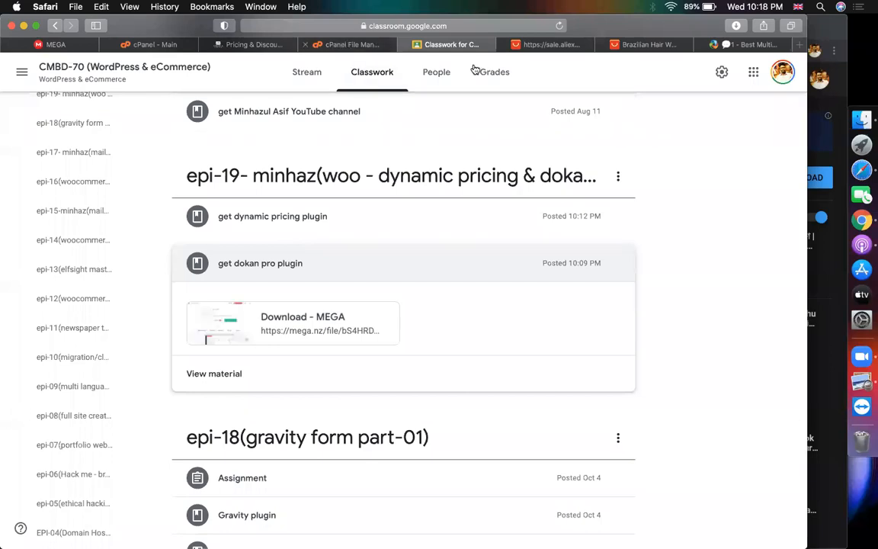
click(800, 48)
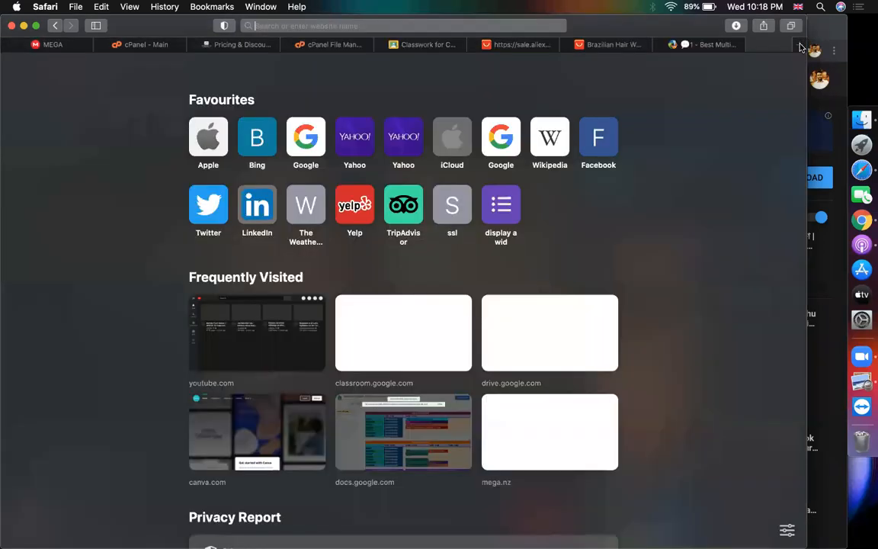
text(deve)
key(Return)
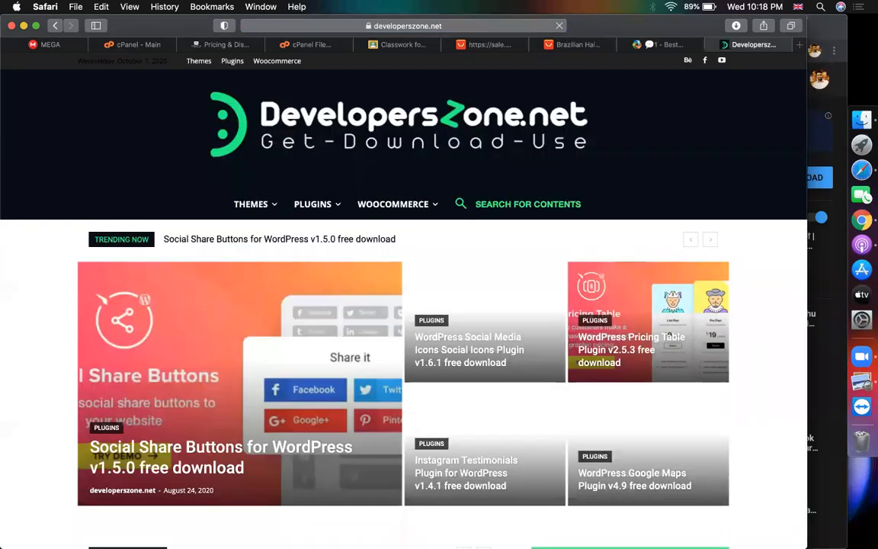
Search DevelopersZone.net for 'dokan' and scroll to the Dokan Pro 3.0.4 posts
click(459, 208)
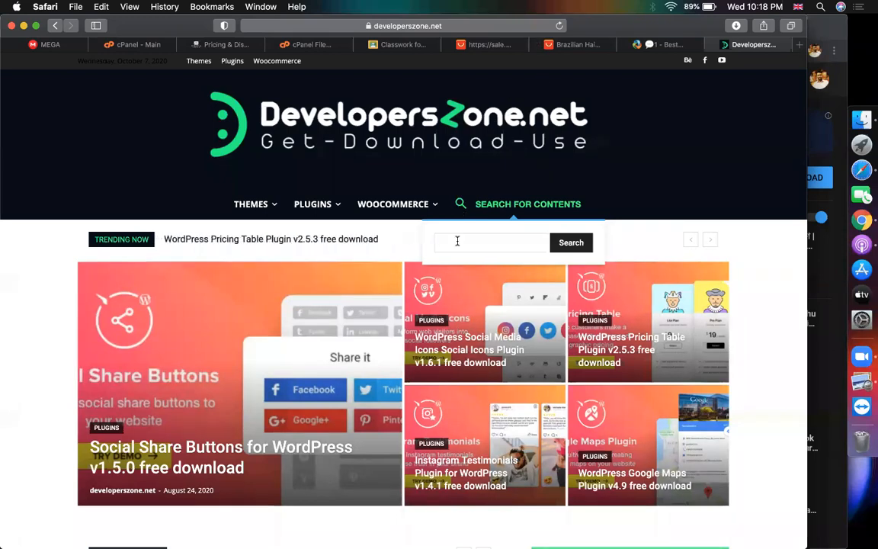
text(dokan)
key(Return)
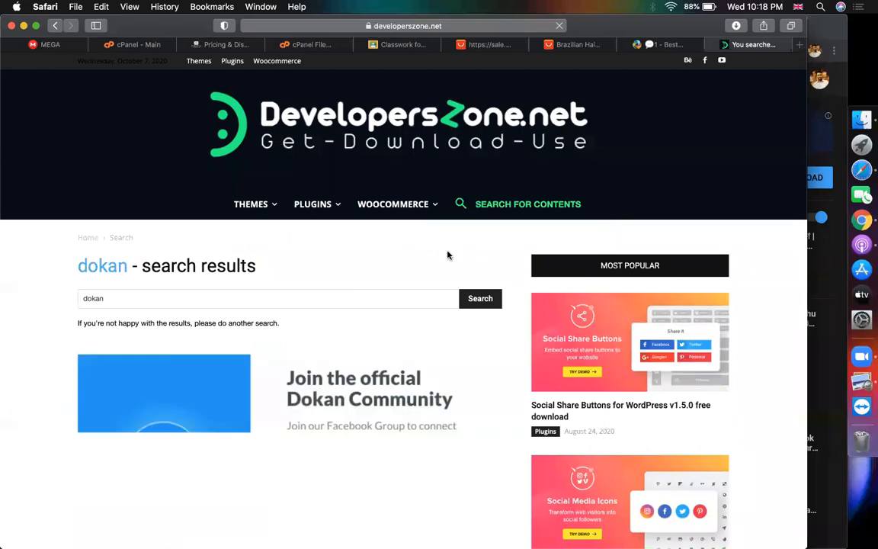
scroll(395, 336, down, 10)
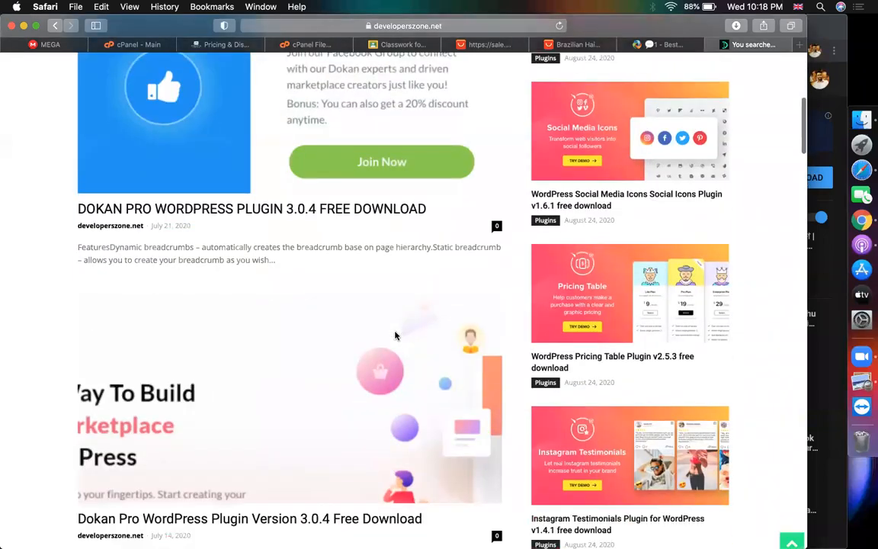
Open the 'Dokan Pro WordPress Plugin Version 3.0.4 Free Download' post and review its Download Now section
click(208, 337)
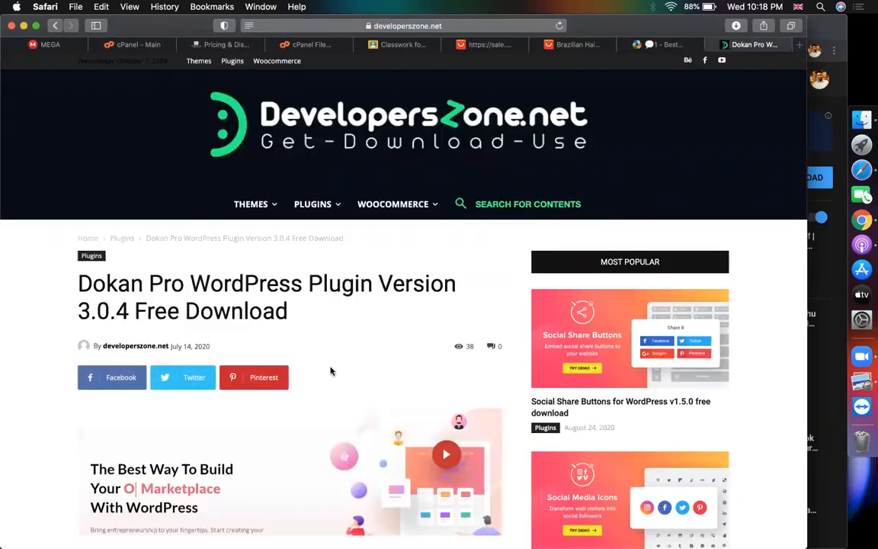
scroll(330, 371, down, 3)
scroll(747, 416, down, 7)
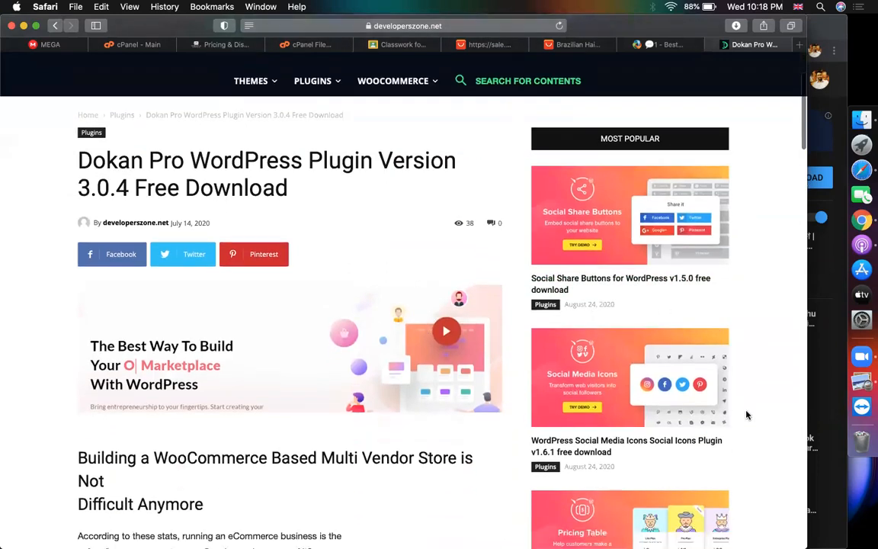
scroll(410, 399, up, 3)
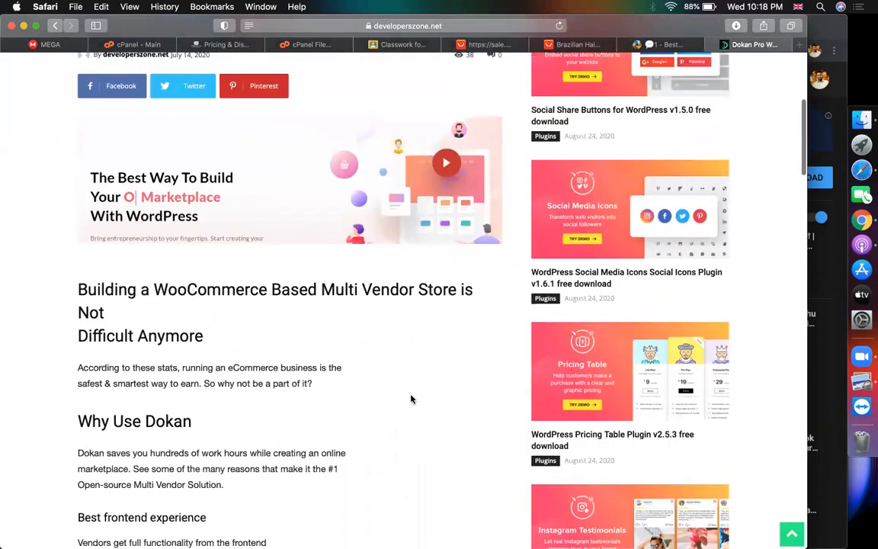
scroll(410, 399, down, 10)
scroll(410, 398, down, 1)
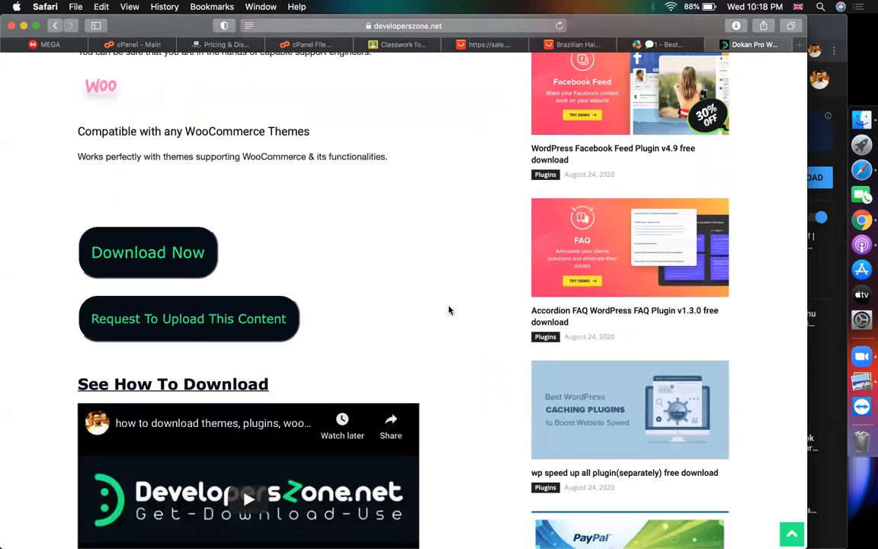
scroll(449, 309, down, 5)
scroll(449, 309, down, 1)
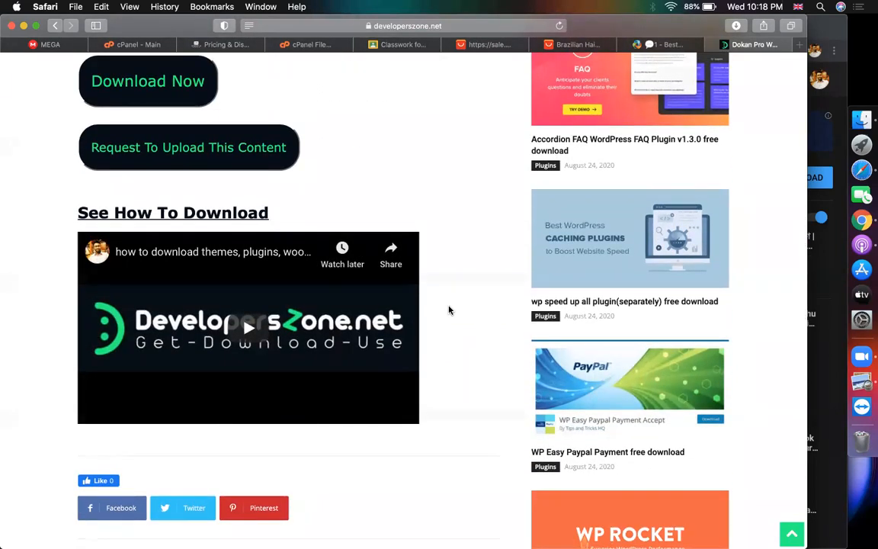
scroll(449, 310, up, 3)
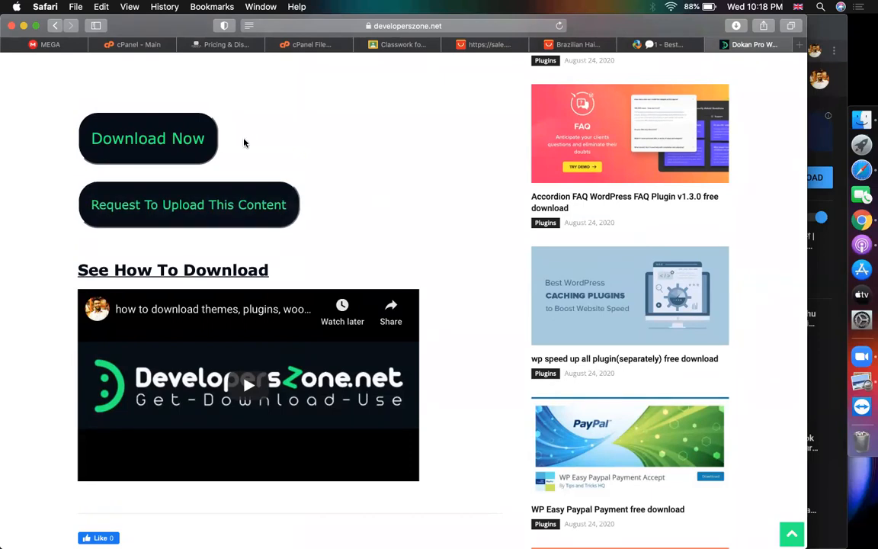
scroll(468, 196, down, 2)
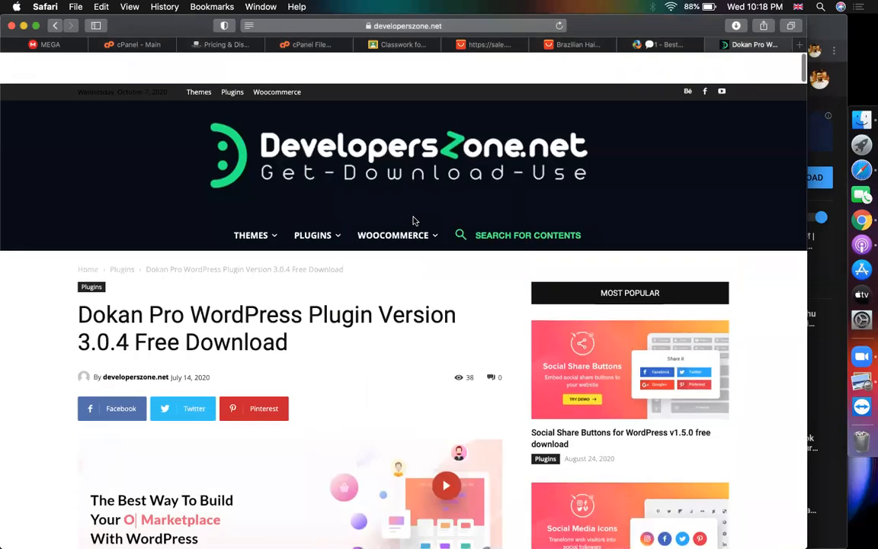
scroll(413, 221, down, 20)
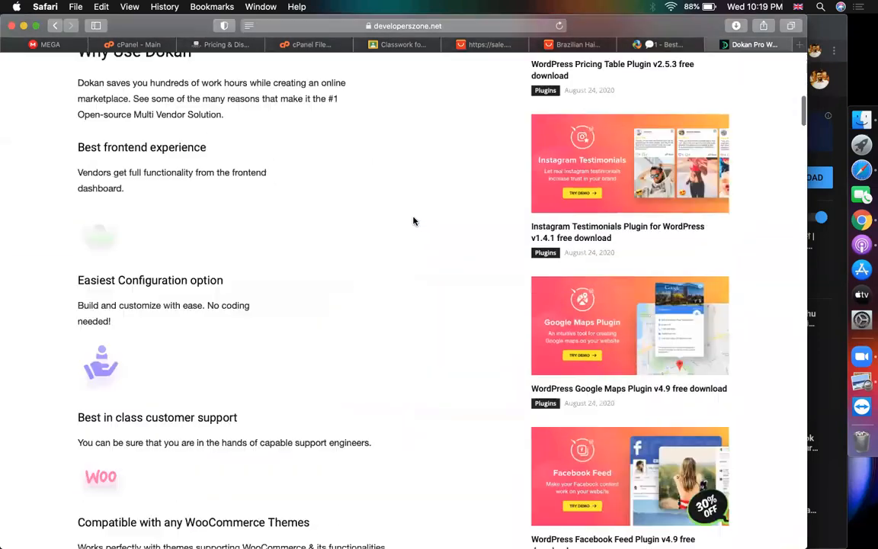
scroll(413, 221, up, 20)
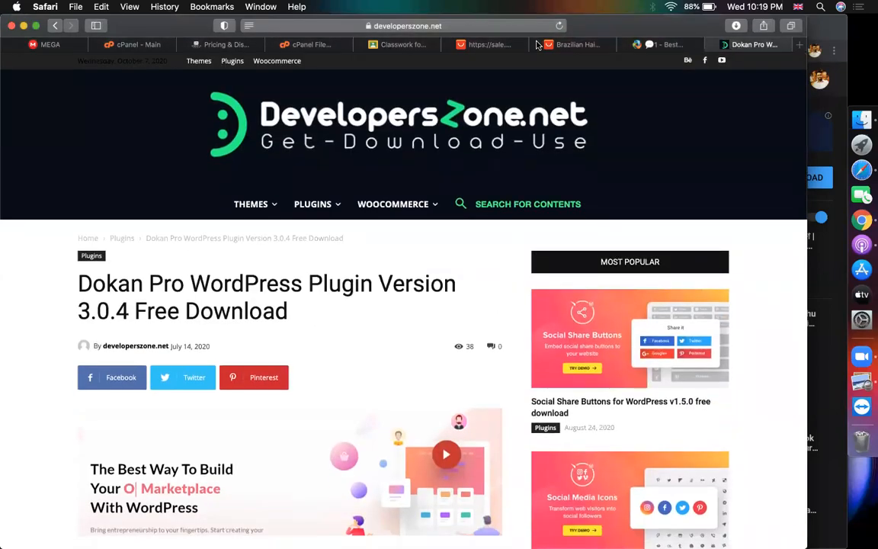
Glance at the other Dokan page, then return to the Dokan Pro 3.0.4 post
click(664, 44)
click(751, 44)
scroll(204, 370, down, 5)
scroll(203, 368, up, 5)
Browse the WOOCOMMERCE category down to the Shipment Tracking 1.6.23 post
click(386, 207)
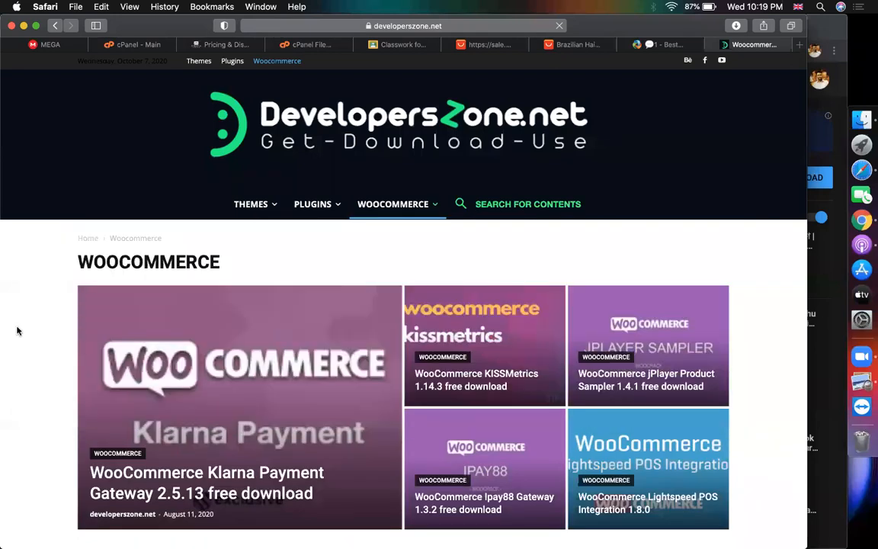
scroll(17, 329, down, 4)
scroll(17, 329, down, 7)
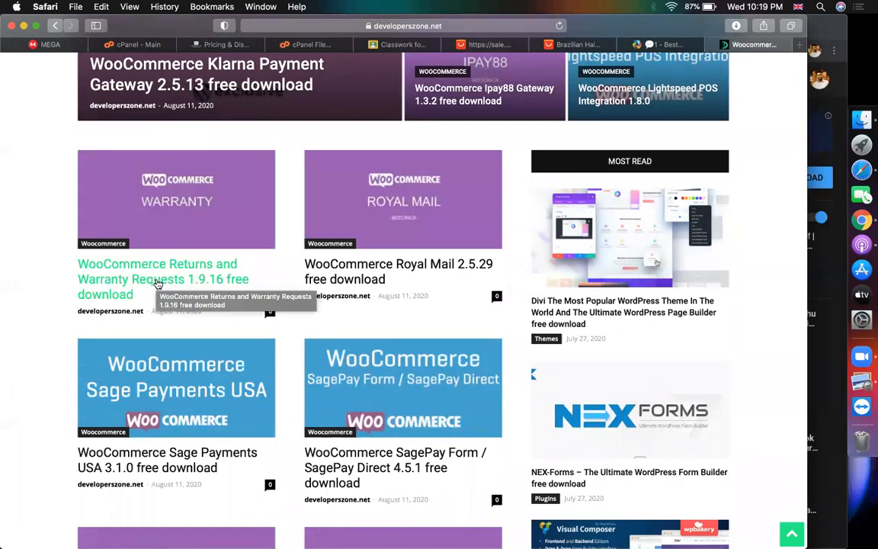
scroll(305, 297, down, 4)
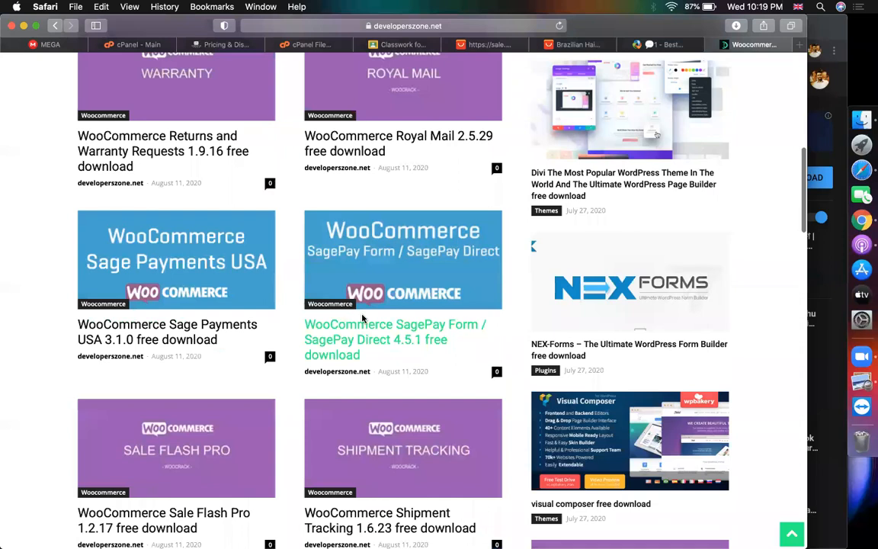
scroll(204, 342, down, 10)
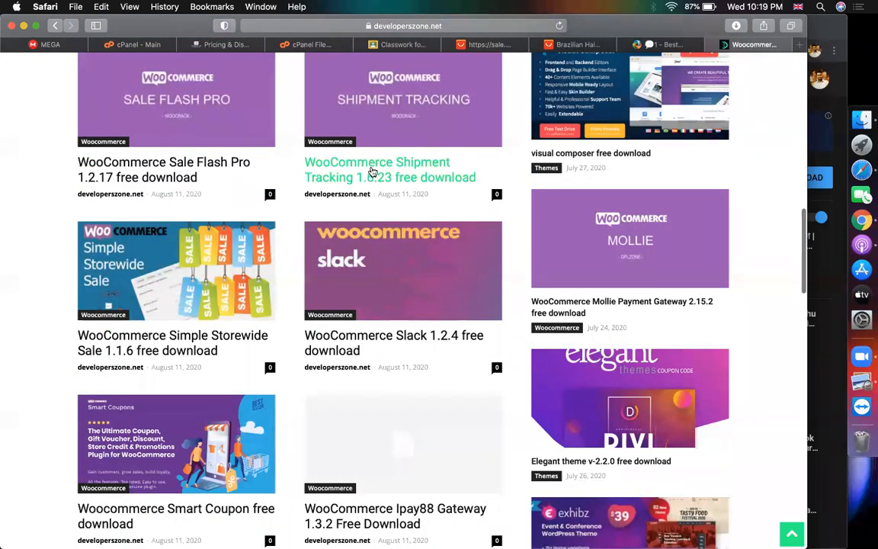
scroll(372, 172, up, 3)
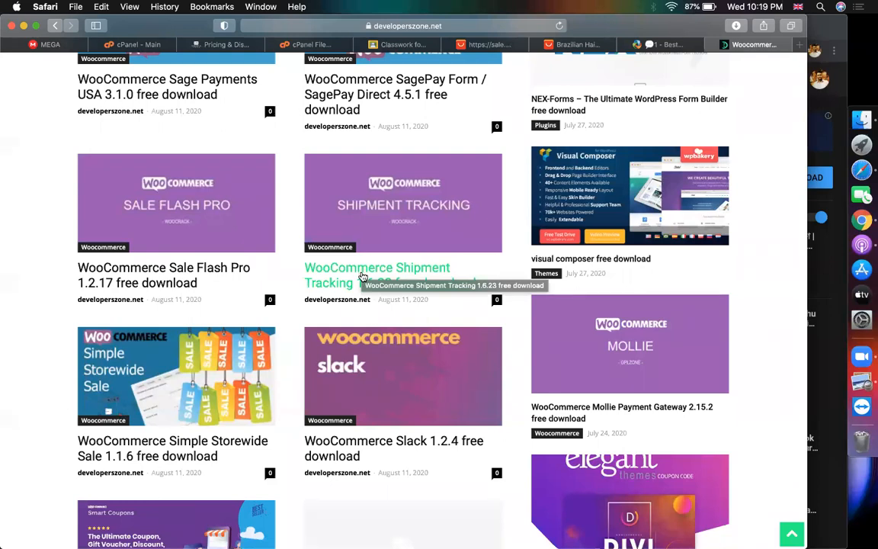
Google the copied 'WooCommerce Shipment Tracking 1.6.23 free download' title in a new tab
drag(478, 282, 301, 269)
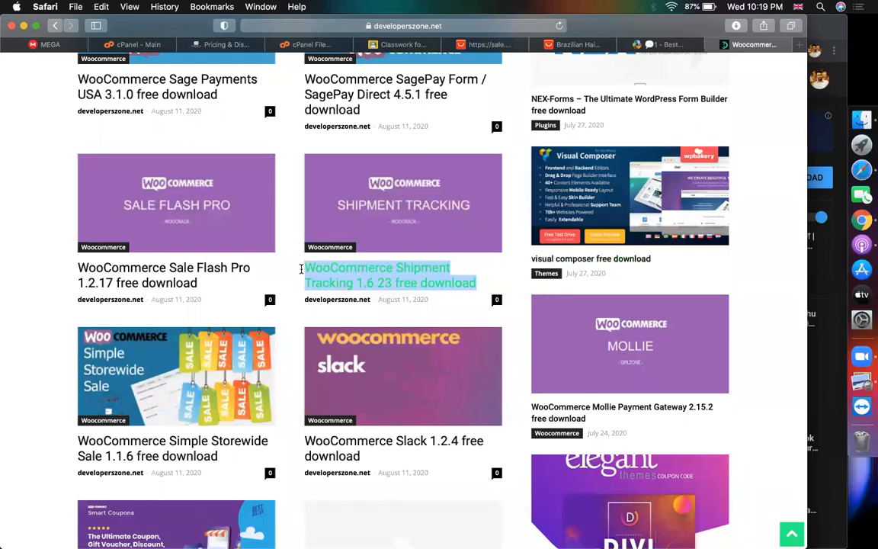
key(super+c)
key(super+t)
key(super+v)
key(Return)
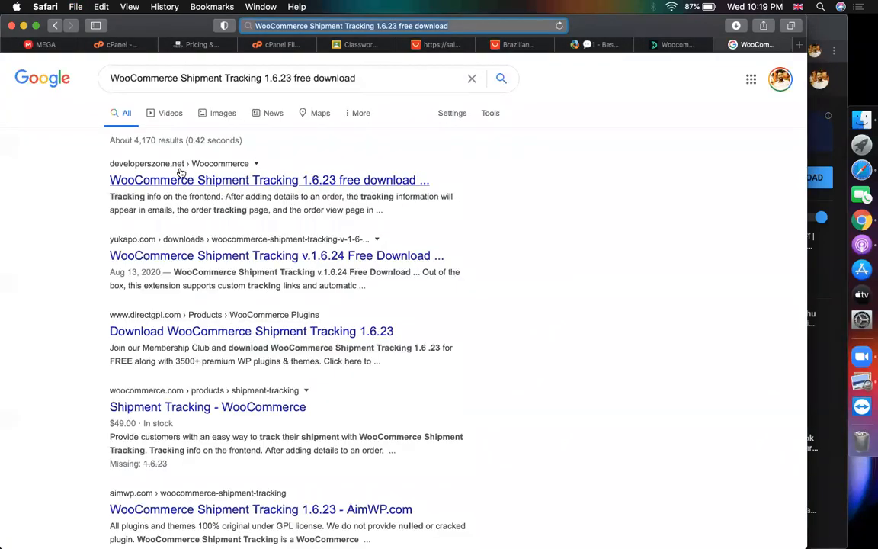
Open the official WooCommerce Shipment Tracking page, then go back to the DevelopersZone listing
scroll(169, 242, down, 1)
scroll(169, 242, down, 1)
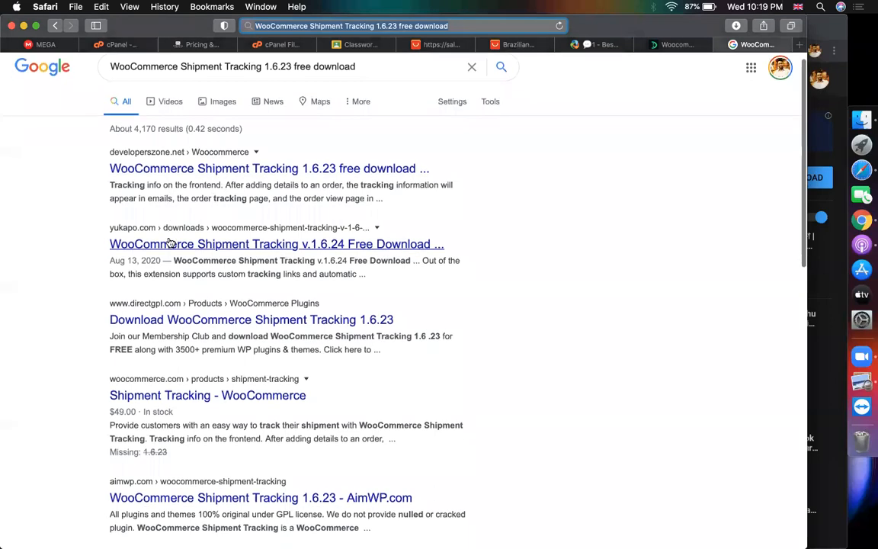
click(169, 397)
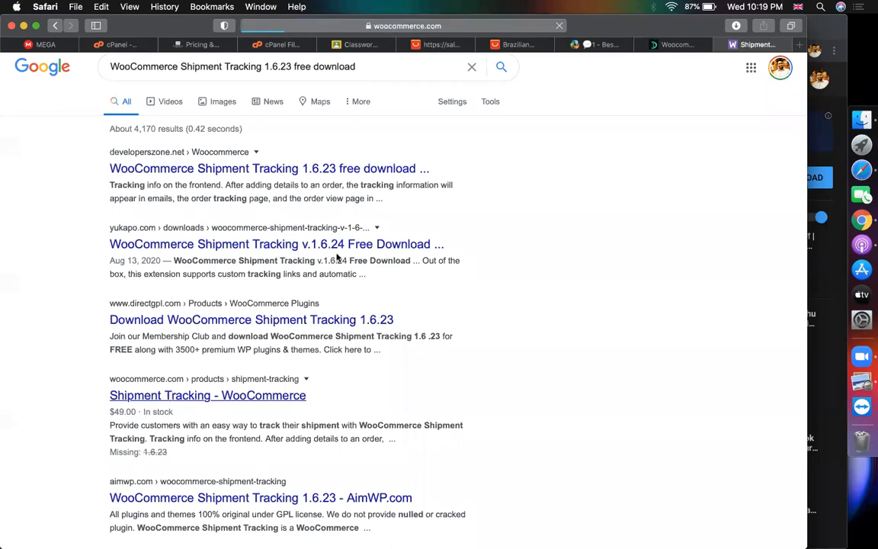
click(675, 44)
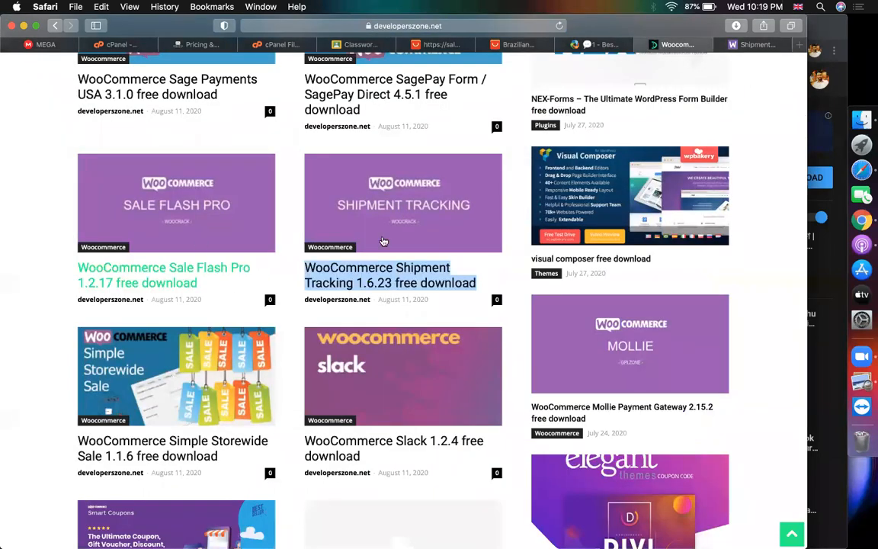
Open the Shipment Tracking documentation and highlight its upload-and-install step
click(751, 46)
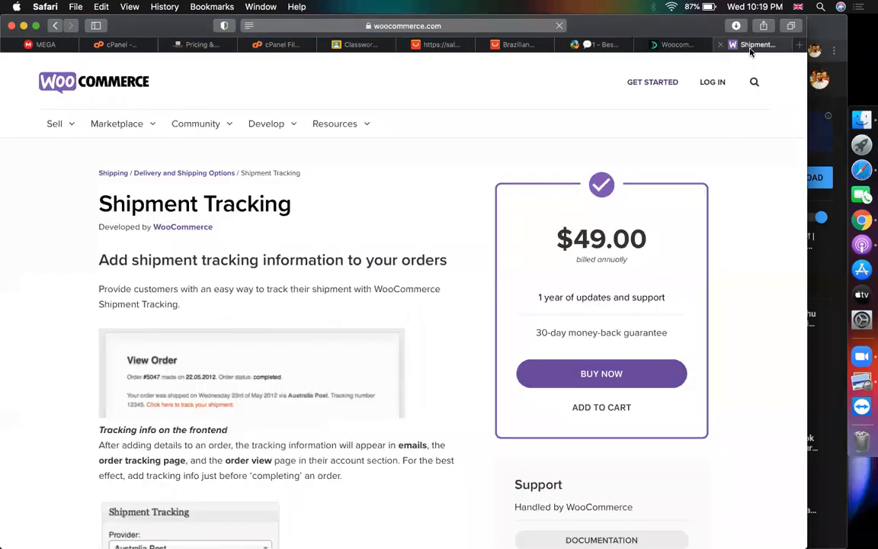
scroll(643, 222, down, 5)
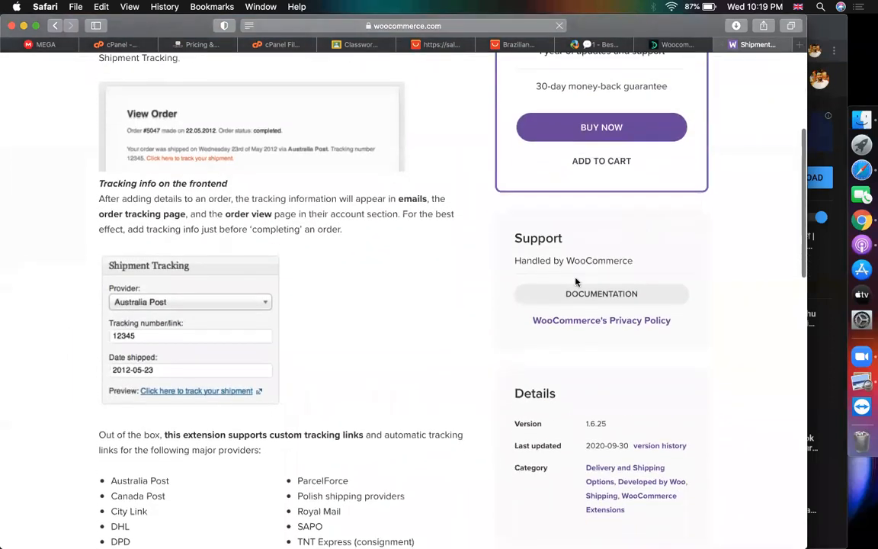
click(564, 295)
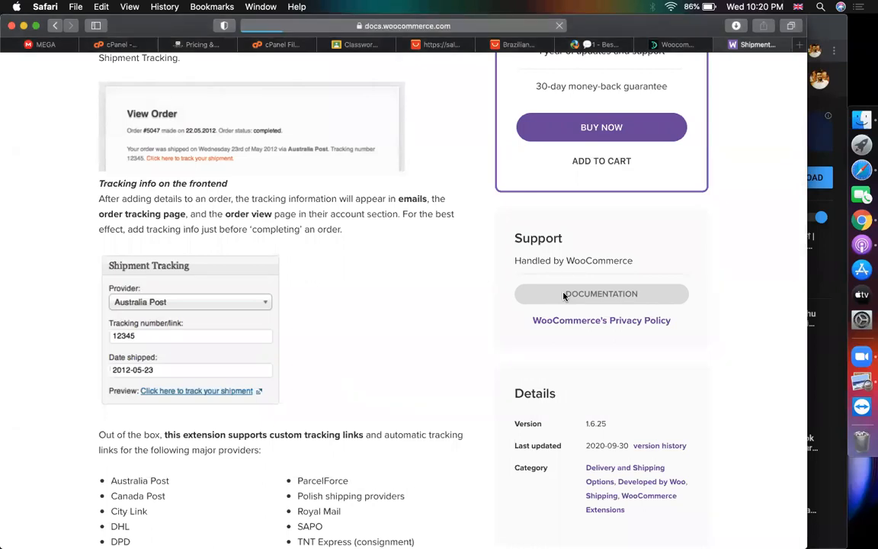
scroll(412, 412, down, 5)
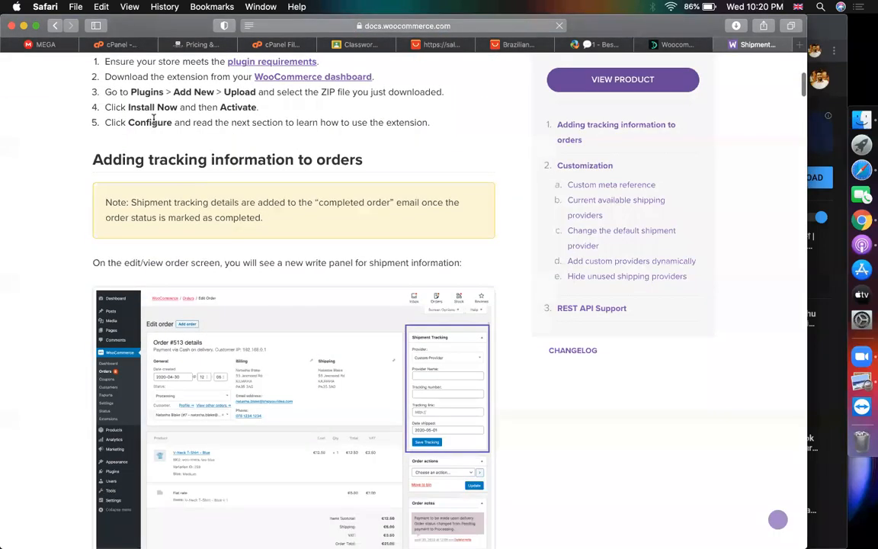
drag(138, 92, 222, 92)
click(152, 123)
Select the six shipment tracking setup steps, then return to the DevelopersZone WooCommerce listing
scroll(229, 228, down, 4)
scroll(217, 263, down, 1)
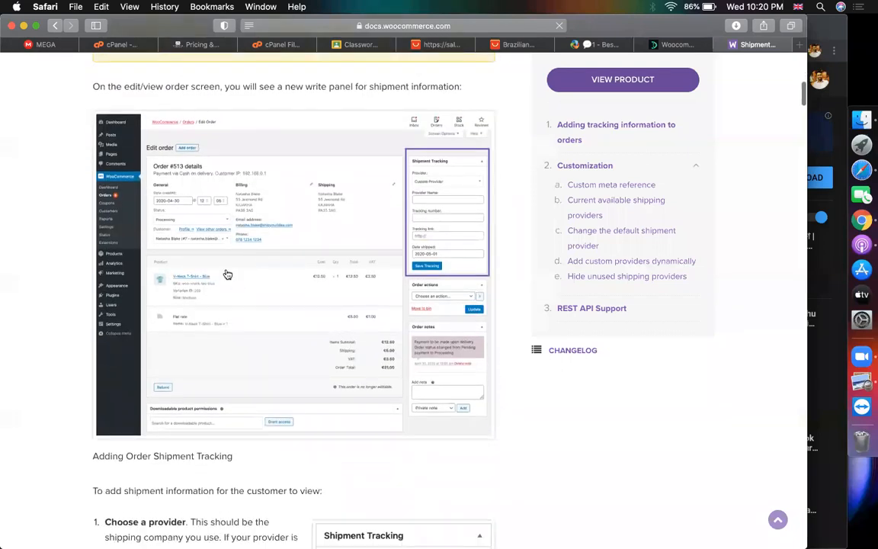
scroll(433, 300, down, 3)
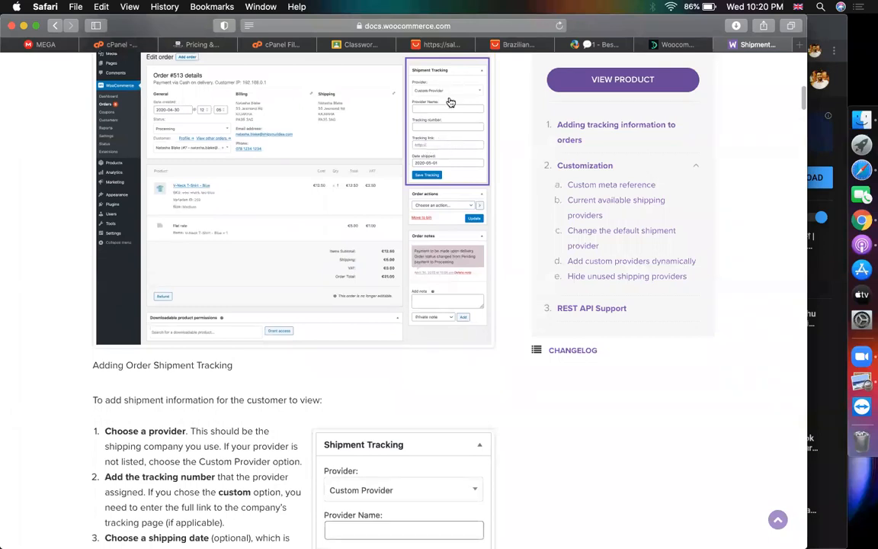
scroll(438, 175, down, 9)
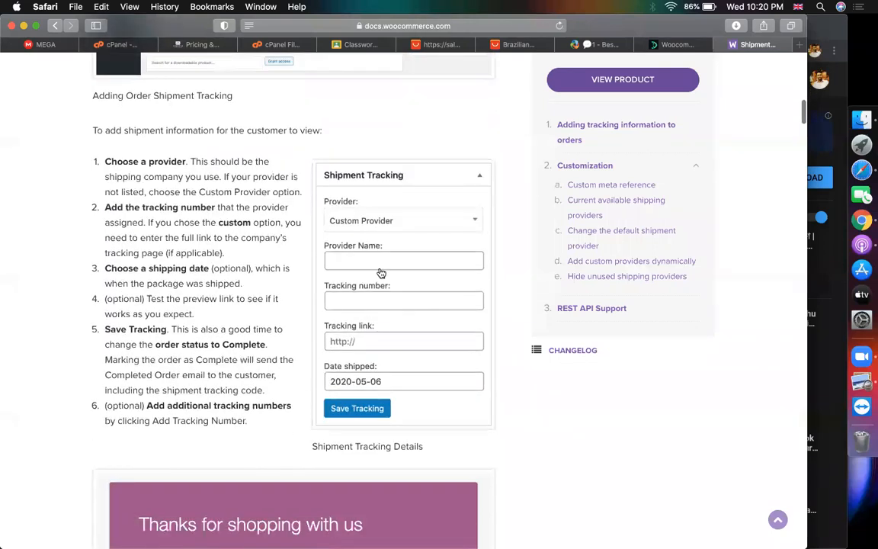
drag(102, 158, 254, 427)
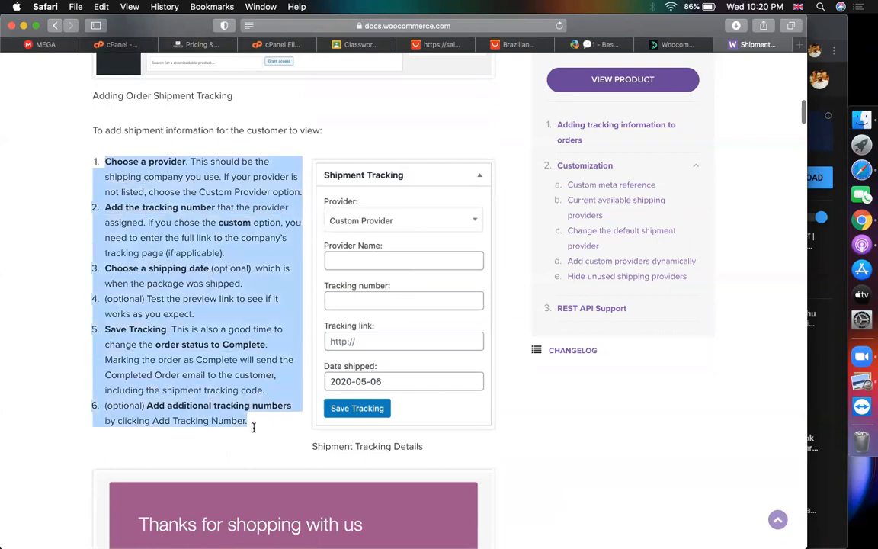
scroll(227, 343, down, 10)
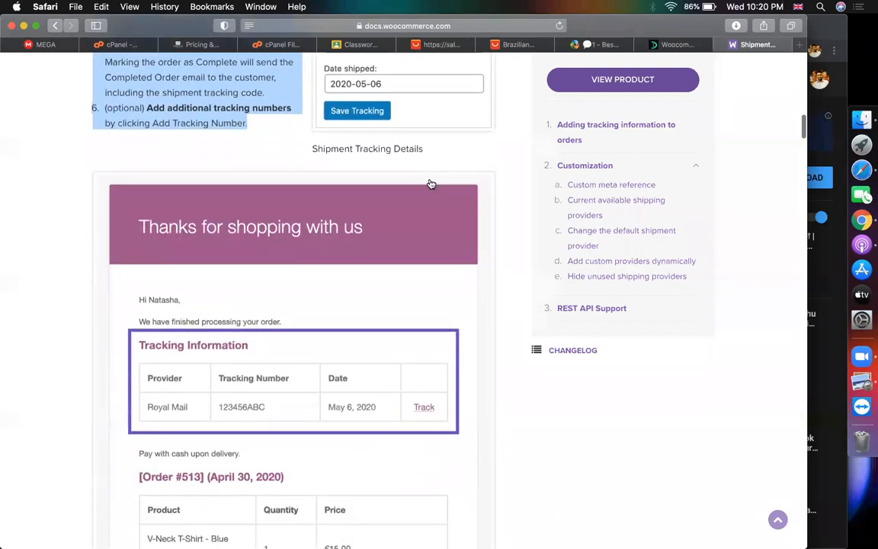
mouse_move(604, 47)
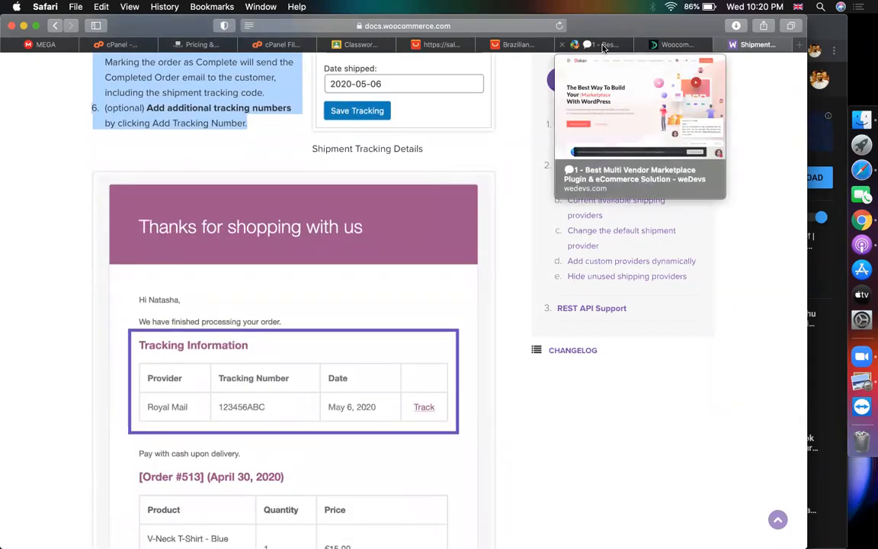
click(442, 47)
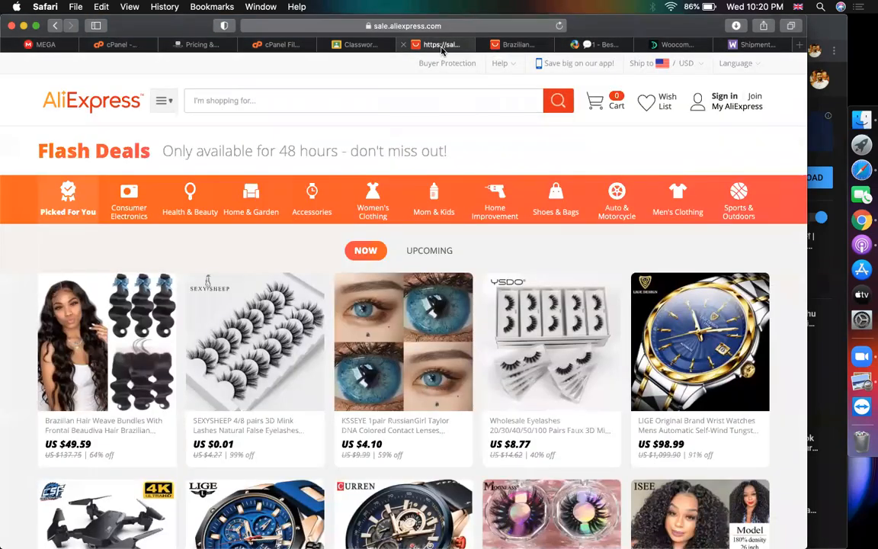
click(657, 45)
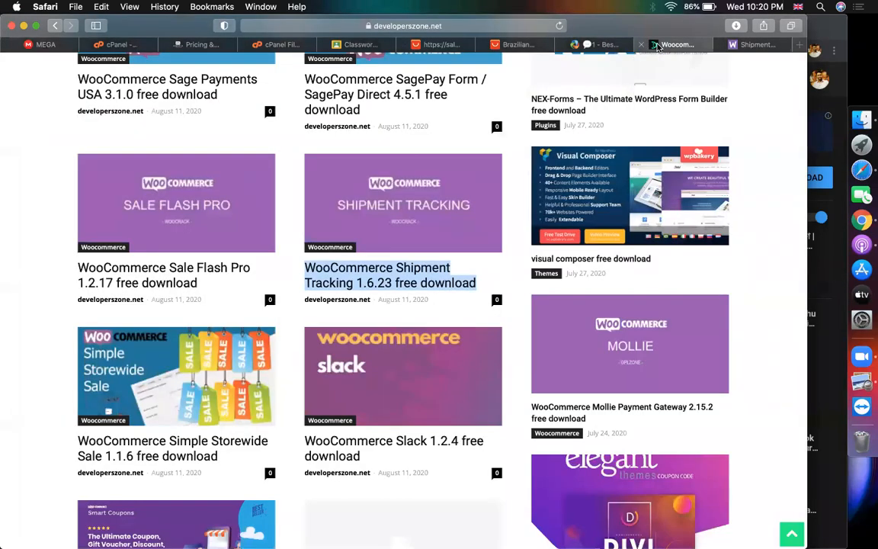
Search DevelopersZone.net for 'shipment' and select the Shipment Tracking 1.6.23 post title in the results
click(23, 270)
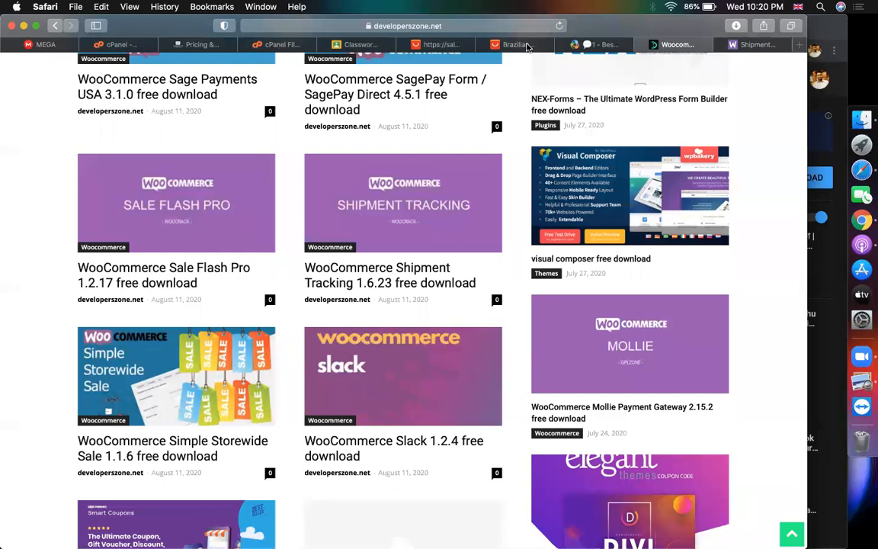
scroll(284, 305, down, 5)
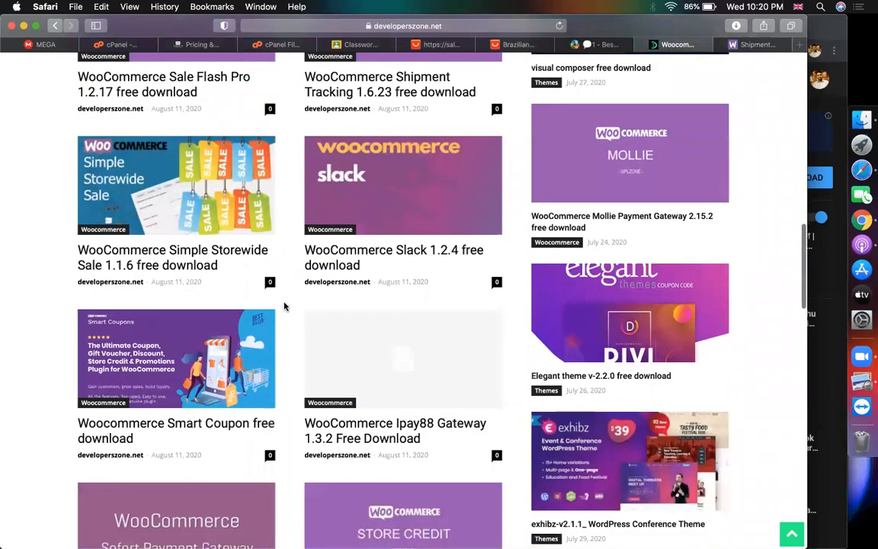
scroll(284, 306, up, 4)
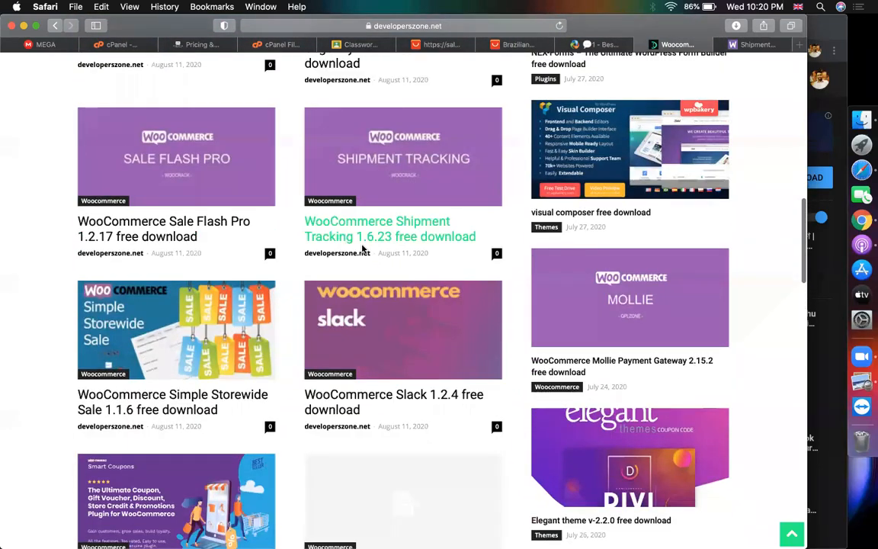
scroll(364, 248, up, 15)
click(470, 200)
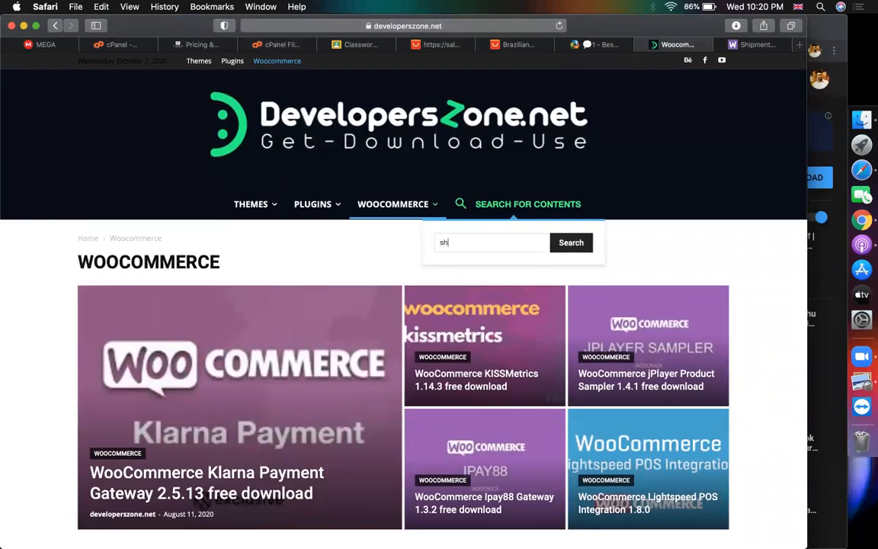
key(Return)
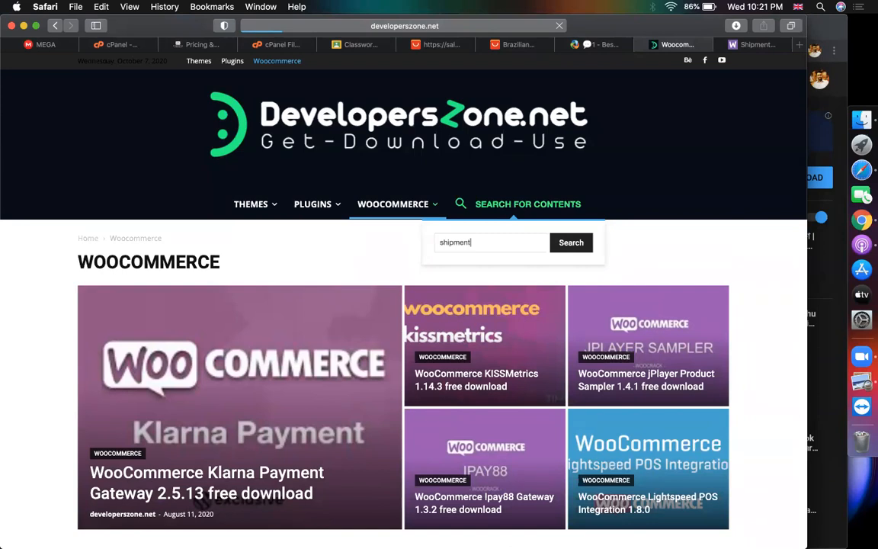
scroll(468, 253, down, 5)
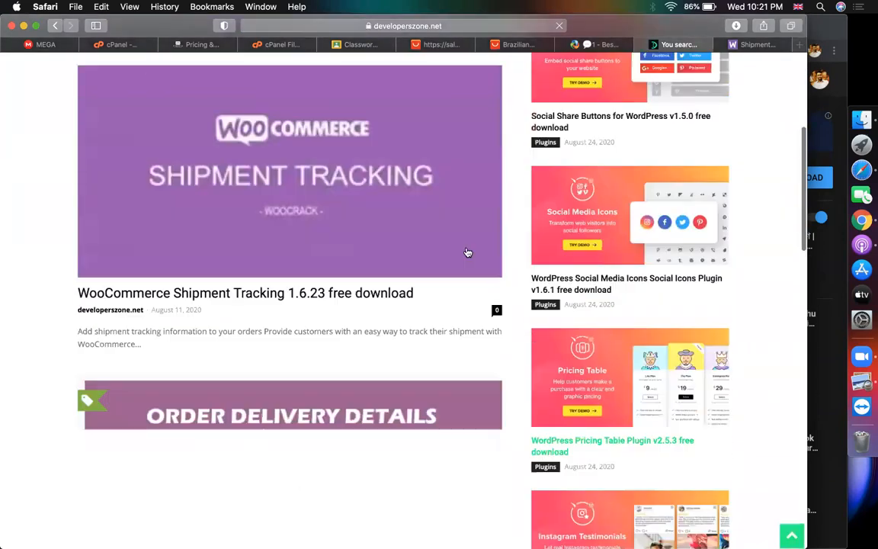
scroll(551, 164, up, 4)
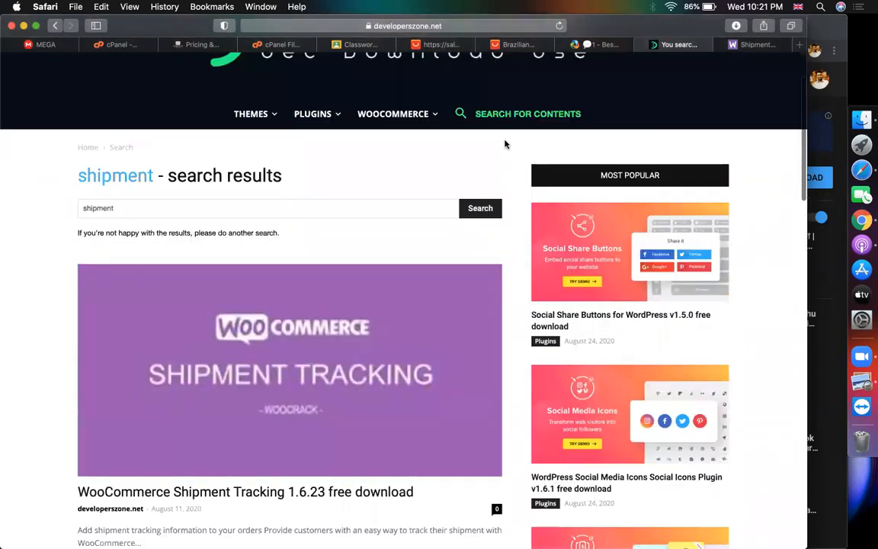
scroll(206, 267, down, 2)
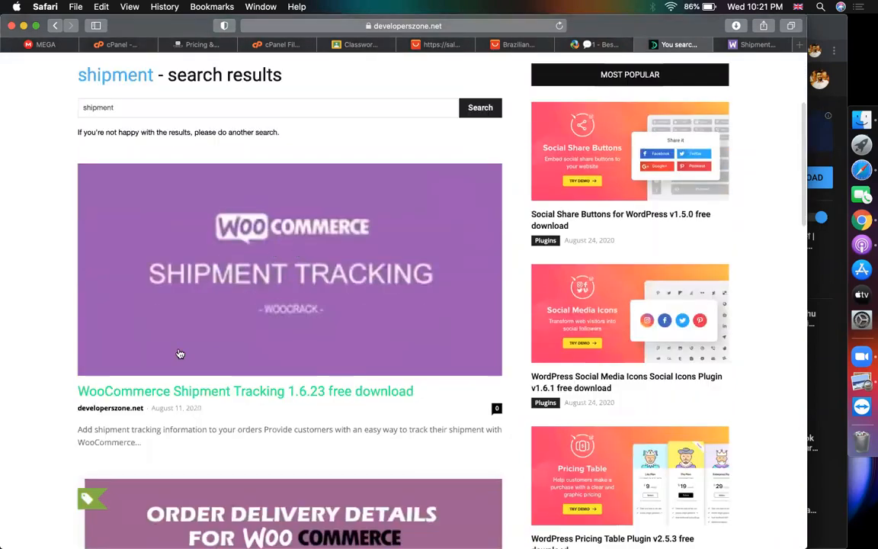
drag(437, 395, 745, 69)
Return to the Shipment Tracking docs, then go to the ThemeForest website
click(751, 44)
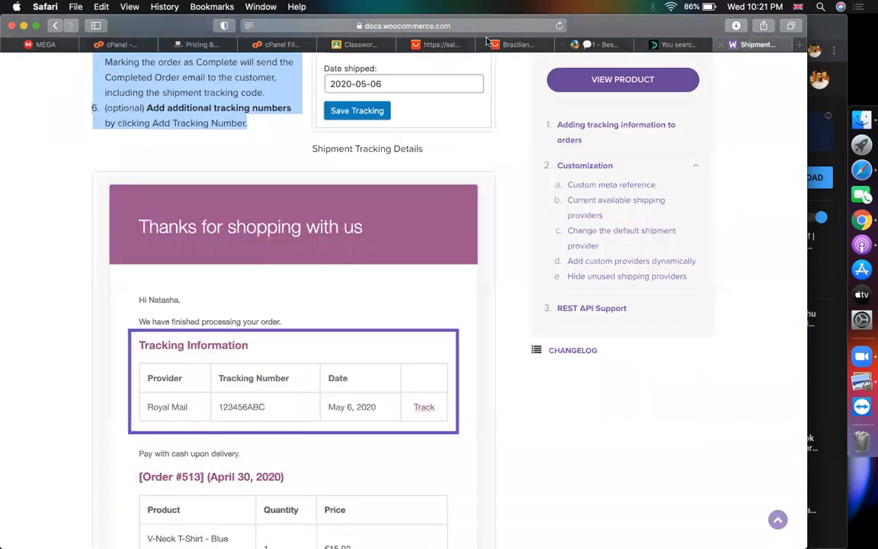
scroll(418, 257, up, 10)
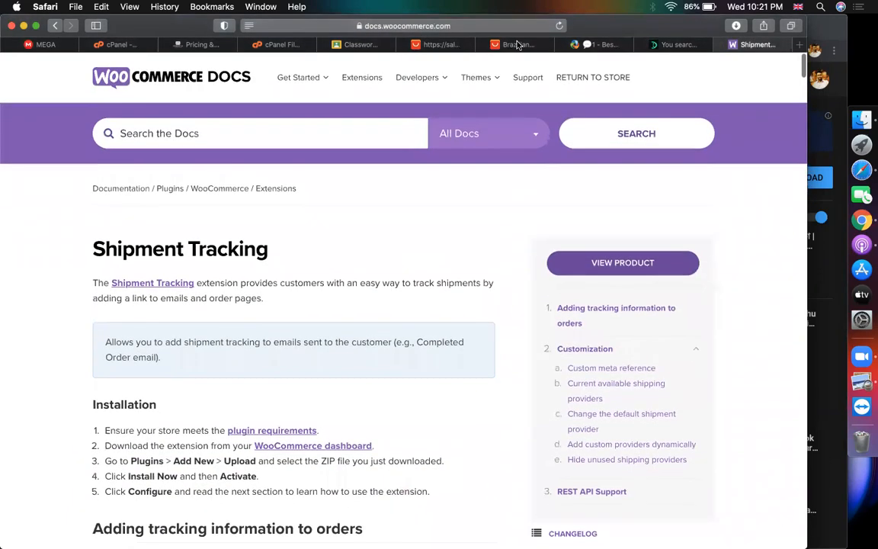
click(477, 27)
text(the)
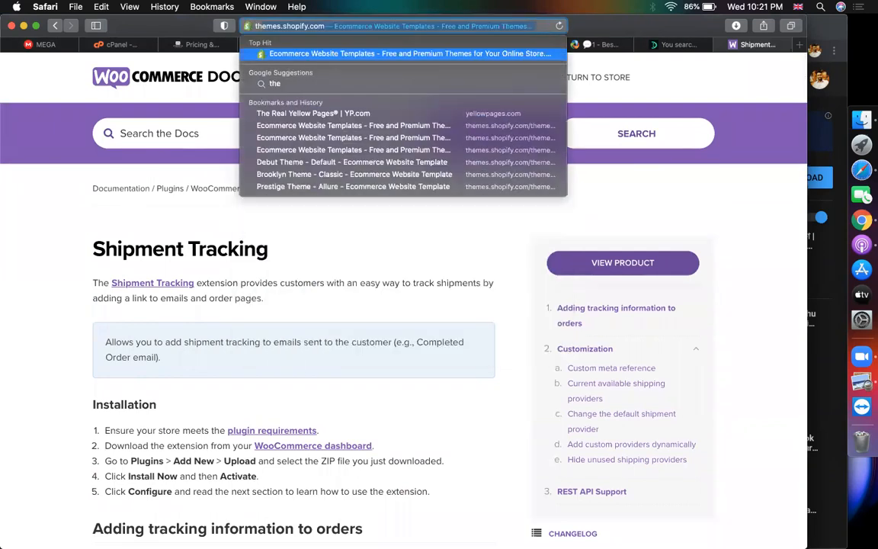
text(mefi)
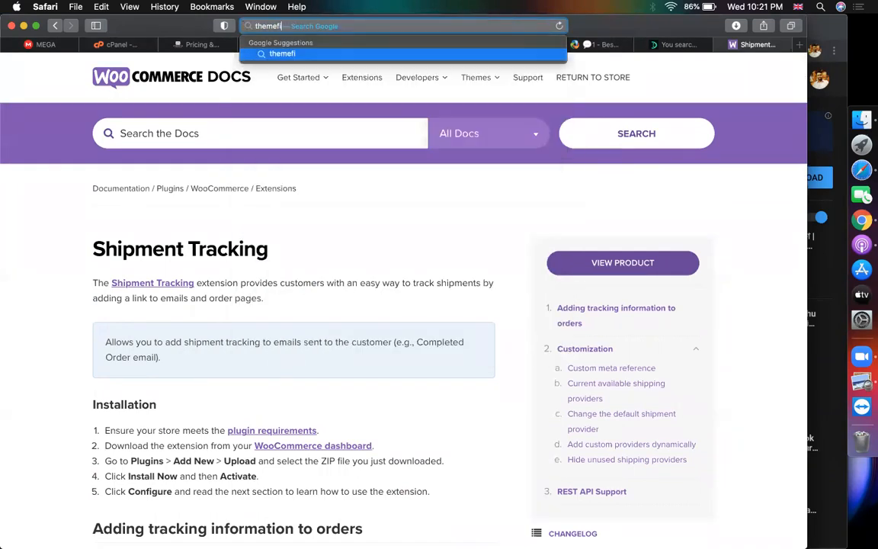
click(388, 52)
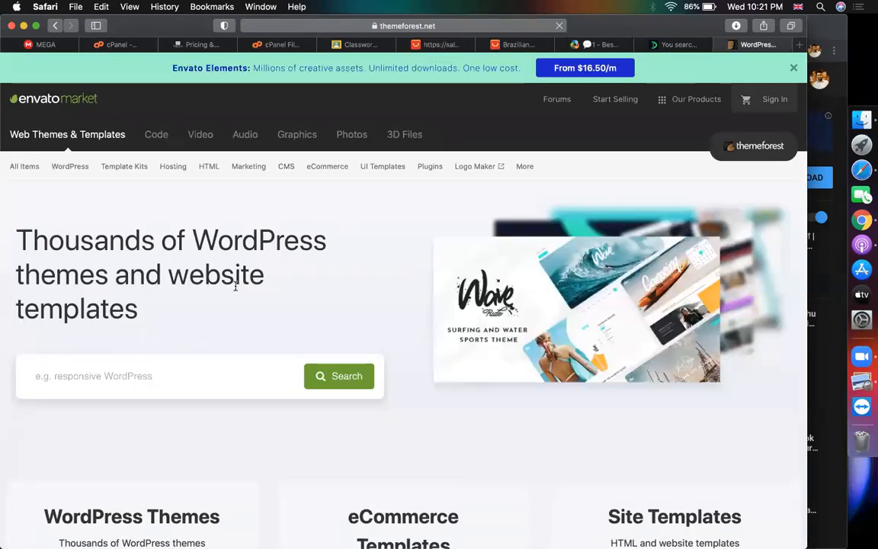
Open ThemeForest's 2020 best-selling WordPress themes list, led by Avada and The7
scroll(235, 286, down, 15)
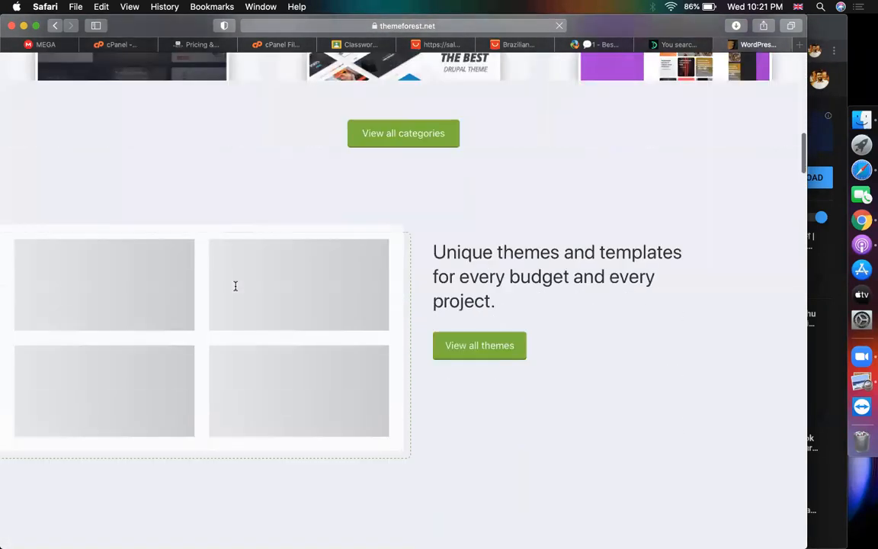
scroll(235, 286, up, 15)
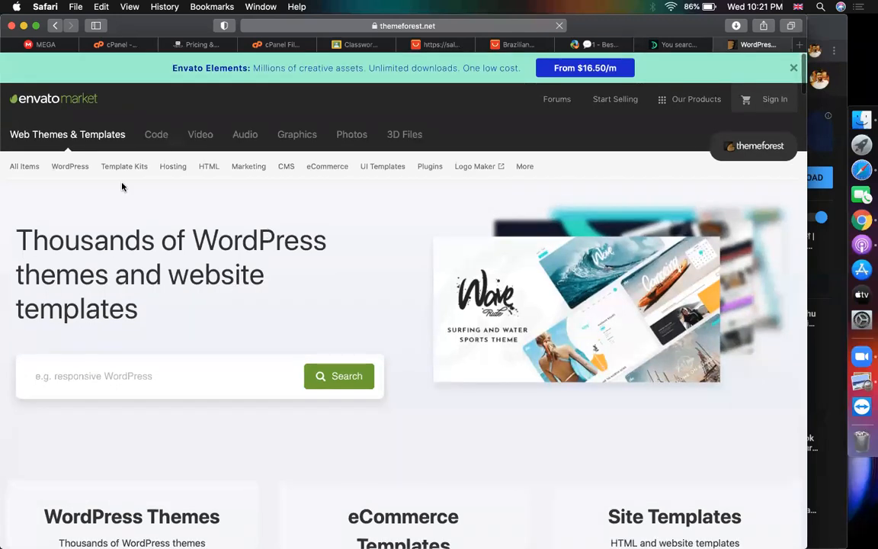
mouse_move(72, 167)
click(74, 186)
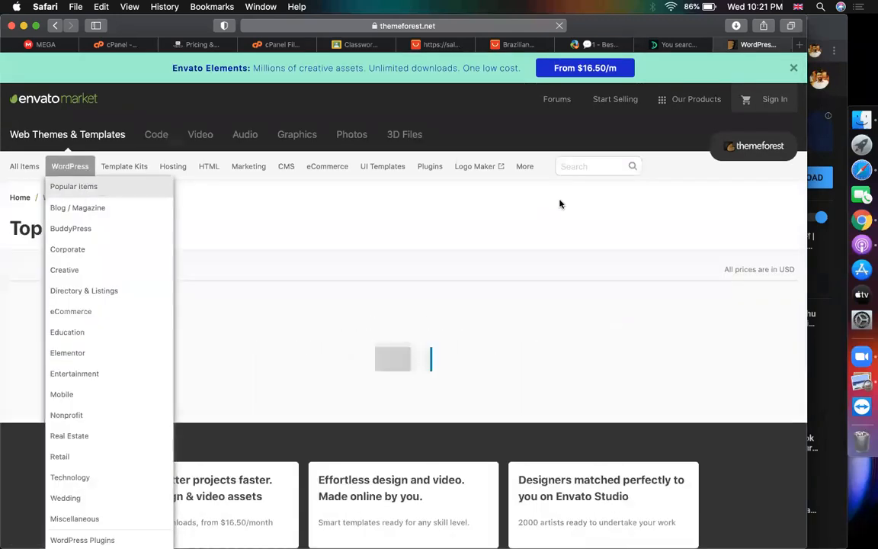
scroll(473, 229, down, 5)
scroll(402, 133, up, 3)
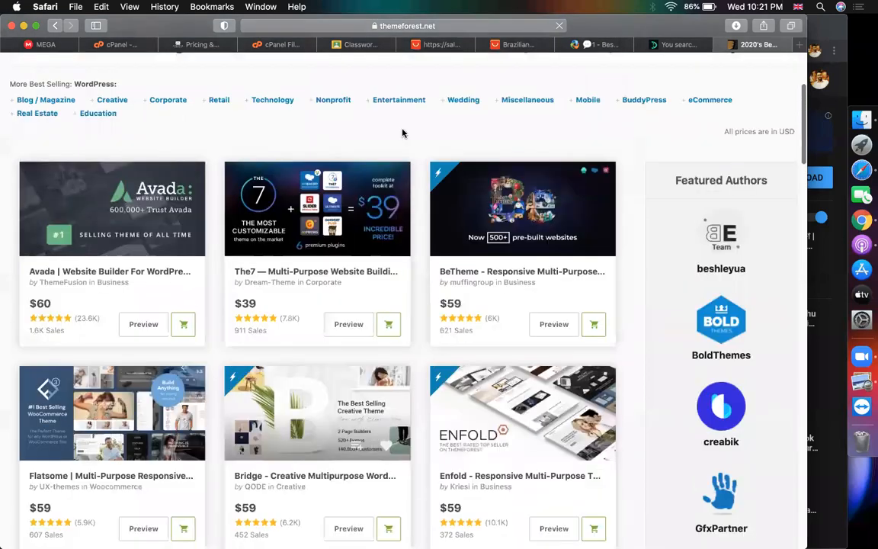
scroll(403, 133, down, 10)
scroll(266, 207, up, 10)
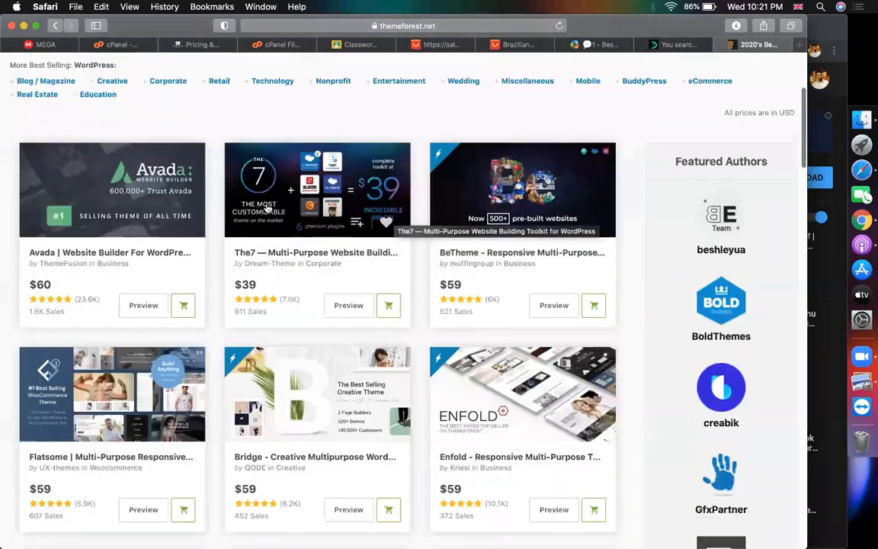
scroll(266, 207, up, 5)
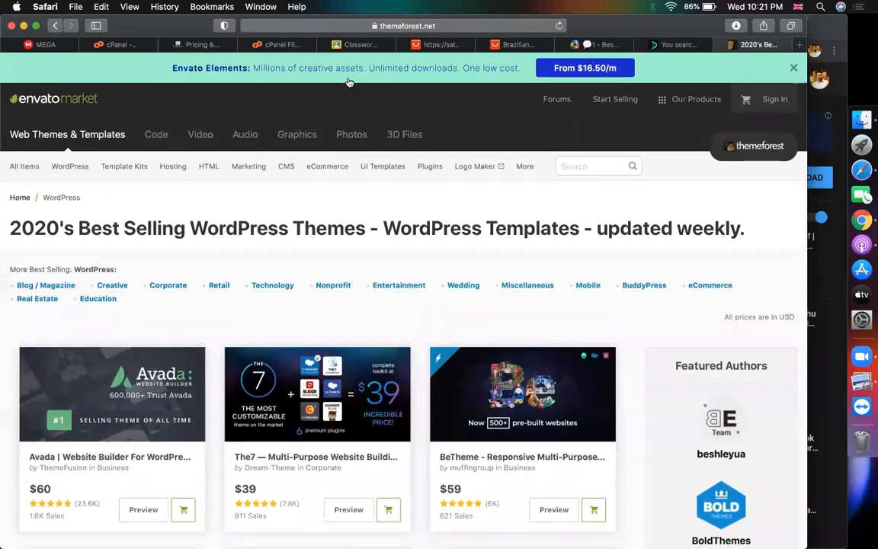
Go to the CodeCanyon website from the address bar
click(497, 25)
text(ode)
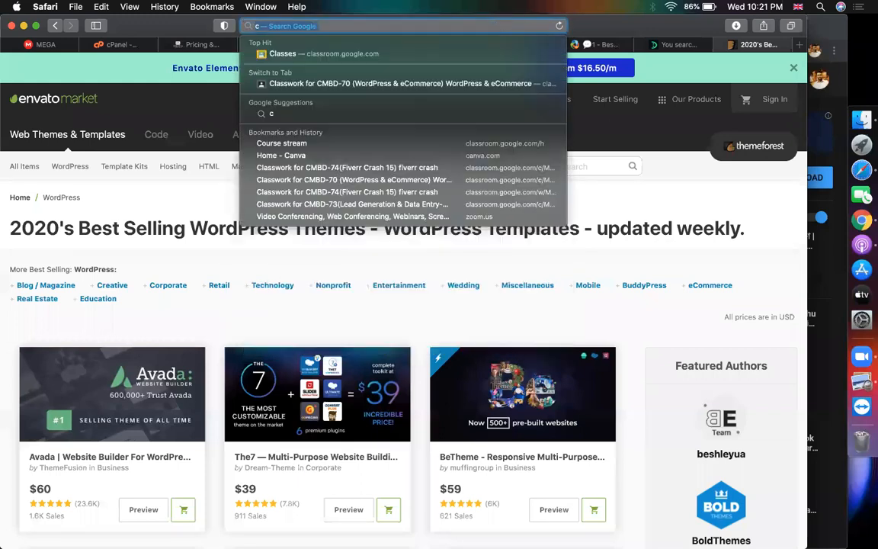
key(Return)
key(super+l)
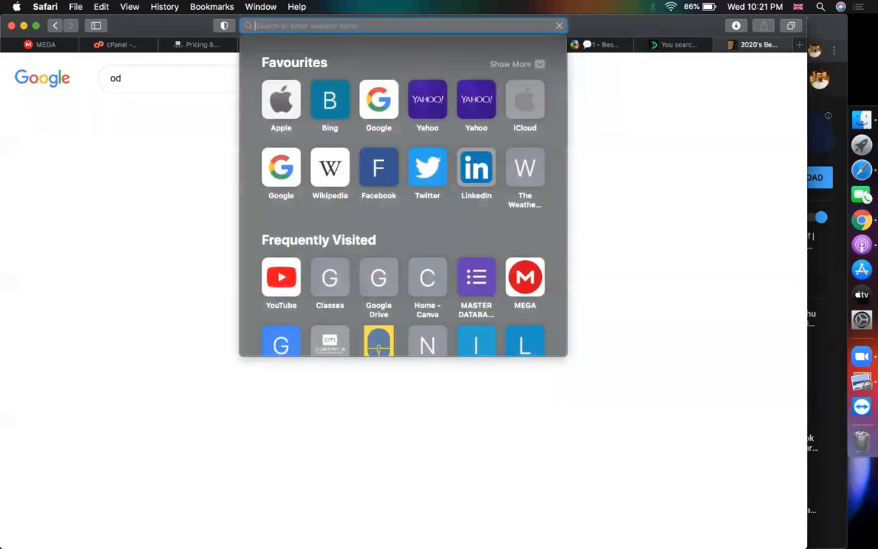
text(code)
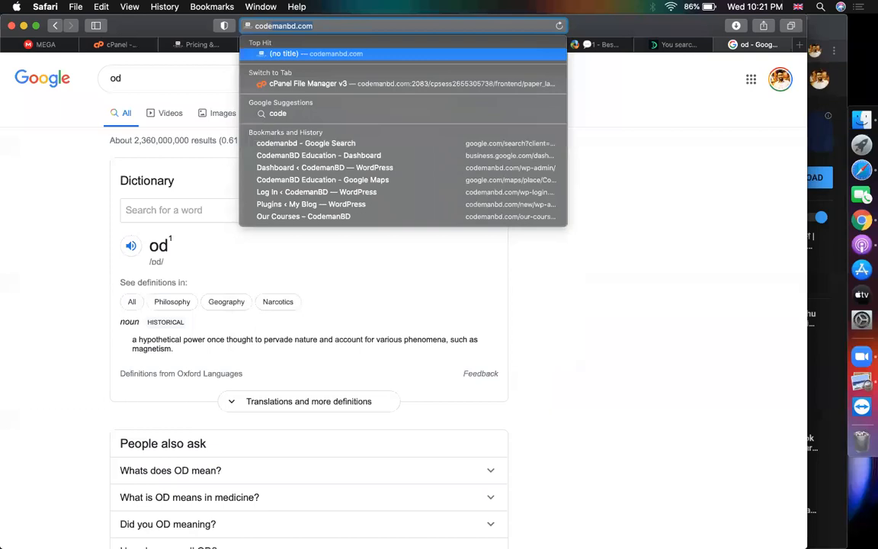
text(canyon)
key(Return)
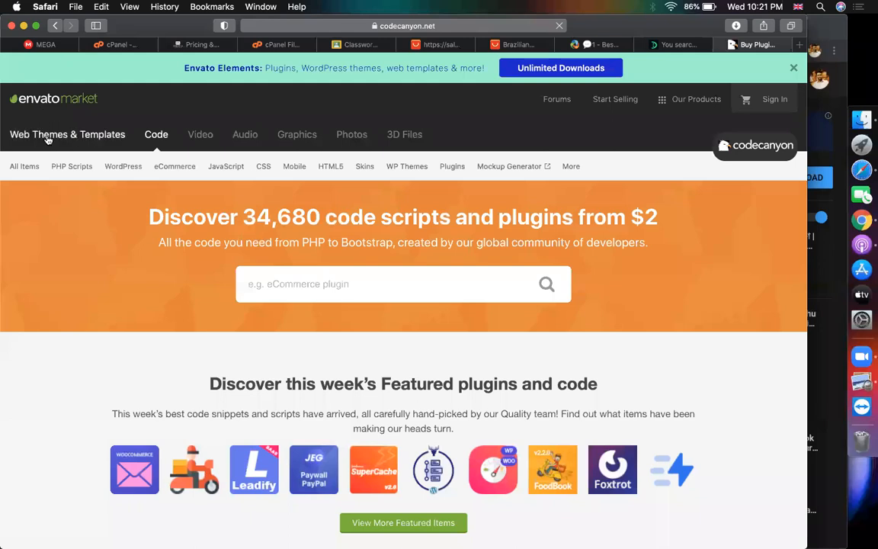
Search CodeCanyon for 'woo' plugins
mouse_move(159, 176)
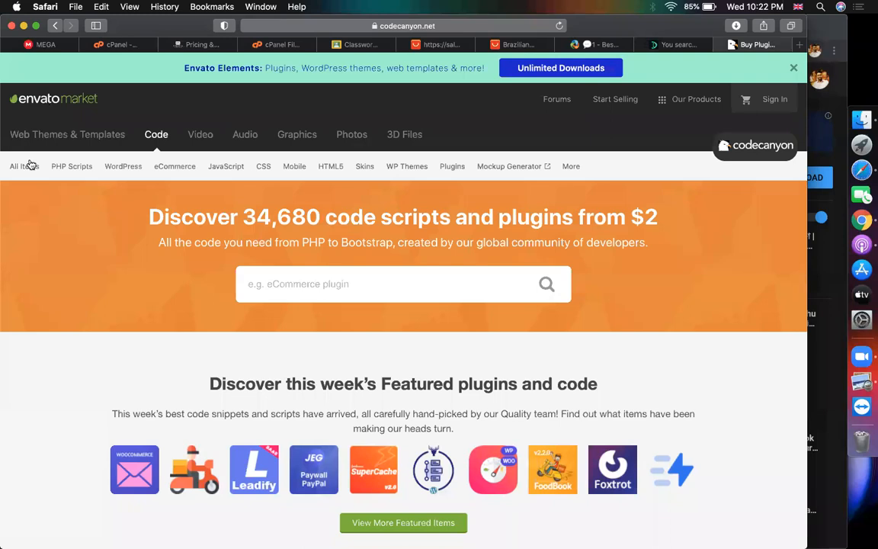
scroll(106, 321, down, 5)
scroll(316, 337, up, 10)
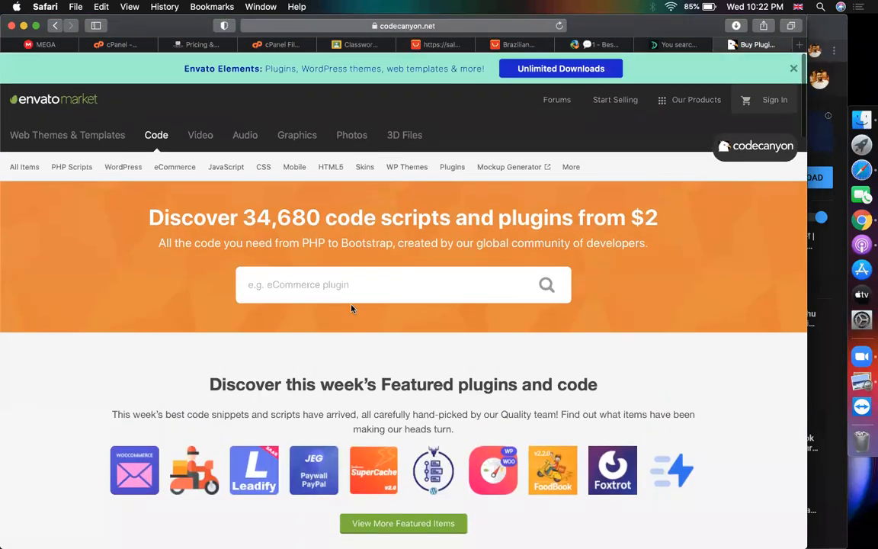
text(woo)
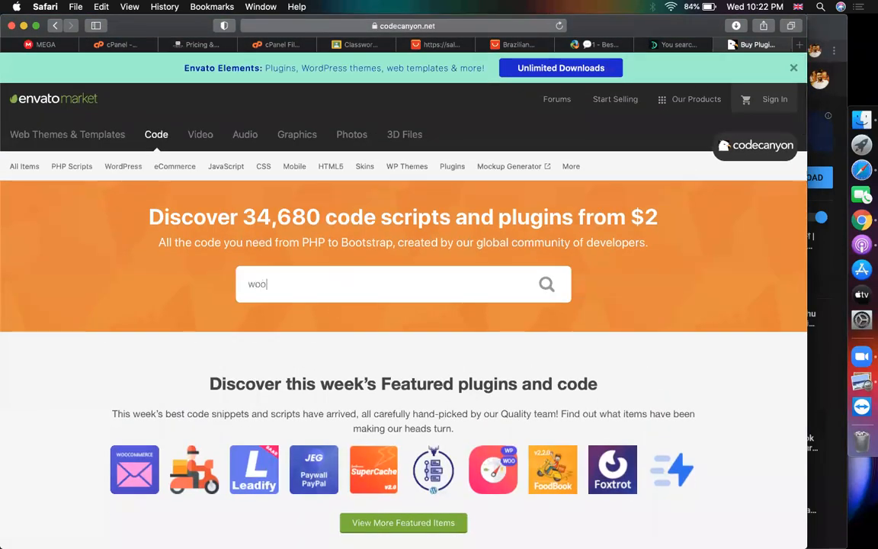
key(Return)
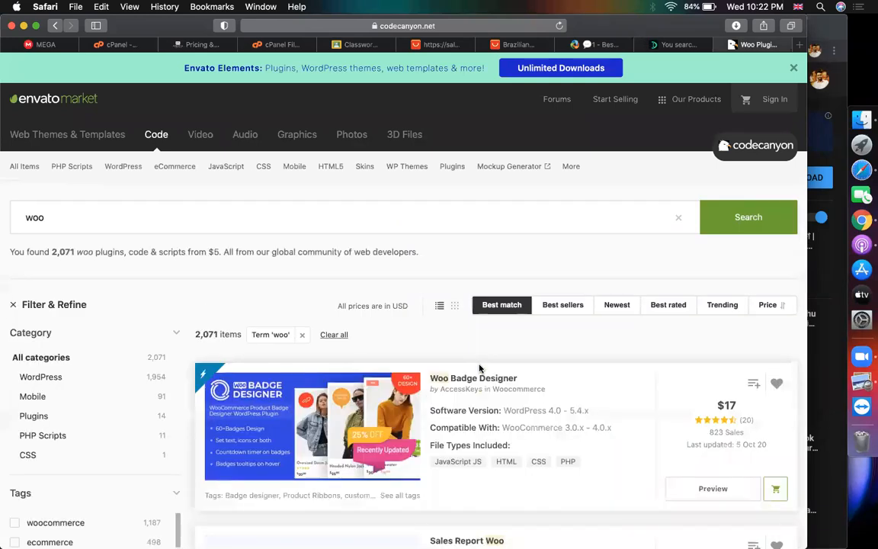
View the Woo Badge Designer page, then open the 2020 best-selling WordPress plugins list
scroll(479, 368, down, 5)
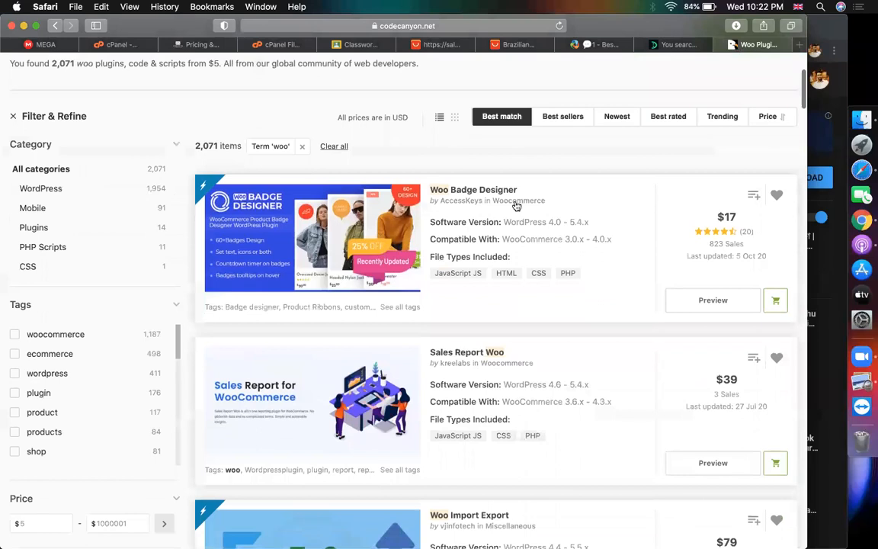
drag(519, 190, 431, 192)
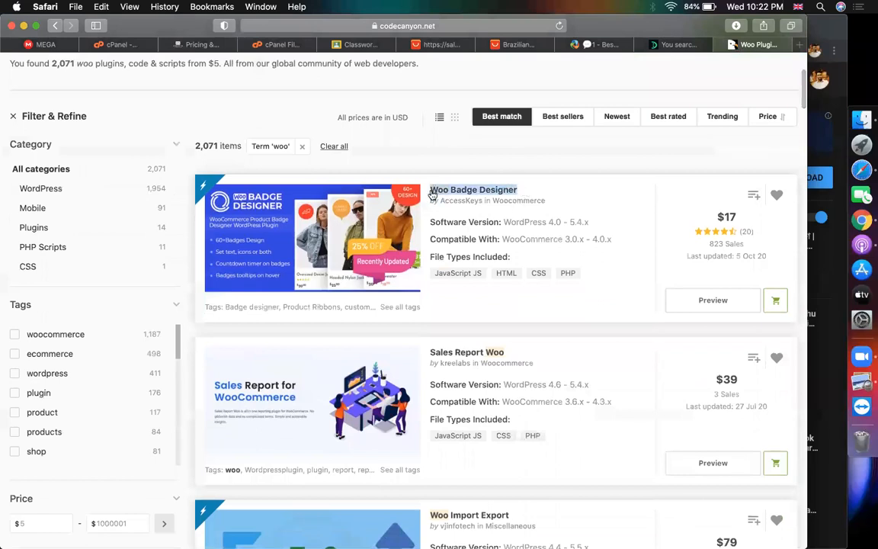
click(448, 188)
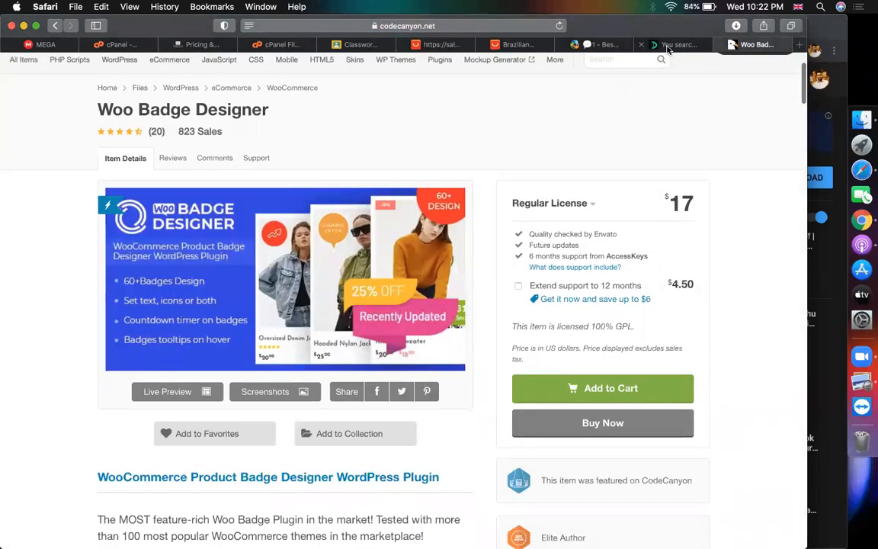
click(52, 27)
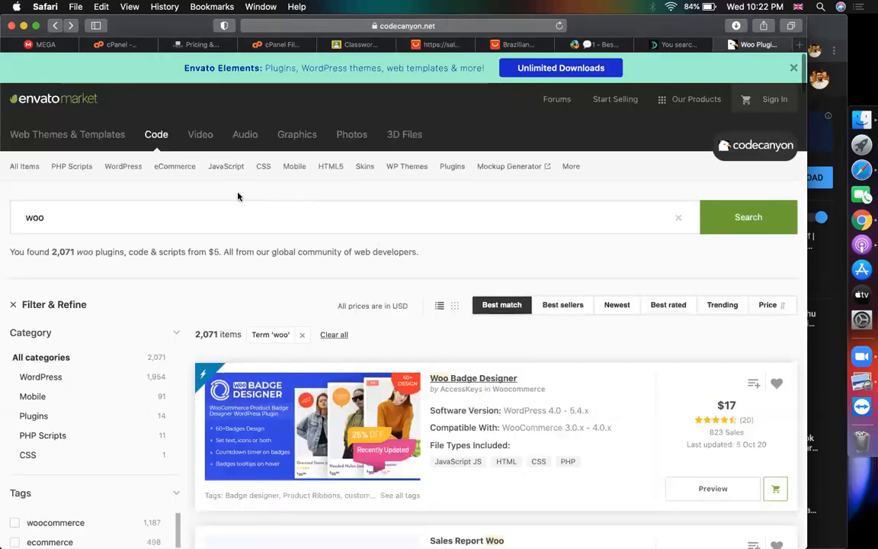
mouse_move(125, 168)
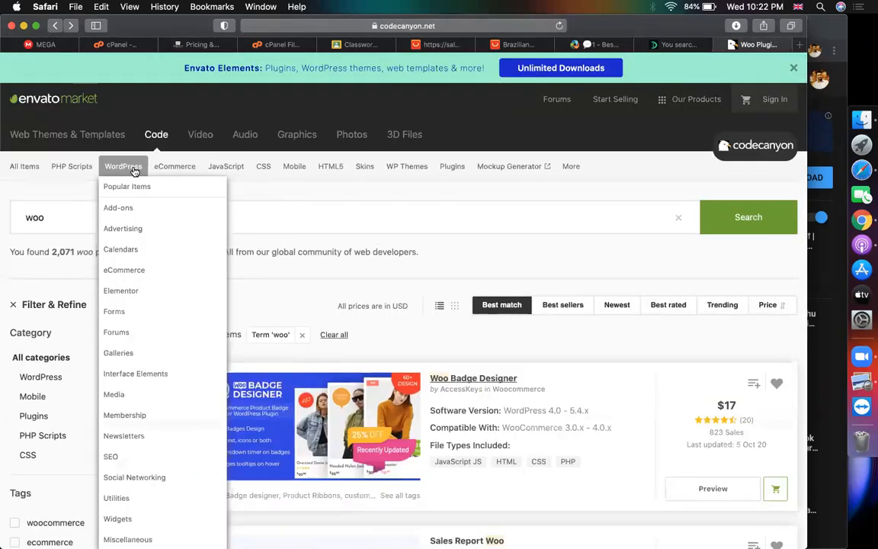
click(130, 186)
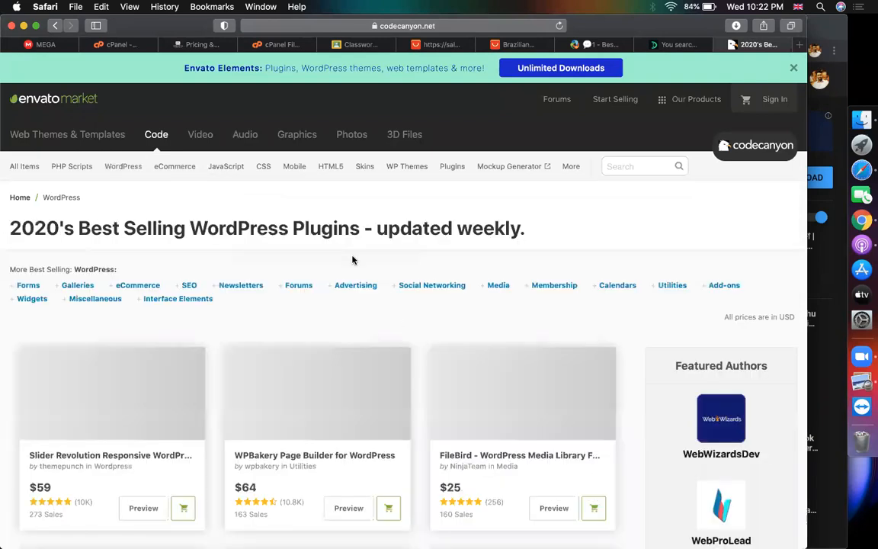
Copy Slider Revolution's full CodeCanyon title and paste it over DevelopersZone.net's search query
click(202, 365)
scroll(175, 371, down, 2)
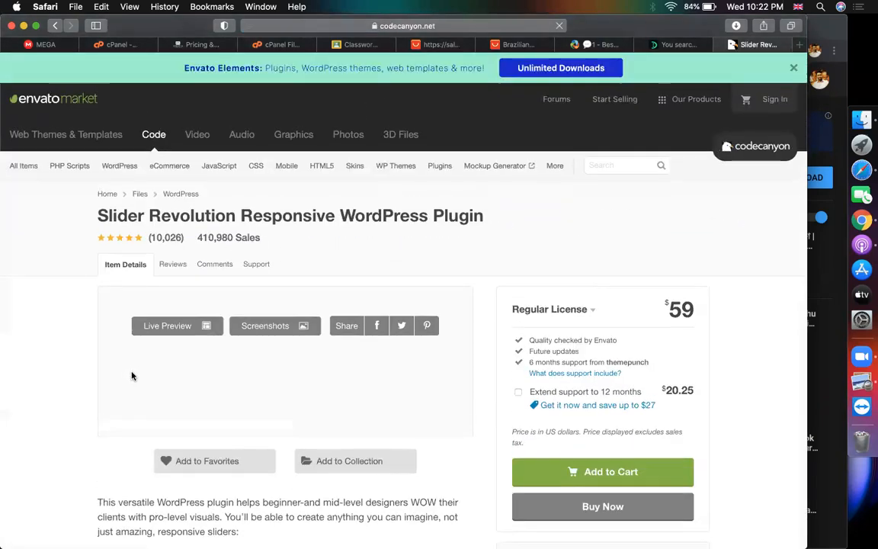
drag(488, 216, 96, 211)
key(super+c)
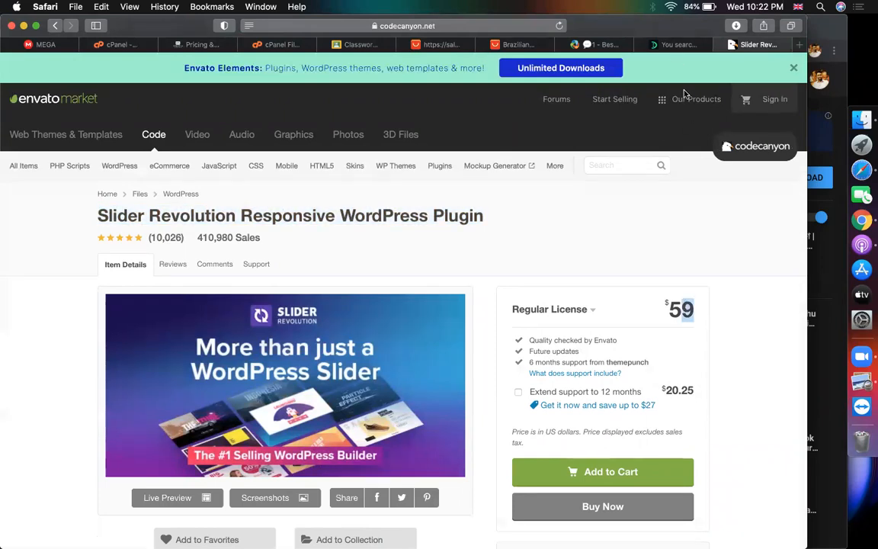
click(671, 44)
scroll(418, 270, up, 5)
scroll(124, 299, down, 1)
click(123, 299)
key(cmd+a)
key(super+v)
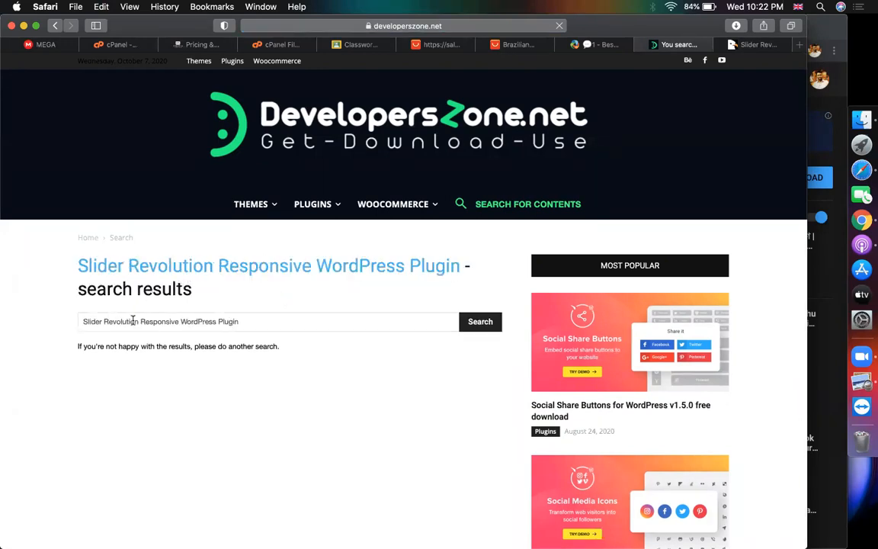
Trim the query to 'Slider Revolution' to find the v6.2.15 download, then return to CodeCanyon
drag(141, 321, 353, 319)
key(BackSpace)
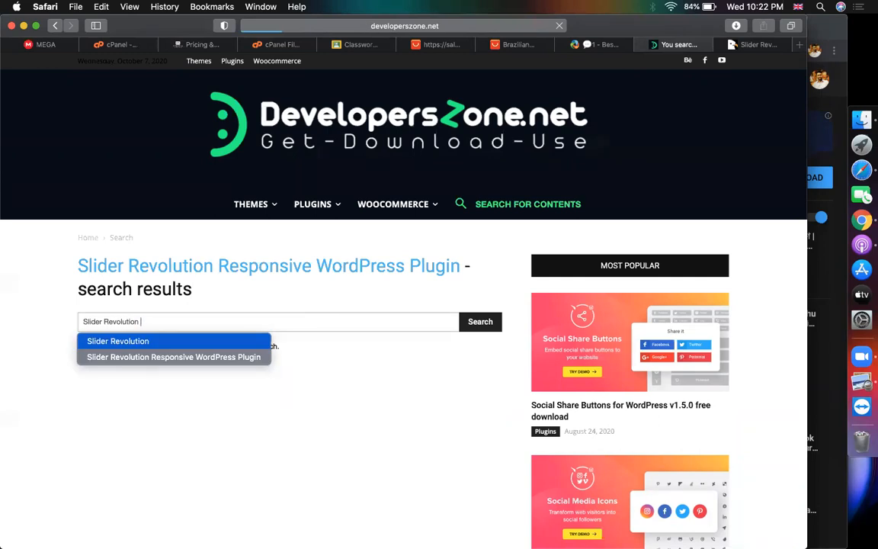
key(Return)
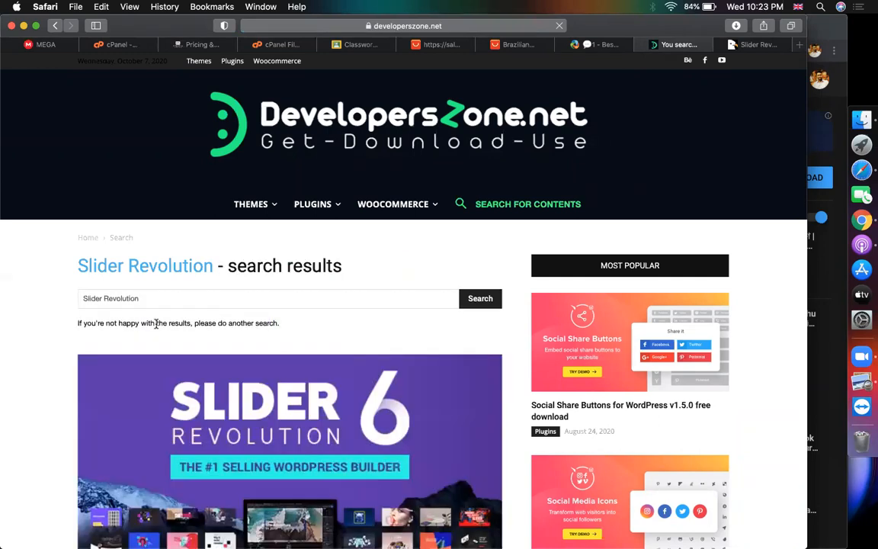
scroll(156, 324, down, 3)
scroll(156, 324, down, 5)
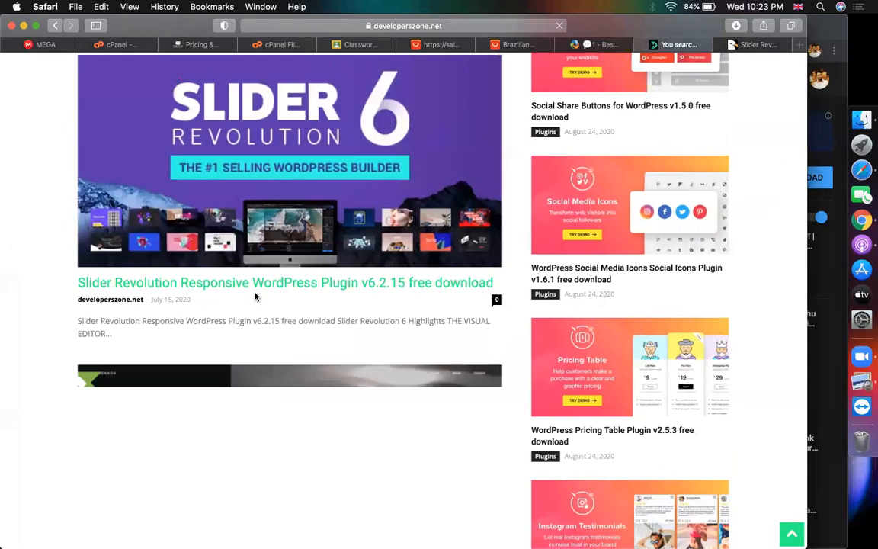
scroll(219, 330, up, 3)
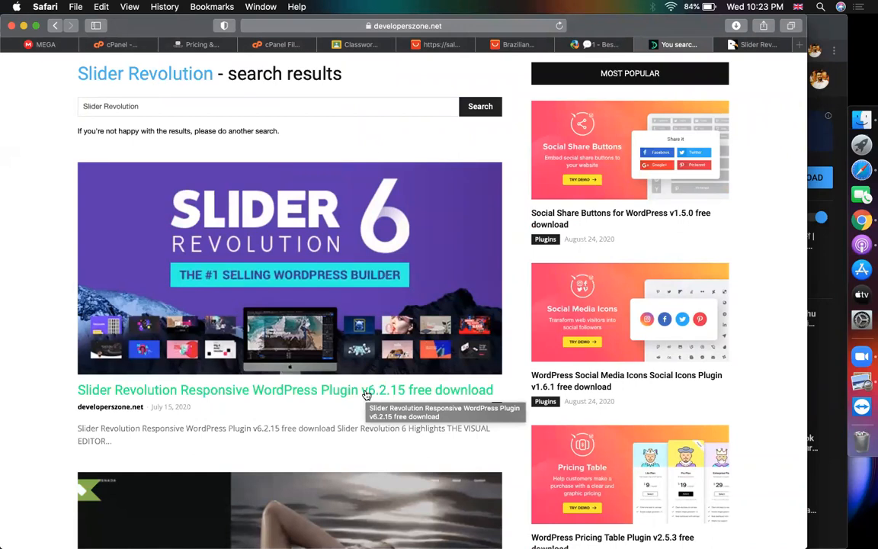
click(737, 44)
scroll(359, 253, down, 2)
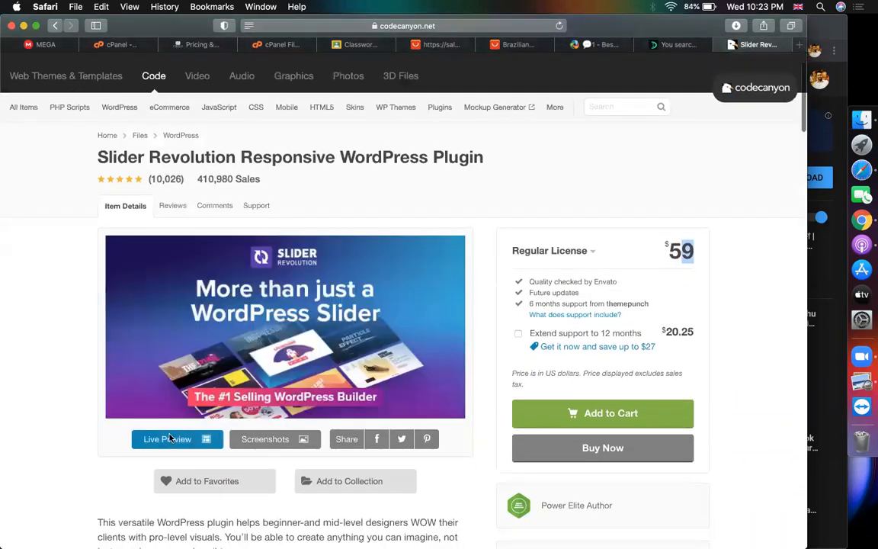
Open Slider Revolution's live preview, then close it and the two leftover tabs
click(169, 439)
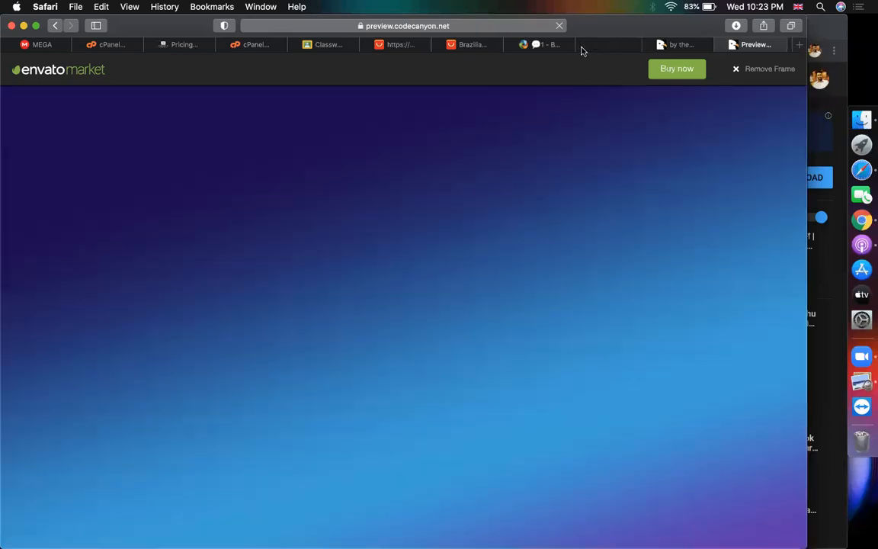
click(582, 45)
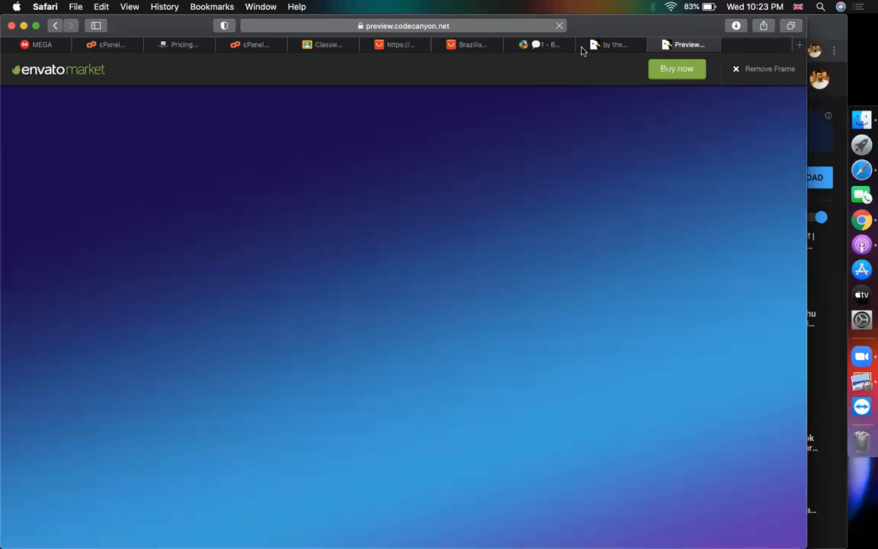
click(582, 46)
click(582, 46)
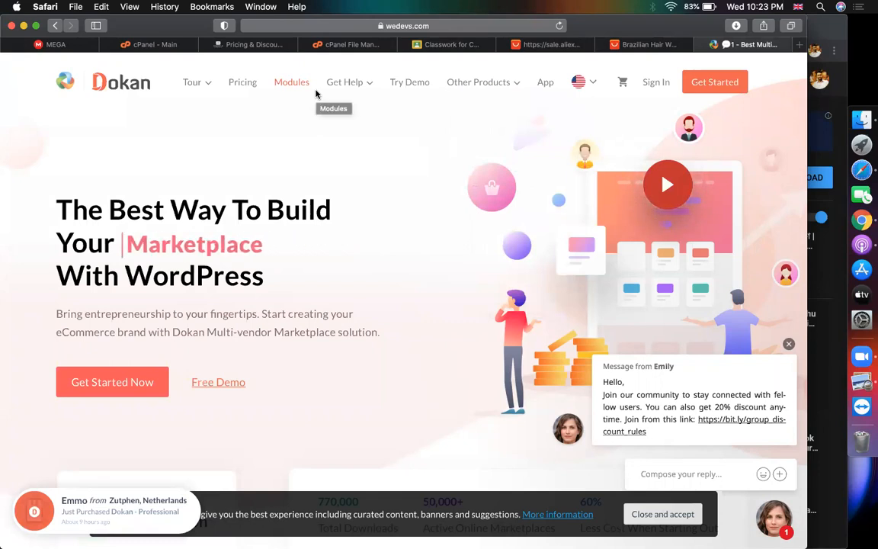
Switch to WooCommerce Pricing & Discounts, then on to the main cPanel page
mouse_move(321, 97)
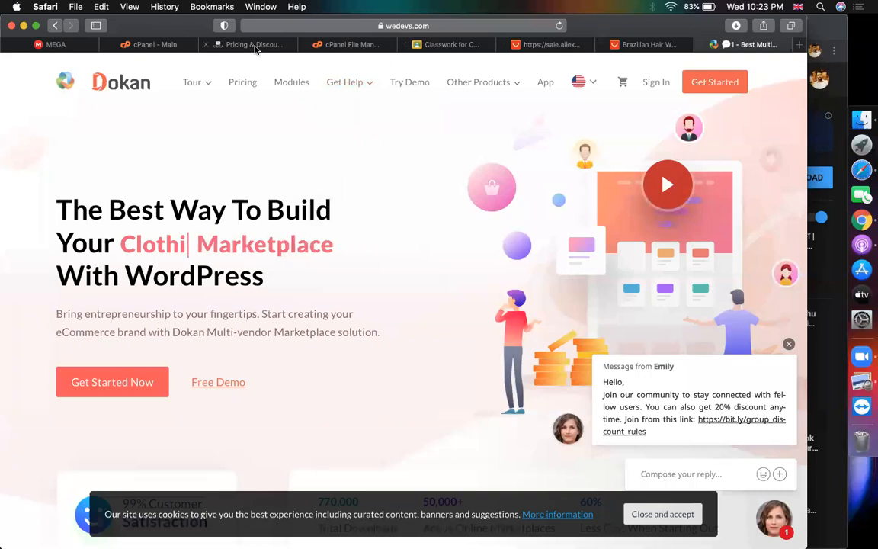
click(229, 43)
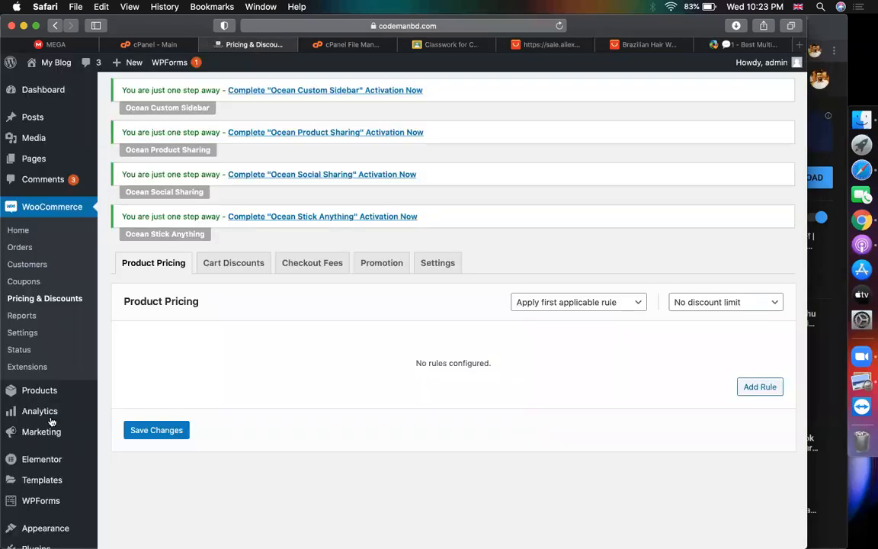
scroll(51, 421, down, 3)
click(170, 62)
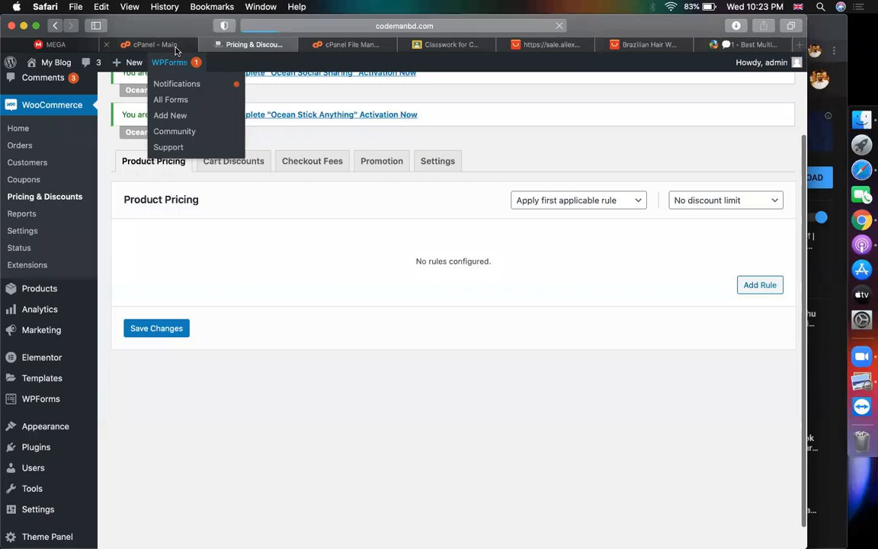
click(175, 47)
Upload dokan-pro.zip from Downloads into wp-content/plugins through cPanel File Manager
click(349, 45)
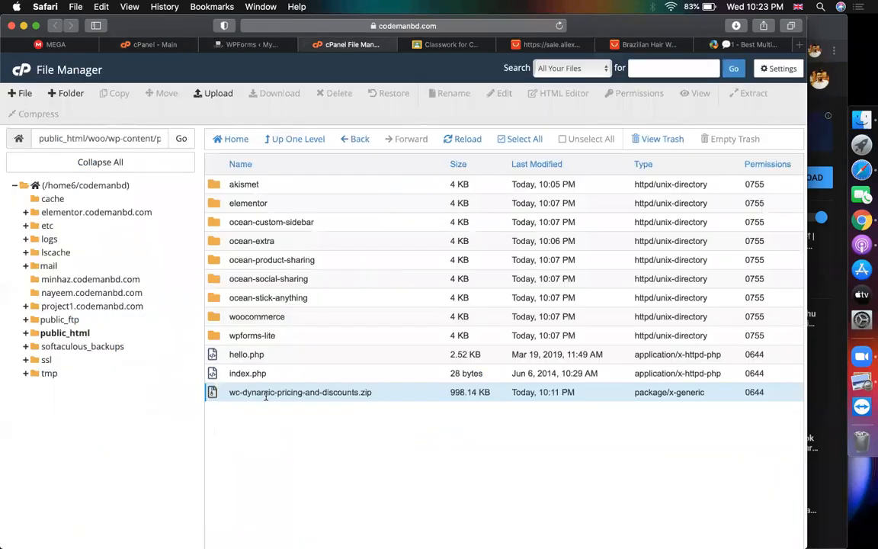
click(217, 99)
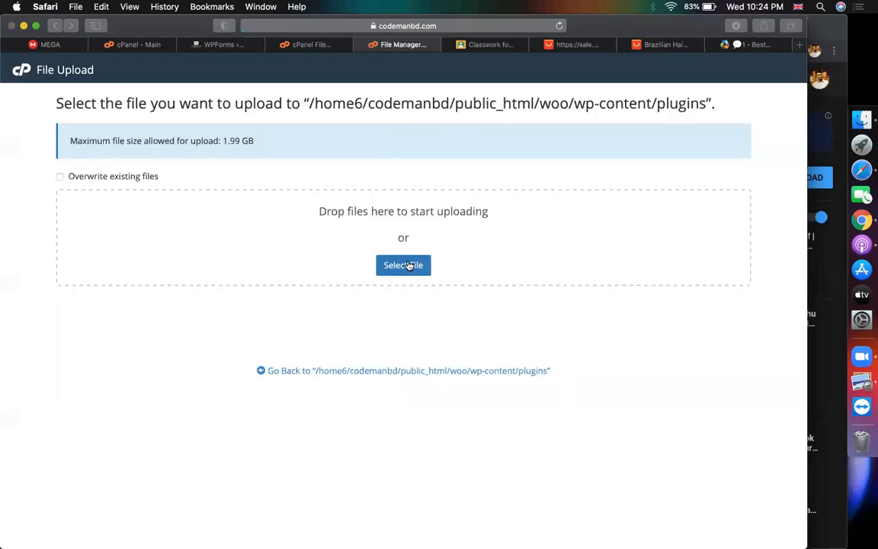
click(408, 265)
click(194, 193)
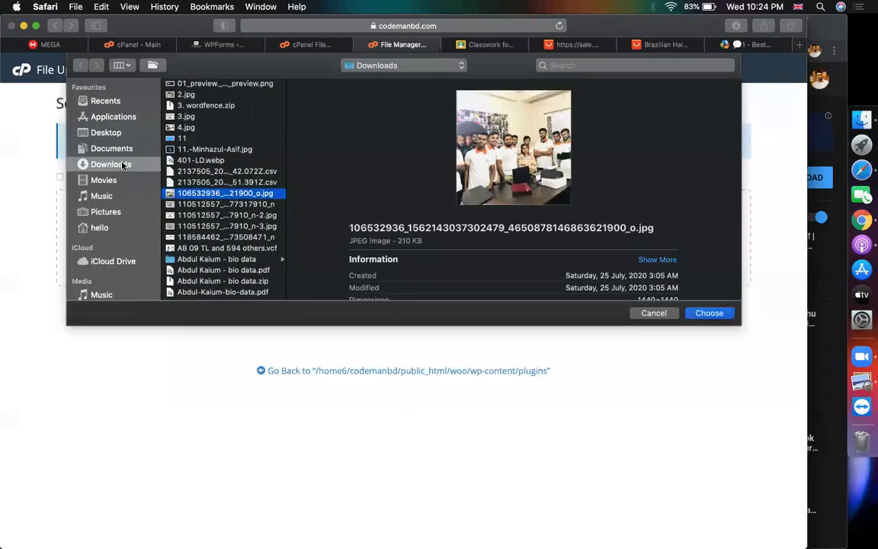
scroll(188, 183, down, 15)
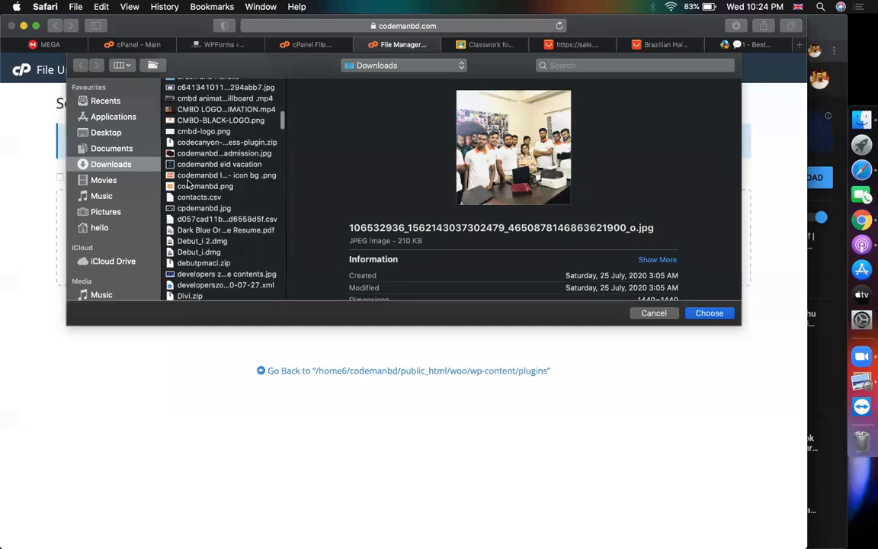
click(188, 185)
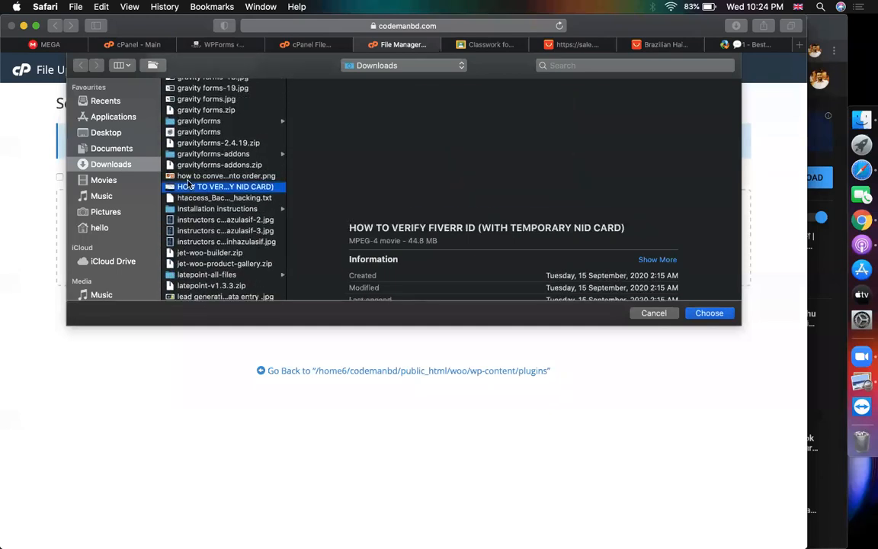
key(d)
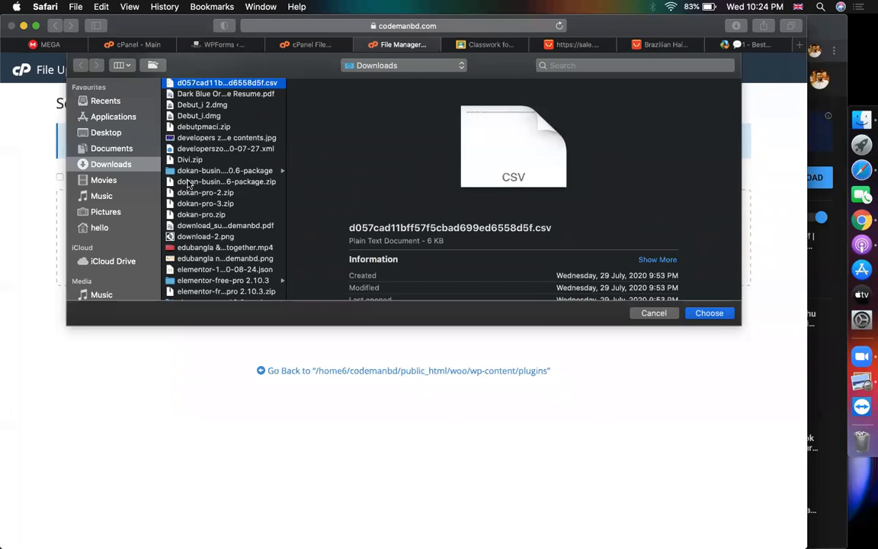
key(o)
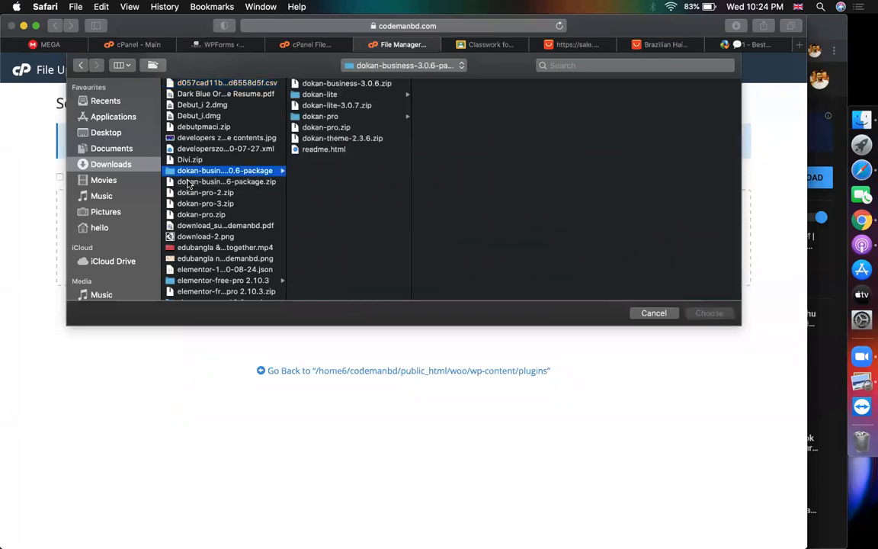
key(Down)
key(Down)
key(Down)
key(Down)
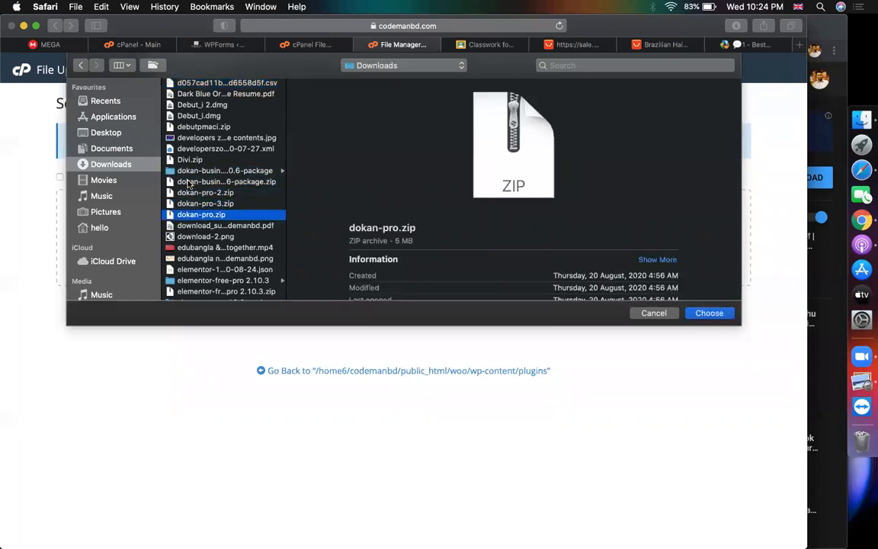
key(Return)
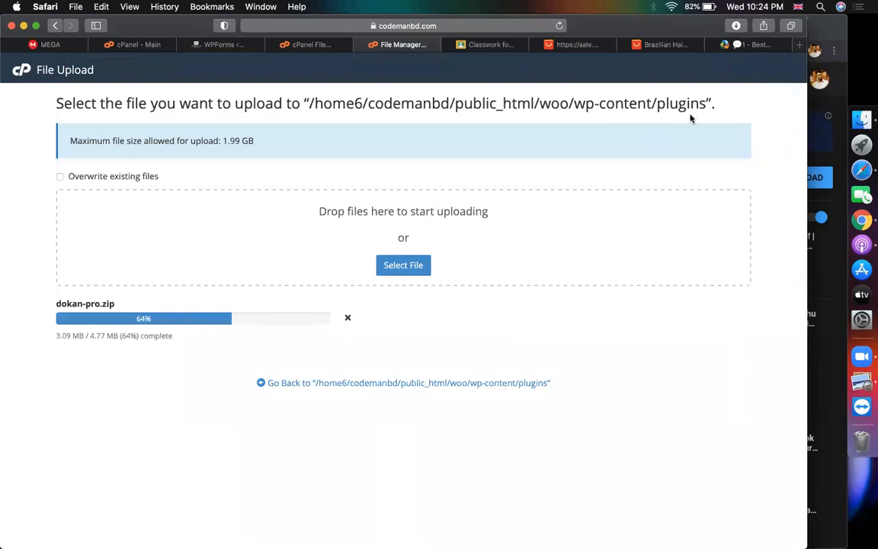
click(744, 46)
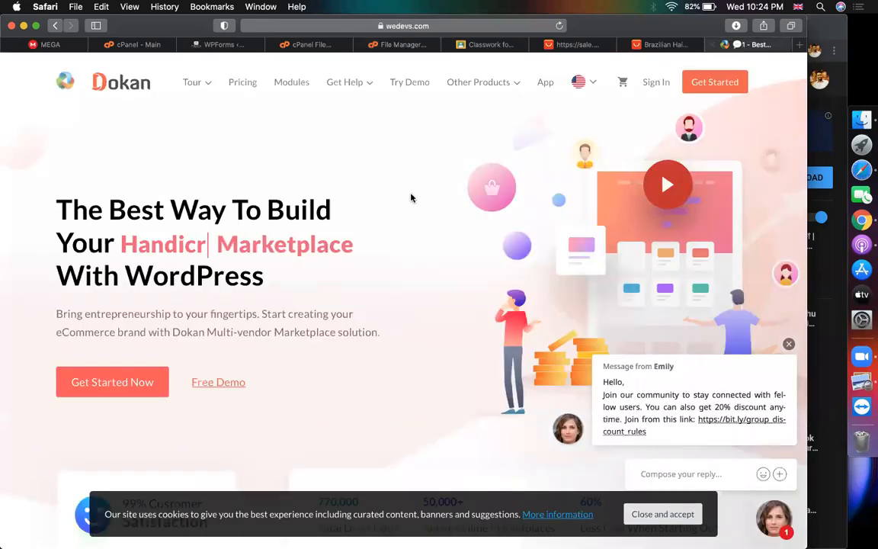
Check Dokan's plan prices, highlighting the $149 Starter and $999 Enterprise, then check upload progress
click(242, 82)
scroll(188, 278, down, 3)
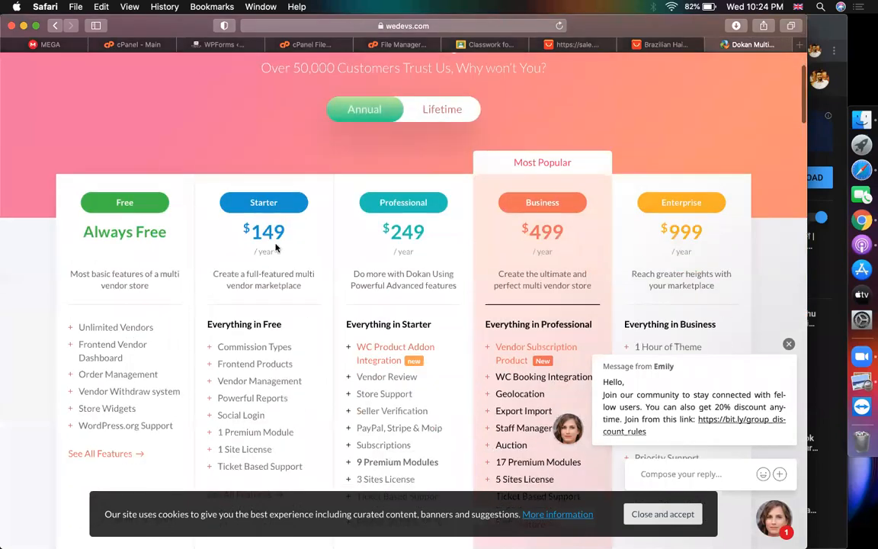
drag(286, 232, 244, 231)
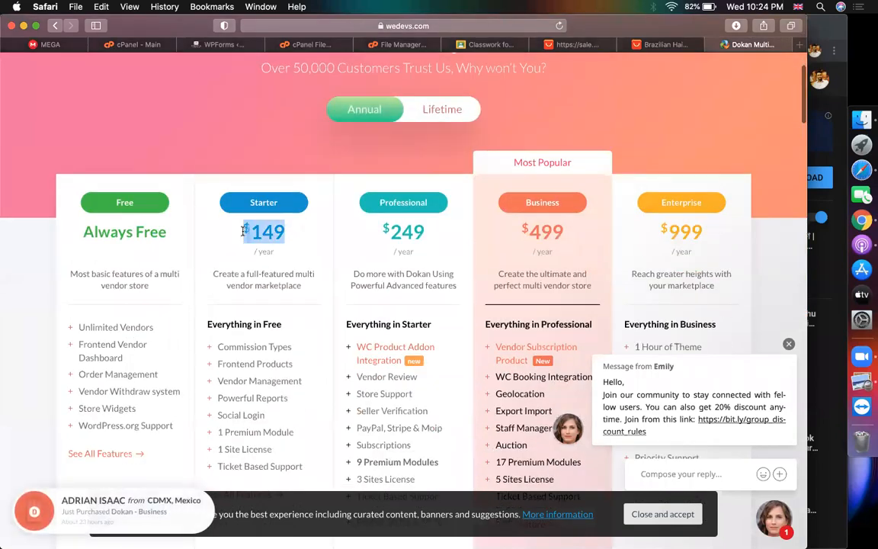
click(252, 141)
scroll(649, 276, down, 1)
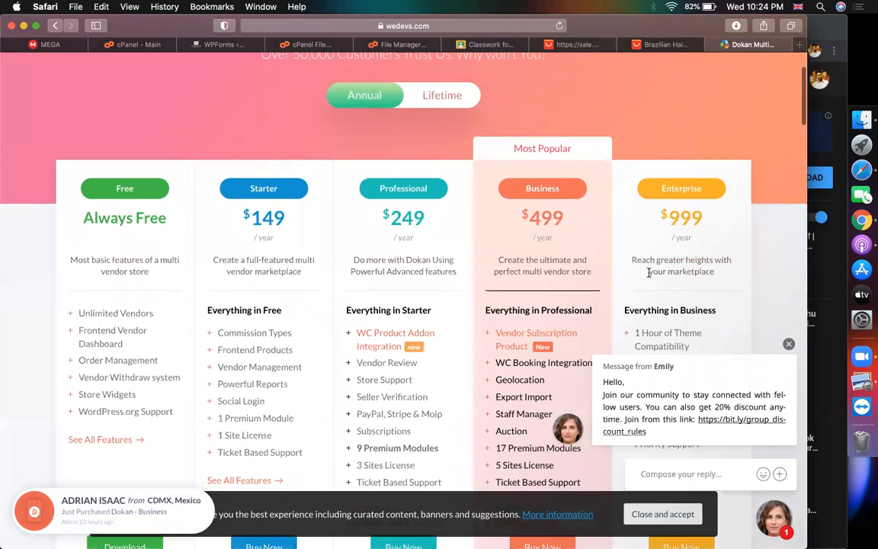
drag(712, 223, 655, 221)
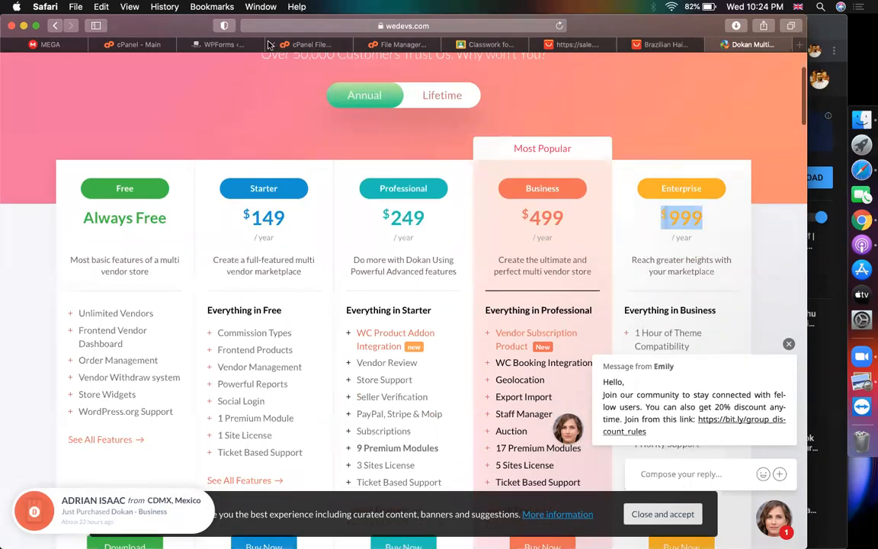
click(409, 44)
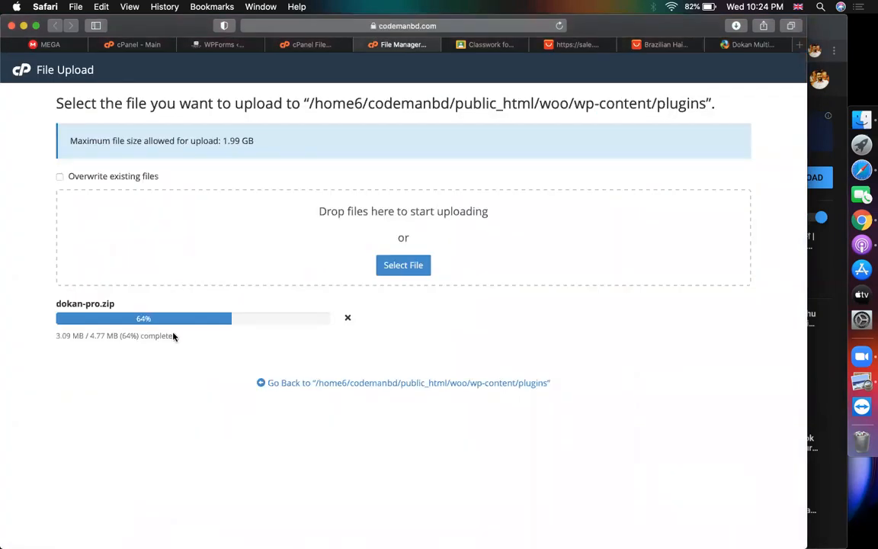
Once its upload finishes, extract dokan-pro.zip in cPanel's wp-content/plugins folder
click(749, 45)
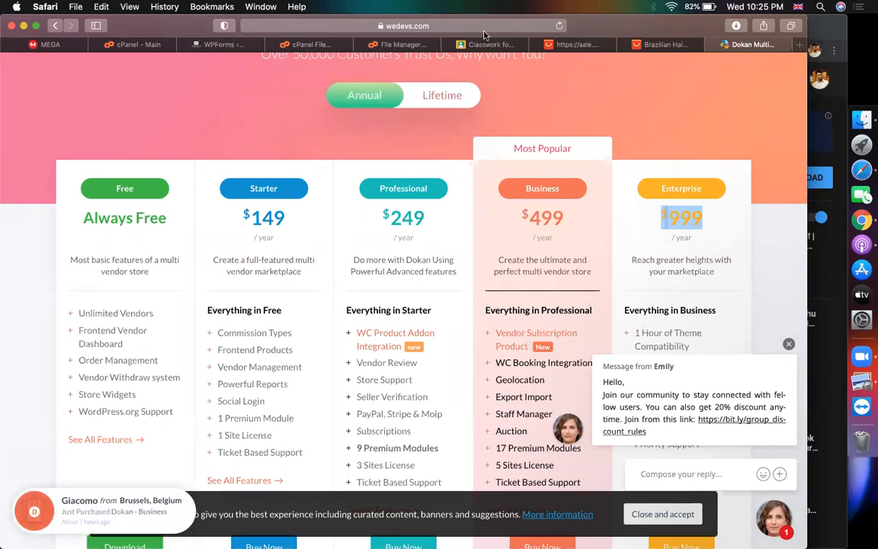
click(406, 44)
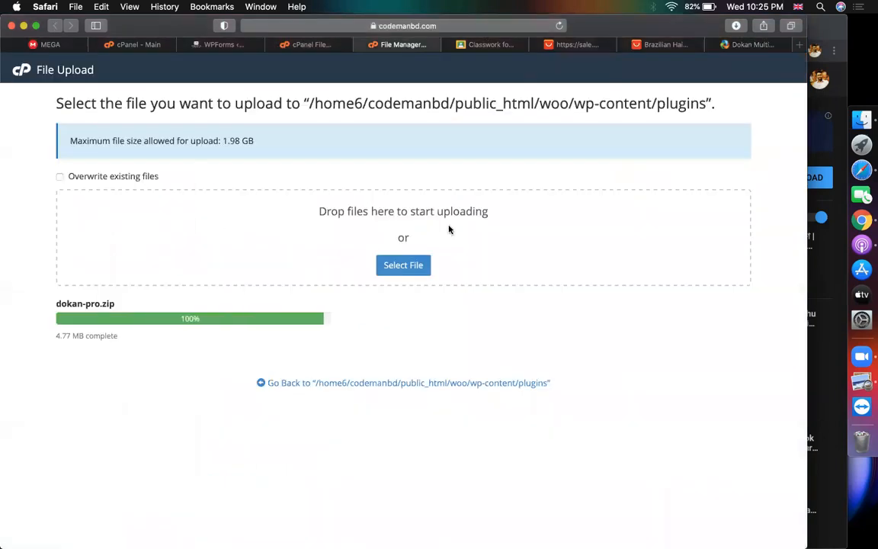
click(358, 383)
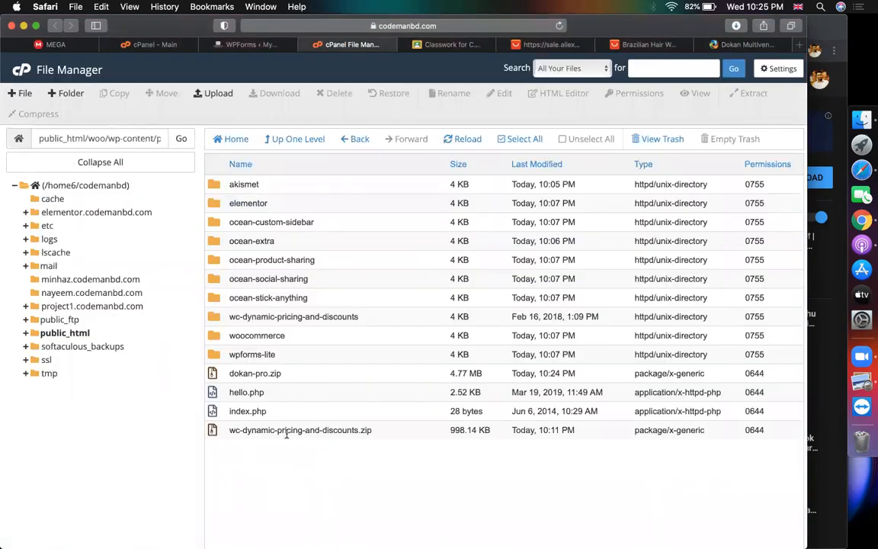
right_click(255, 373)
click(294, 509)
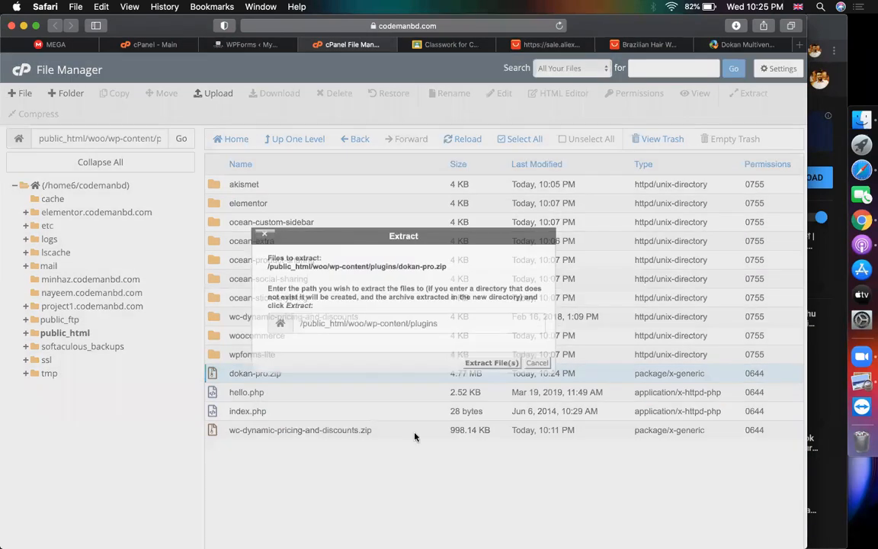
click(492, 417)
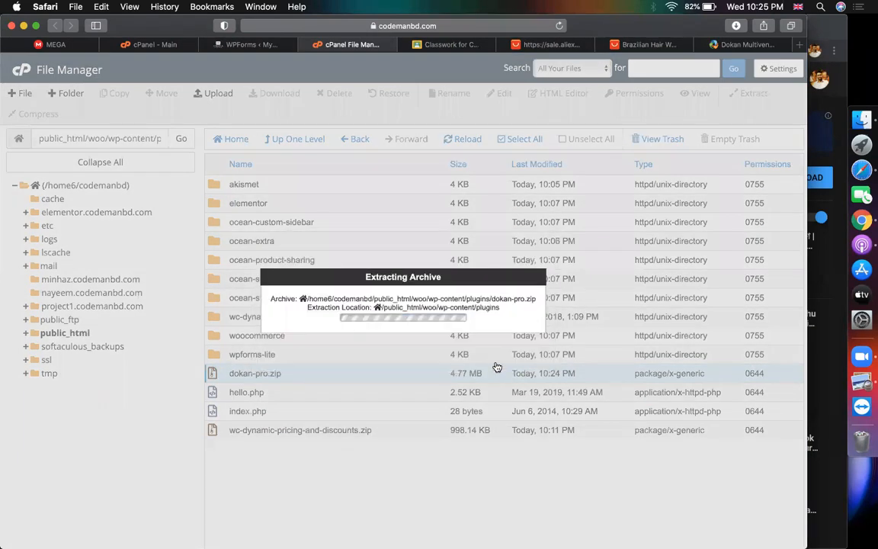
click(236, 45)
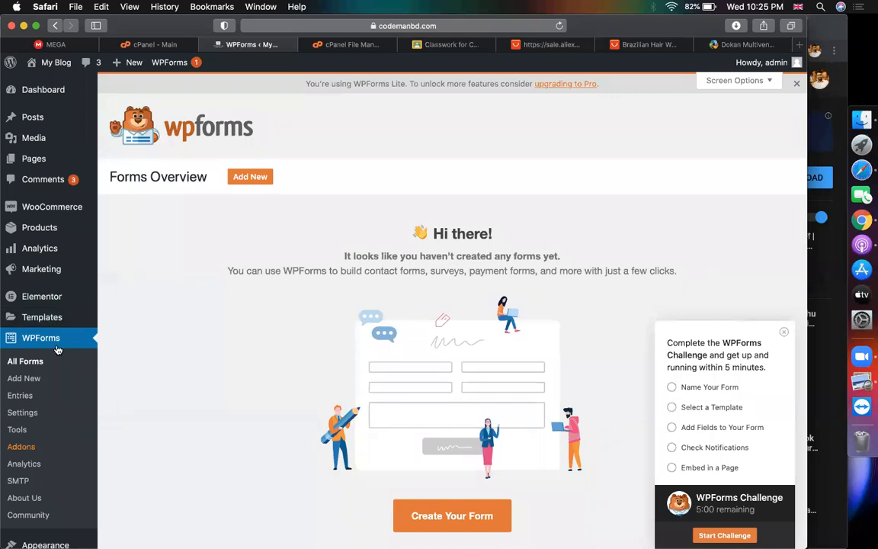
Activate Dokan Pro from the WordPress Installed Plugins list
scroll(57, 349, down, 4)
click(42, 420)
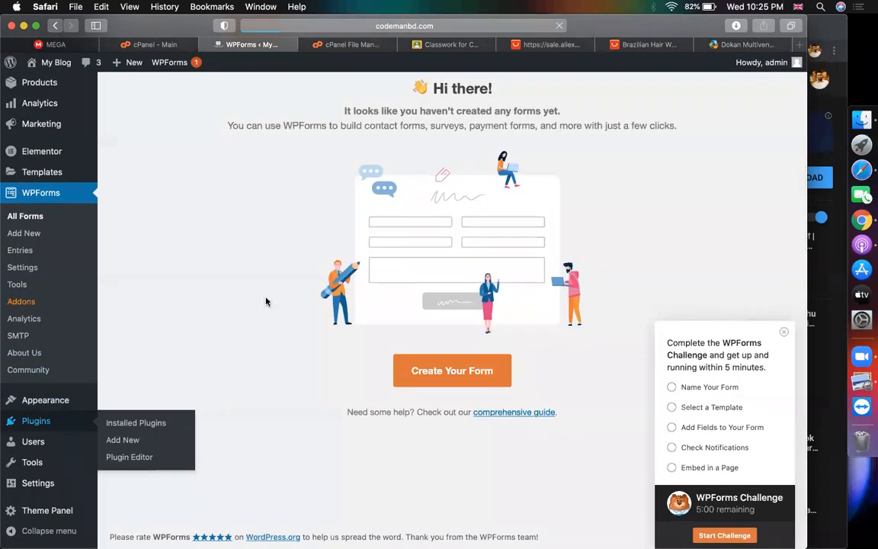
scroll(266, 302, up, 3)
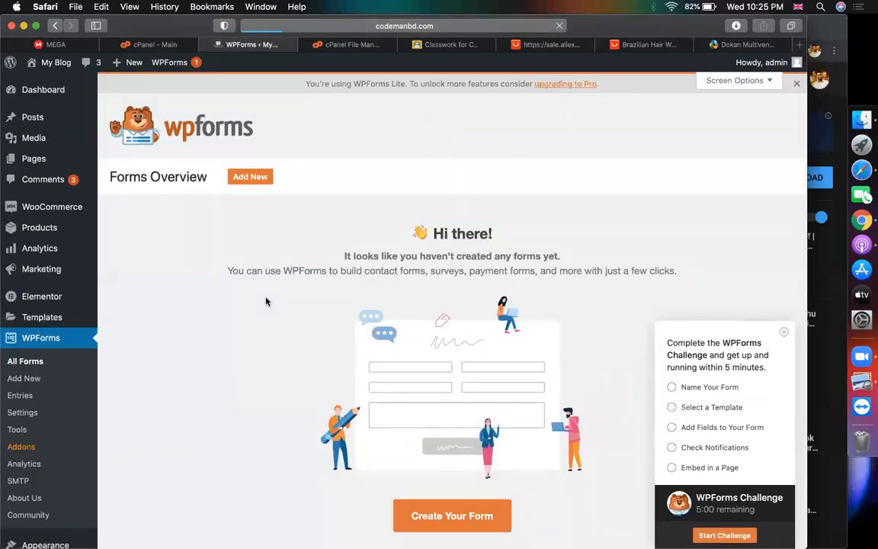
scroll(266, 301, down, 7)
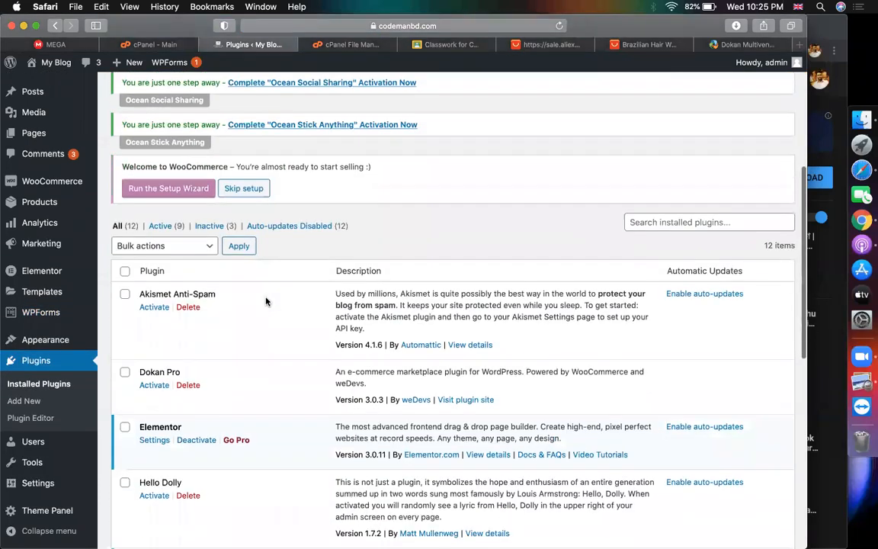
click(158, 344)
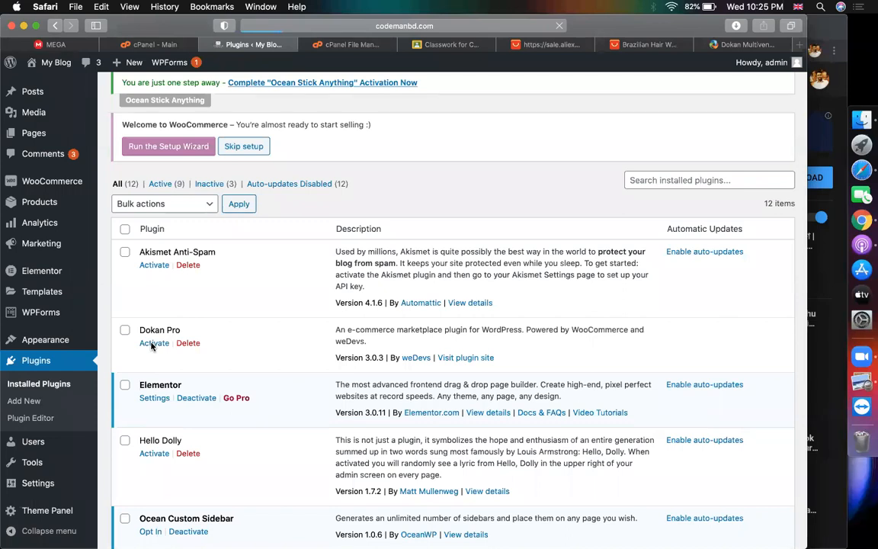
Run a web search for 'dokan pro documentation' from Safari's address bar
click(732, 44)
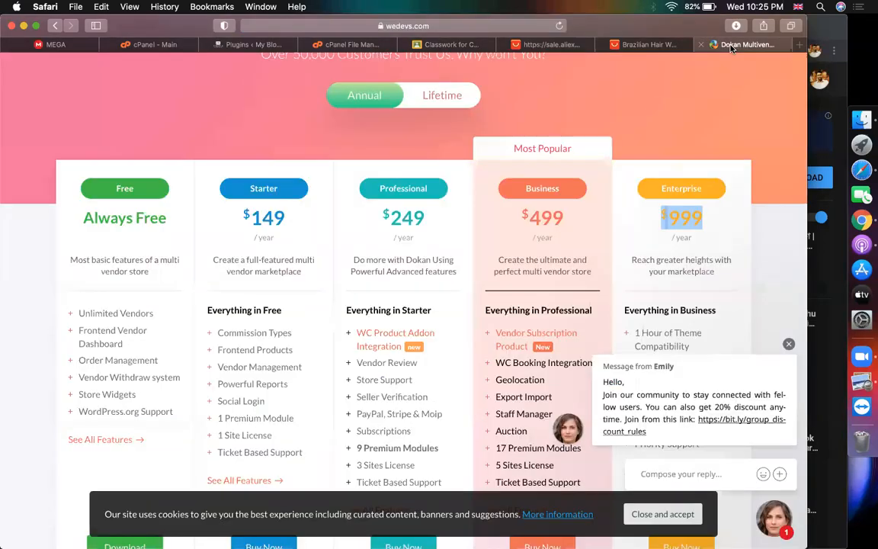
scroll(457, 181, up, 5)
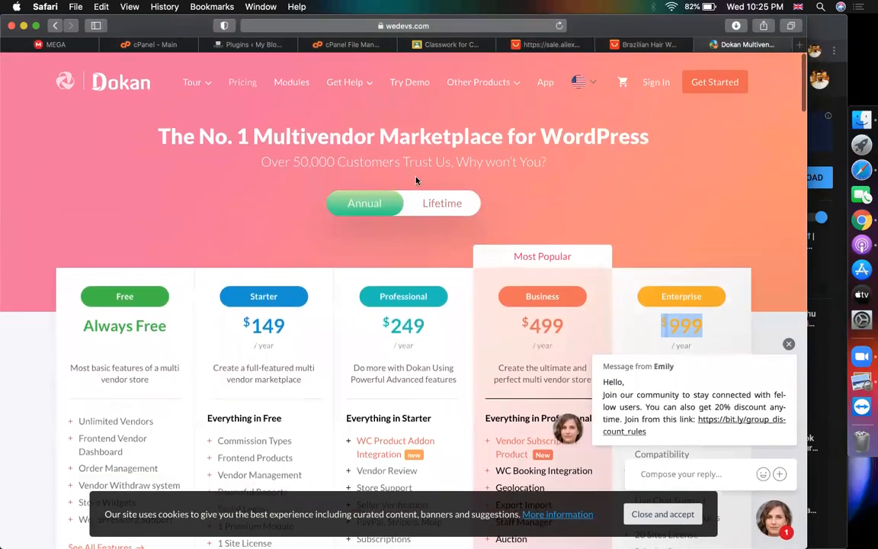
click(463, 28)
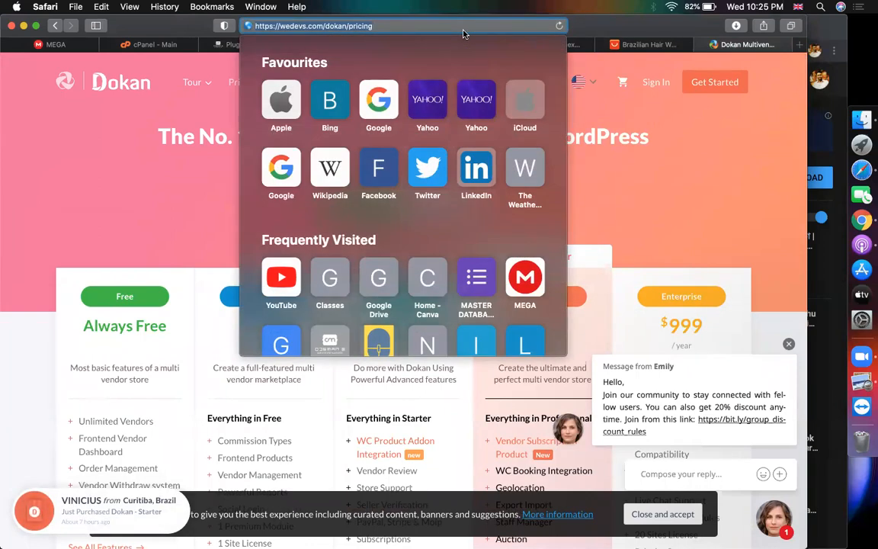
text(dokan pr)
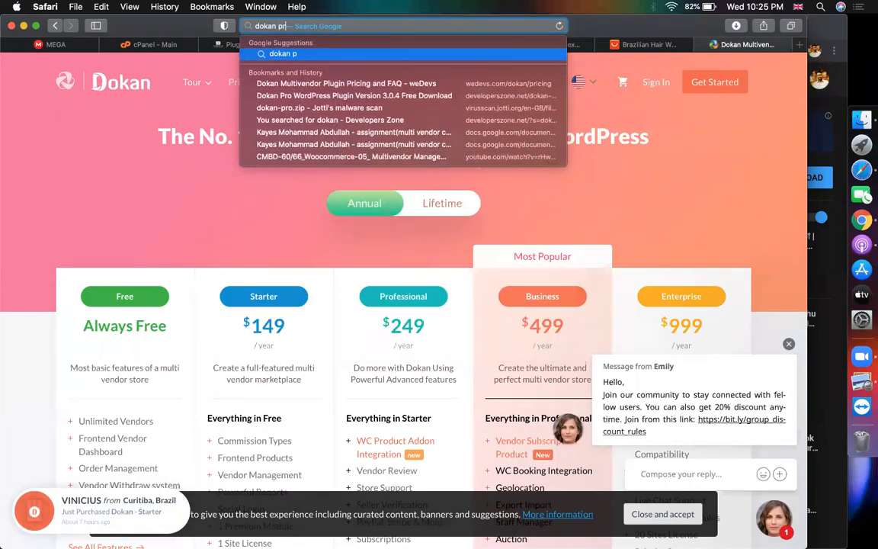
text(o documentat)
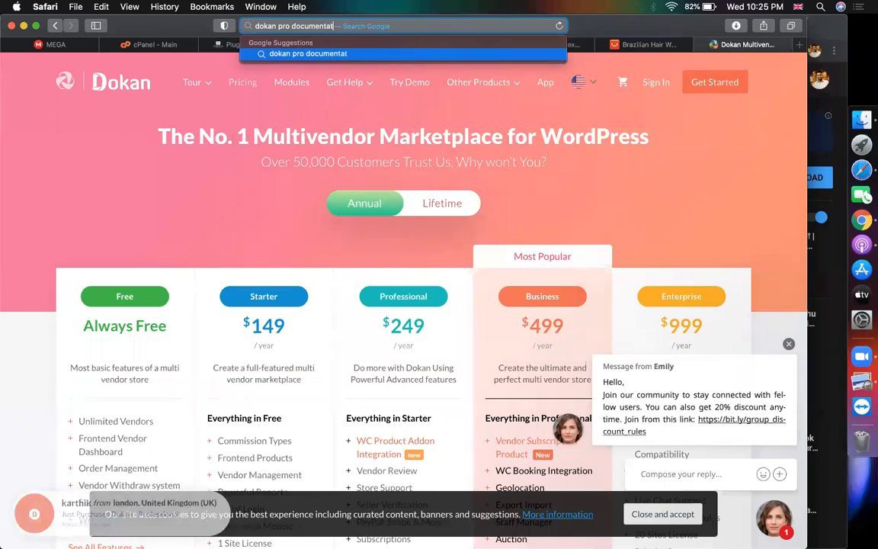
text(ion)
key(Return)
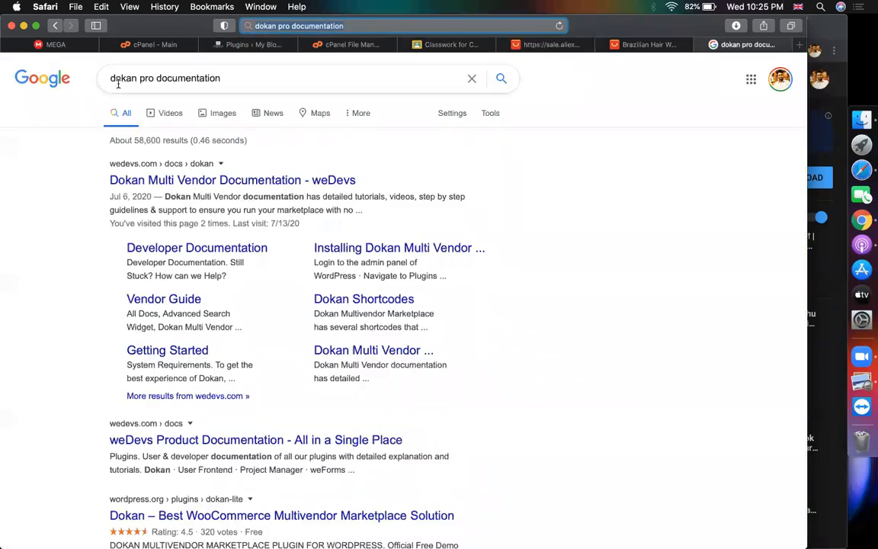
Open the Dokan Multi Vendor documentation and read the Getting Started and installation articles
click(234, 178)
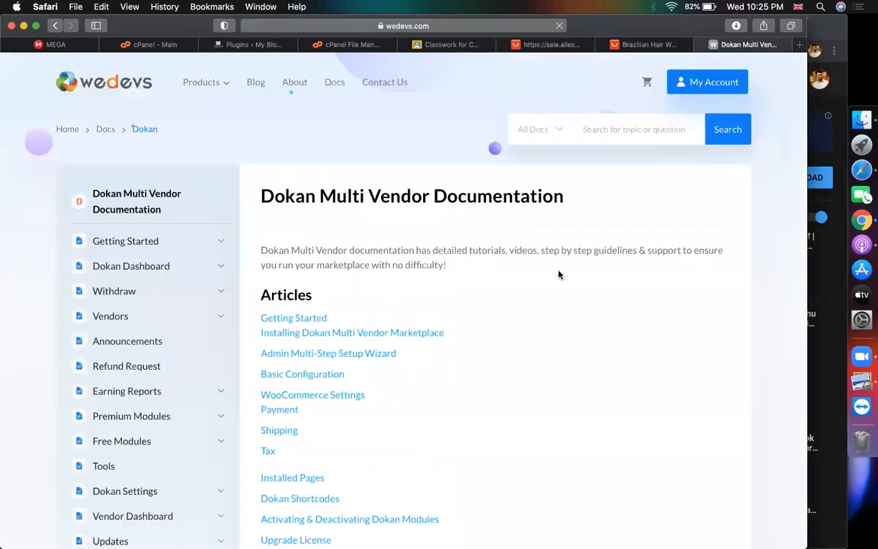
scroll(559, 274, down, 20)
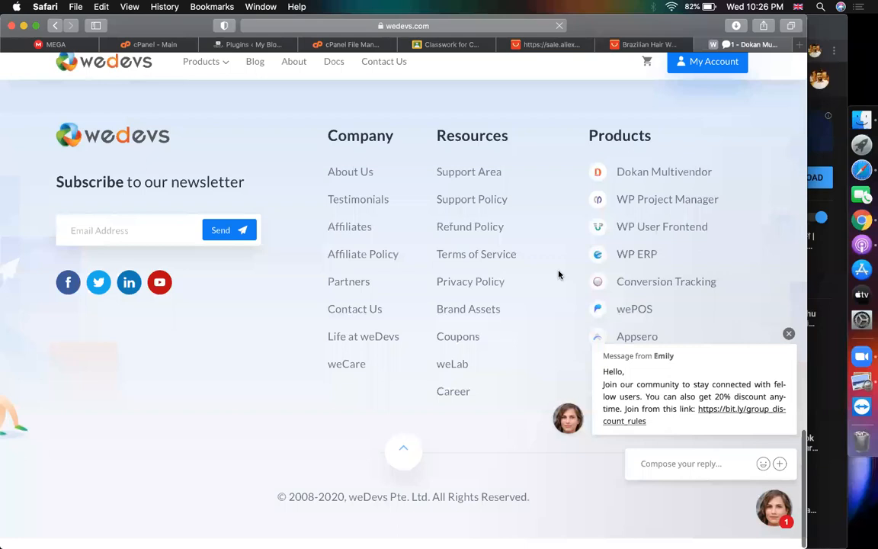
scroll(559, 275, up, 20)
click(296, 319)
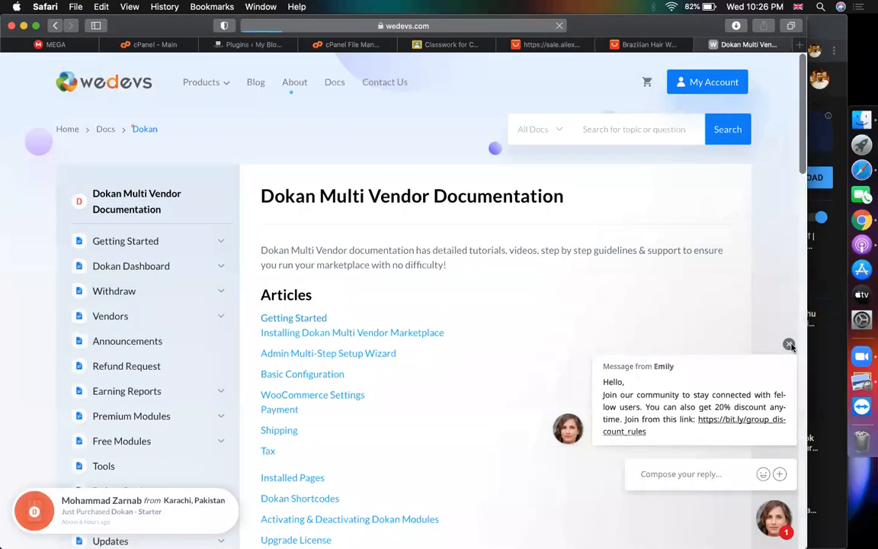
scroll(451, 328, down, 5)
scroll(451, 328, up, 6)
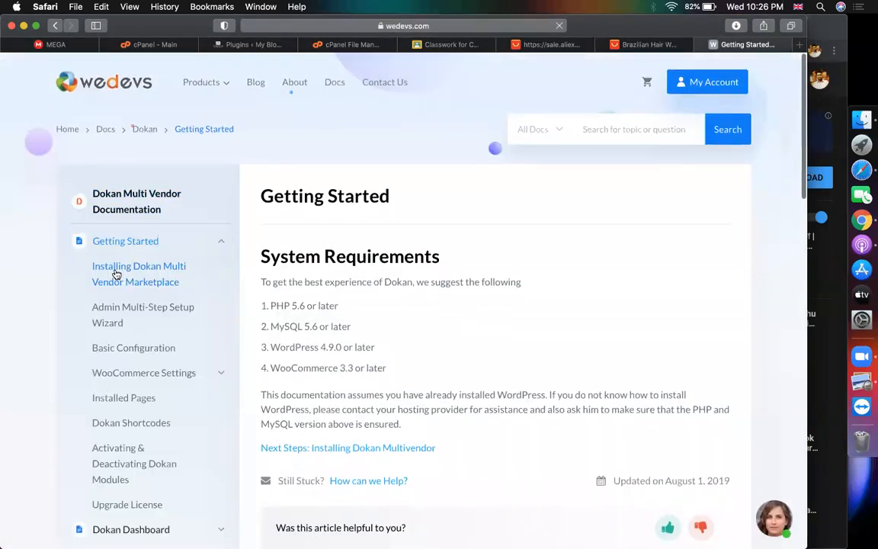
click(116, 273)
scroll(264, 277, down, 2)
drag(323, 266, 680, 267)
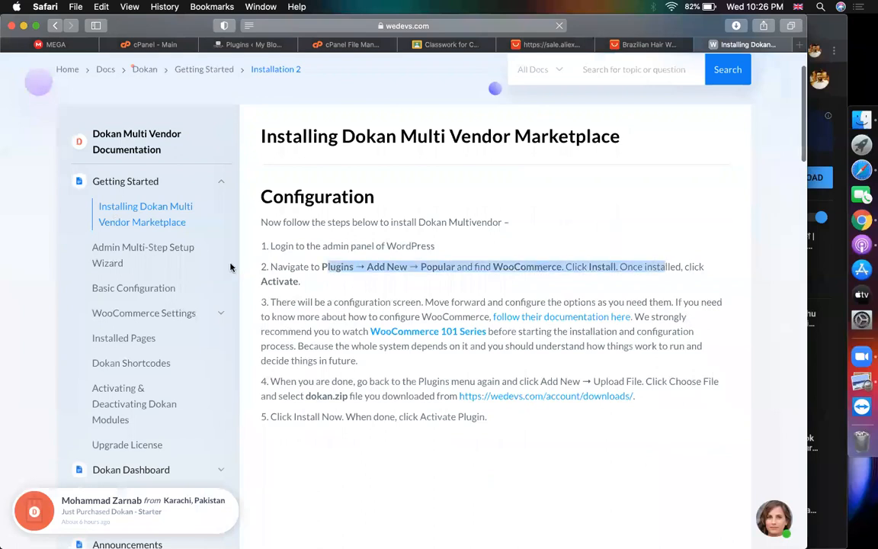
Skim the Admin Multi-Step Setup Wizard article, then move on to Basic Configuration
click(124, 255)
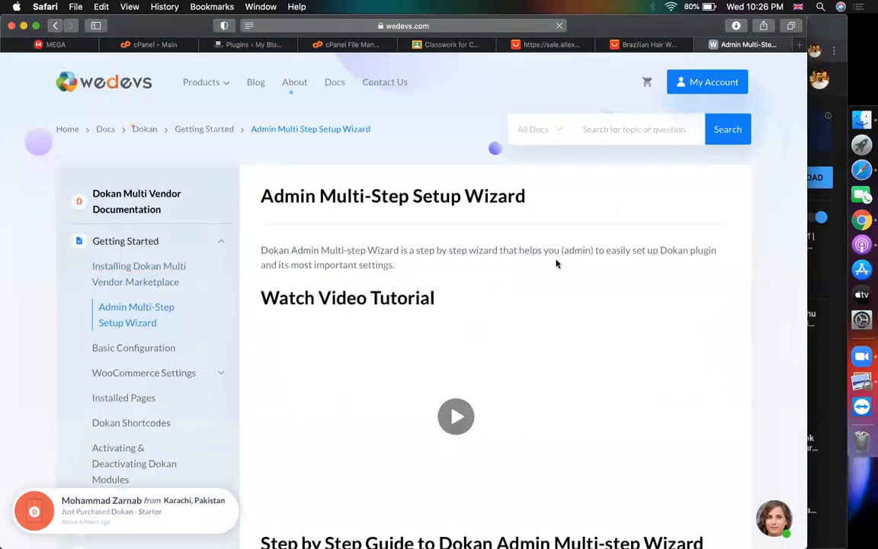
scroll(600, 242, down, 5)
scroll(600, 241, up, 5)
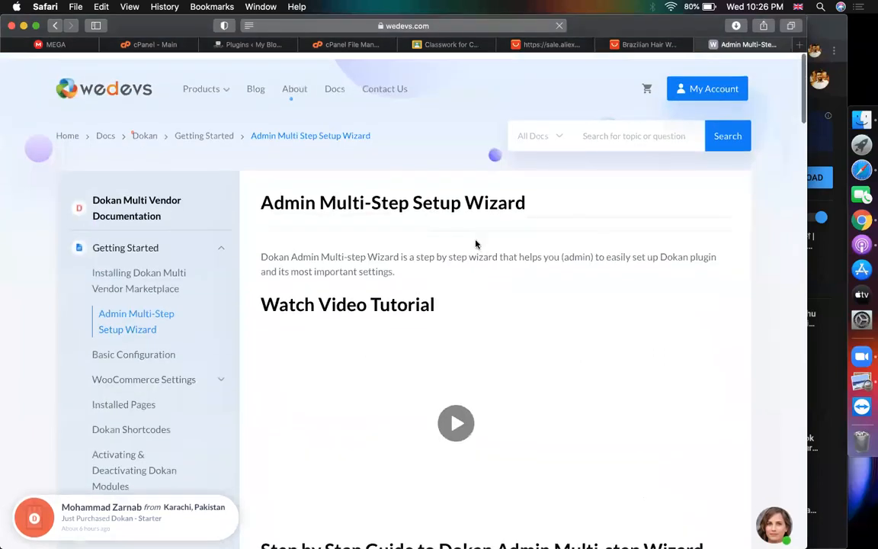
scroll(326, 260, down, 2)
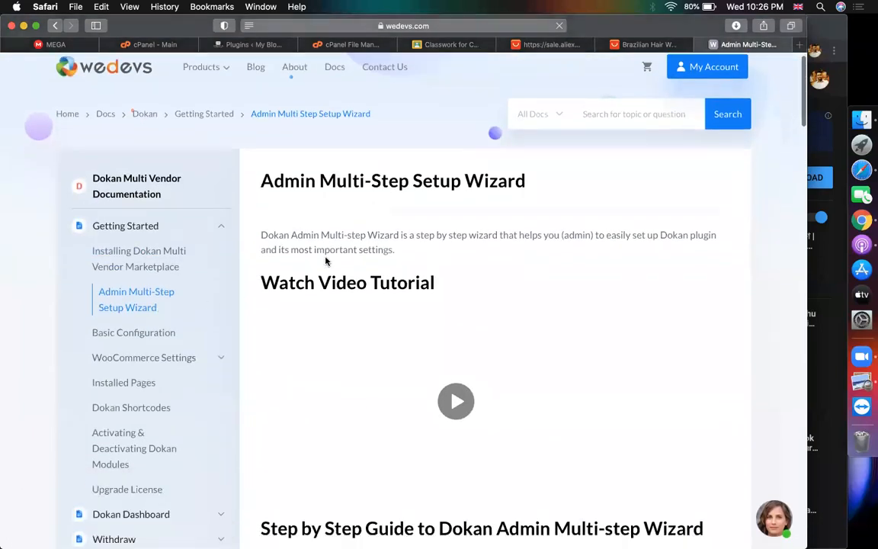
click(127, 281)
Read the vendor registration steps: wp-admin → Settings → General, tick Membership, and save
scroll(442, 281, down, 3)
scroll(435, 283, down, 1)
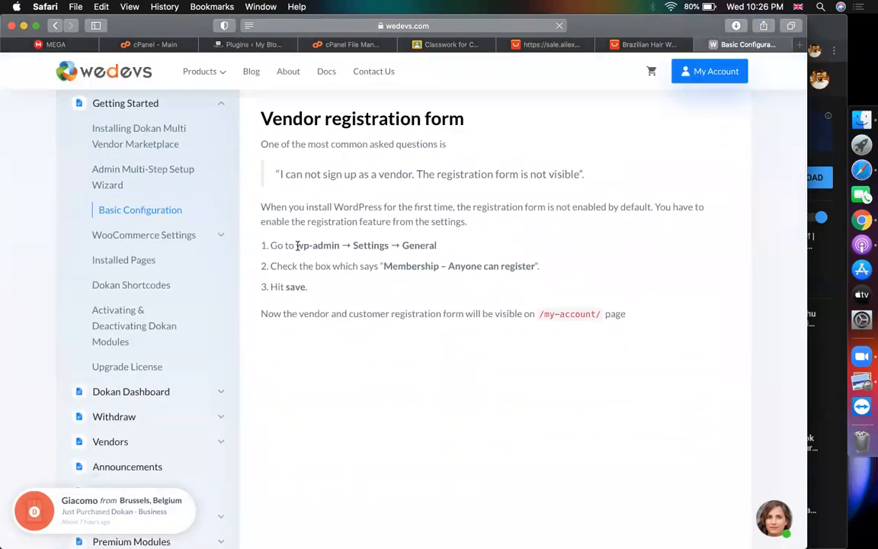
drag(296, 246, 451, 243)
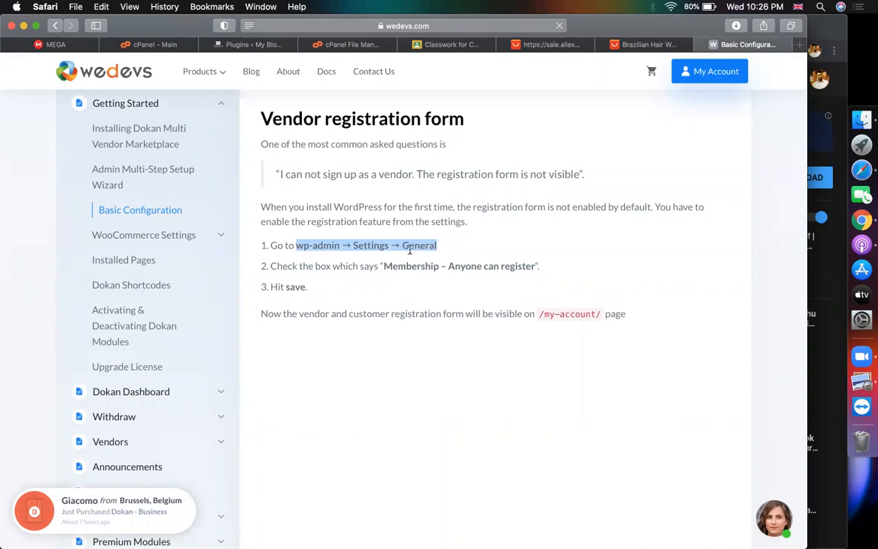
drag(383, 265, 536, 285)
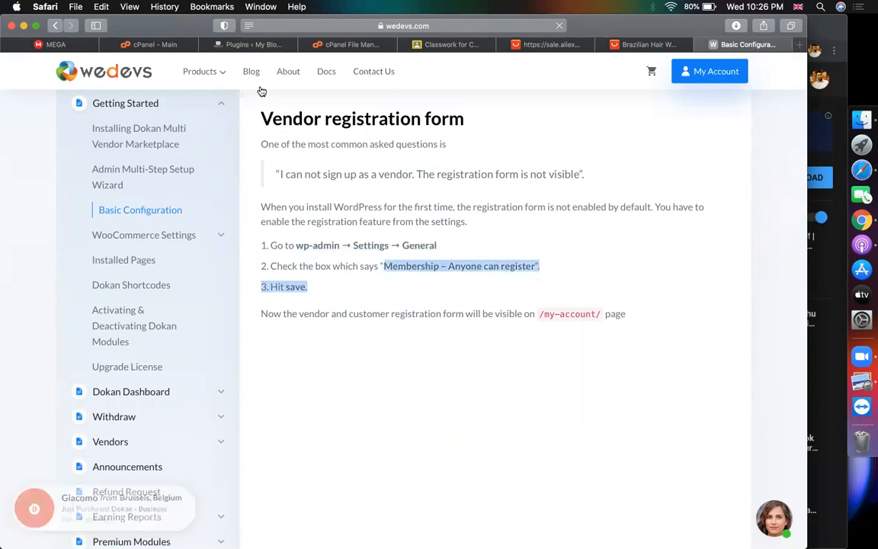
click(327, 246)
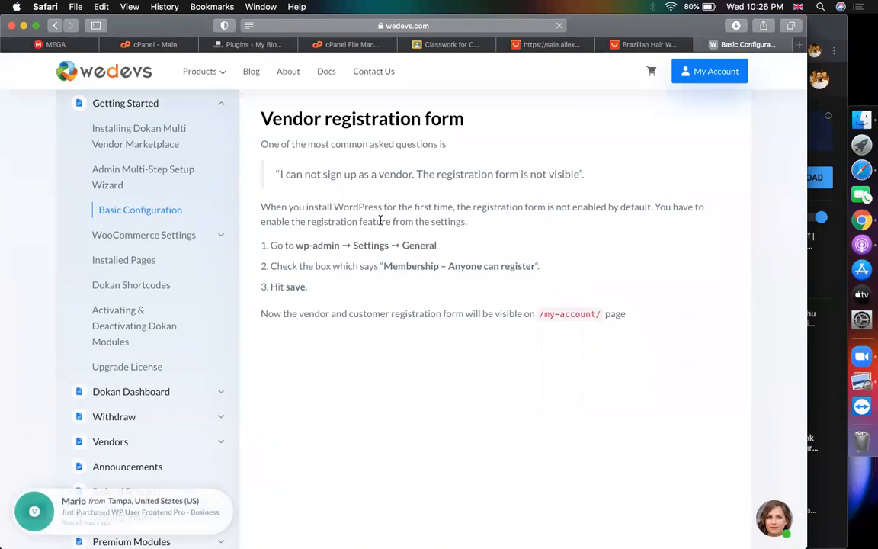
Note that registration is off by default on fresh installs, then return to WordPress Plugins
scroll(380, 220, up, 4)
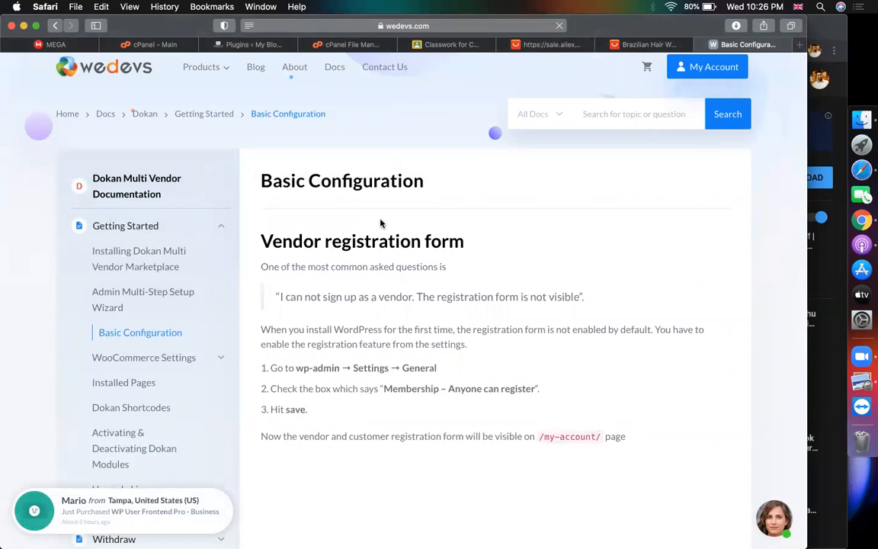
scroll(380, 228, down, 3)
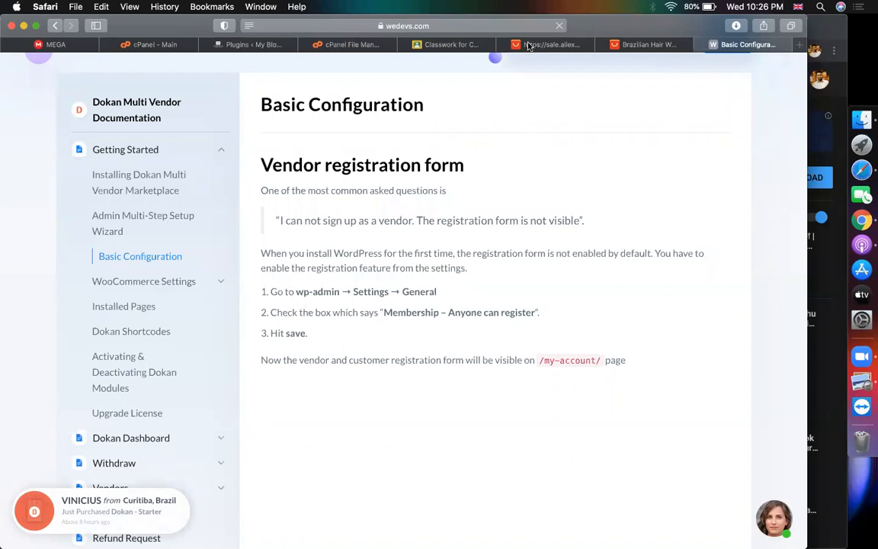
scroll(314, 317, down, 2)
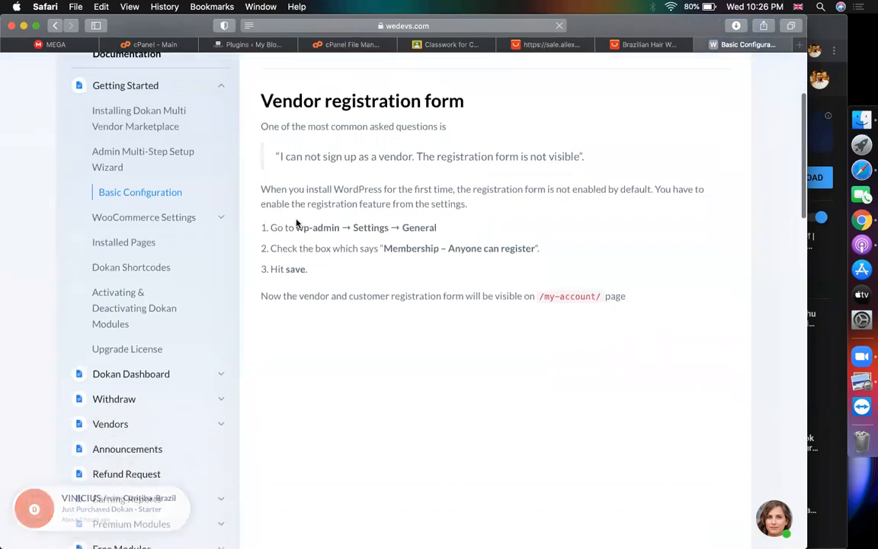
drag(263, 190, 450, 189)
click(451, 189)
drag(585, 194, 622, 192)
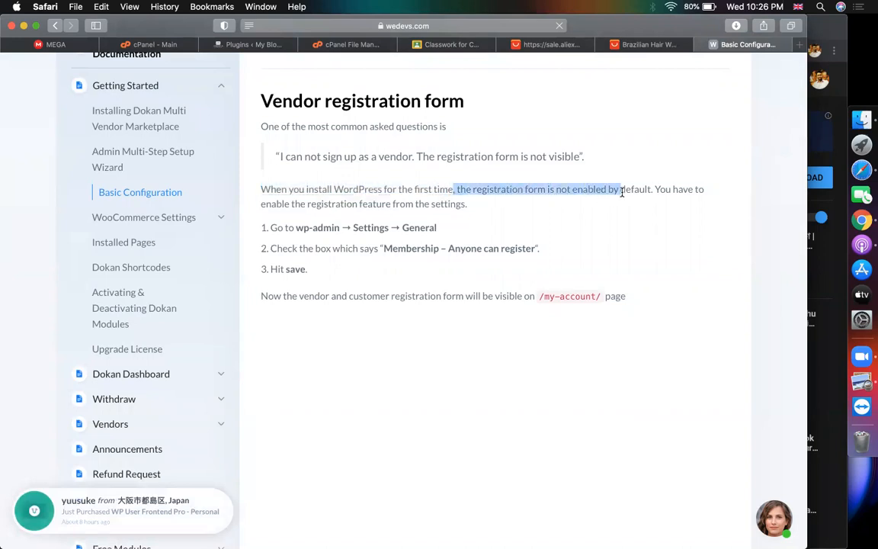
drag(296, 227, 440, 227)
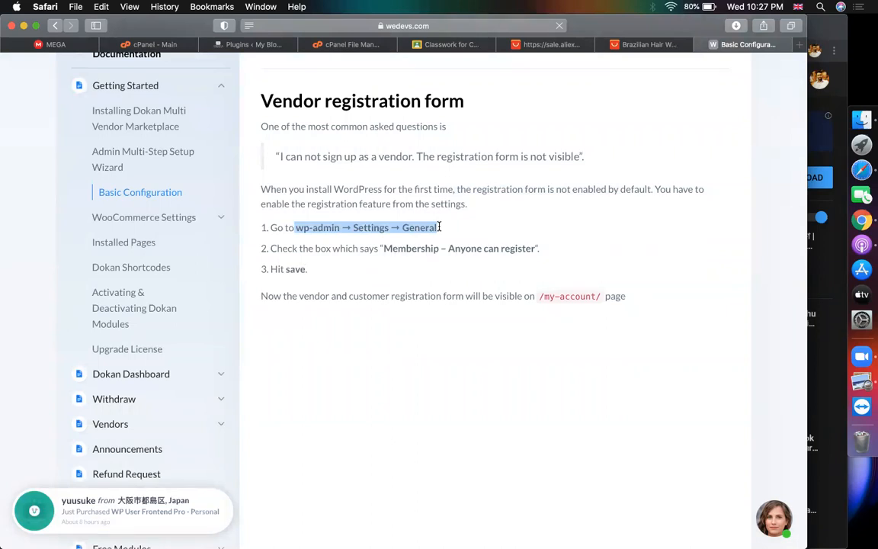
click(440, 227)
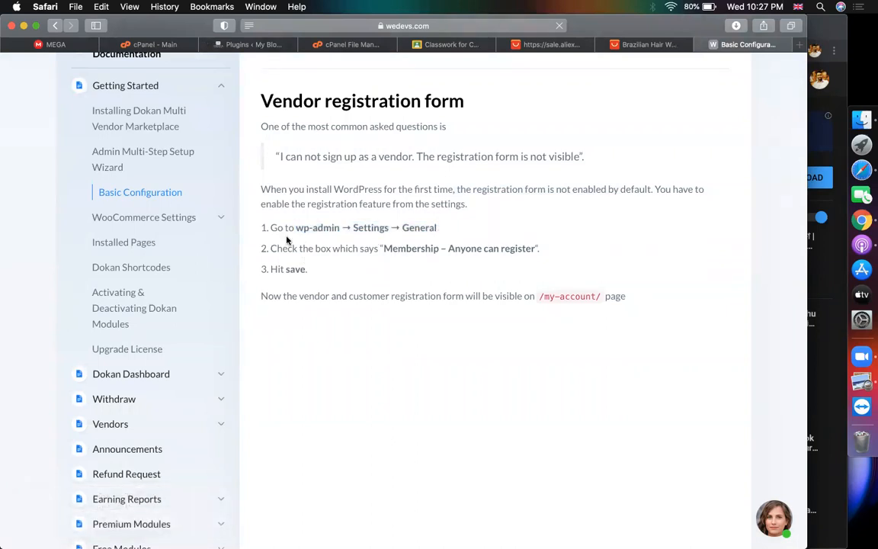
drag(293, 227, 459, 226)
click(459, 227)
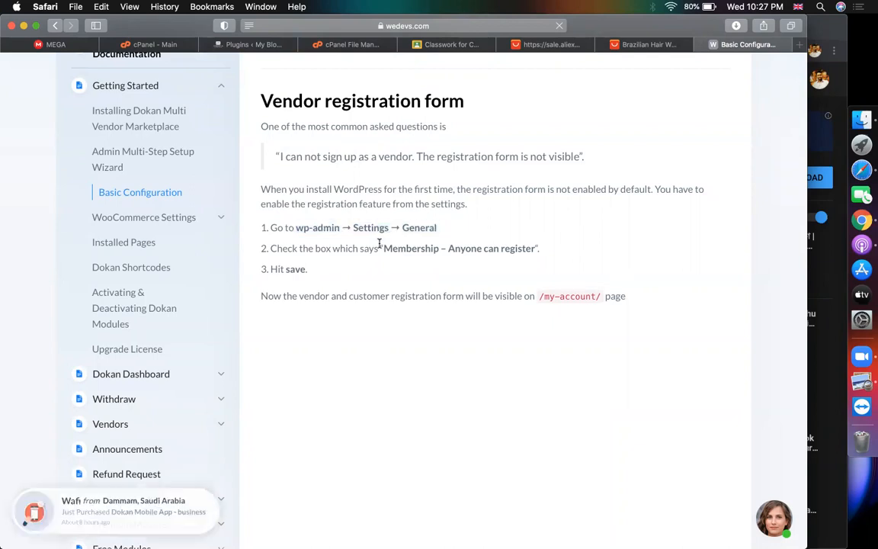
click(229, 44)
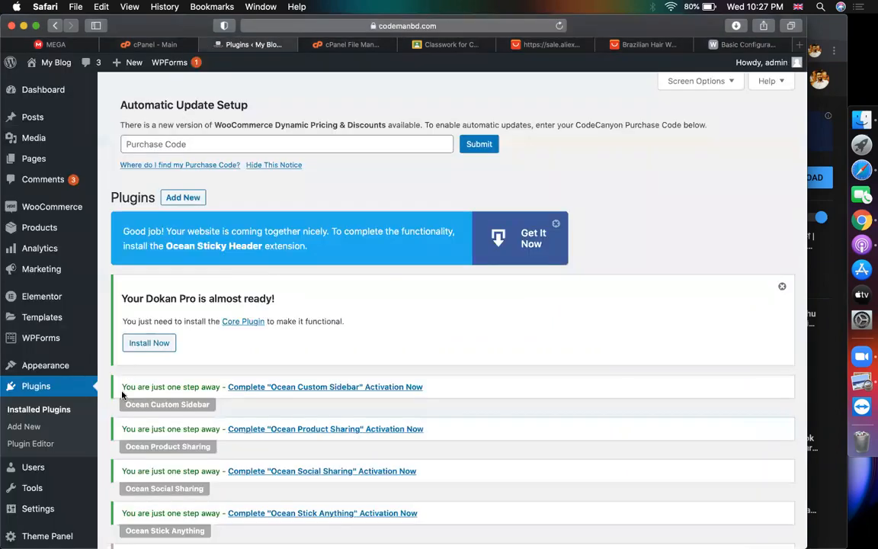
Open WordPress General Settings and check the docs' step about the membership box
mouse_move(45, 511)
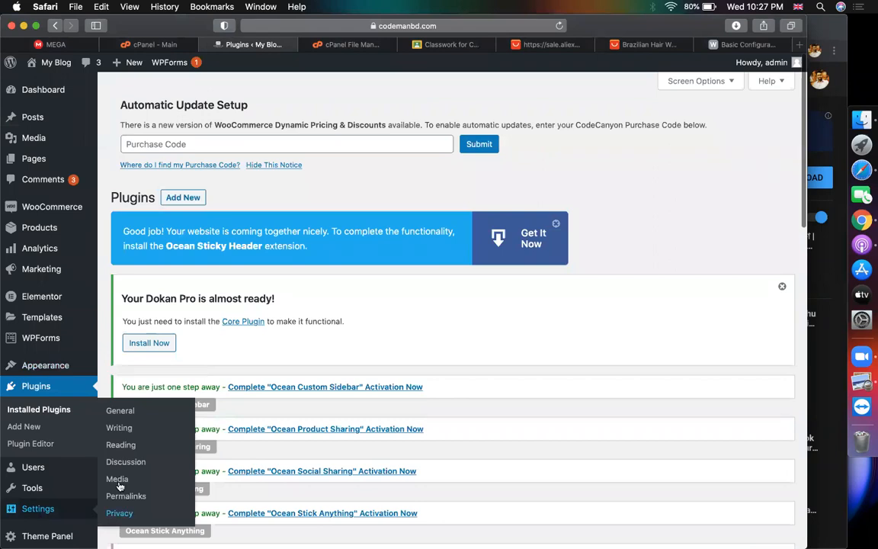
click(116, 413)
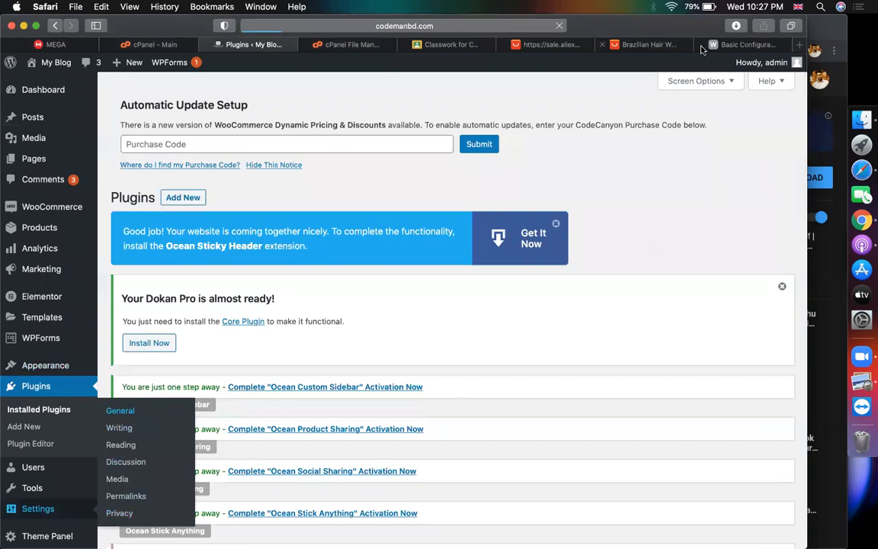
click(745, 46)
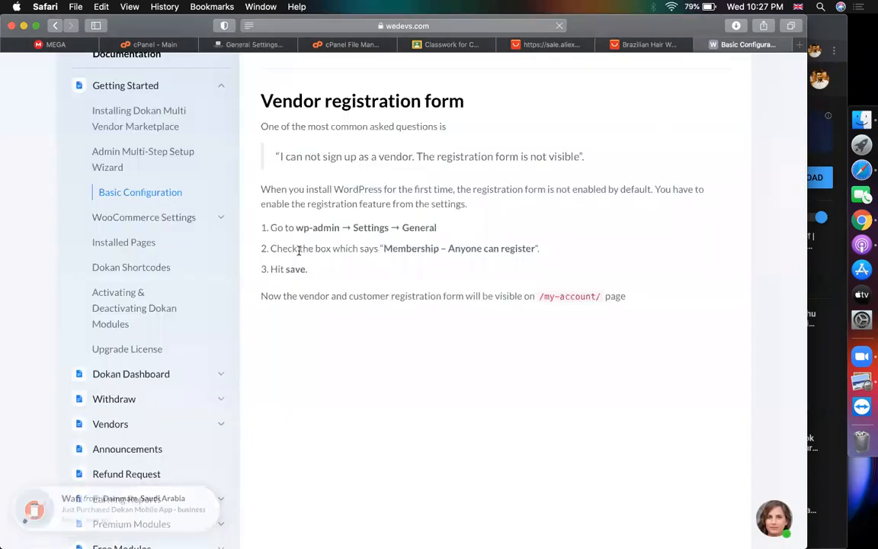
drag(276, 248, 538, 249)
Tick Membership 'Anyone can register' and save the General Settings
click(252, 44)
scroll(297, 244, down, 9)
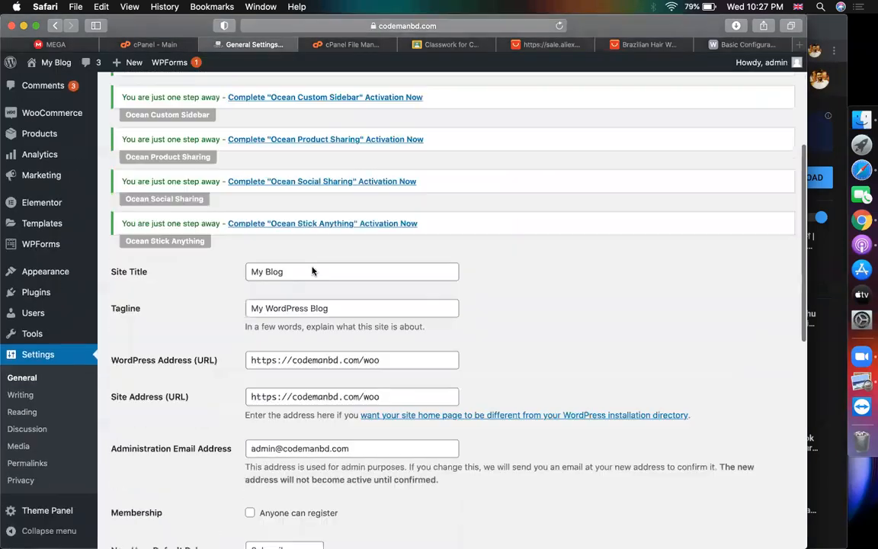
scroll(303, 270, up, 4)
drag(97, 347, 267, 379)
click(250, 386)
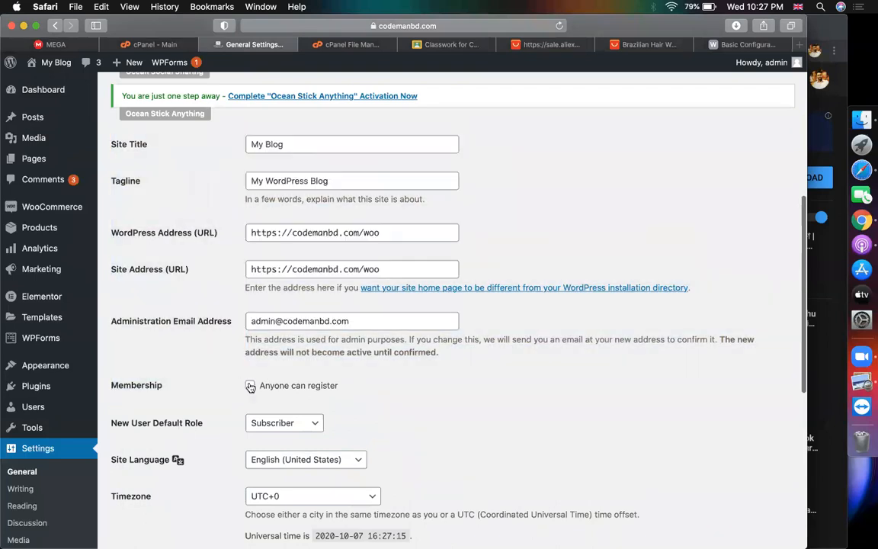
scroll(503, 401, down, 10)
click(145, 484)
click(722, 45)
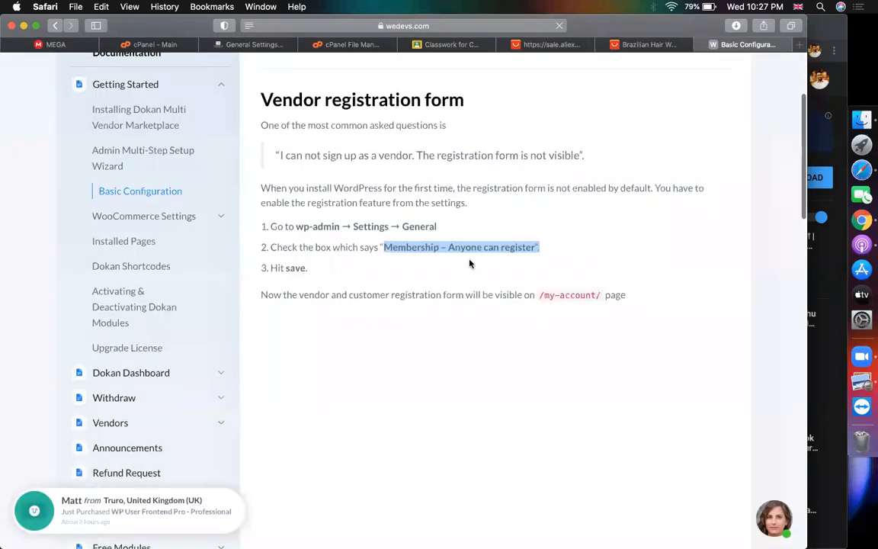
Re-read the save step in the Basic Configuration article
scroll(465, 255, down, 1)
double_click(296, 221)
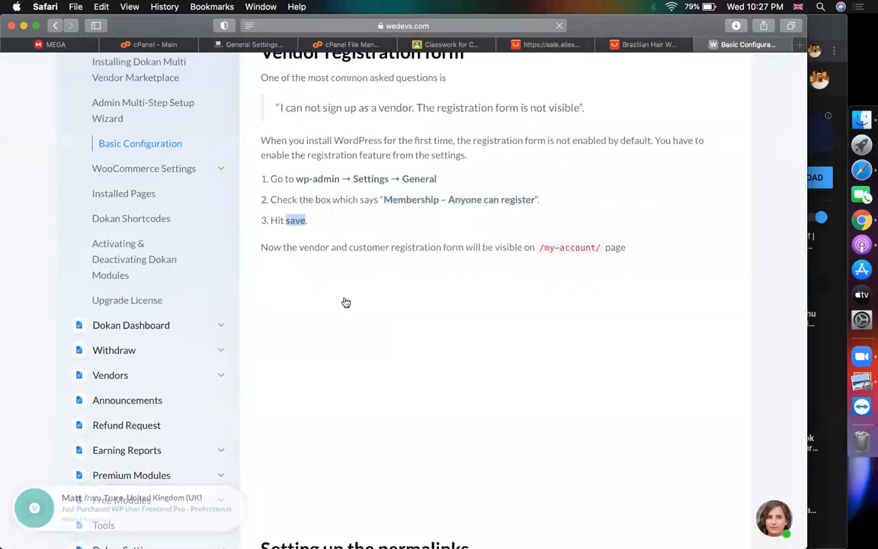
scroll(343, 299, up, 1)
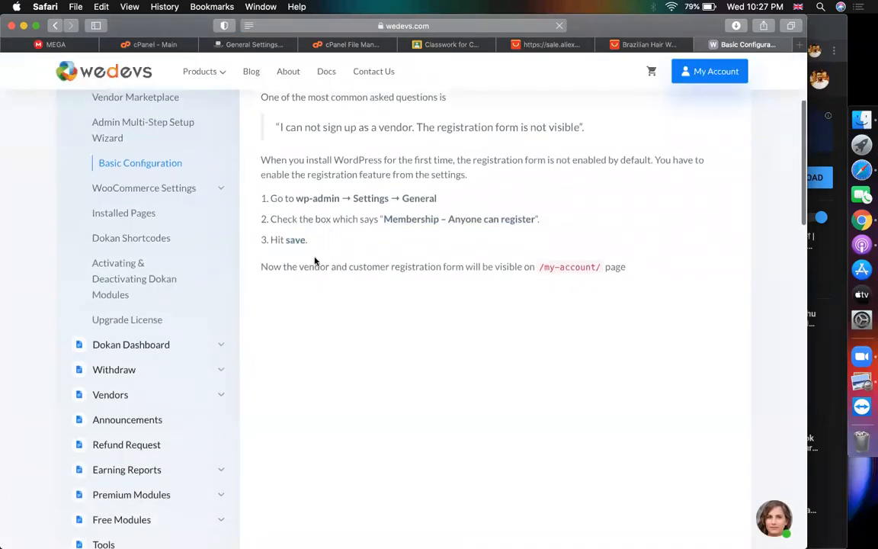
scroll(315, 261, up, 1)
drag(262, 287, 557, 287)
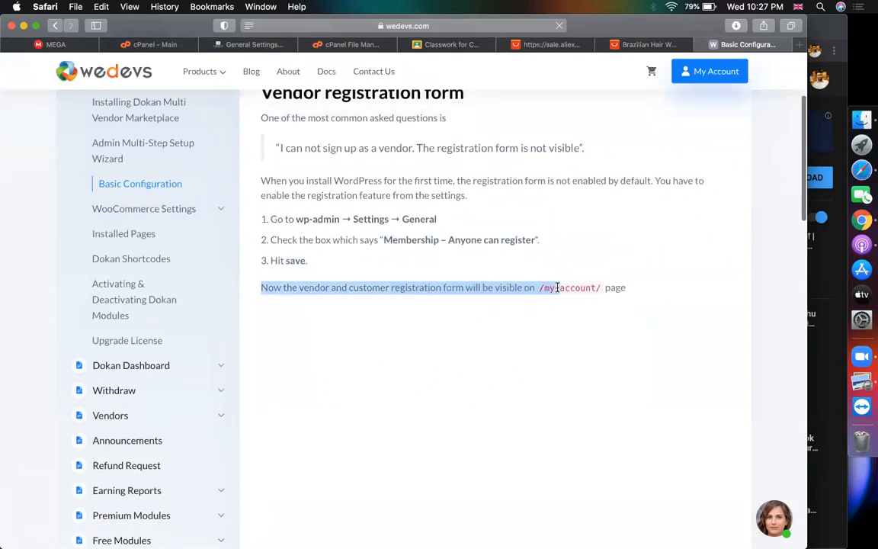
click(346, 226)
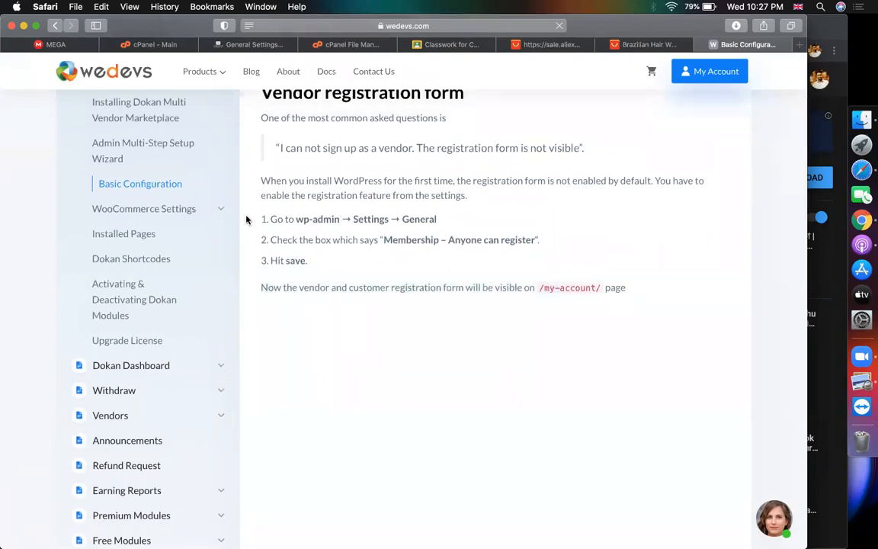
Browse the WooCommerce Settings and Payment documentation articles
click(126, 211)
scroll(412, 321, down, 3)
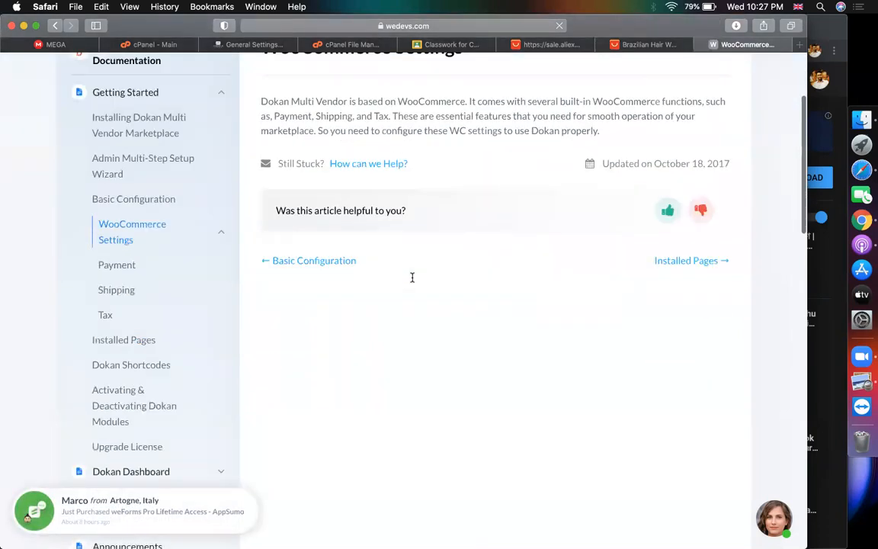
scroll(411, 277, down, 1)
scroll(412, 281, up, 4)
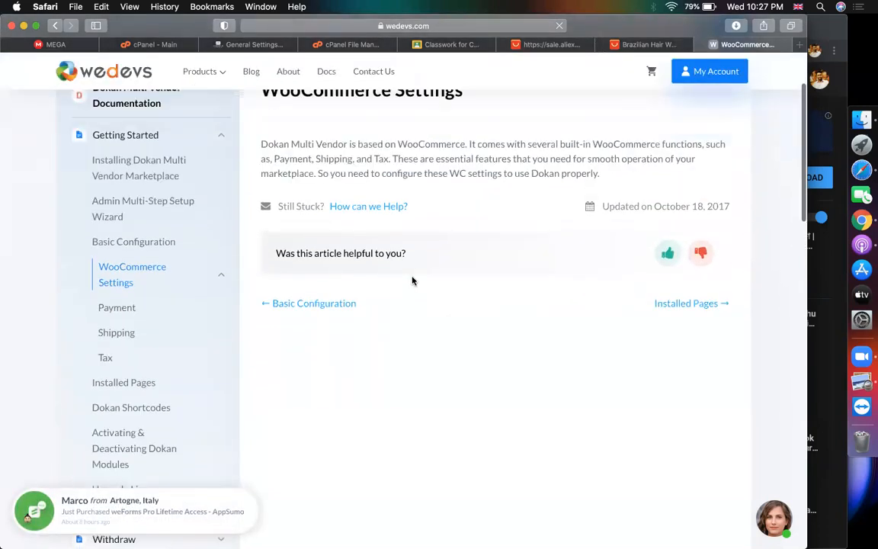
drag(260, 175, 666, 169)
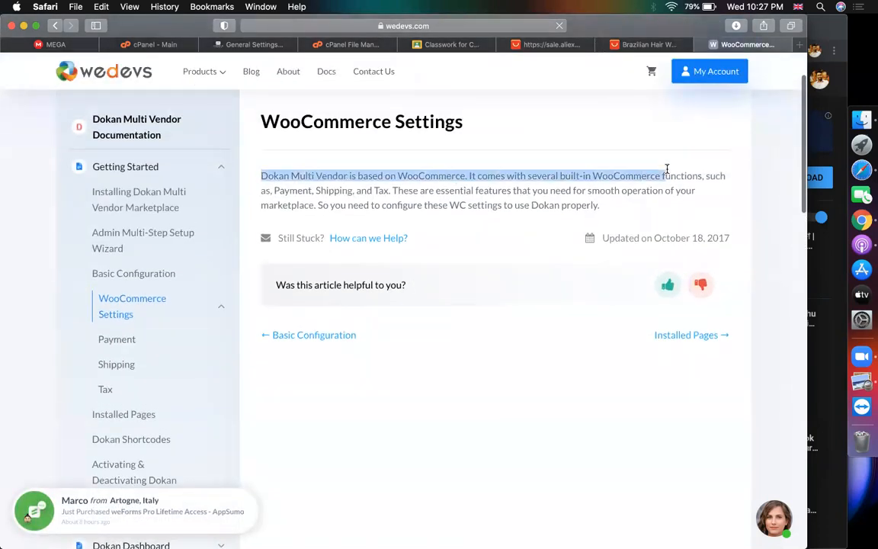
drag(609, 210, 429, 189)
click(331, 194)
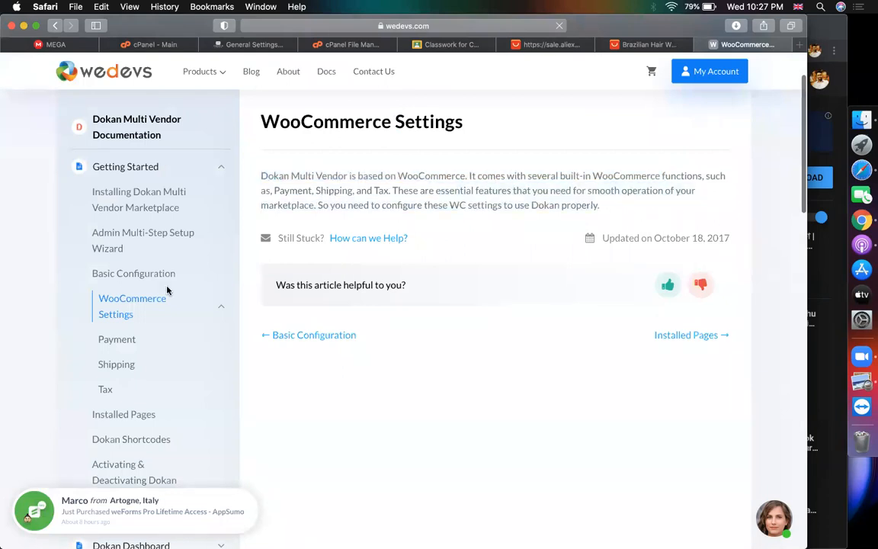
click(114, 341)
scroll(310, 350, down, 5)
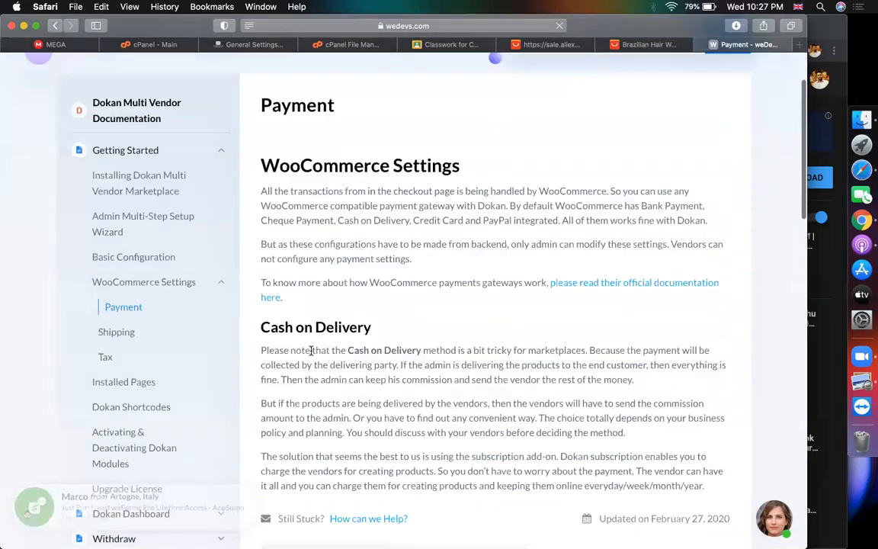
scroll(310, 350, up, 3)
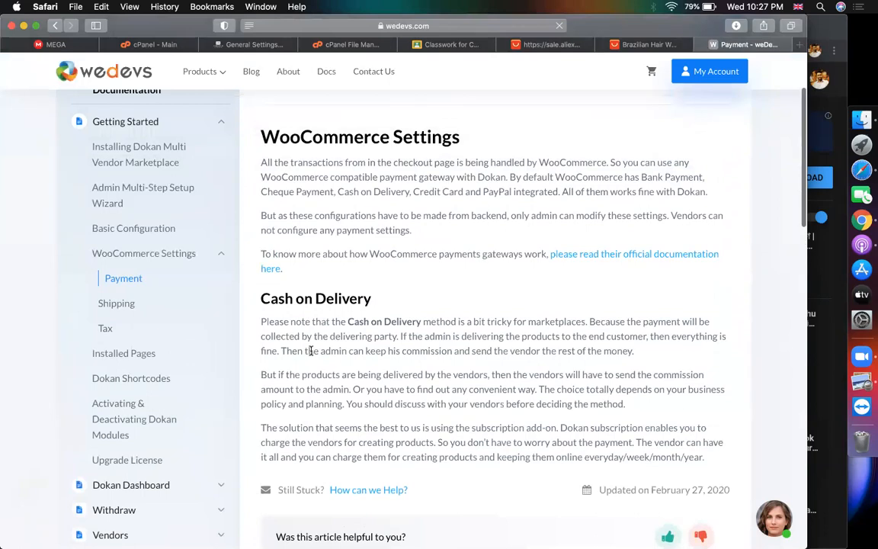
Locate the wp-admin → WooCommerce → Settings → Shipping → Dokan Shipping path in the Shipping article
click(114, 305)
scroll(316, 297, down, 5)
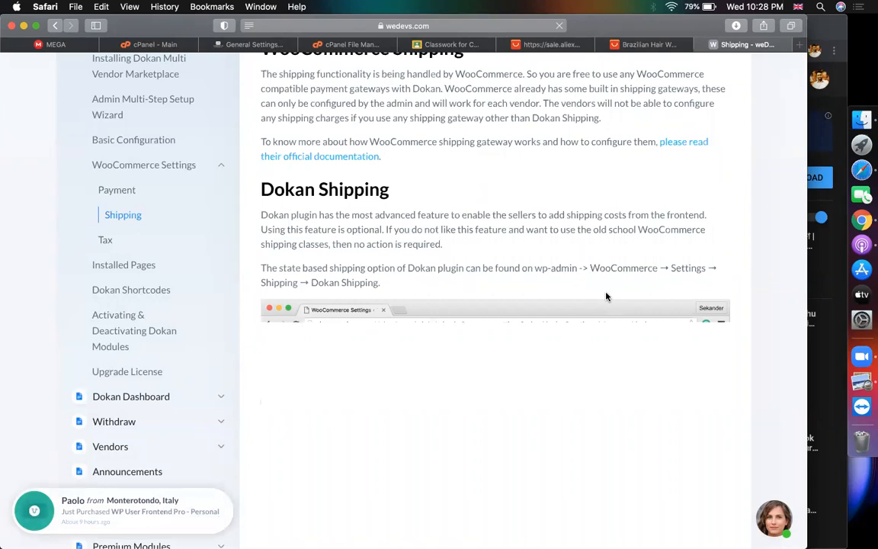
triple_click(292, 277)
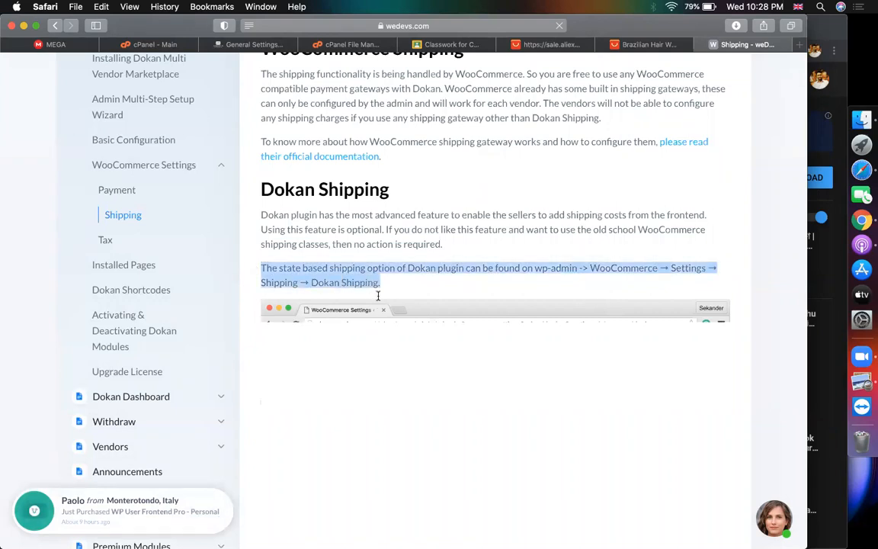
click(557, 283)
double_click(621, 268)
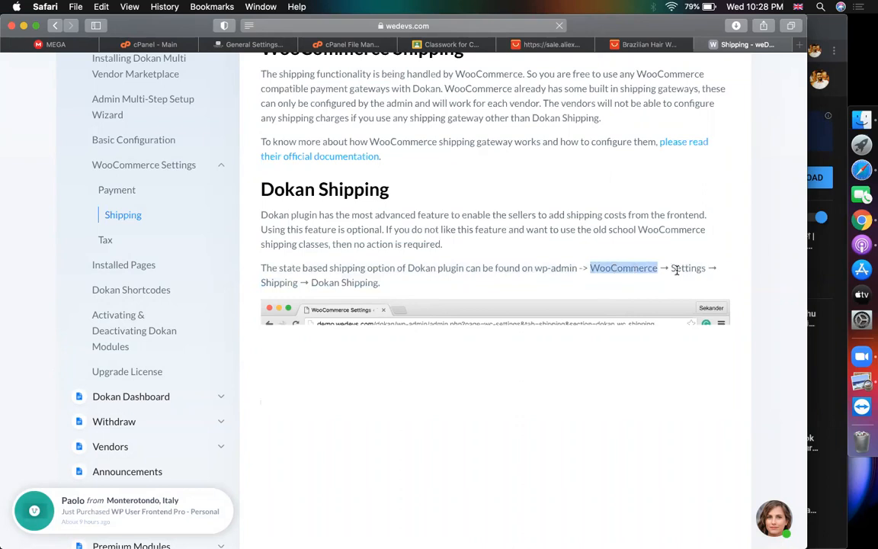
double_click(687, 268)
double_click(323, 283)
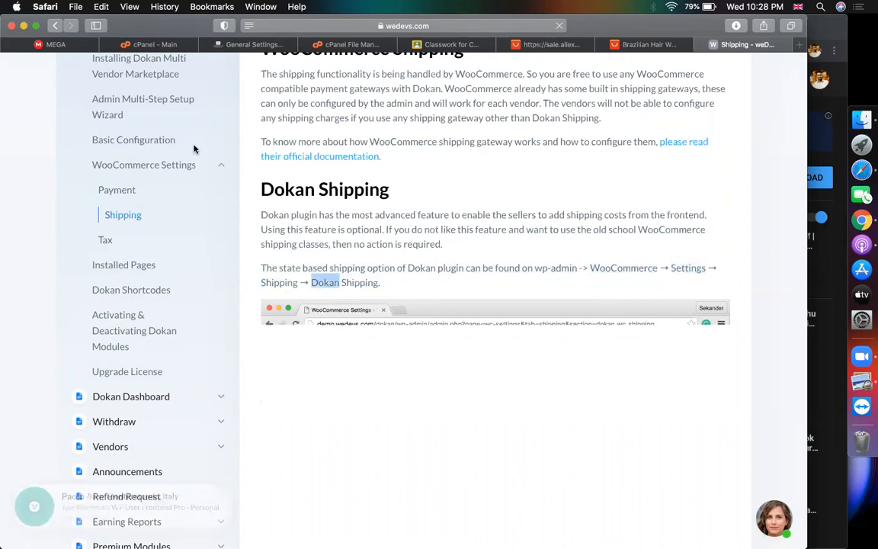
click(266, 46)
Open WooCommerce Settings and review the shipping zones on the Shipping tab
scroll(323, 237, down, 10)
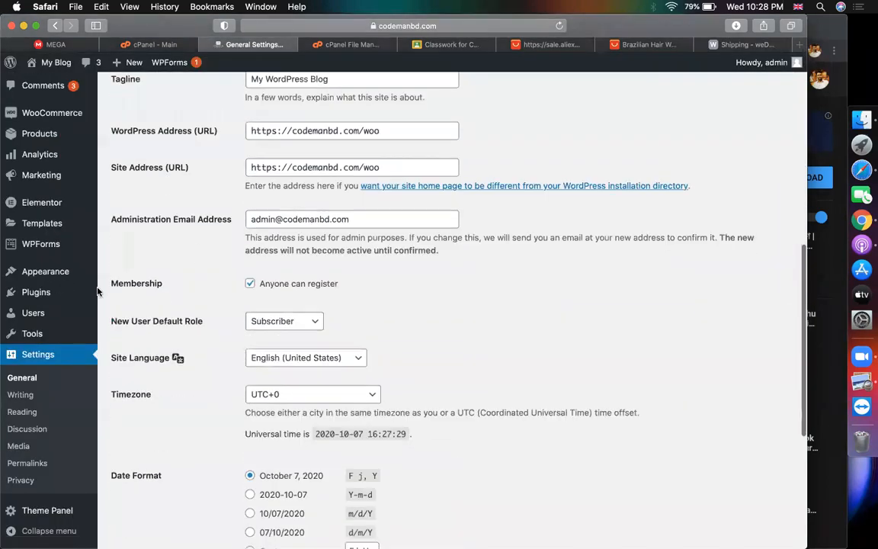
scroll(50, 196, up, 1)
mouse_move(53, 159)
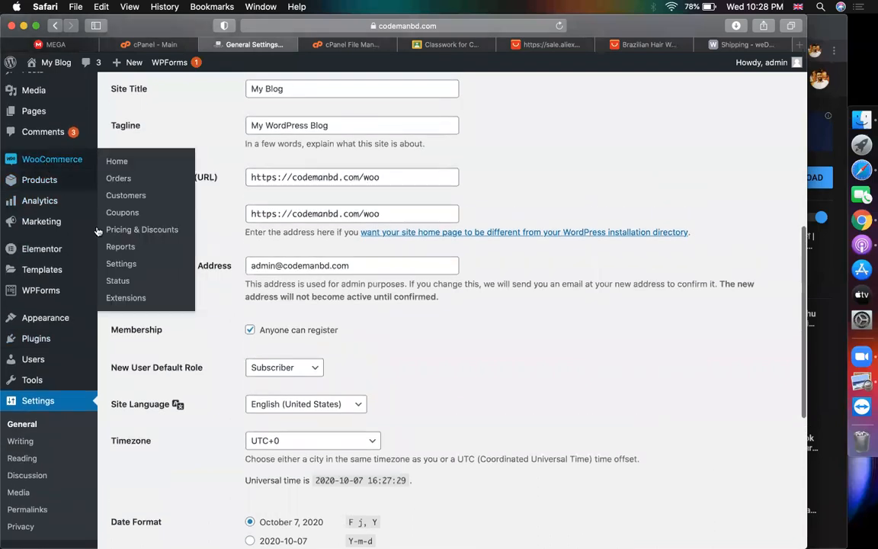
click(119, 265)
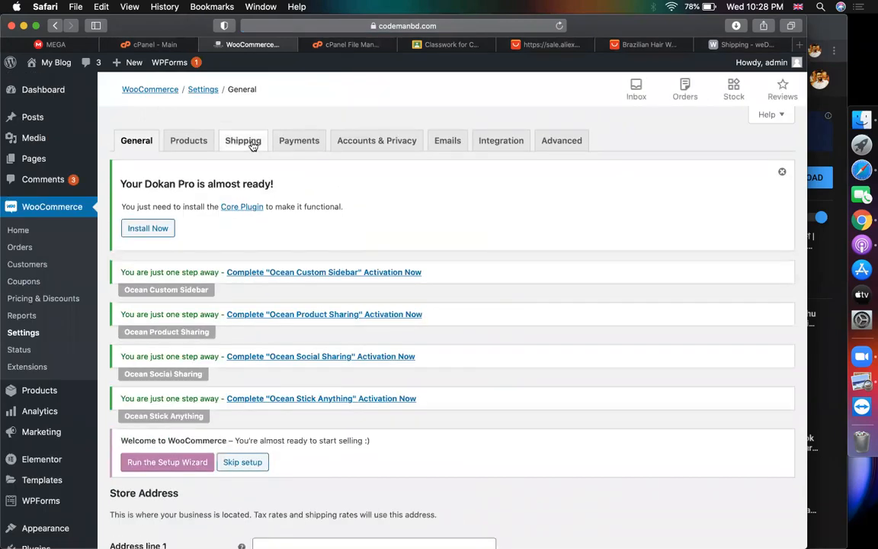
click(252, 145)
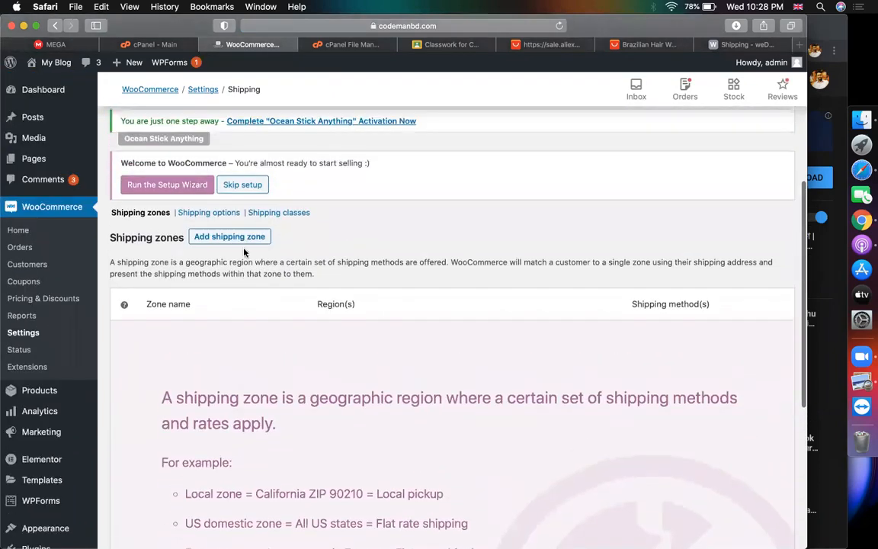
scroll(279, 259, down, 5)
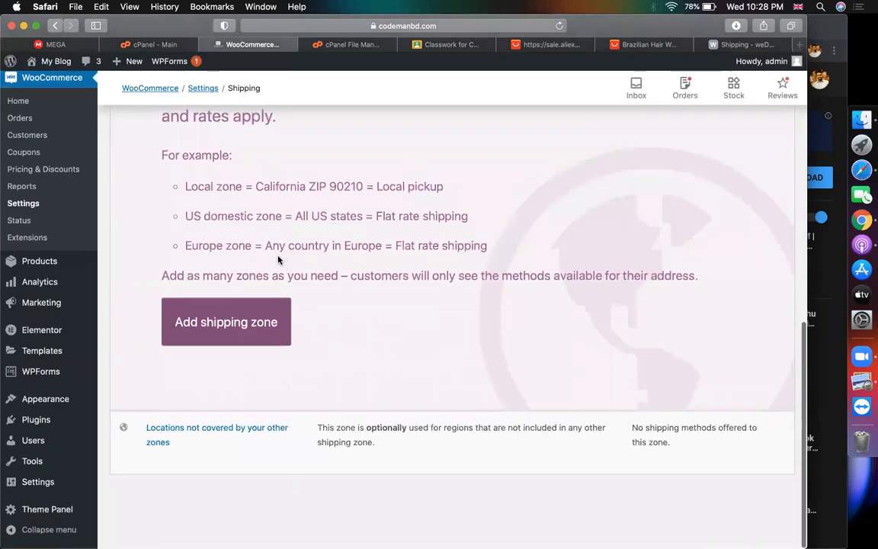
Read the Dokan Tax article's instruction to enable taxes, then load WooCommerce General settings
click(751, 44)
scroll(262, 278, up, 3)
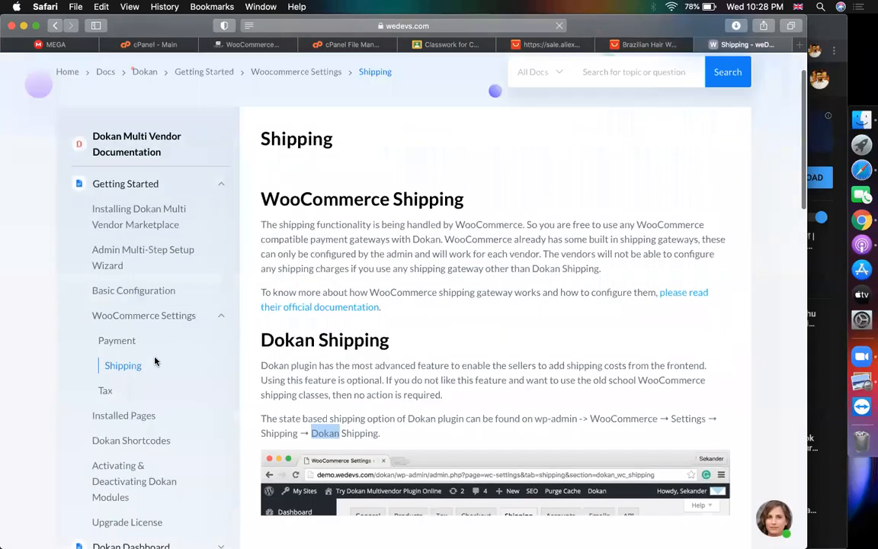
click(105, 391)
scroll(288, 159, down, 3)
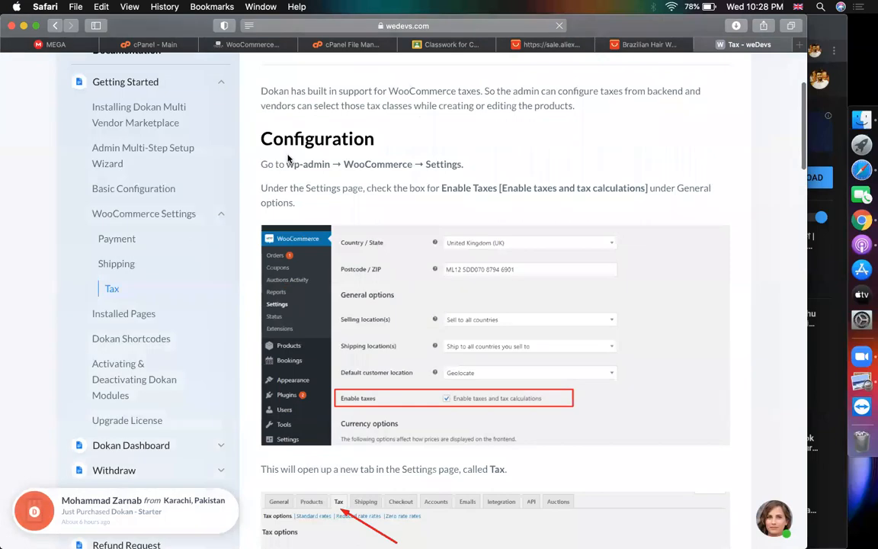
drag(287, 165, 506, 189)
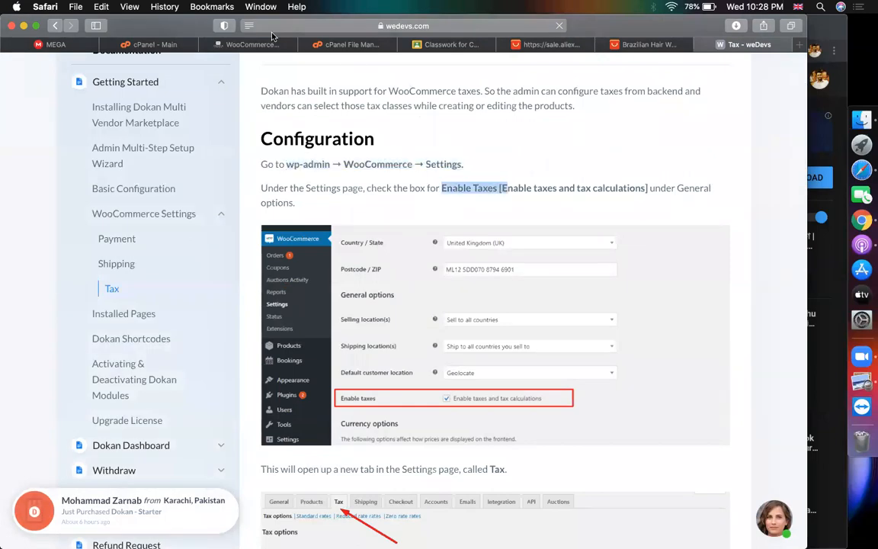
click(234, 46)
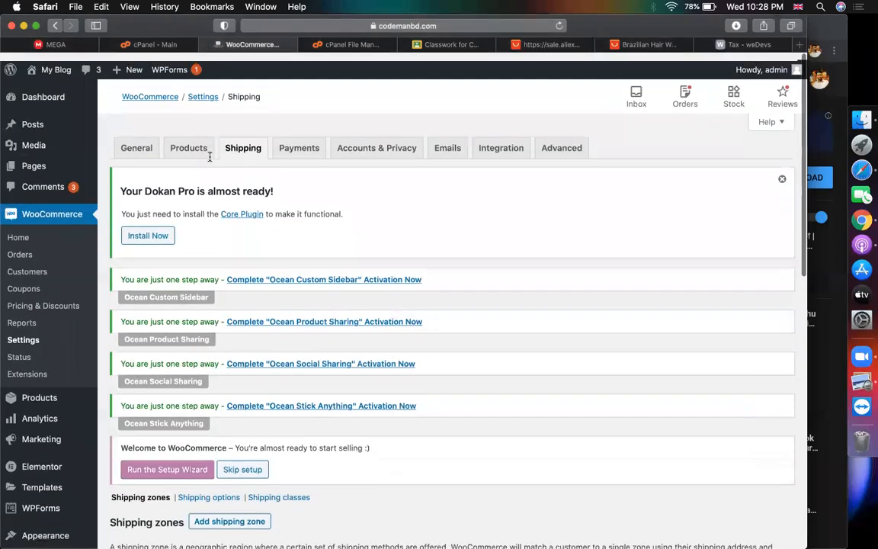
click(26, 334)
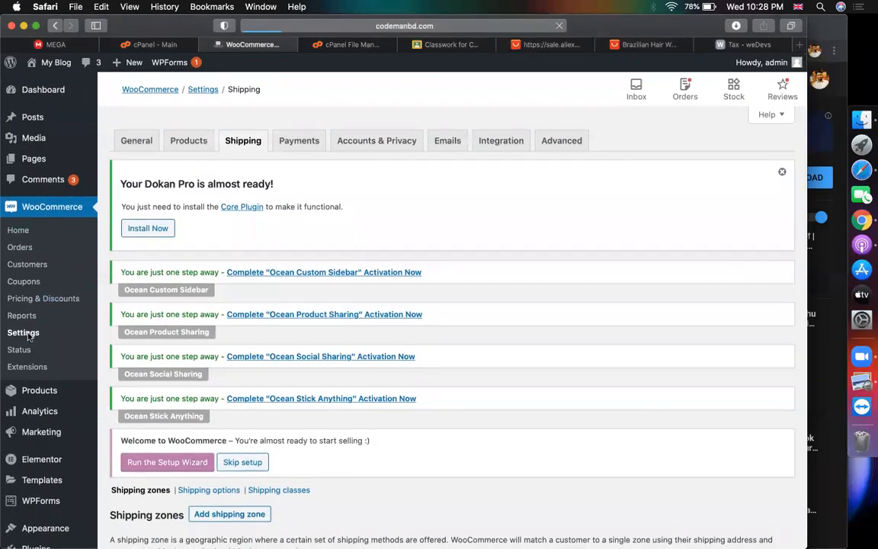
Tick 'Enable tax rates and calculations' in WooCommerce General settings and save
scroll(309, 260, down, 5)
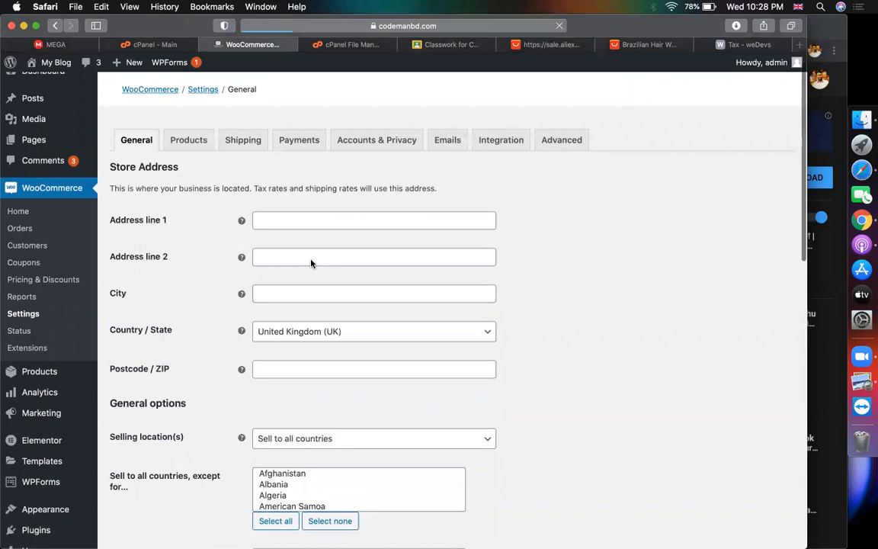
scroll(311, 263, down, 5)
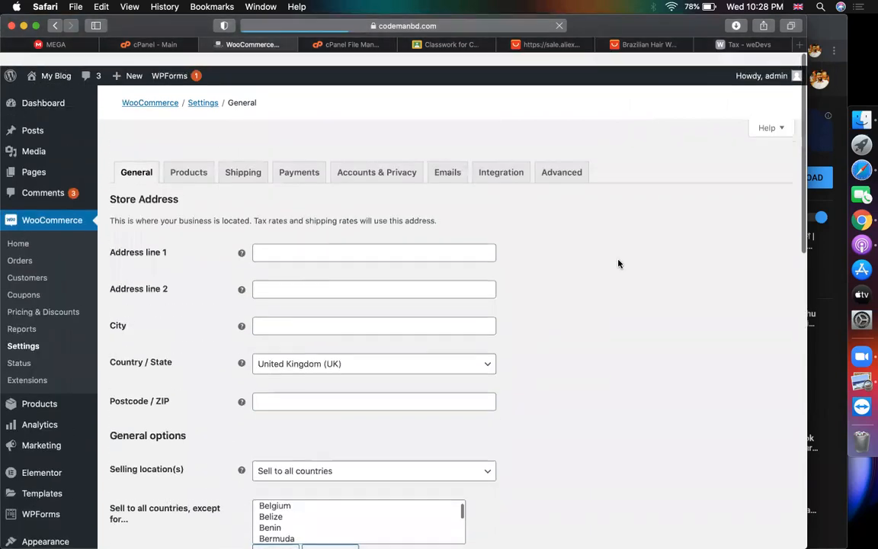
scroll(618, 263, down, 10)
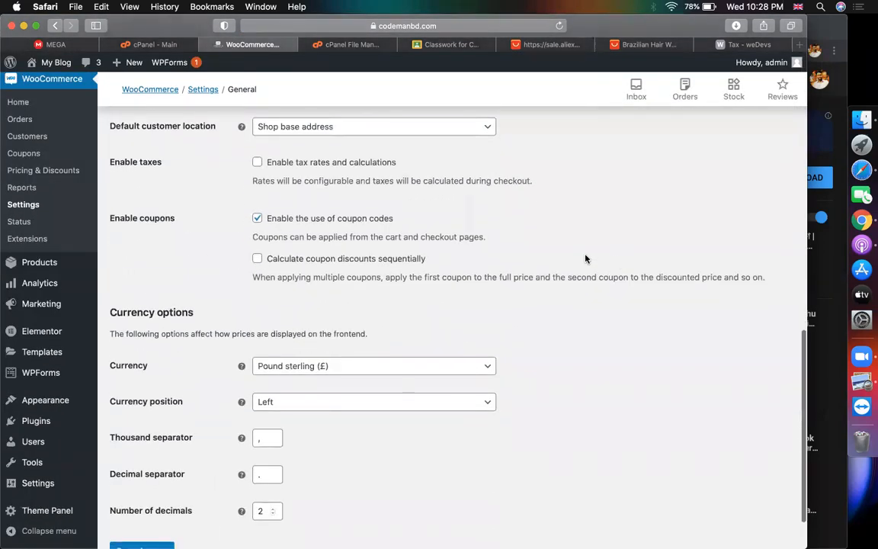
drag(110, 160, 252, 164)
click(488, 195)
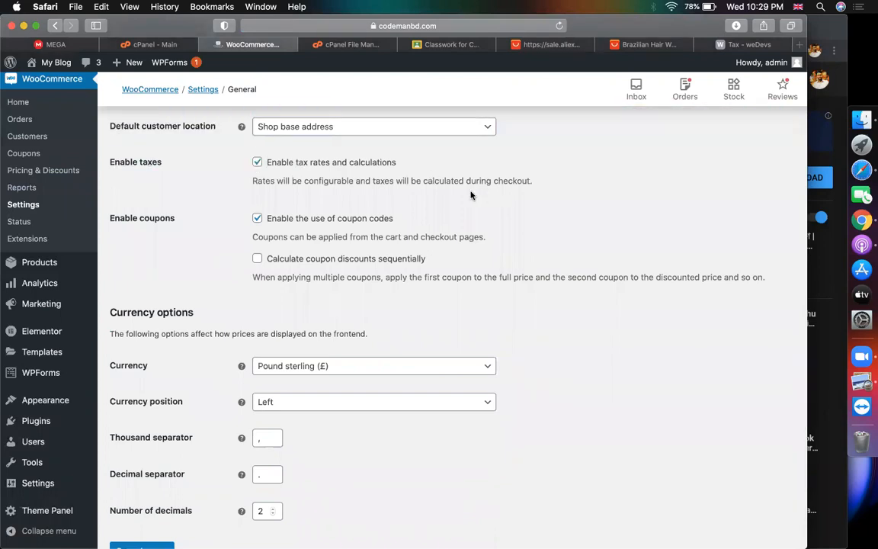
scroll(327, 279, down, 3)
click(119, 487)
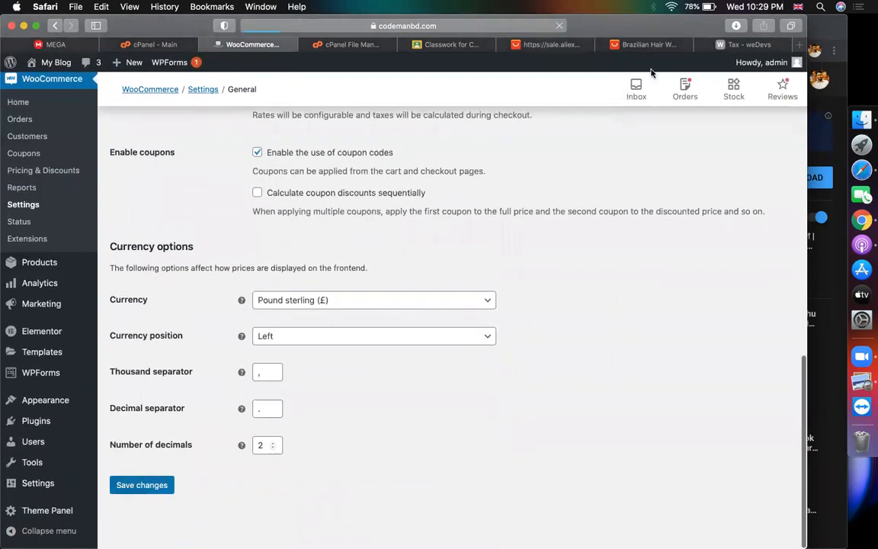
Read the Dokan docs' note about the new Tax settings section
click(728, 48)
scroll(276, 220, down, 8)
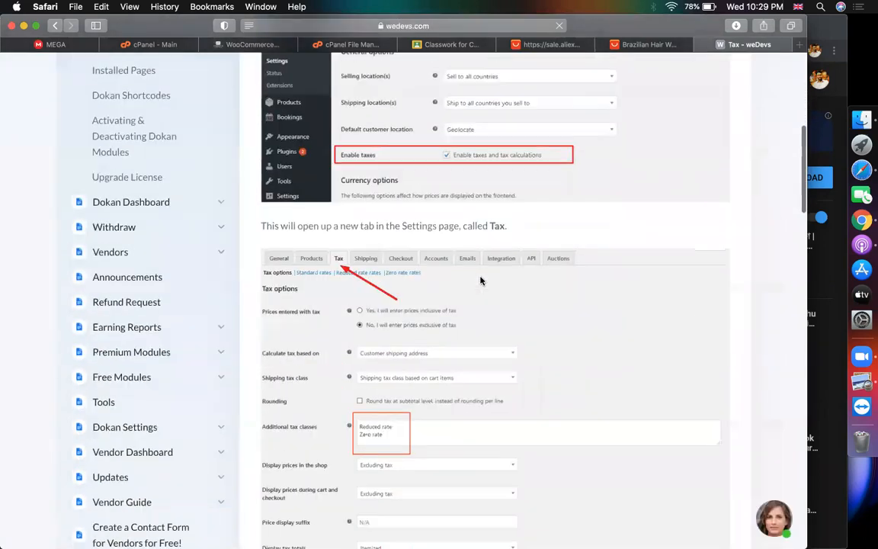
drag(274, 195, 500, 192)
double_click(500, 193)
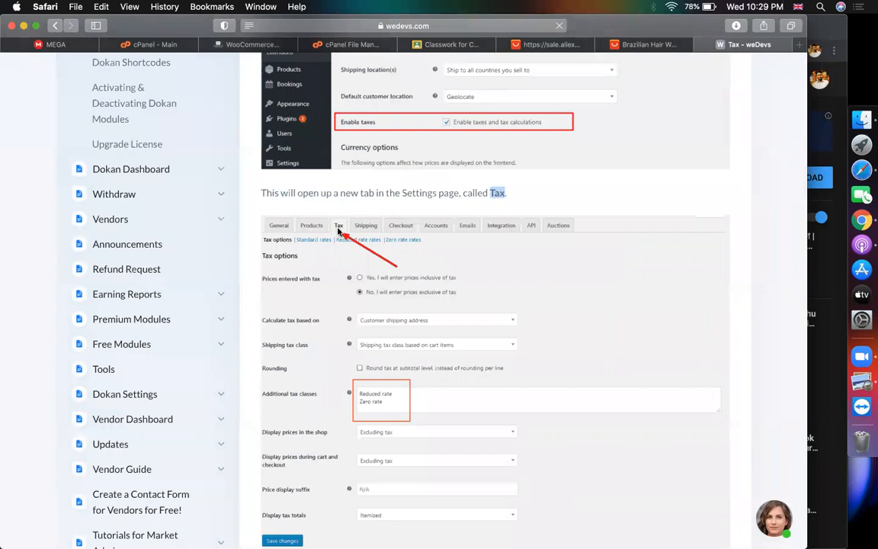
click(254, 45)
Open the WooCommerce Tax tab and check the Dokan guide's Standard Rates step
click(231, 142)
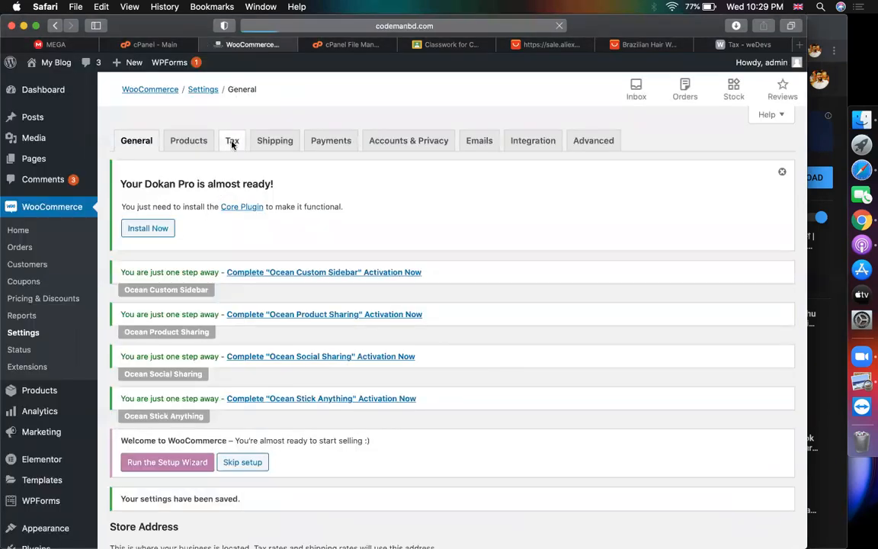
click(735, 45)
scroll(519, 186, down, 5)
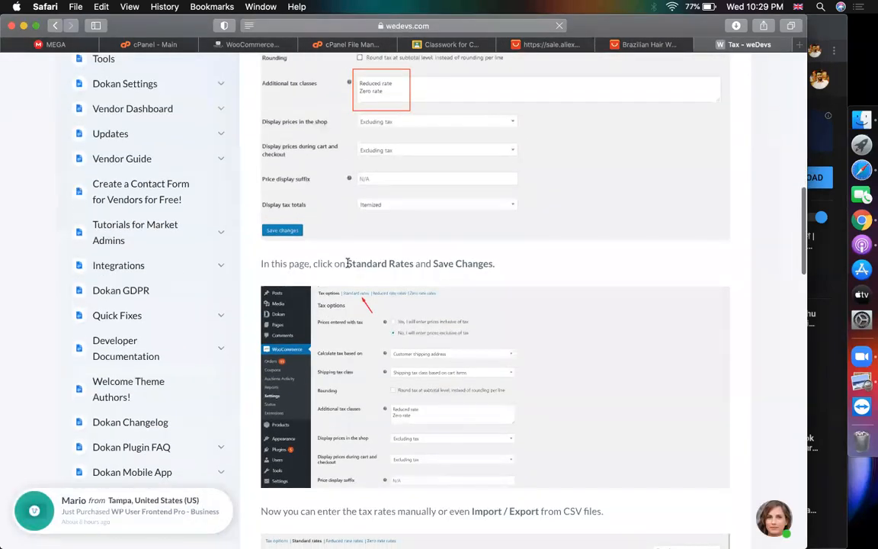
drag(348, 263, 456, 264)
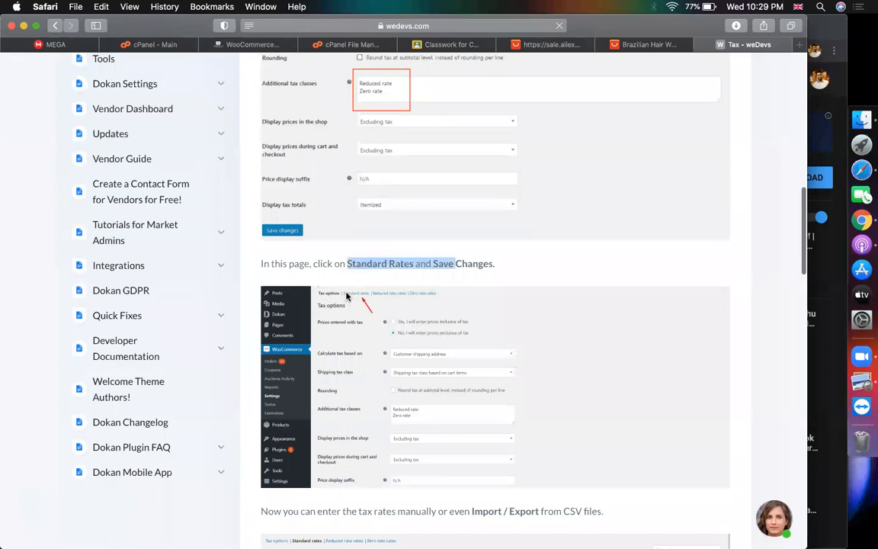
click(255, 45)
Open the still-empty Standard tax rates table, cross-checking the Dokan tax guide
scroll(240, 155, down, 5)
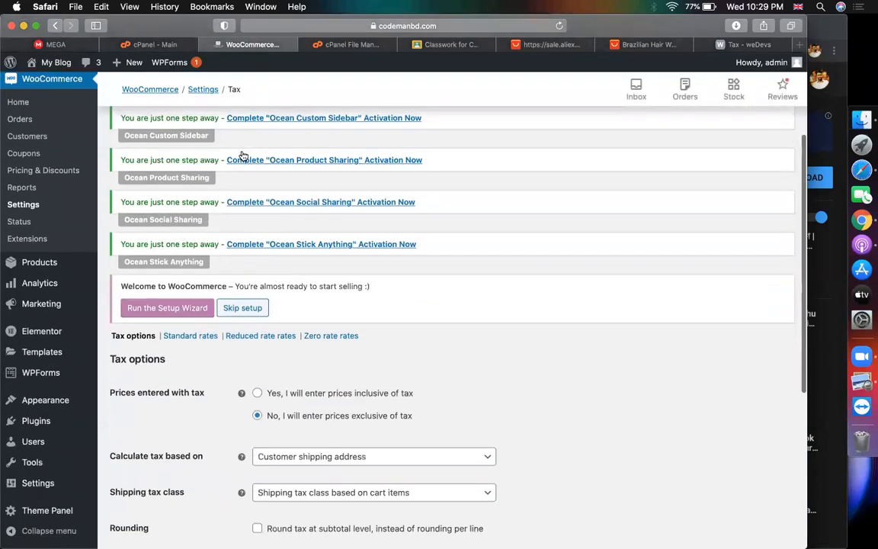
scroll(243, 156, down, 2)
click(190, 259)
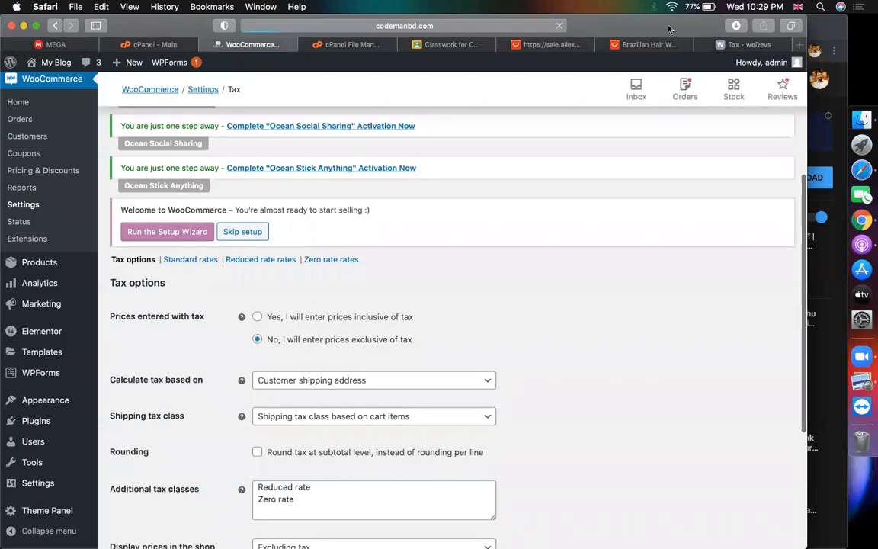
click(729, 47)
scroll(425, 294, down, 5)
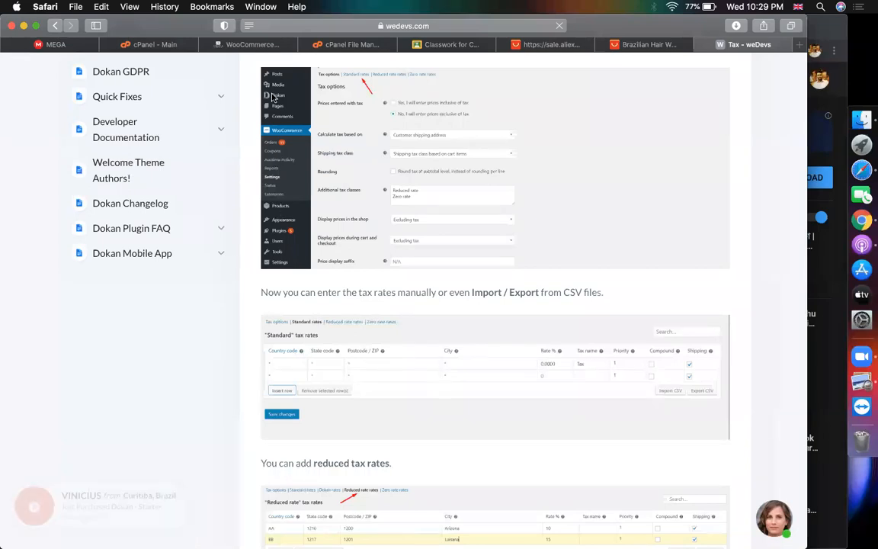
click(258, 45)
scroll(408, 265, down, 5)
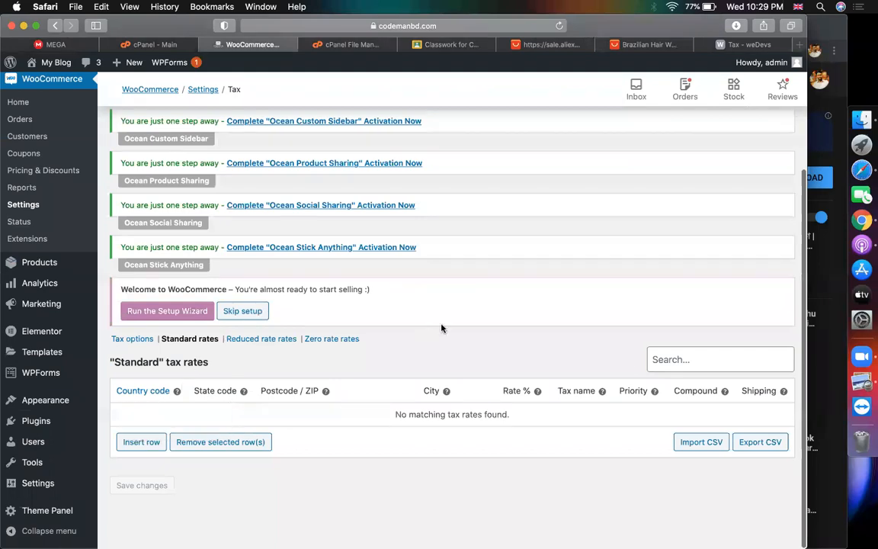
Insert a BD standard tax rate row at 10% and a second empty row beneath it
click(141, 440)
click(161, 416)
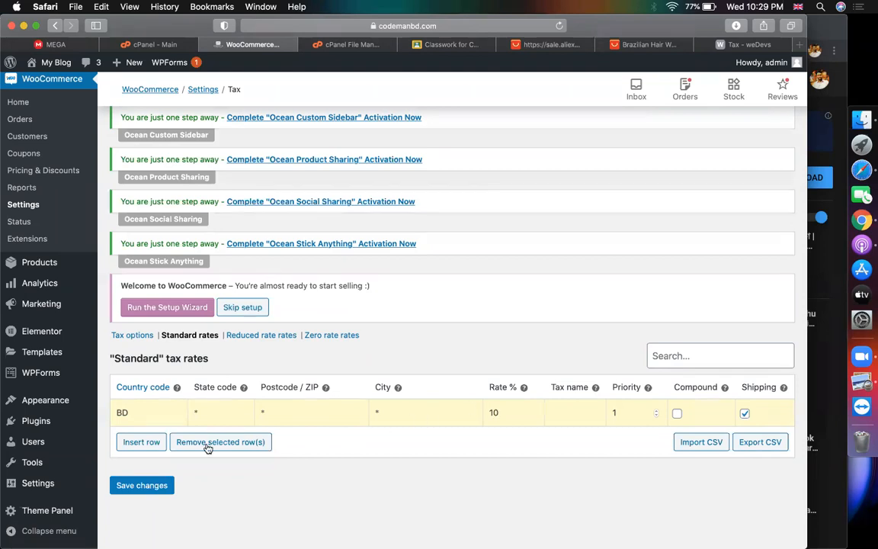
click(145, 444)
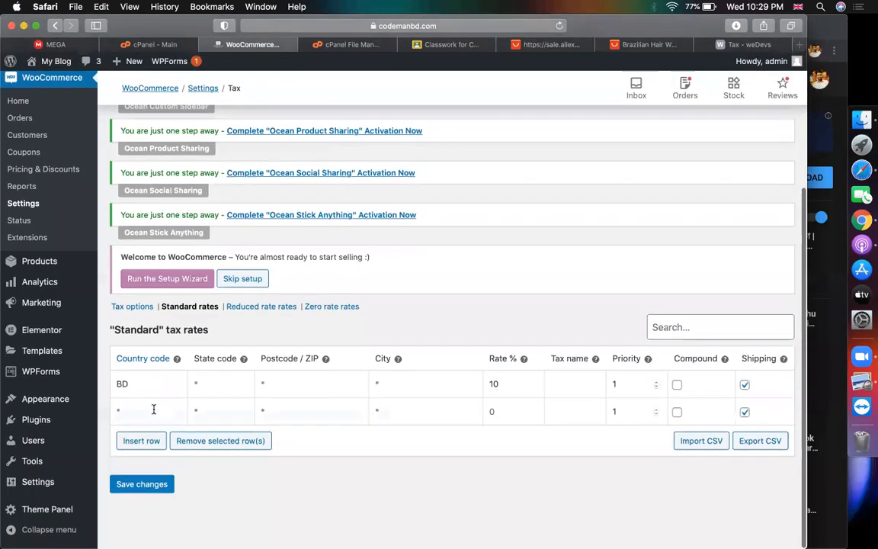
click(153, 409)
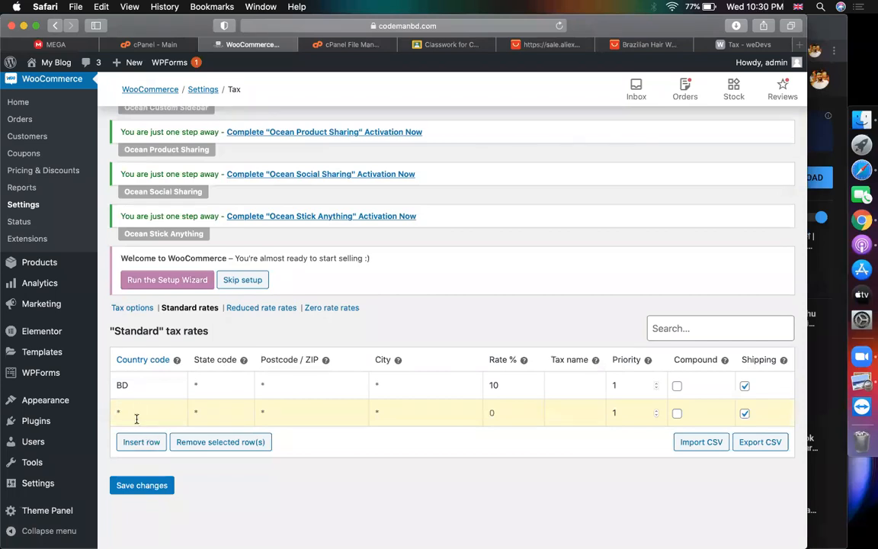
mouse_move(177, 360)
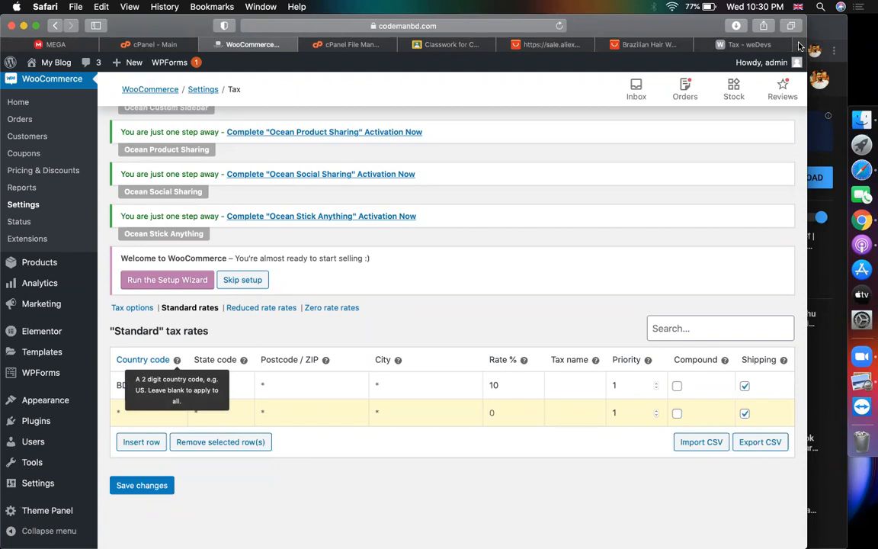
Search the web for Canada's two-letter country code and copy CA
key(super+t)
text(ca)
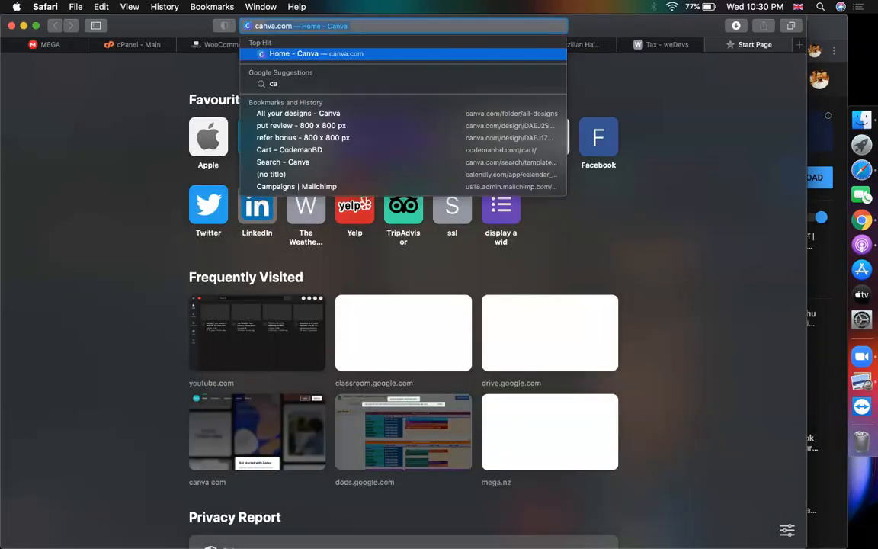
text(nada 2)
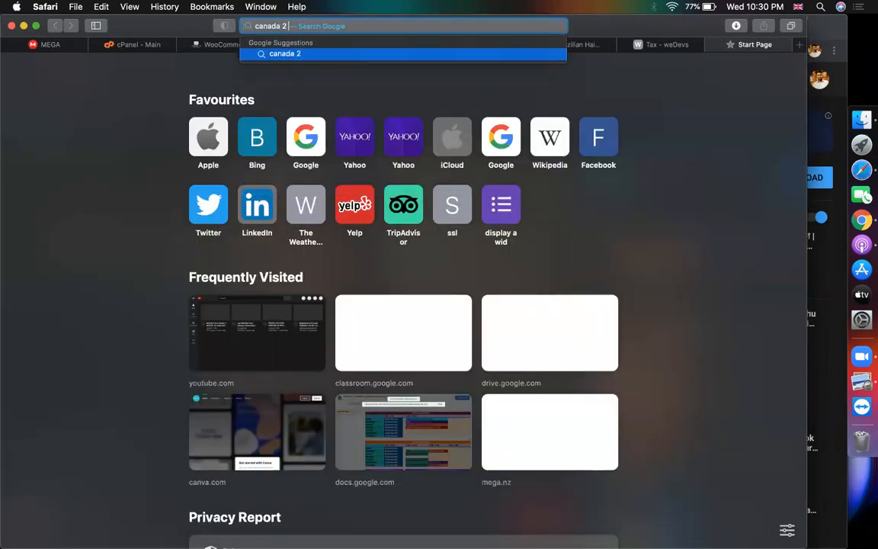
text( digit country cde)
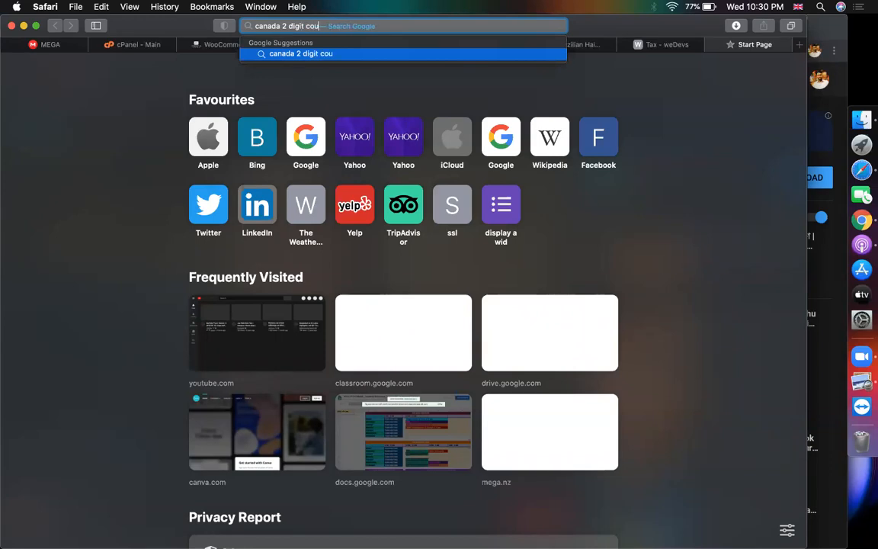
key(BackSpace)
key(BackSpace)
text(ode)
key(Return)
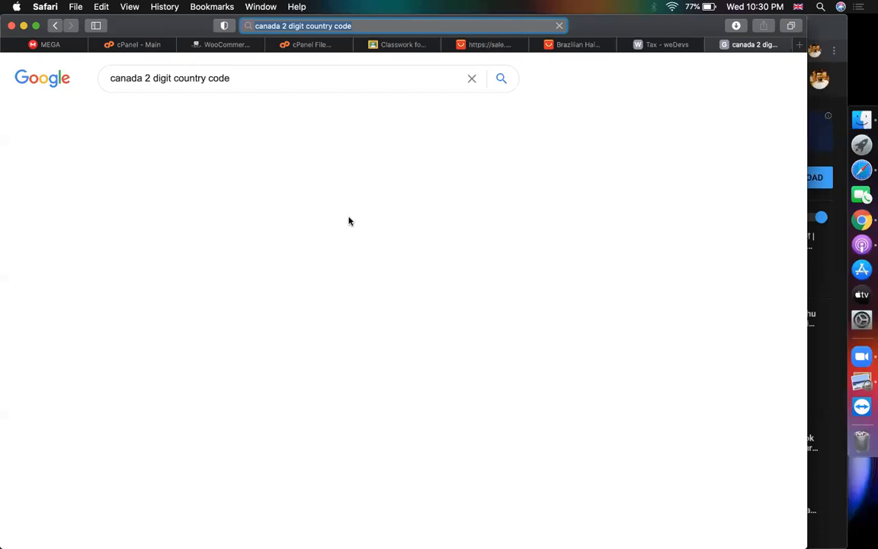
double_click(256, 255)
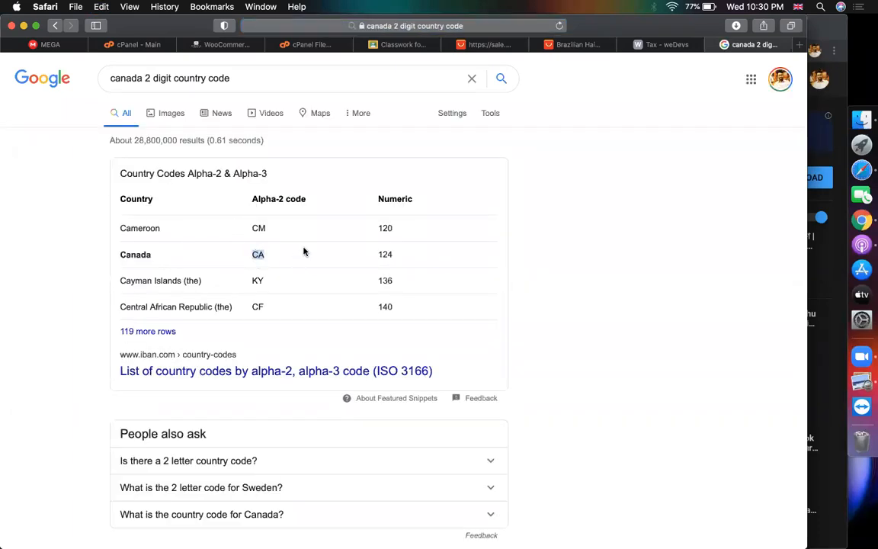
click(236, 46)
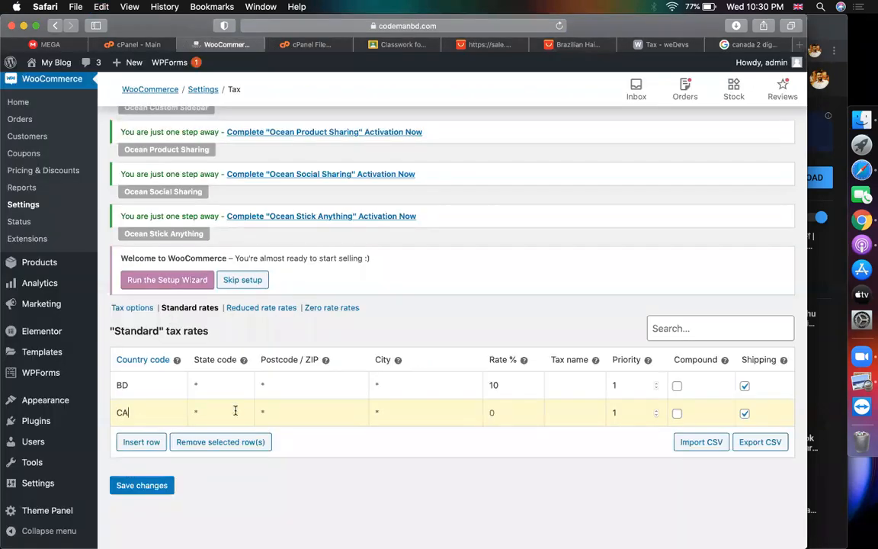
Give the CA row a 15% rate and insert a third tax rate row
click(499, 411)
text(15)
click(151, 443)
scroll(276, 473, down, 5)
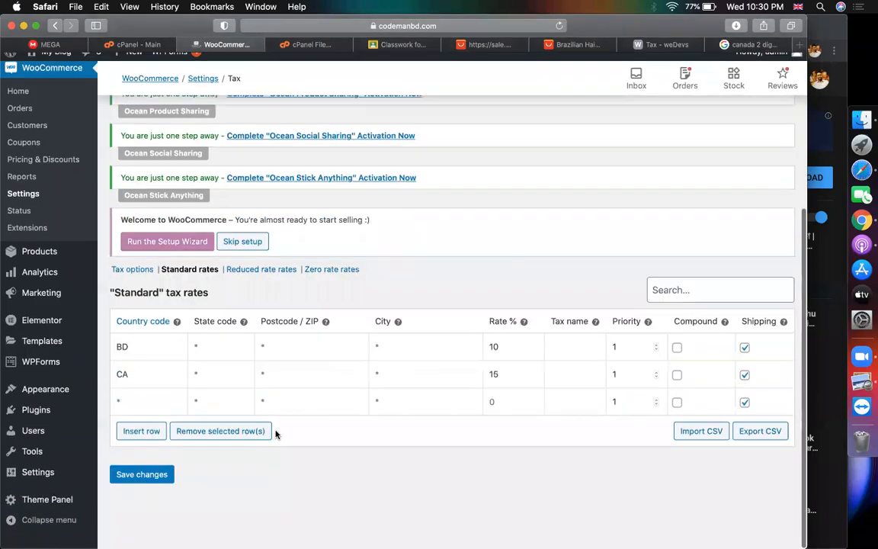
click(176, 416)
Look up the USA's two-letter country code and copy US
click(751, 45)
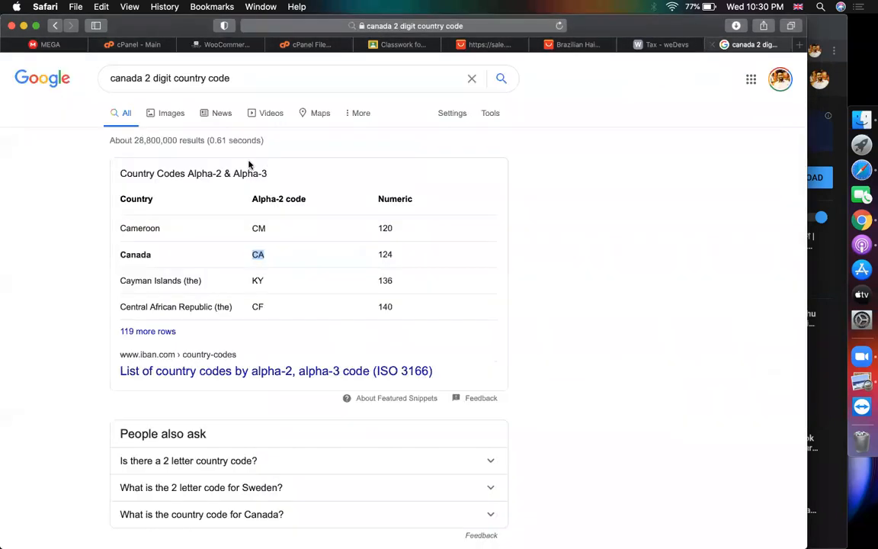
double_click(125, 78)
text(usa)
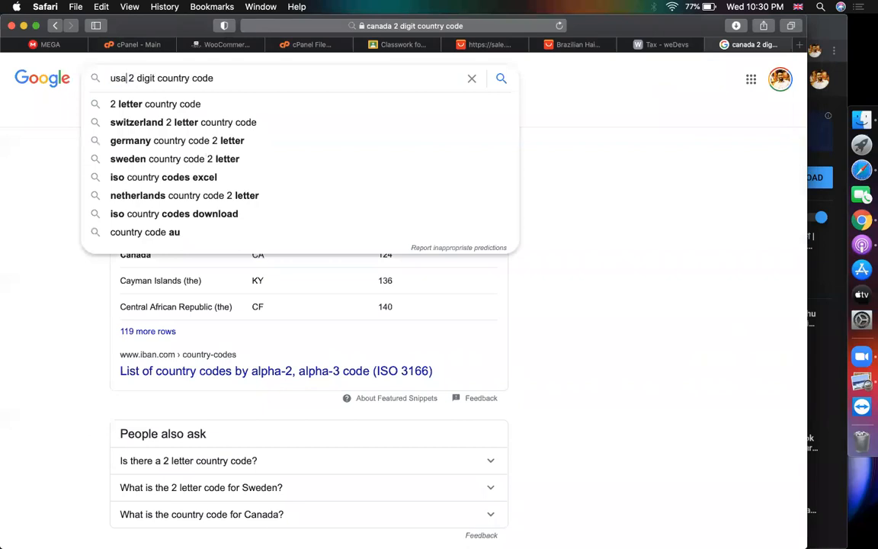
key(Return)
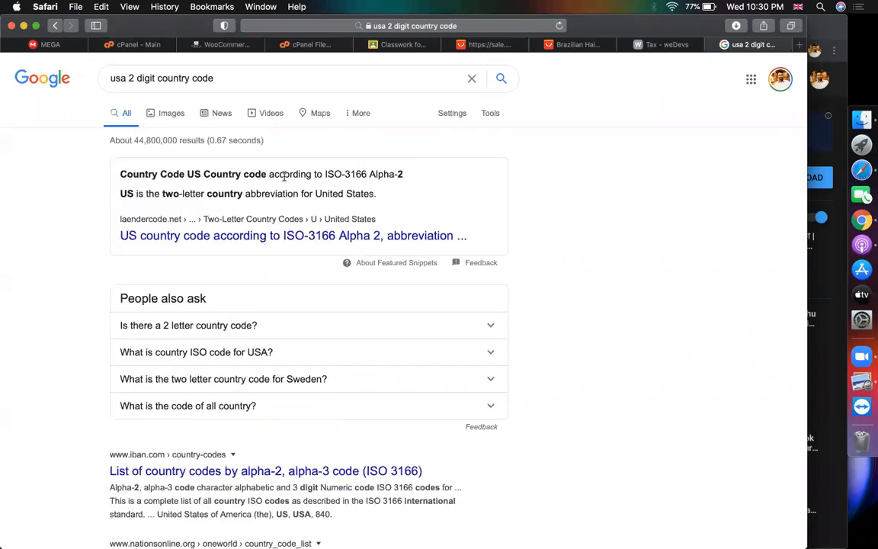
double_click(120, 194)
key(super+c)
click(227, 44)
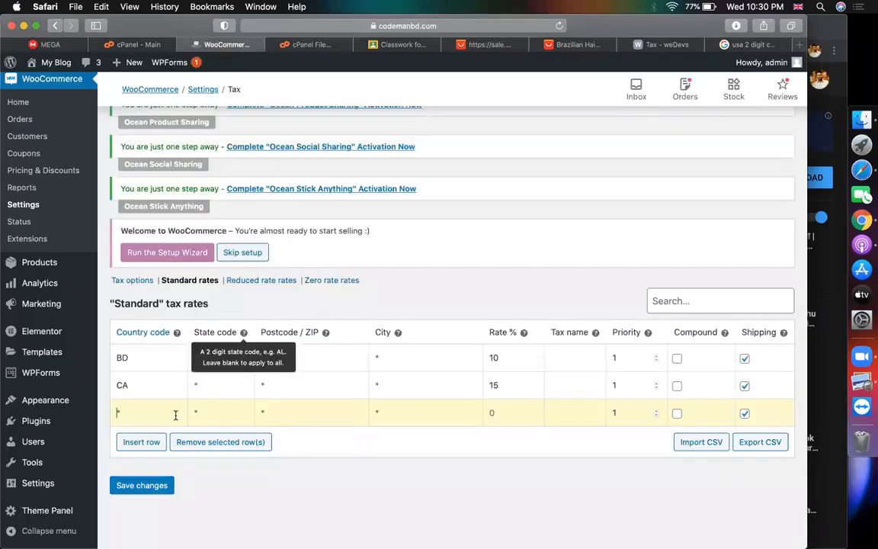
Enter US with a 10% rate in the third row and save the BD, CA and US rates
key(super+v)
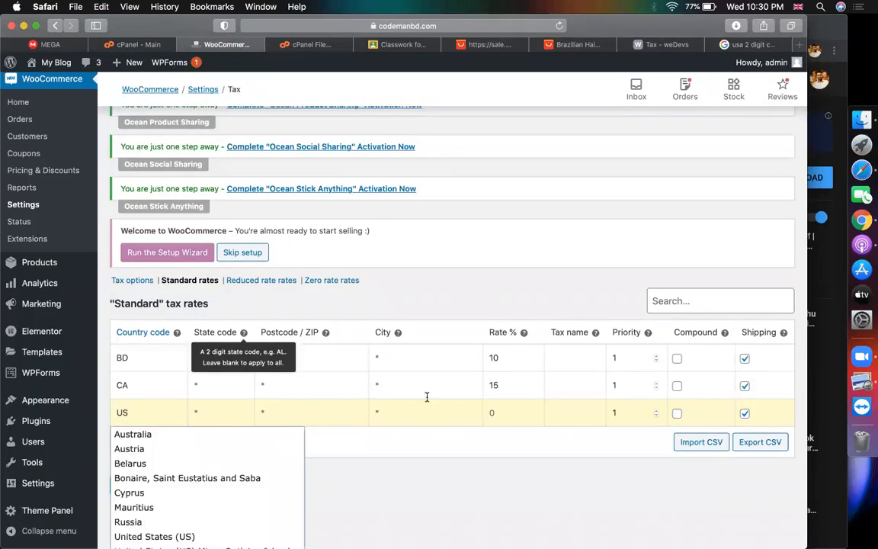
click(523, 413)
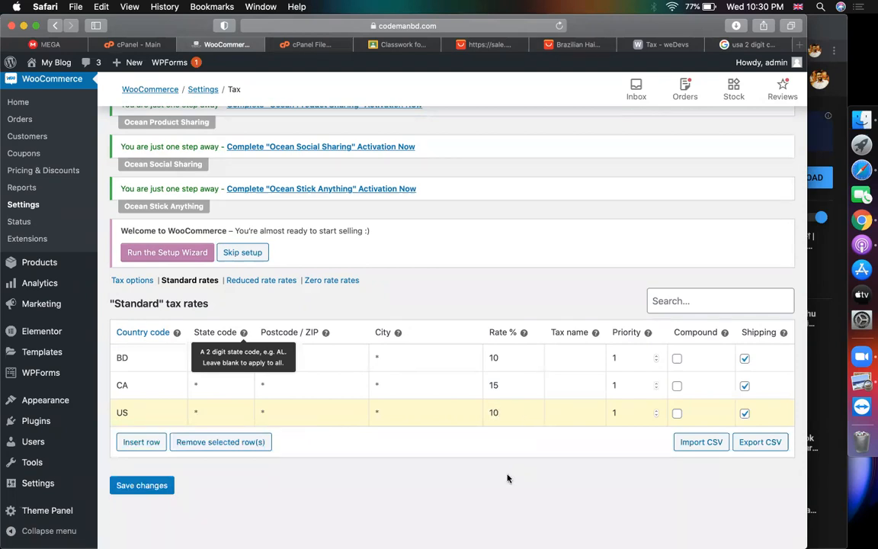
double_click(137, 412)
double_click(516, 412)
click(141, 489)
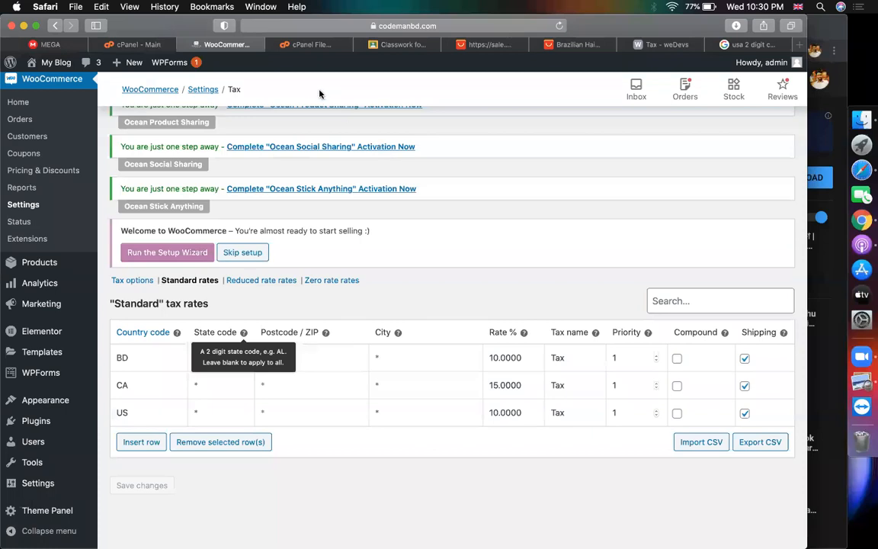
Insert a blank tax rate row beneath the BD row and check the BD row's cells
click(195, 355)
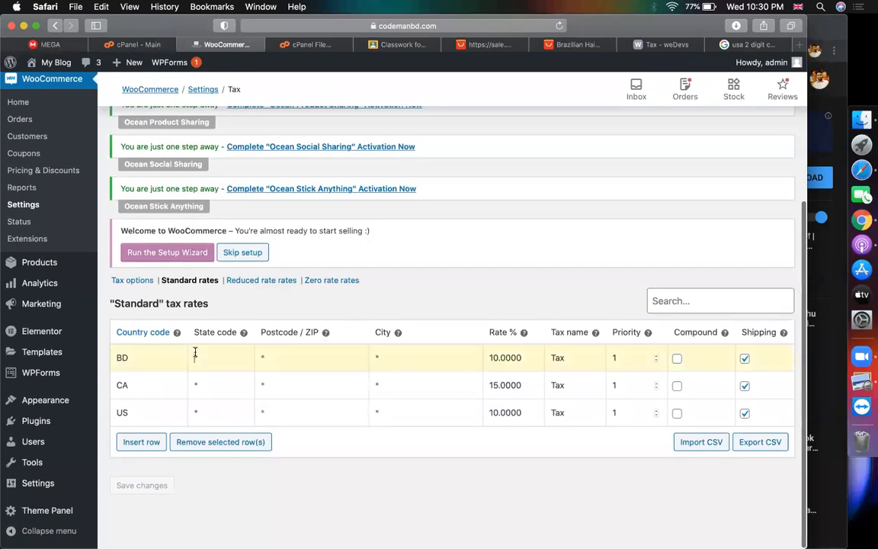
click(141, 443)
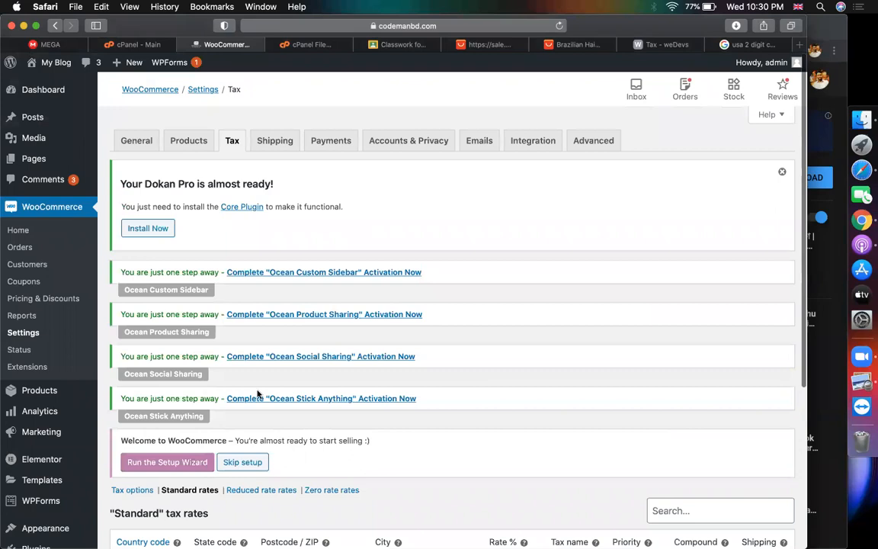
scroll(232, 381, down, 10)
scroll(232, 381, up, 1)
double_click(145, 330)
click(389, 330)
click(272, 342)
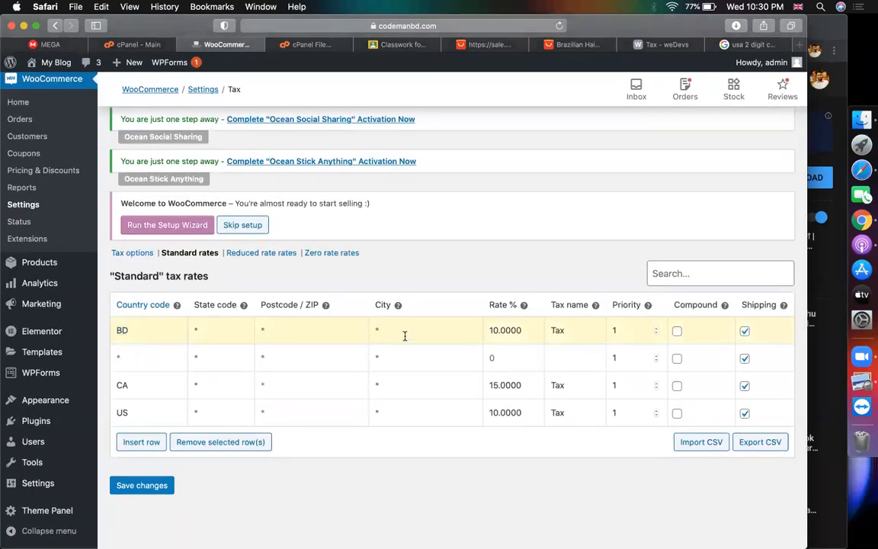
Search the web for Dhaka's city code and copy its subdivision code BD-13
click(751, 44)
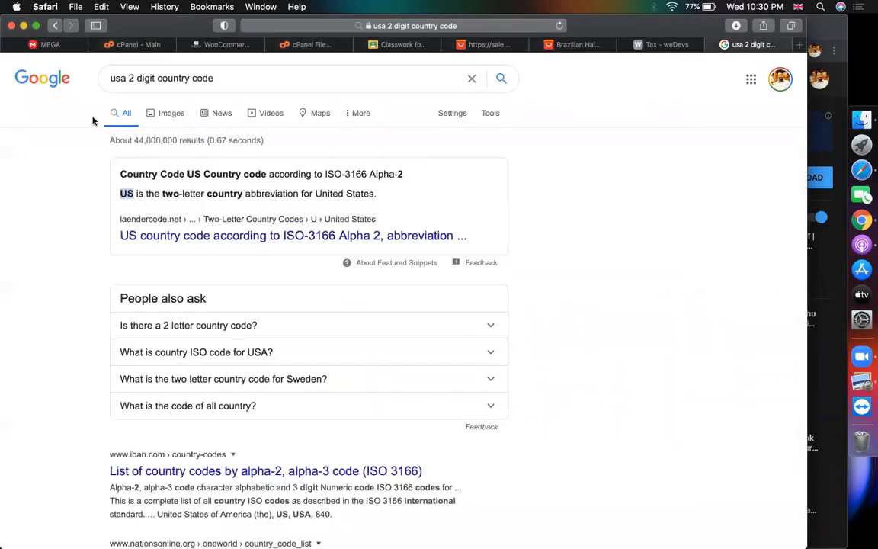
drag(129, 76, 83, 79)
text(dhaka)
key(Return)
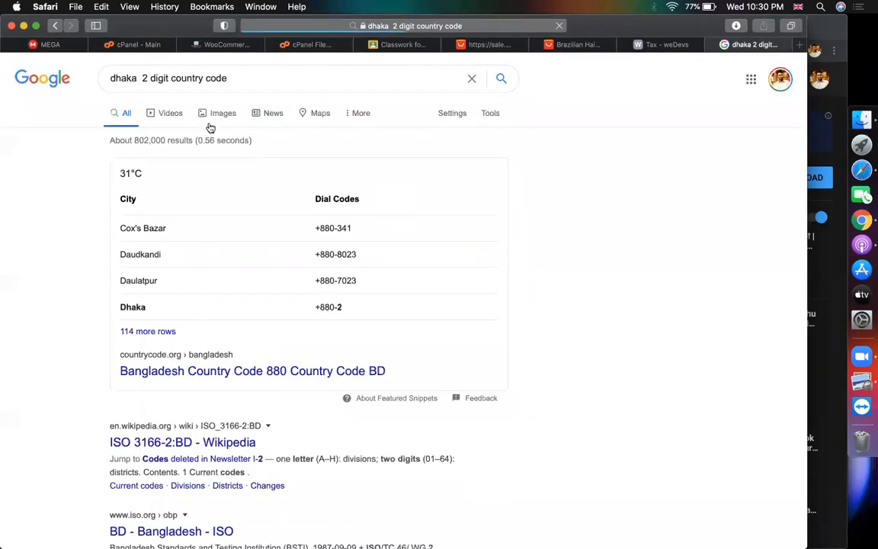
double_click(178, 77)
text(city)
key(Return)
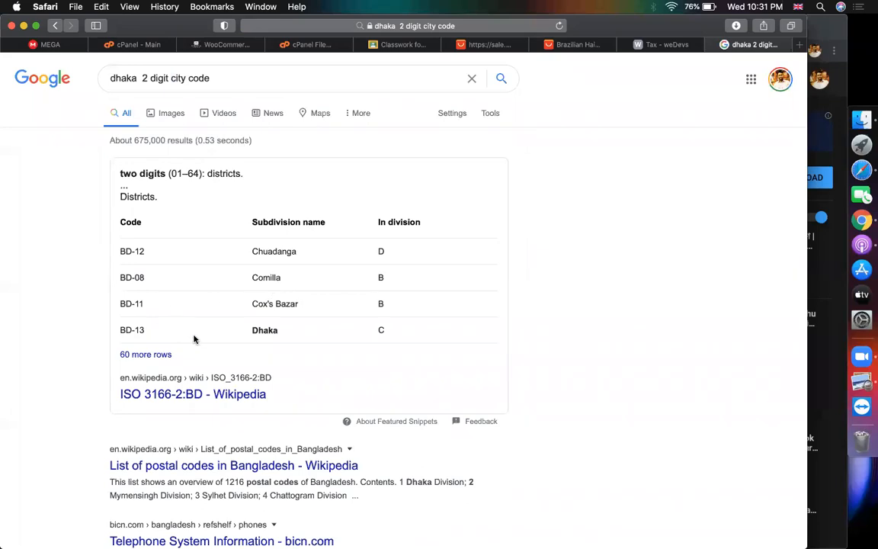
double_click(265, 333)
drag(143, 333, 122, 330)
key(super+c)
Paste BD-13 into the BD row's City, then clear the City cell again
click(200, 46)
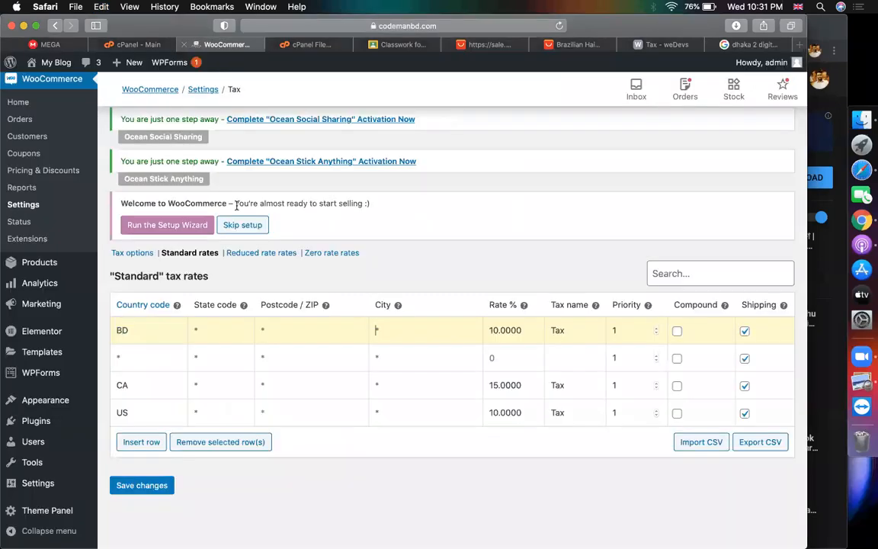
click(447, 331)
key(super+v)
mouse_move(397, 306)
key(super+a)
key(BackSpace)
key(super+a)
key(BackSpace)
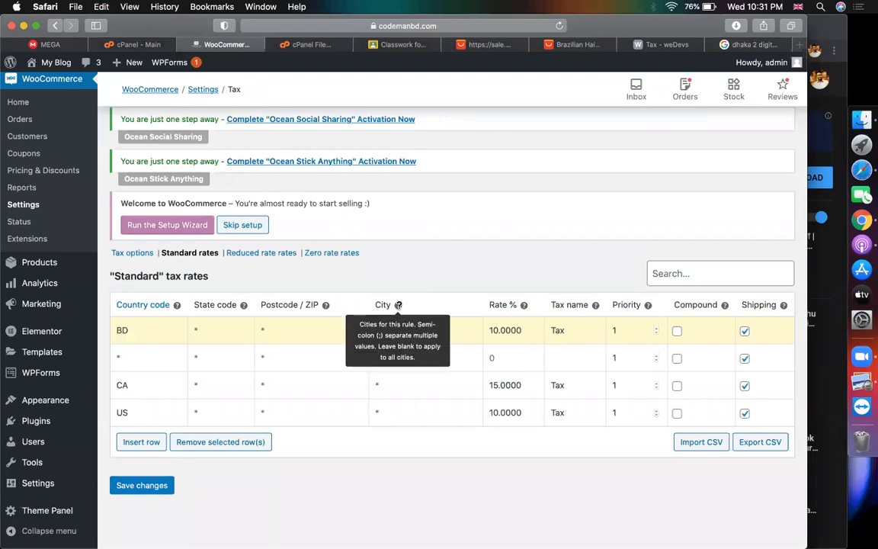
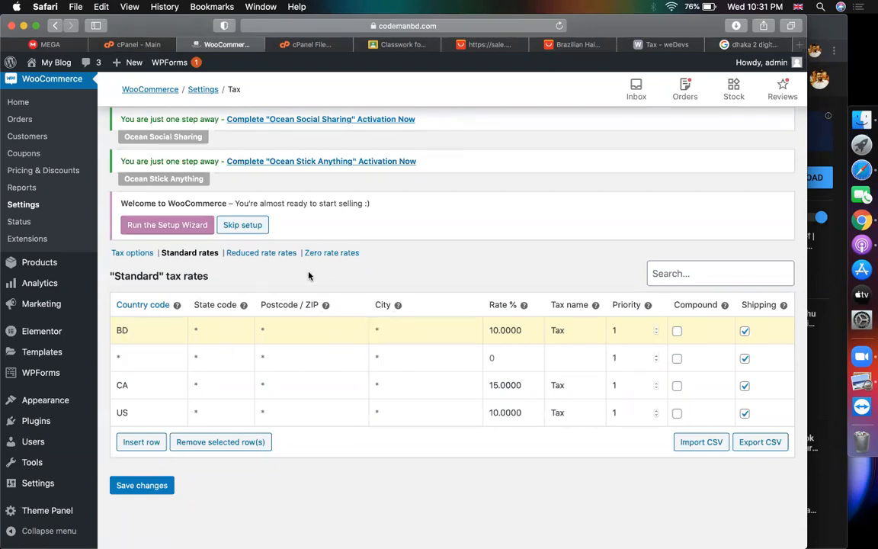
Return to the Dhaka BD-13 results and run a new Google search for 'WOO TAX'
click(737, 49)
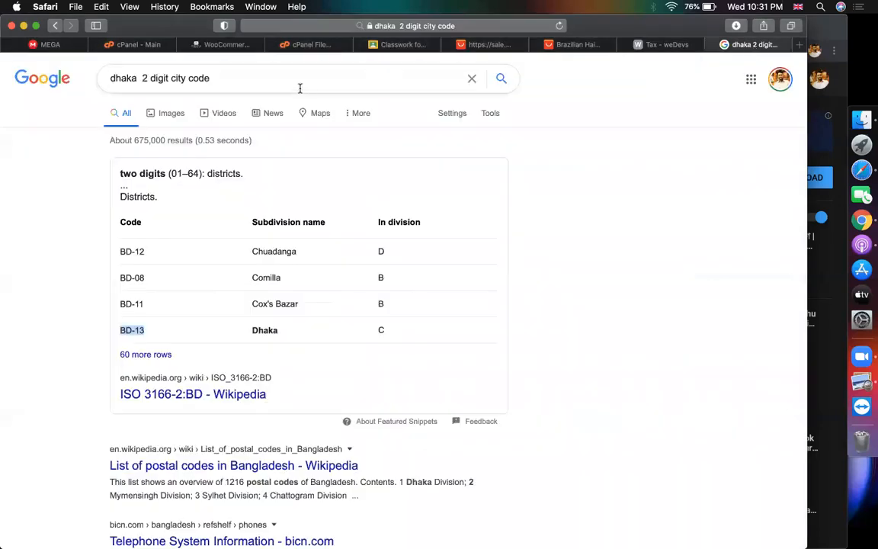
click(406, 27)
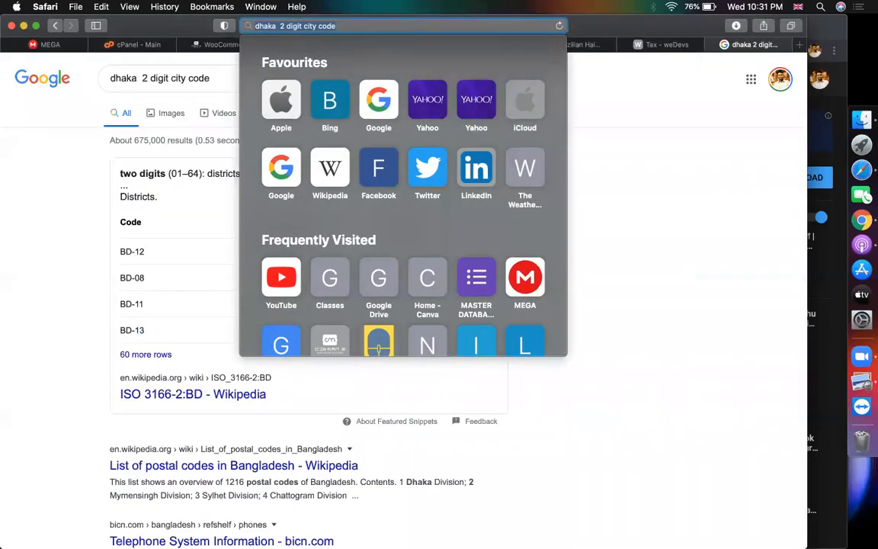
text(WOO TAX)
key(Return)
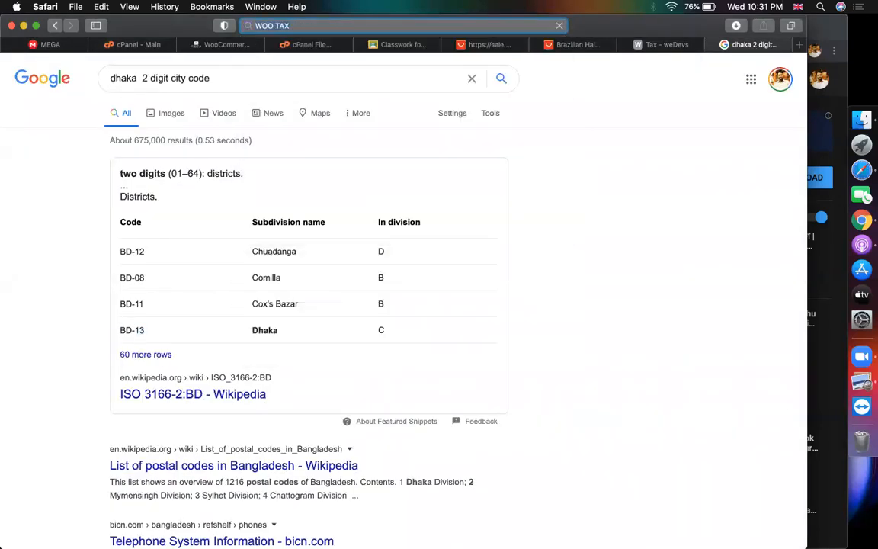
Open WooCommerce's 'Setting up Taxes' guide and scroll down to Importing and exporting rates
click(169, 183)
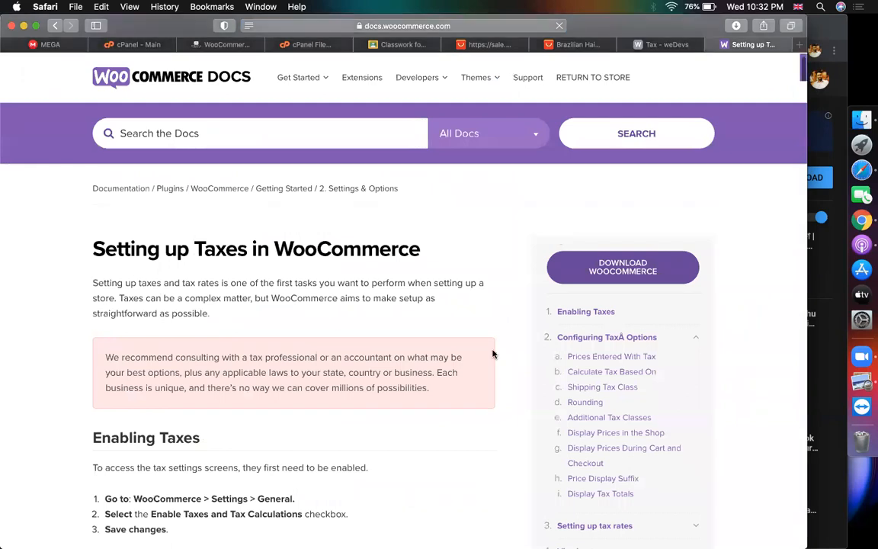
scroll(493, 353, down, 10)
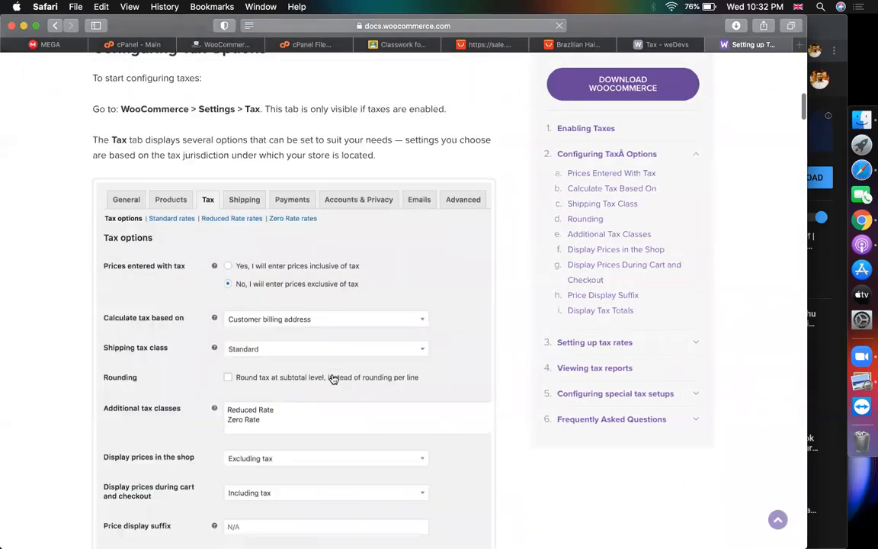
scroll(333, 379, down, 15)
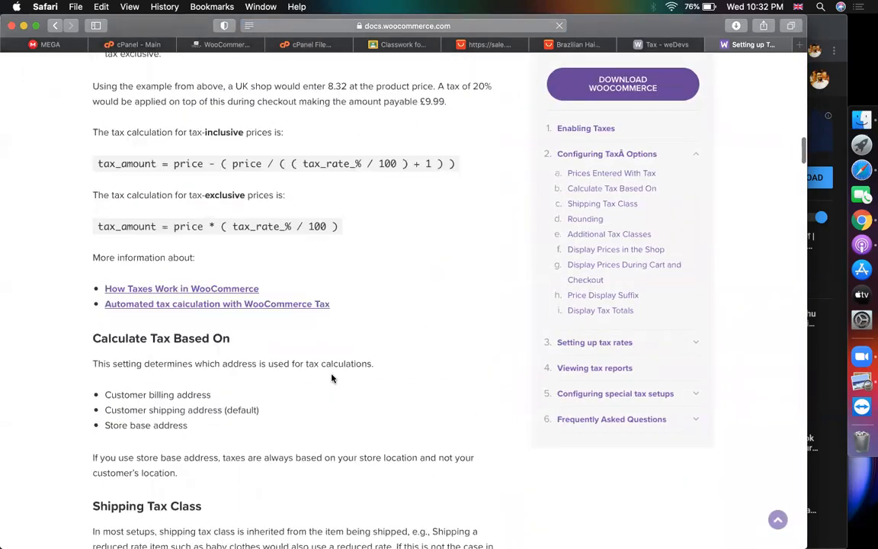
scroll(332, 377, down, 10)
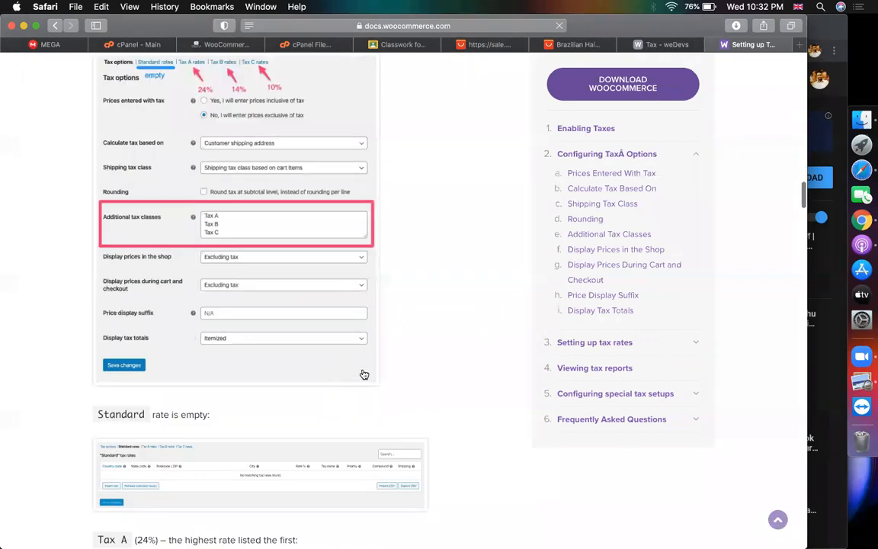
scroll(397, 371, down, 4)
scroll(433, 367, down, 3)
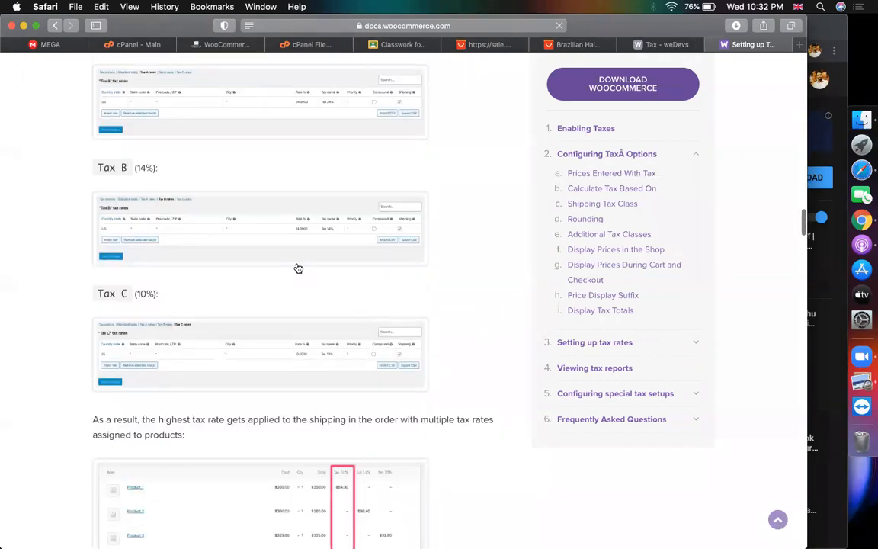
scroll(297, 269, up, 3)
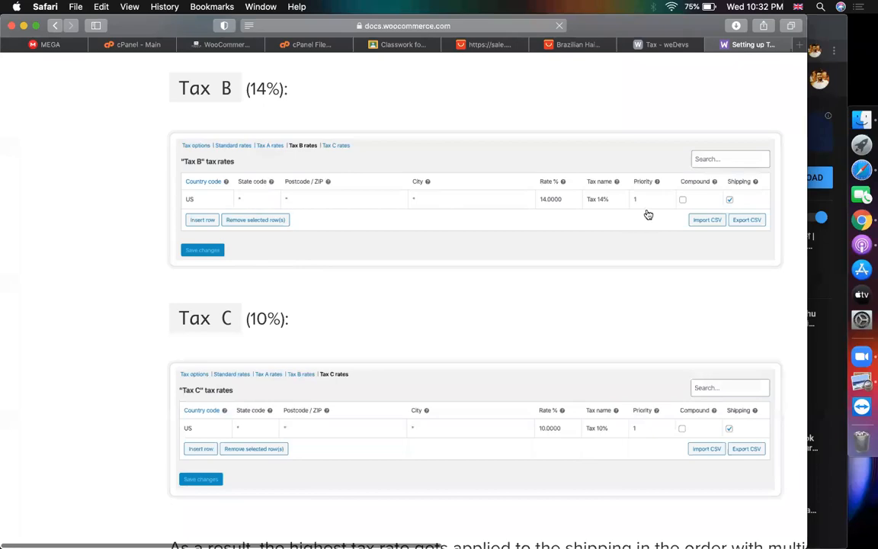
scroll(328, 321, down, 8)
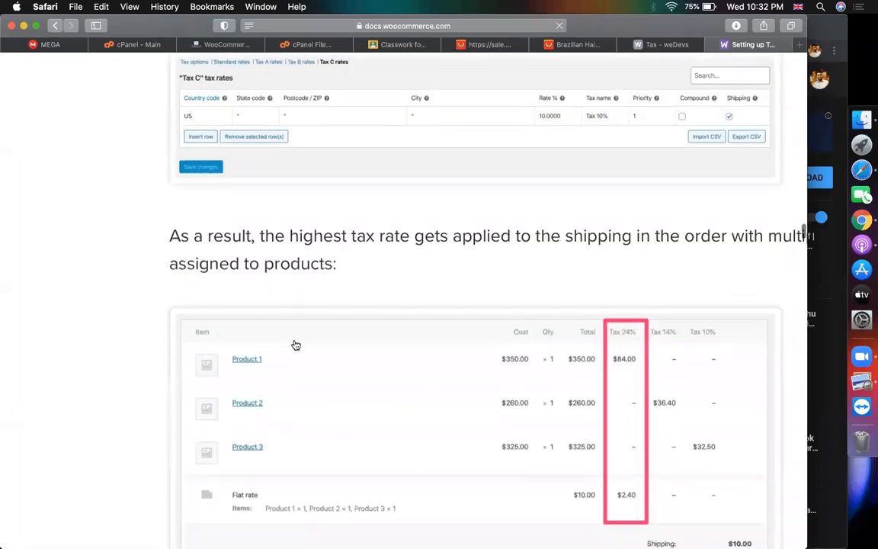
scroll(609, 297, down, 5)
scroll(412, 404, down, 3)
scroll(411, 404, down, 10)
scroll(411, 404, down, 12)
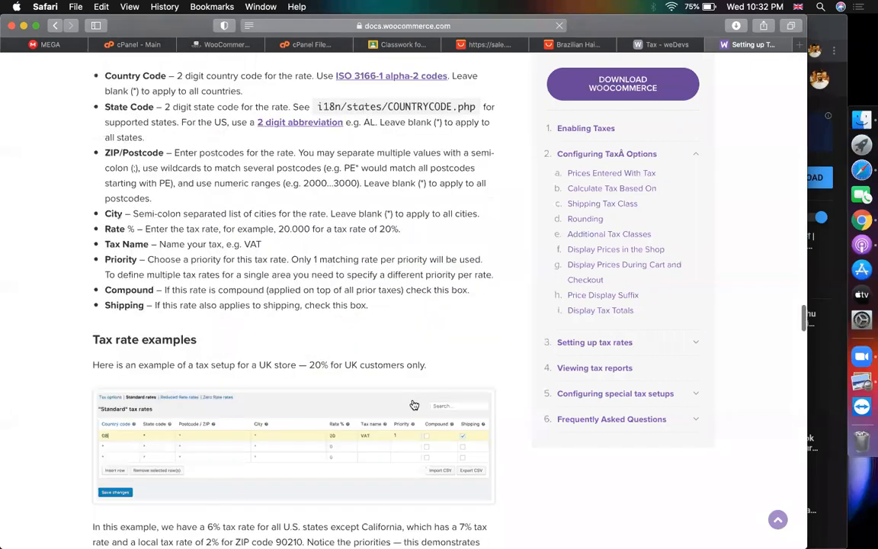
scroll(412, 381, down, 1)
scroll(411, 369, down, 3)
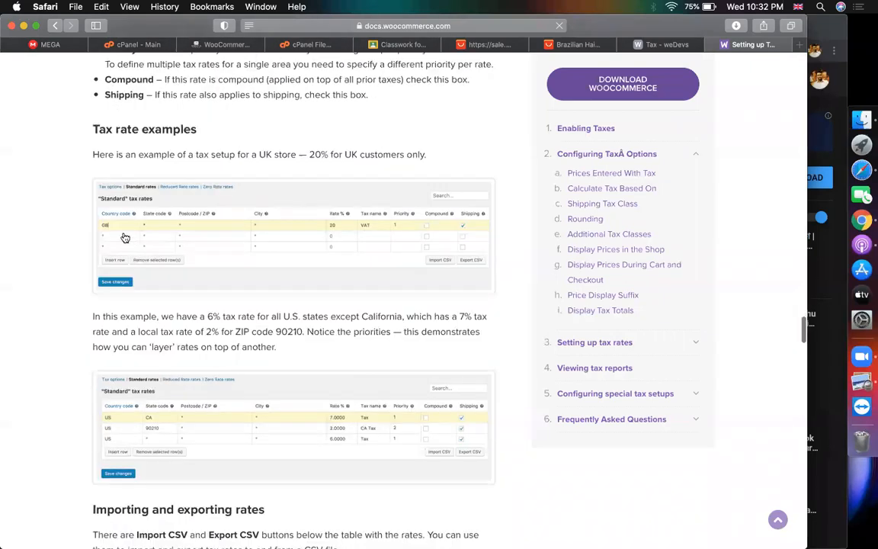
scroll(284, 234, down, 3)
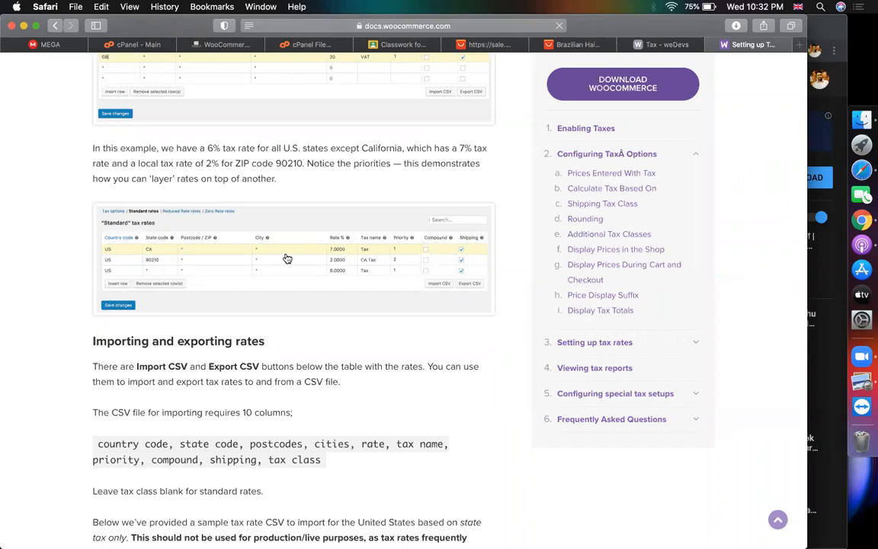
scroll(282, 347, down, 2)
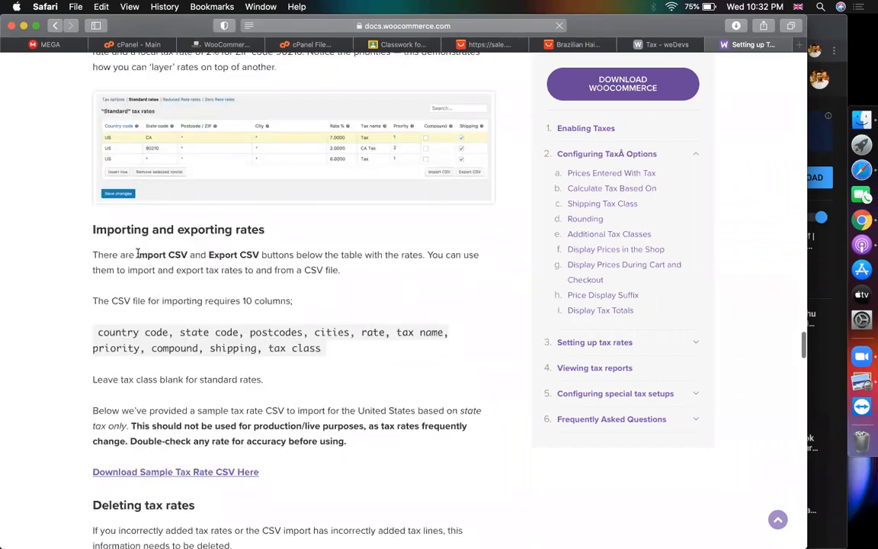
scroll(187, 329, down, 1)
drag(99, 274, 370, 298)
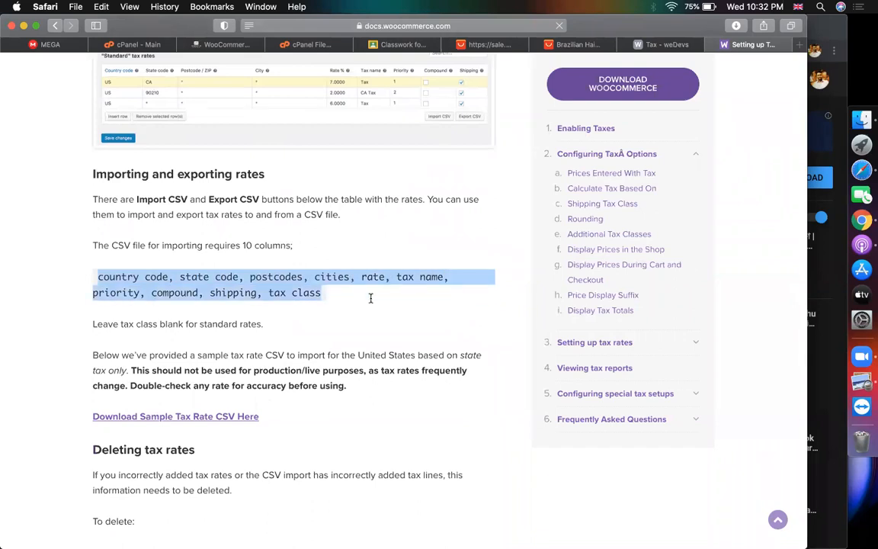
scroll(370, 298, down, 1)
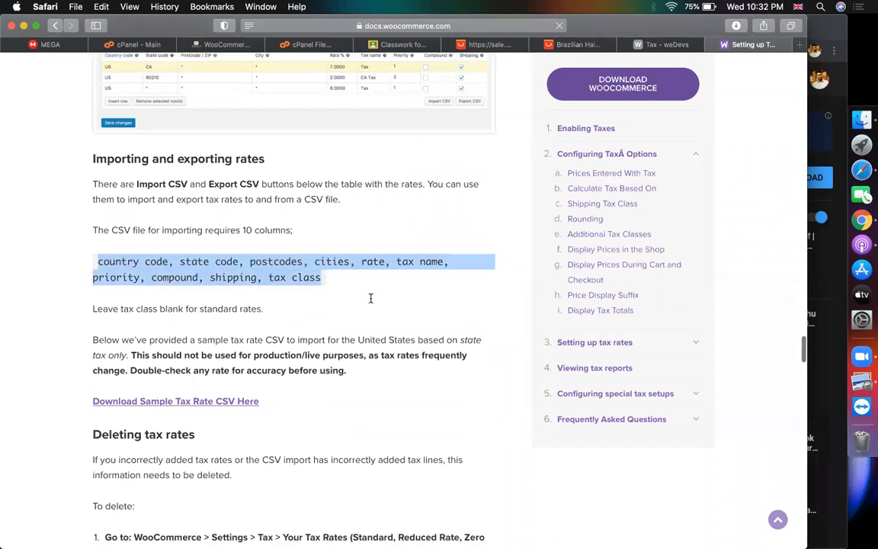
Open the sample tax rate CSV and select its US country and AL state codes
click(227, 402)
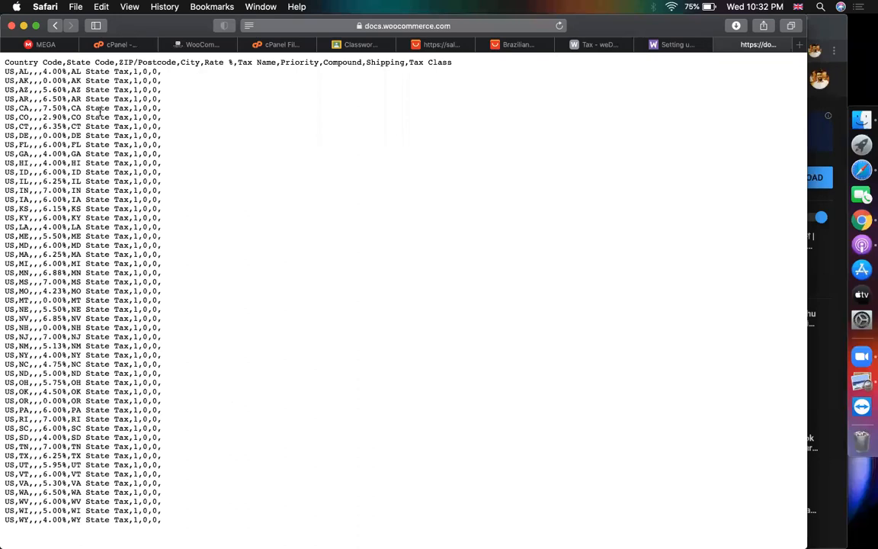
double_click(8, 71)
click(25, 74)
double_click(23, 71)
drag(13, 74, 6, 72)
Give the BD rate state code DH and add a second BD row with state CH at 12%
click(181, 47)
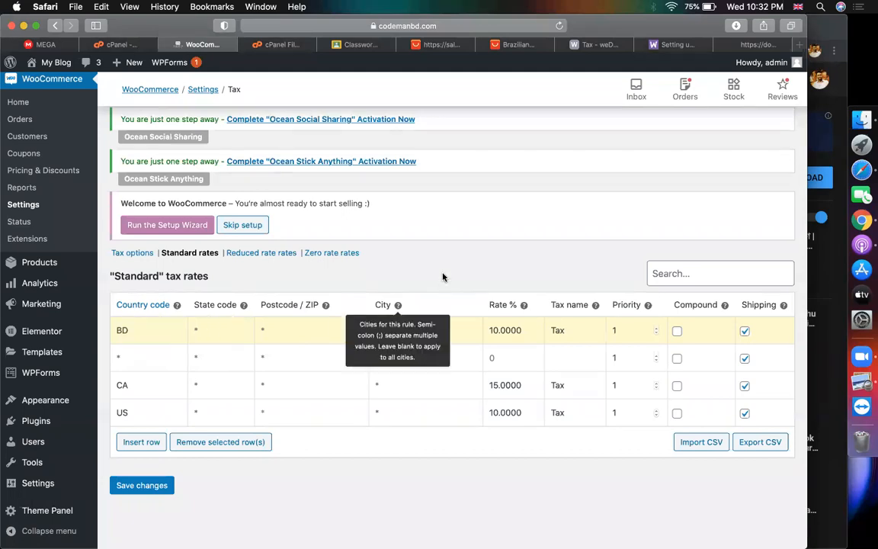
click(220, 337)
text(DH)
click(139, 359)
text(BD)
click(193, 356)
text(CH)
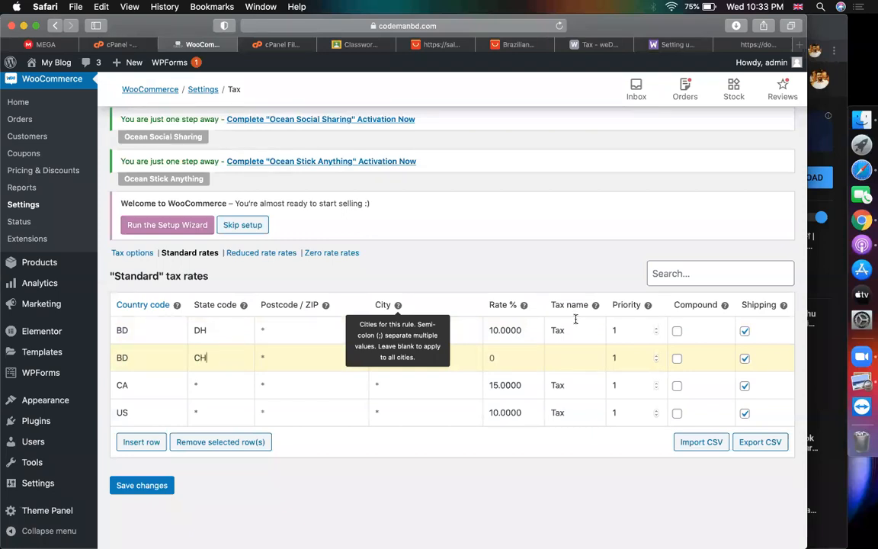
click(504, 360)
text(12)
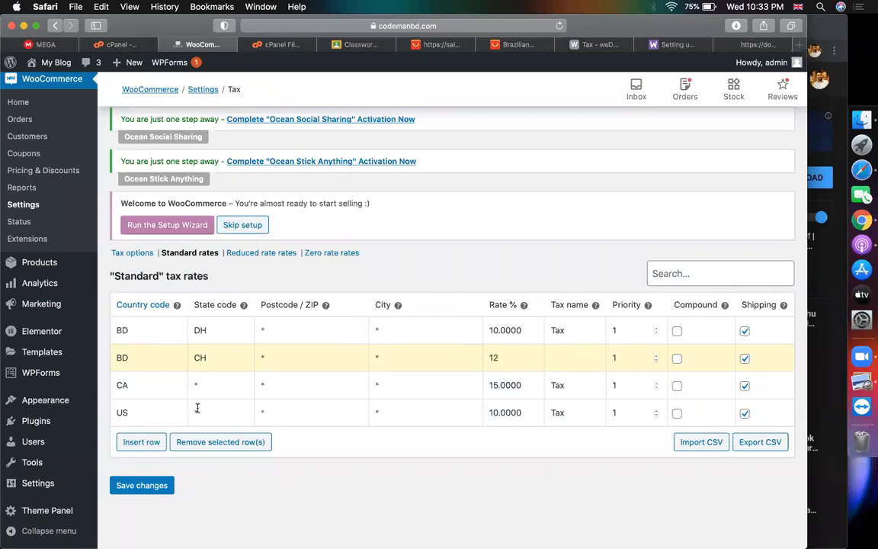
Insert a third BD tax row with state code NO at 15%
click(141, 441)
scroll(206, 396, up, 1)
click(196, 335)
click(141, 349)
text(BD)
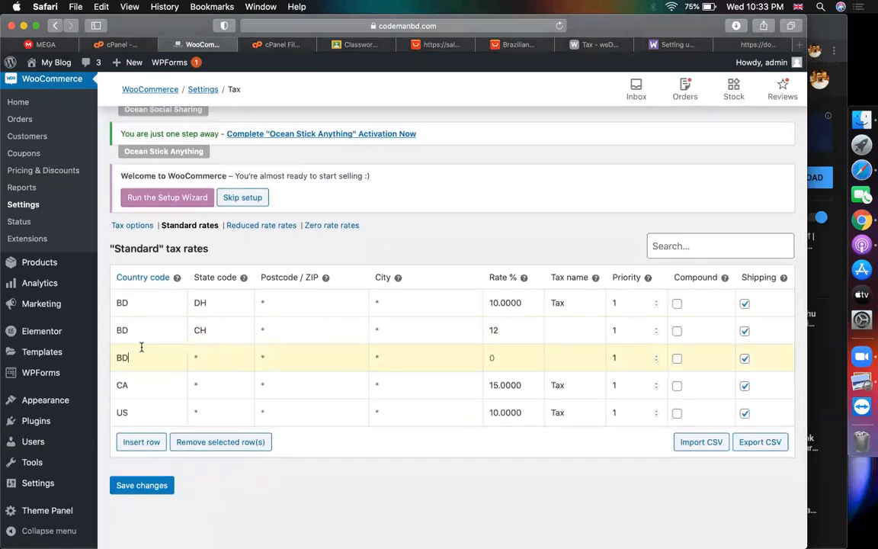
click(210, 347)
text(NO)
text(15)
click(748, 44)
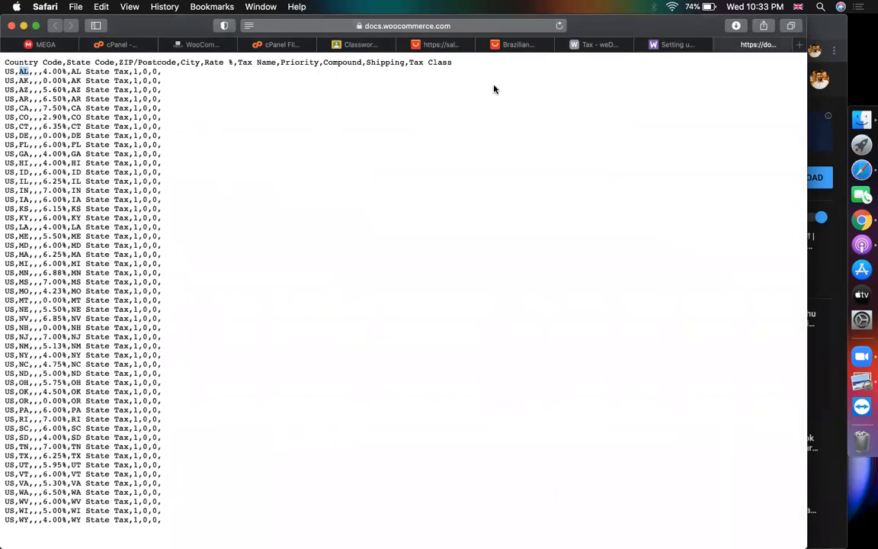
Scroll on through the tax guide to the special tax setups and close the sample CSV tab
click(666, 44)
scroll(318, 321, down, 10)
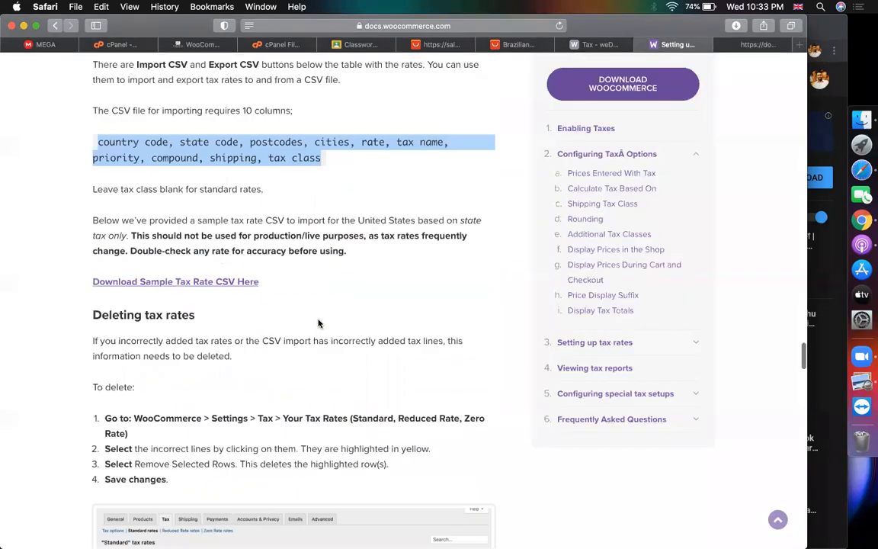
scroll(169, 285, down, 3)
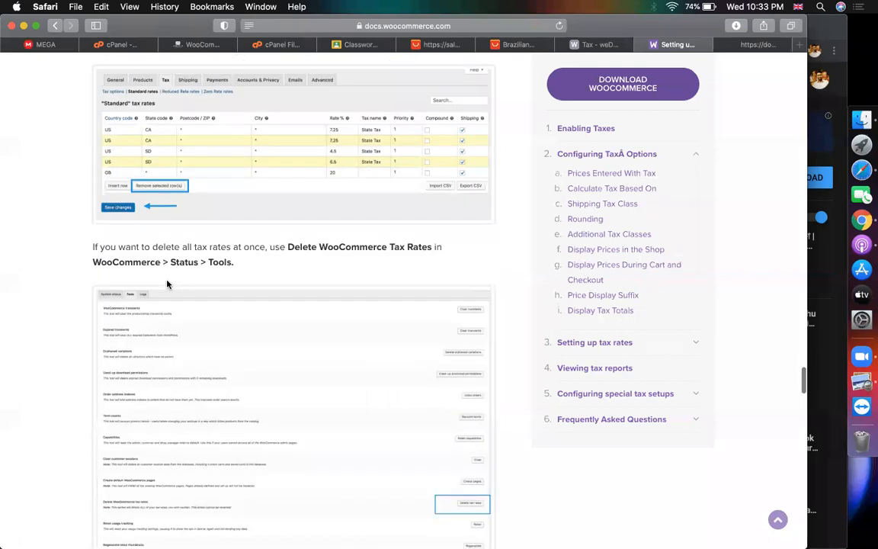
scroll(167, 284, down, 10)
scroll(134, 274, down, 3)
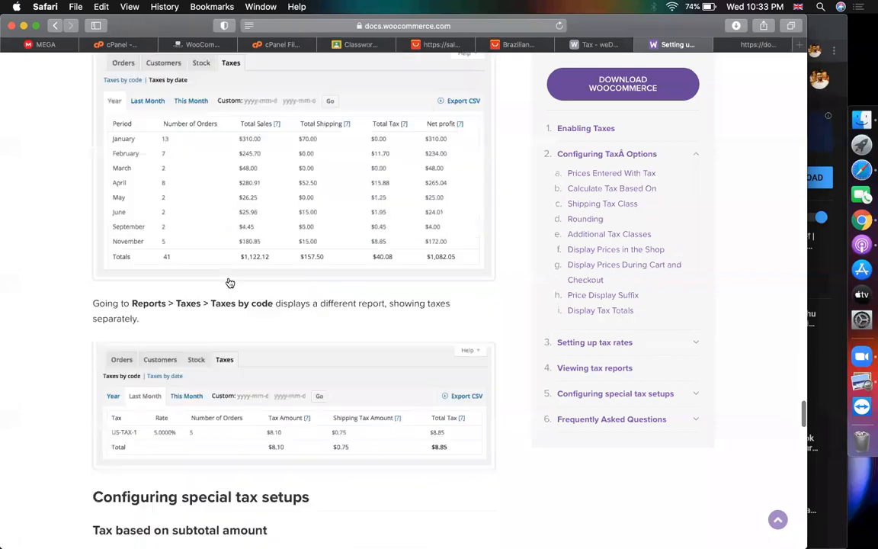
scroll(230, 282, down, 3)
scroll(230, 283, down, 12)
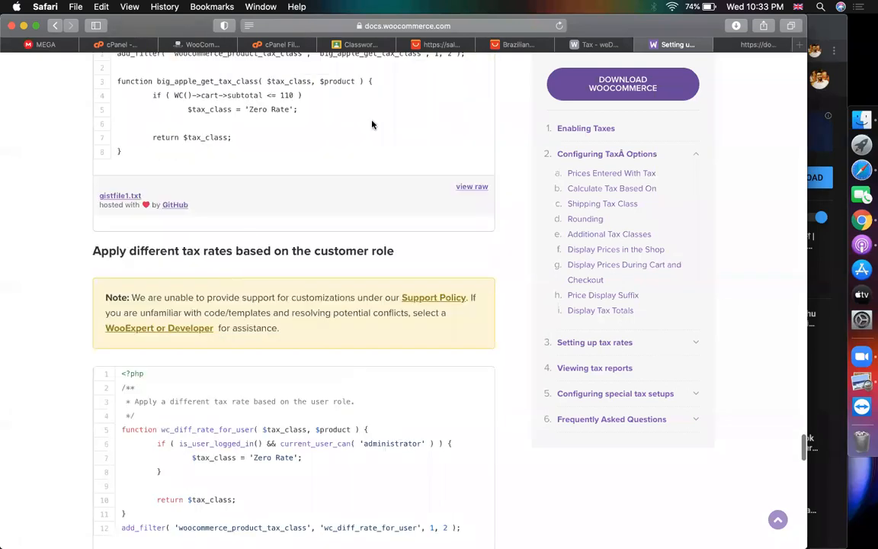
click(721, 45)
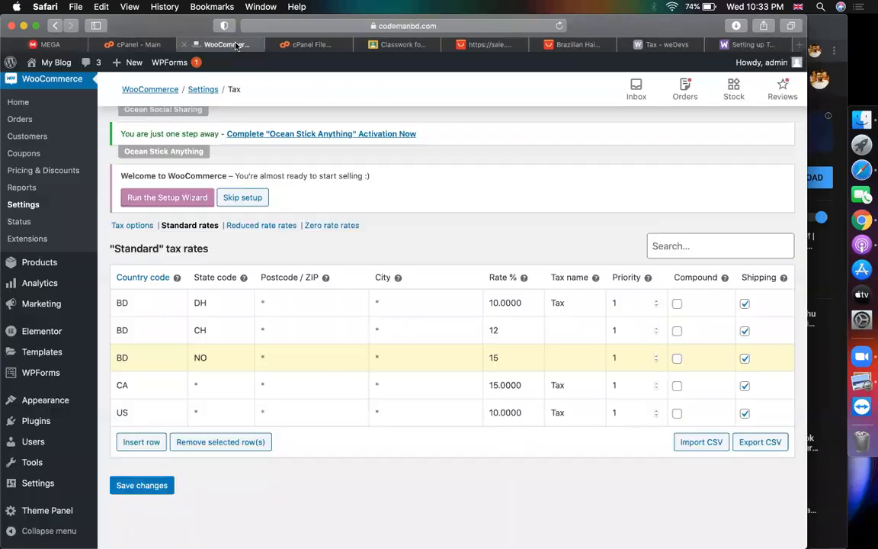
Review the BD rows' DH, CH and NO state codes and the CA and US rows
click(214, 43)
click(211, 303)
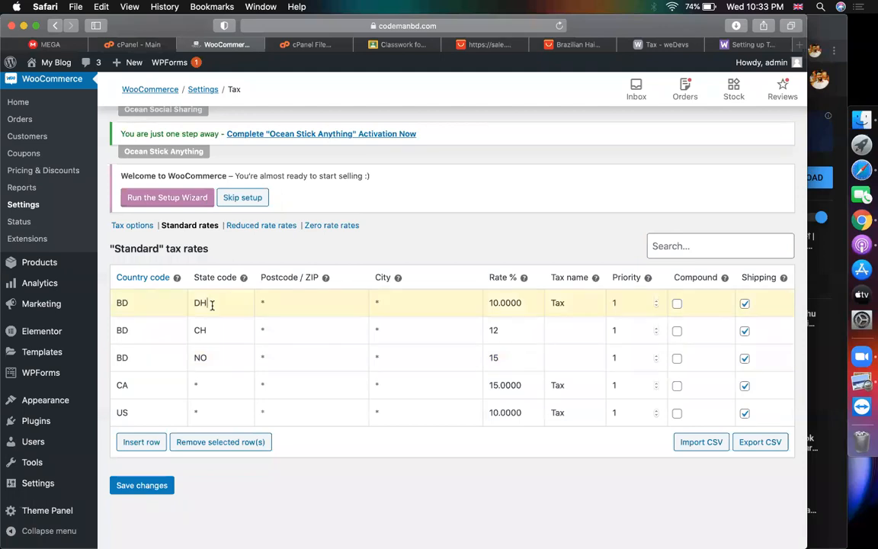
double_click(205, 330)
click(217, 346)
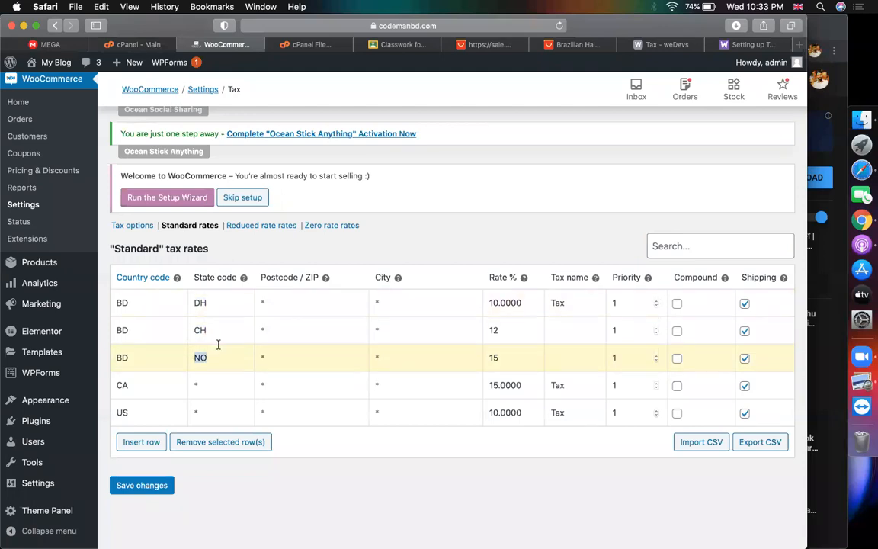
click(212, 298)
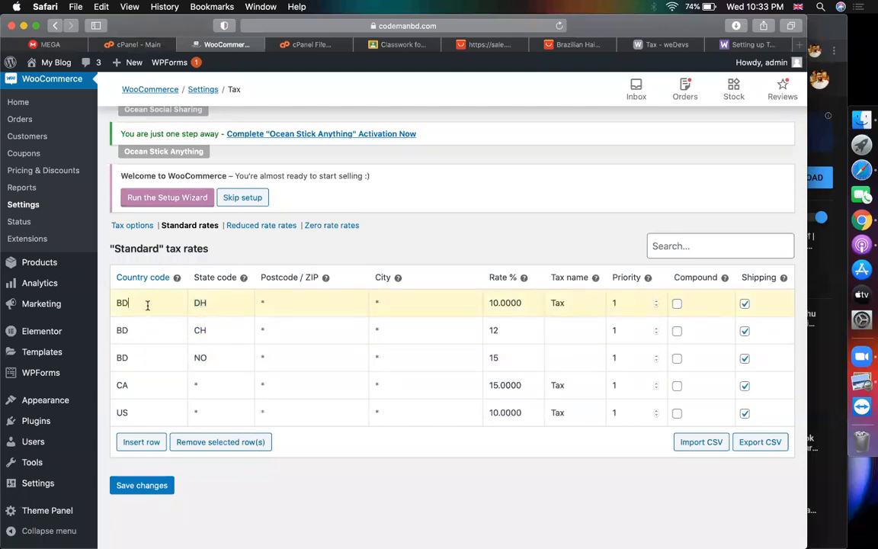
click(221, 309)
click(168, 302)
click(140, 388)
Save the updated Standard tax rates table
click(148, 410)
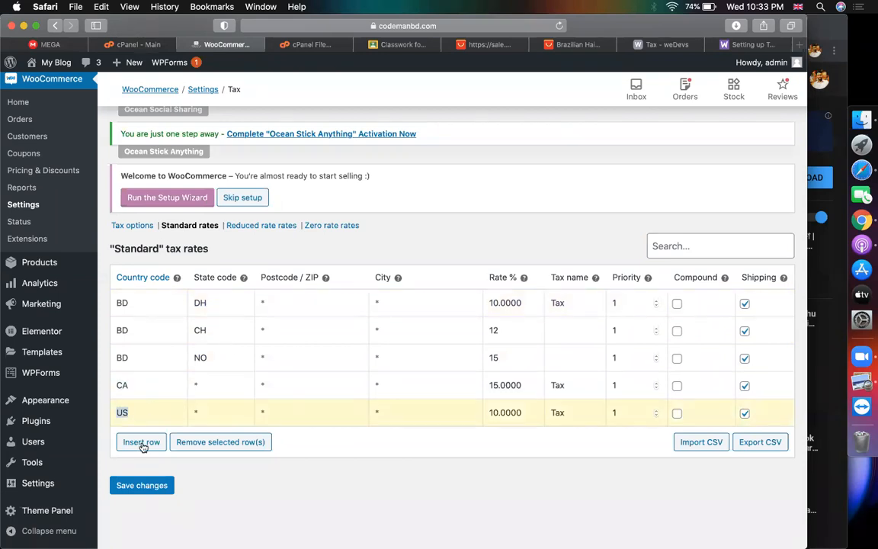
click(142, 485)
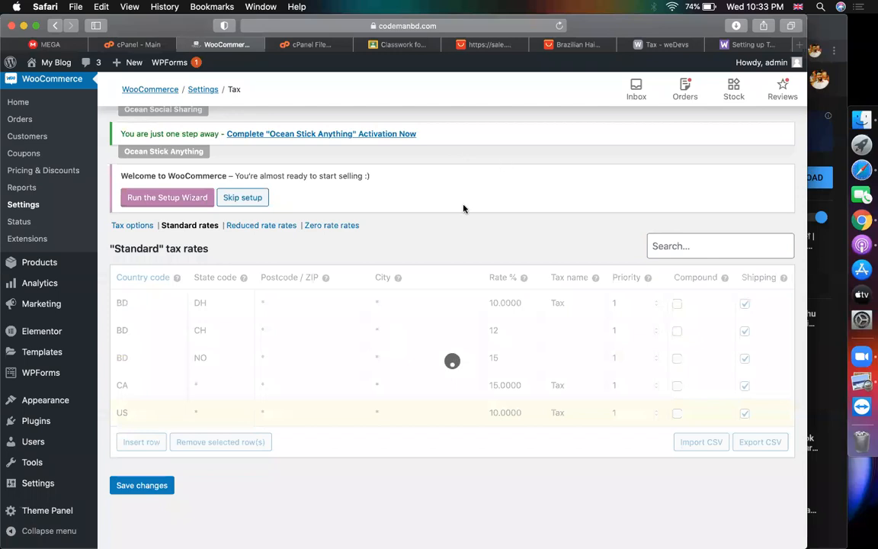
click(651, 47)
Scroll the weDevs Tax doc to its Vendor Usage section and read its navigation instructions
scroll(379, 365, down, 5)
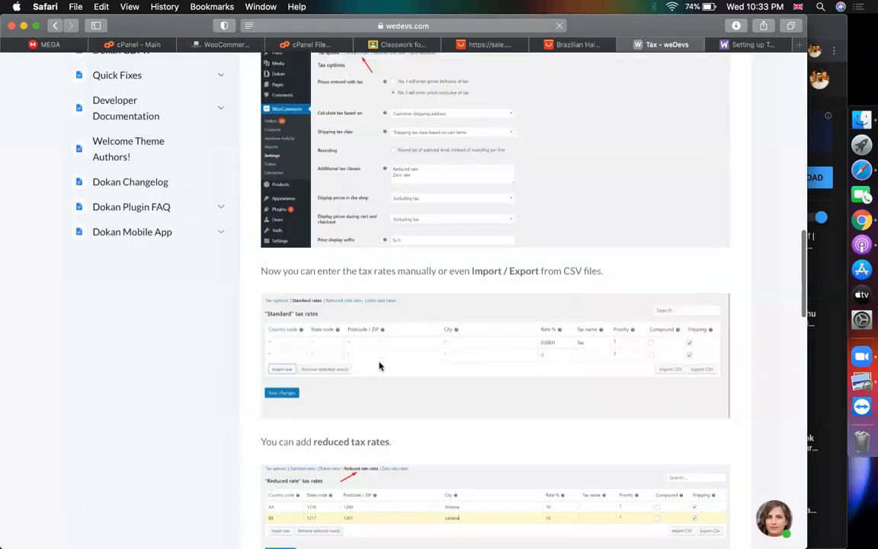
scroll(379, 365, down, 5)
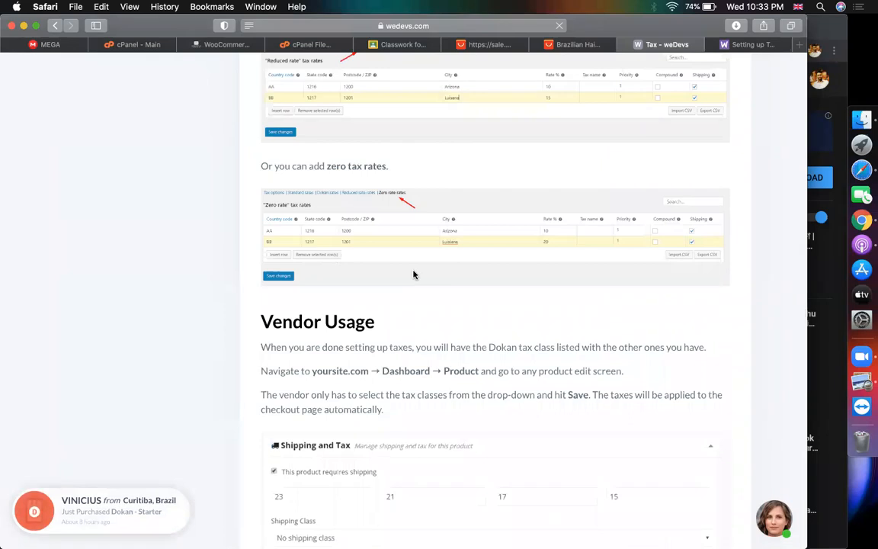
scroll(414, 274, up, 2)
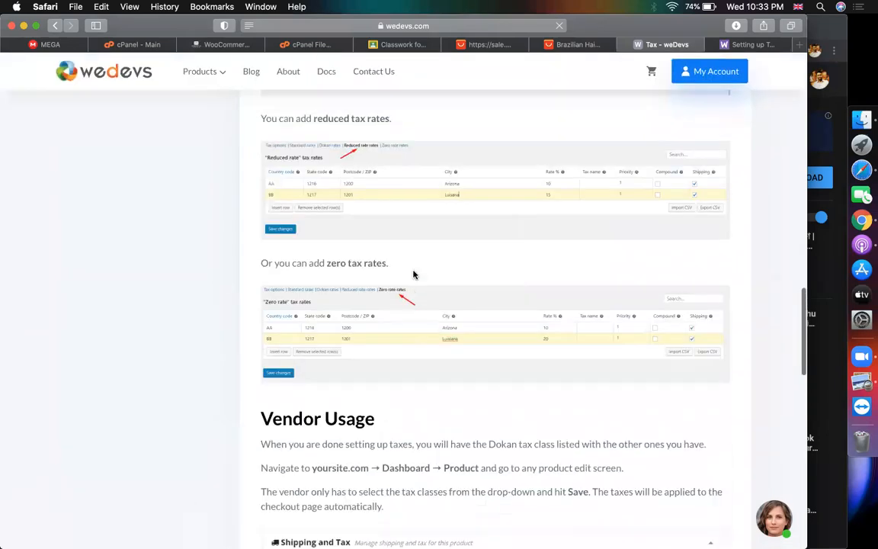
scroll(414, 274, down, 6)
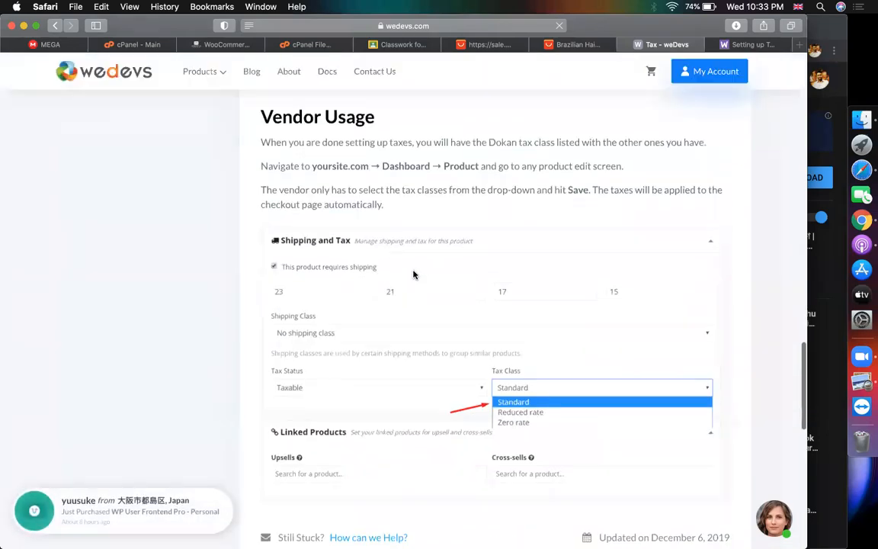
drag(257, 116, 435, 112)
click(455, 116)
drag(313, 165, 355, 165)
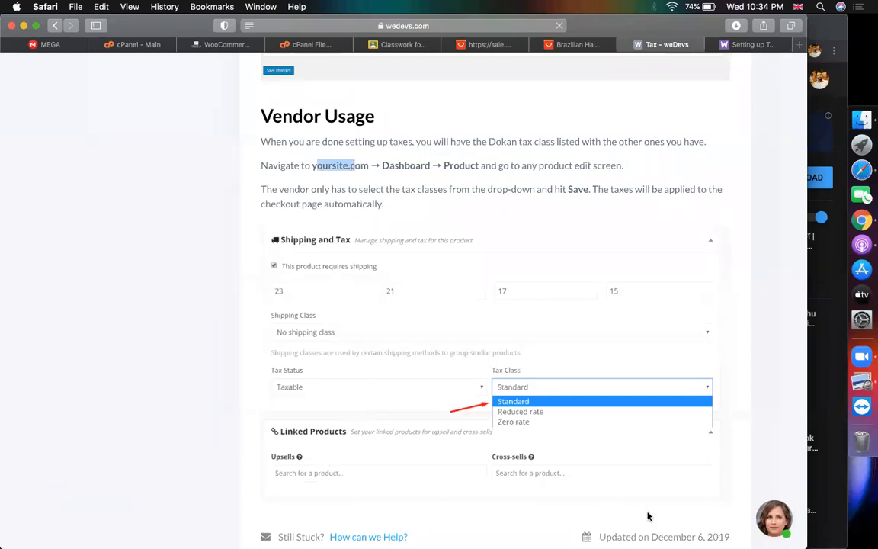
key(XF86AudioRaiseVolume)
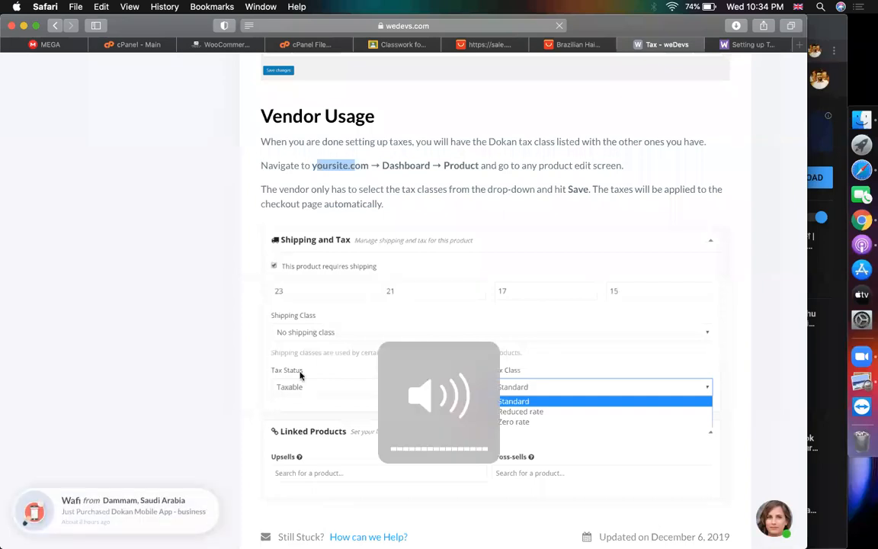
click(156, 354)
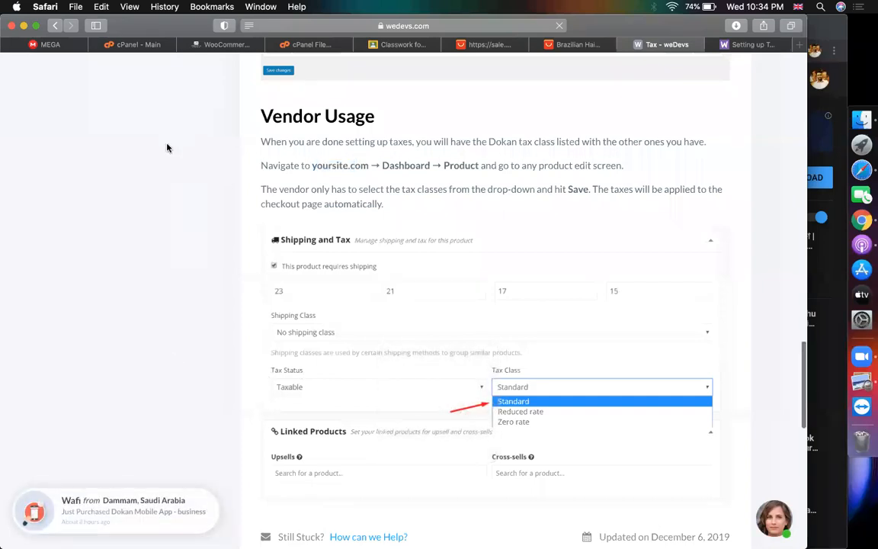
scroll(249, 208, up, 4)
scroll(249, 212, down, 2)
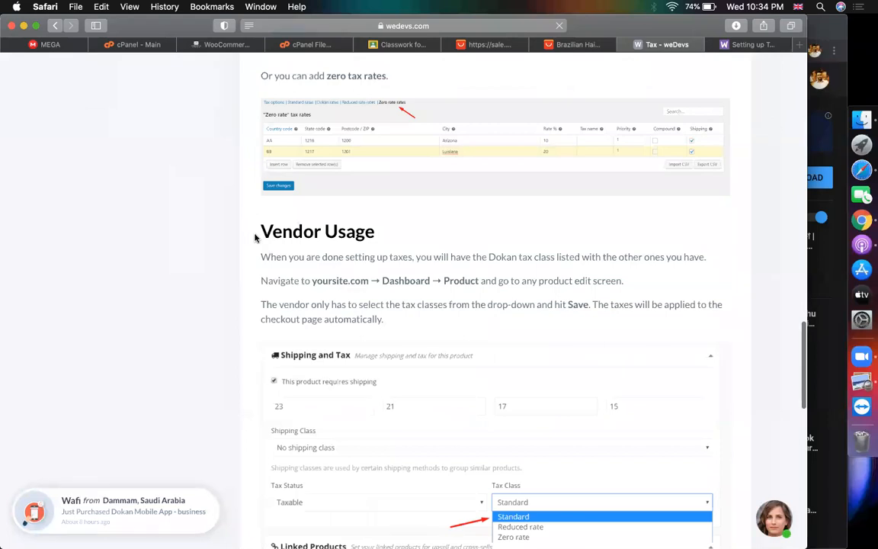
drag(257, 232, 391, 229)
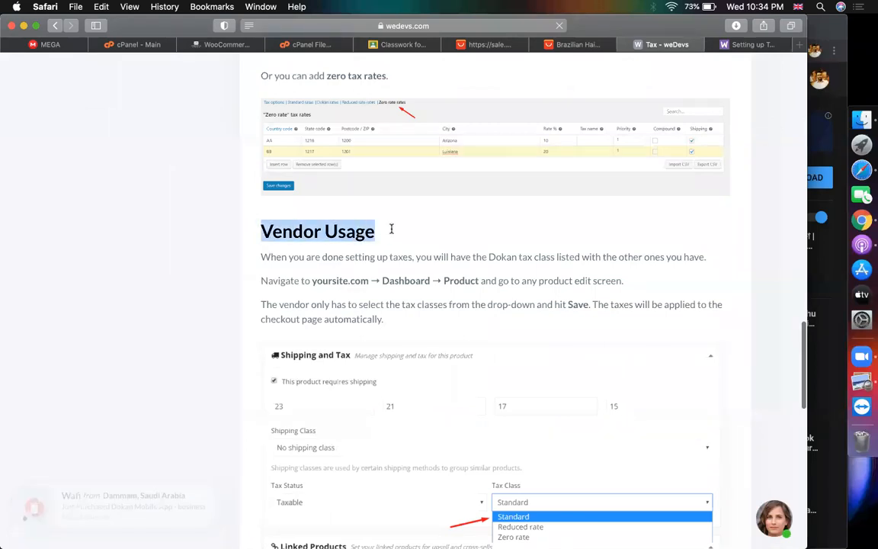
scroll(391, 229, up, 3)
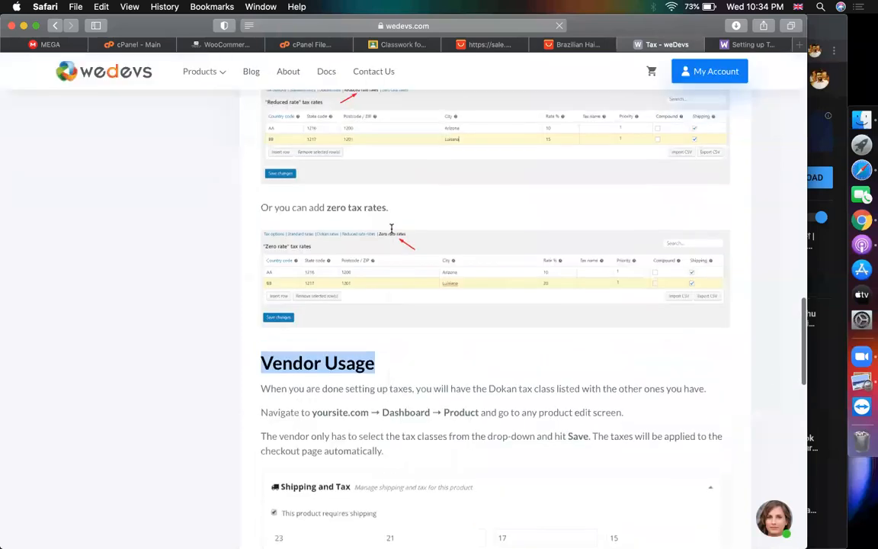
scroll(392, 229, down, 1)
scroll(392, 233, up, 4)
scroll(431, 263, down, 1)
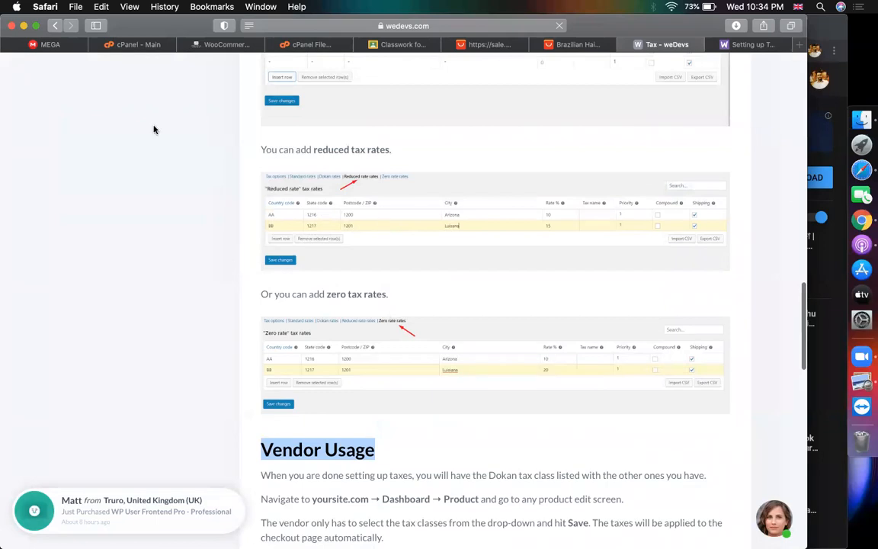
Replace the CH, DH and NO state codes of the three BD rates with *
click(229, 47)
double_click(232, 307)
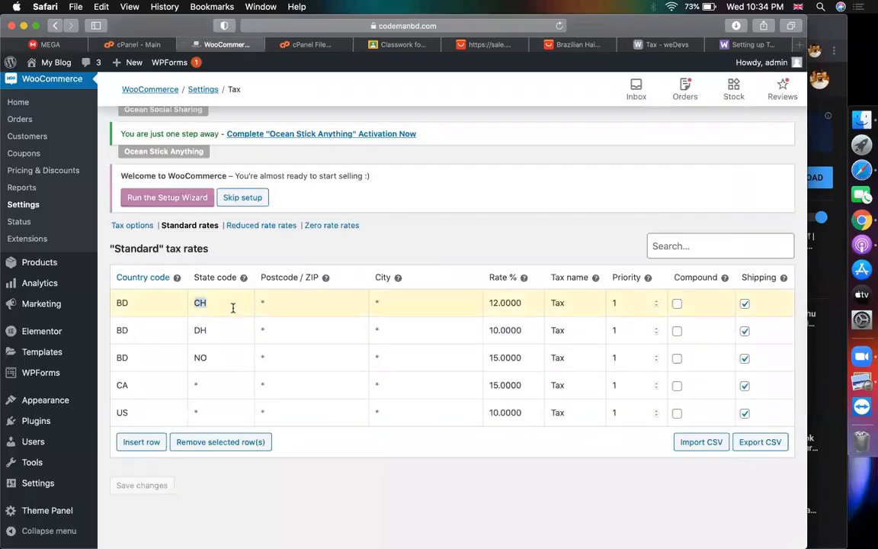
text(*)
double_click(230, 330)
text(*)
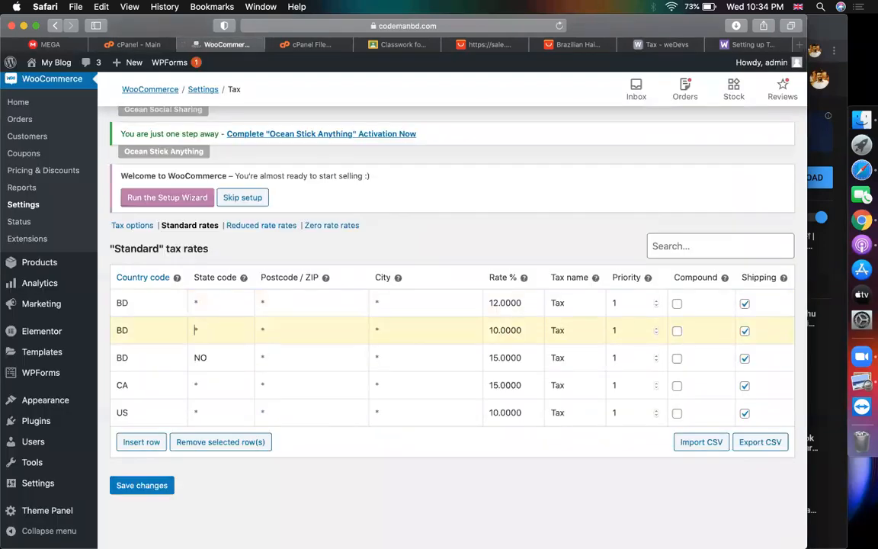
double_click(218, 355)
text(*)
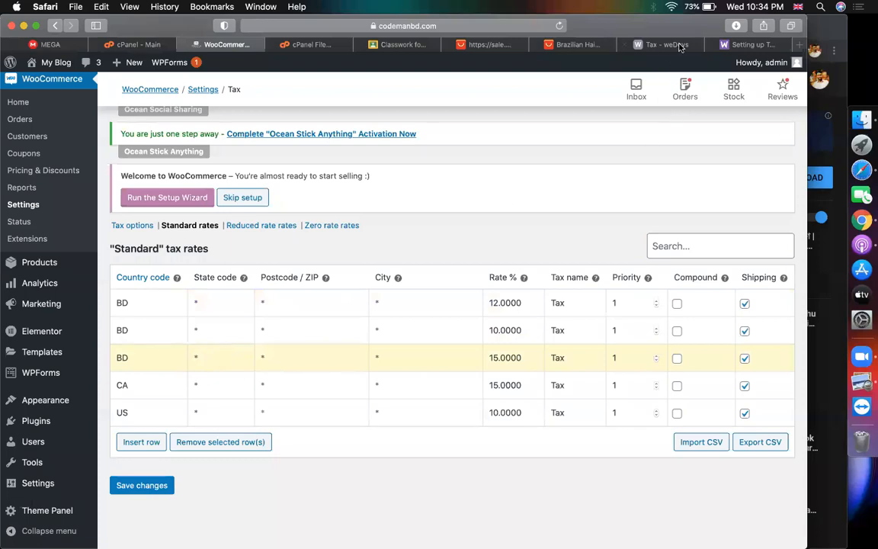
click(677, 44)
Scroll the Setting up Taxes guide down to its tax rate examples
click(726, 43)
scroll(480, 176, up, 20)
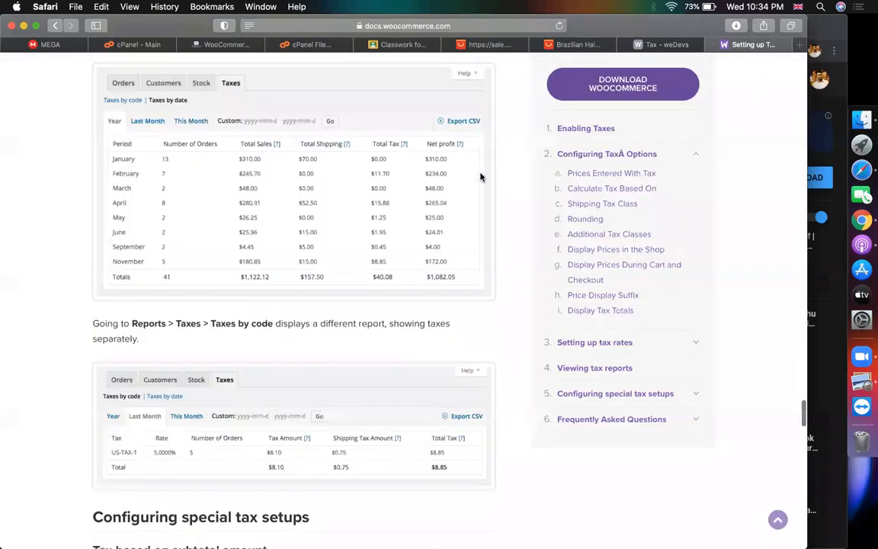
scroll(480, 177, down, 10)
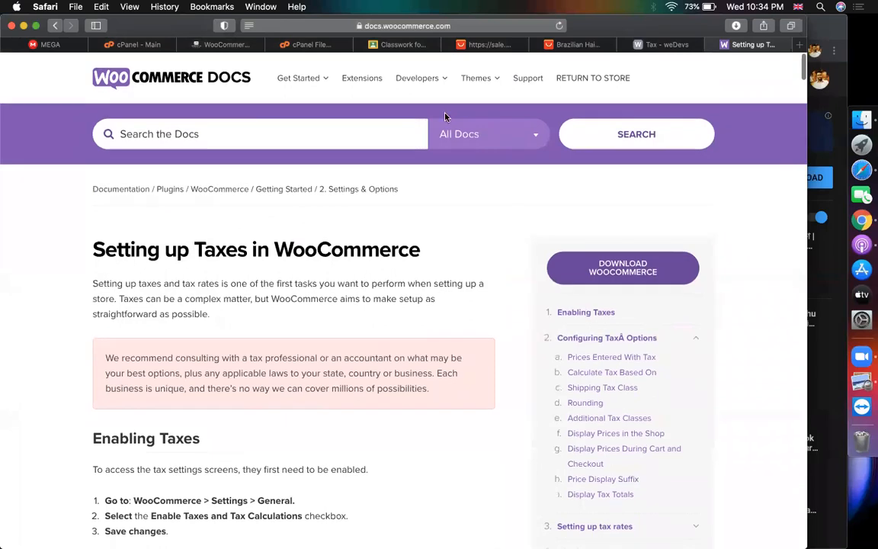
scroll(460, 382, down, 15)
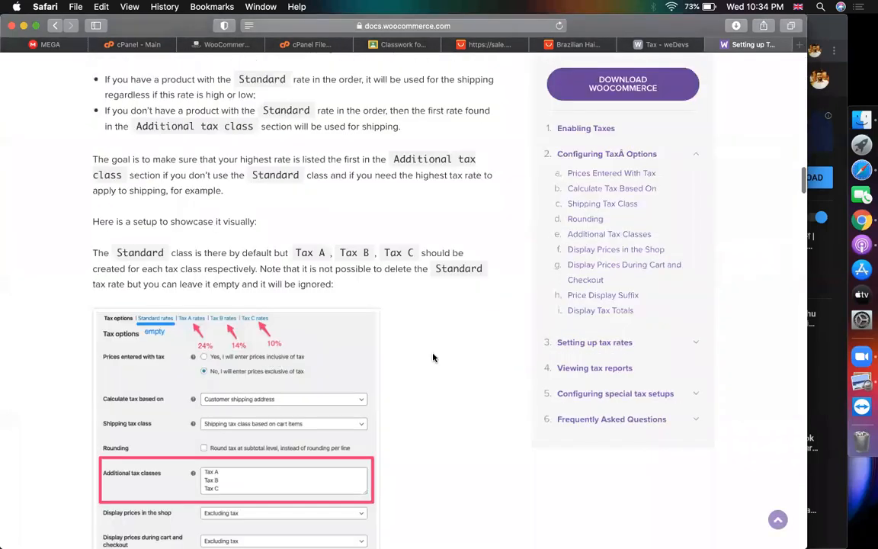
scroll(433, 358, down, 15)
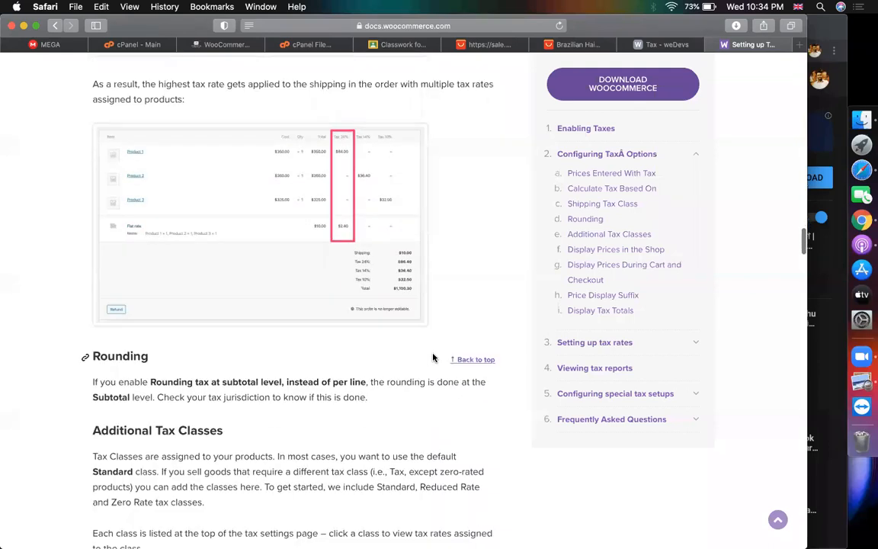
scroll(432, 358, down, 20)
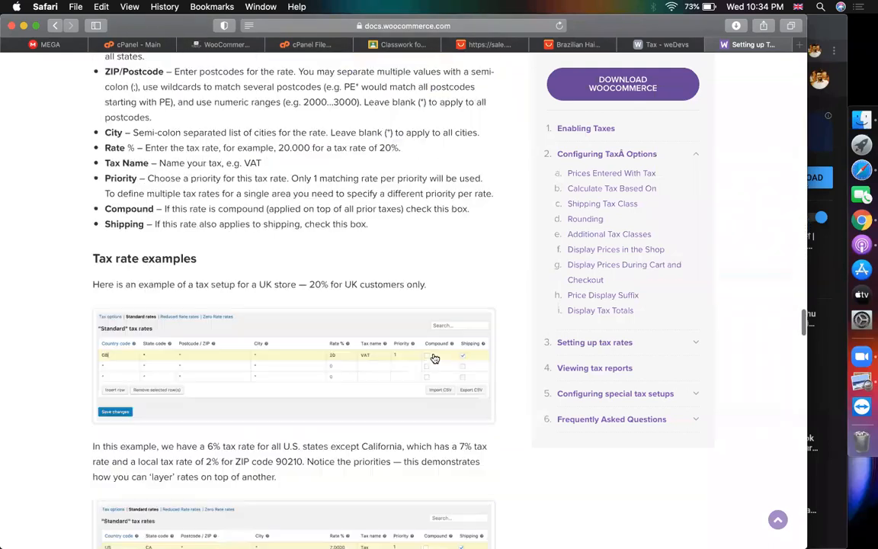
scroll(318, 331, down, 5)
right_click(315, 329)
click(69, 353)
Read the Importing and exporting rates section and select ZIP code 90210 in the example
scroll(194, 287, up, 3)
scroll(195, 287, down, 3)
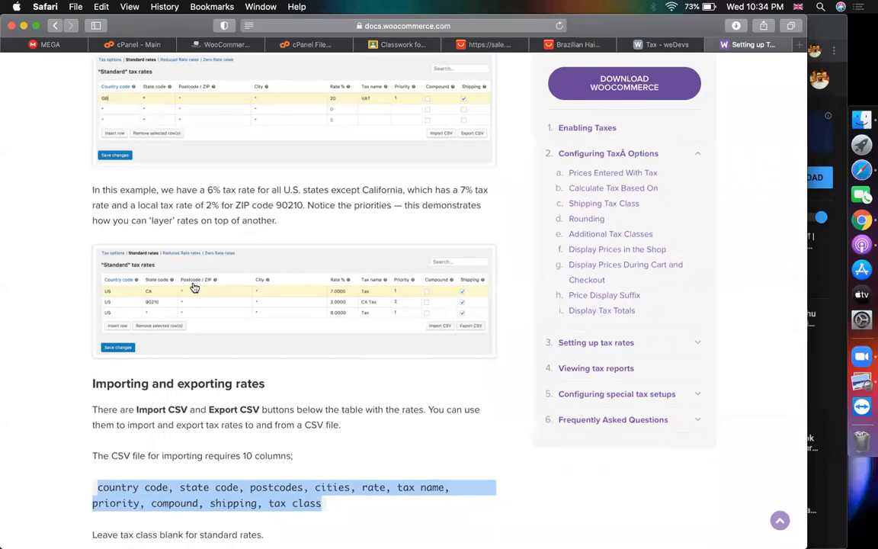
scroll(386, 306, down, 1)
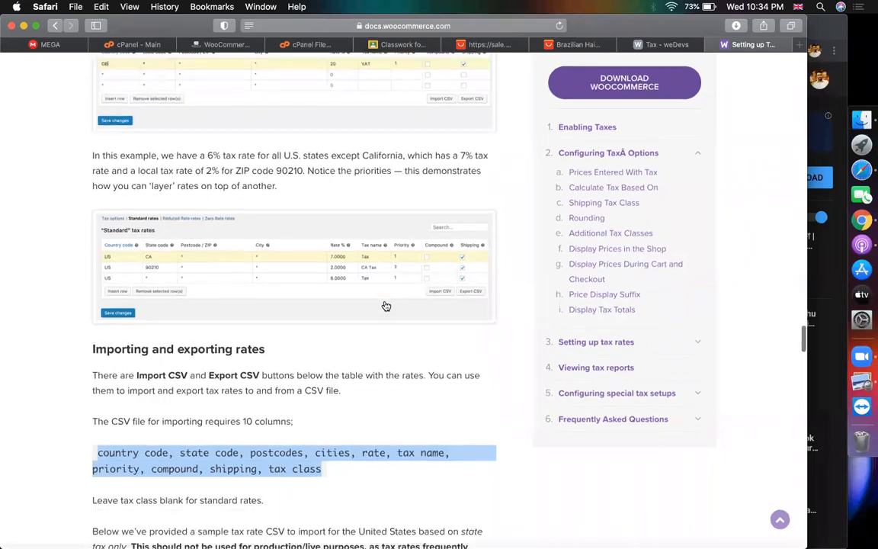
click(417, 353)
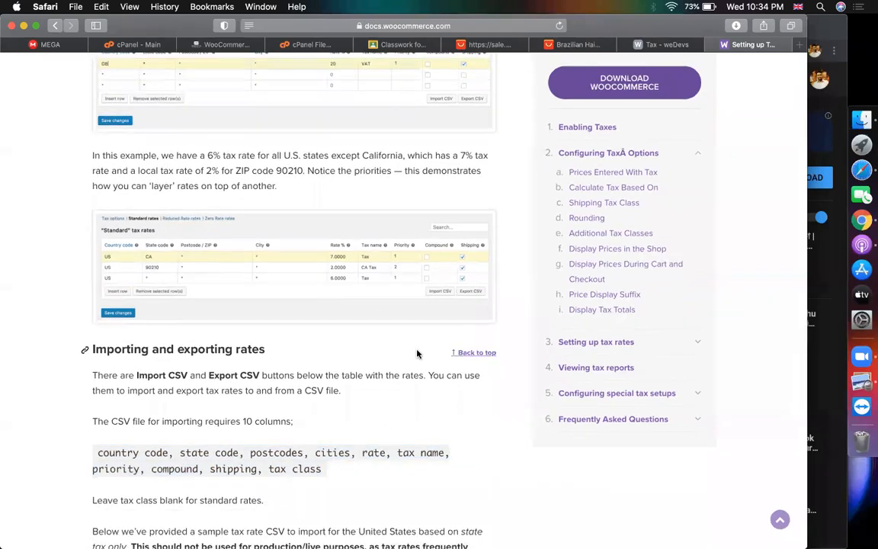
double_click(285, 170)
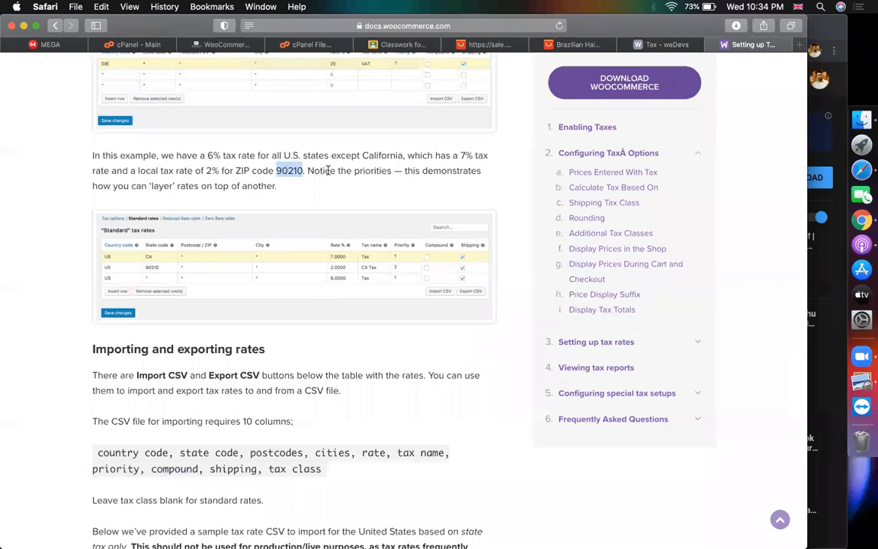
click(801, 47)
Google 'noakhali zip code' and copy the 3850 result
text(noakhali zip code)
key(Return)
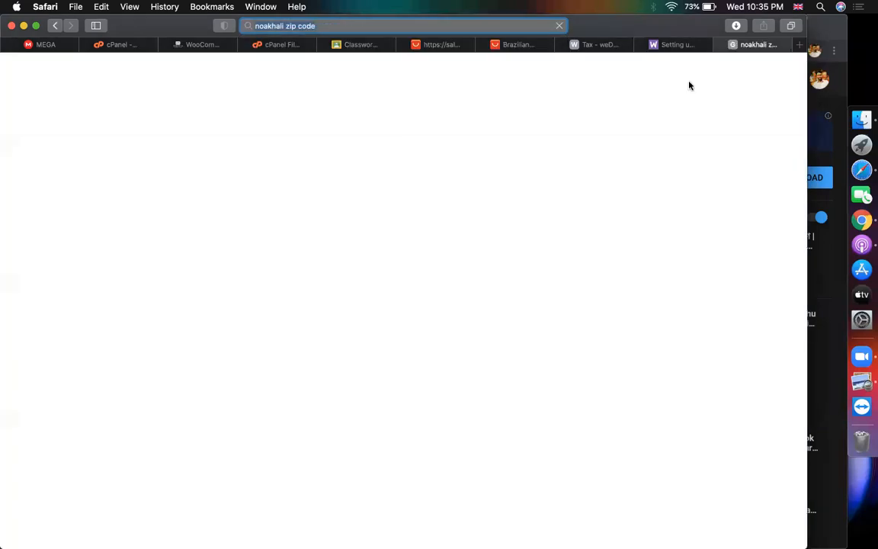
click(140, 309)
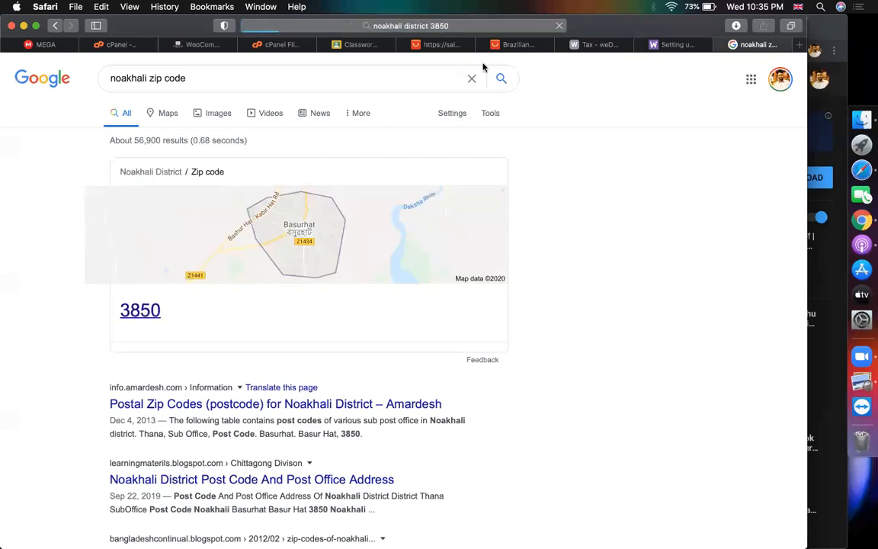
click(54, 26)
double_click(139, 312)
key(super+c)
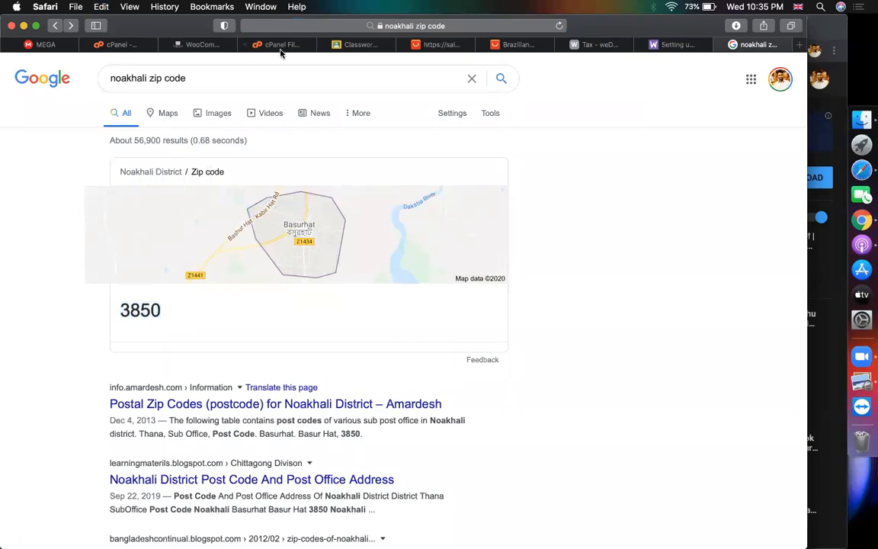
click(200, 44)
Paste 3850 into the first BD rate's state code and postcode and rename it Tax-NOAKHALI
click(220, 303)
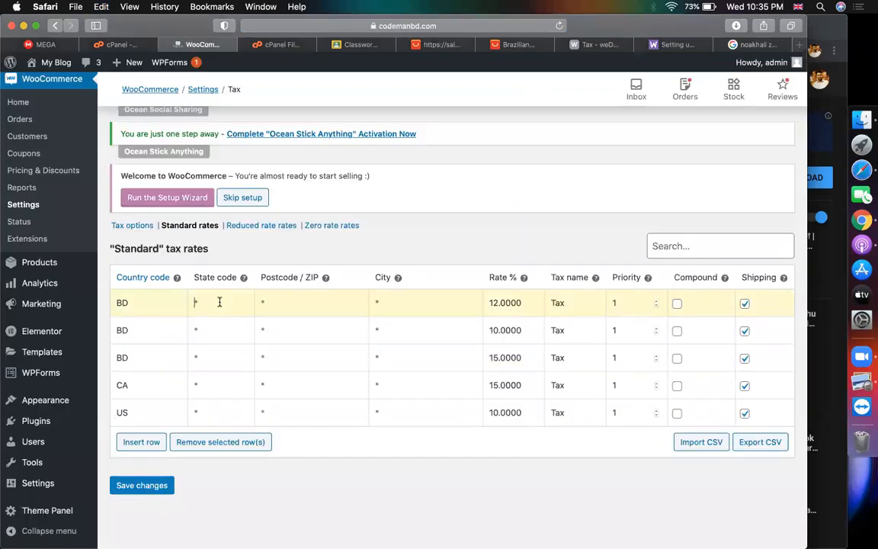
key(super+v)
click(298, 303)
key(super+v)
click(579, 304)
text(-NOAKHALI)
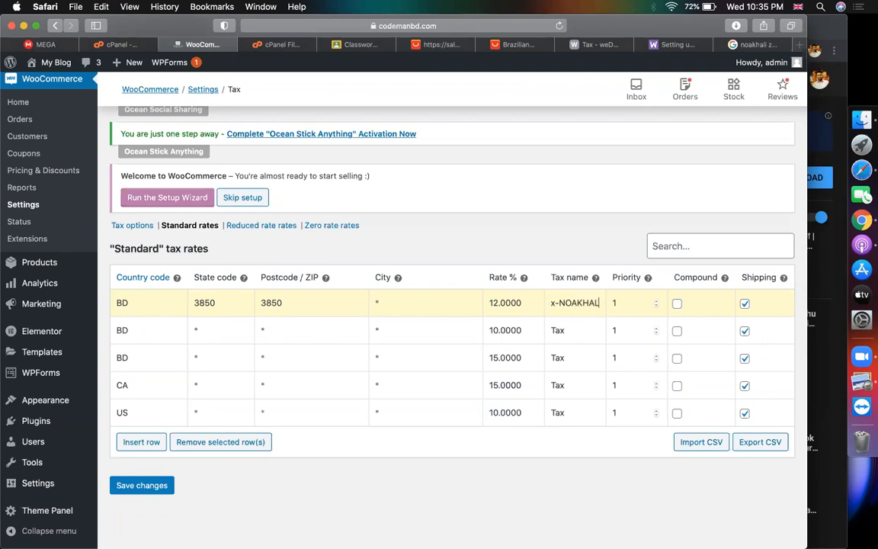
click(214, 335)
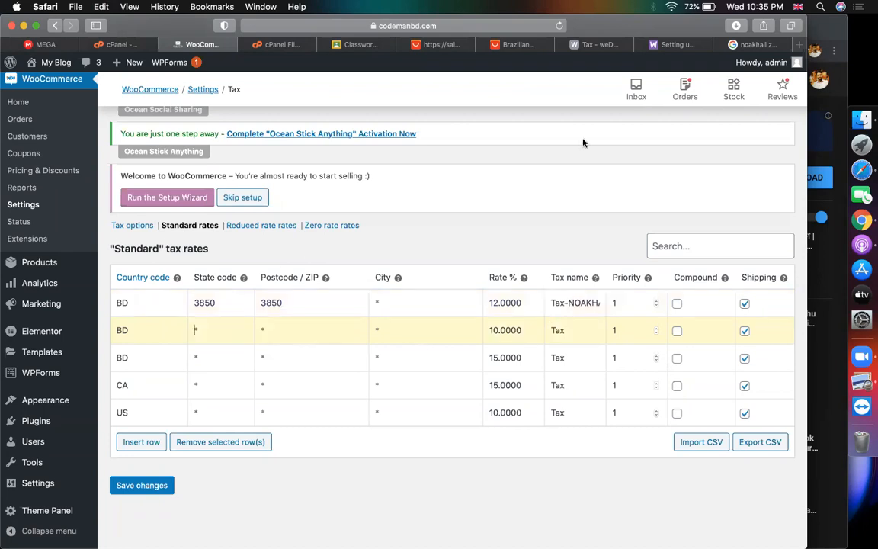
click(754, 44)
Change the search to 'bandarban zip code' and copy the 4600 result
double_click(134, 78)
text(bandarban zip code)
key(Return)
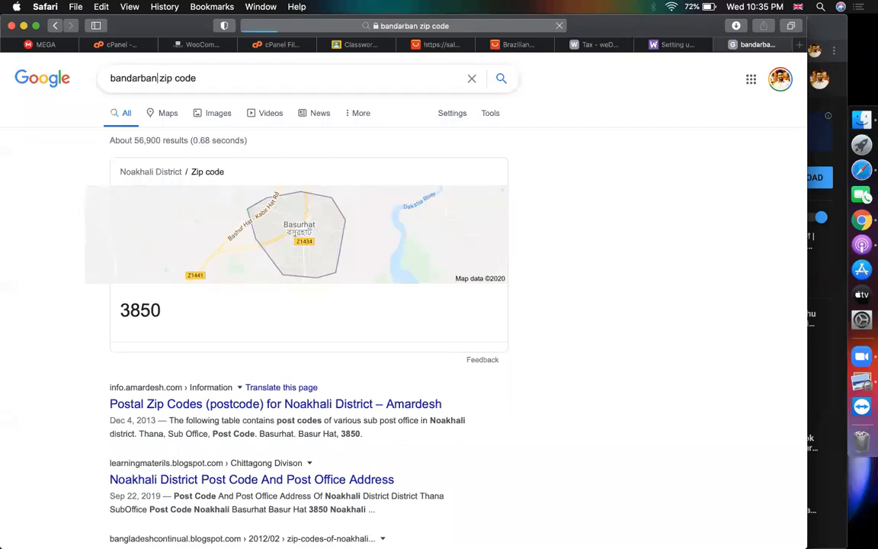
double_click(122, 176)
key(super+c)
click(197, 44)
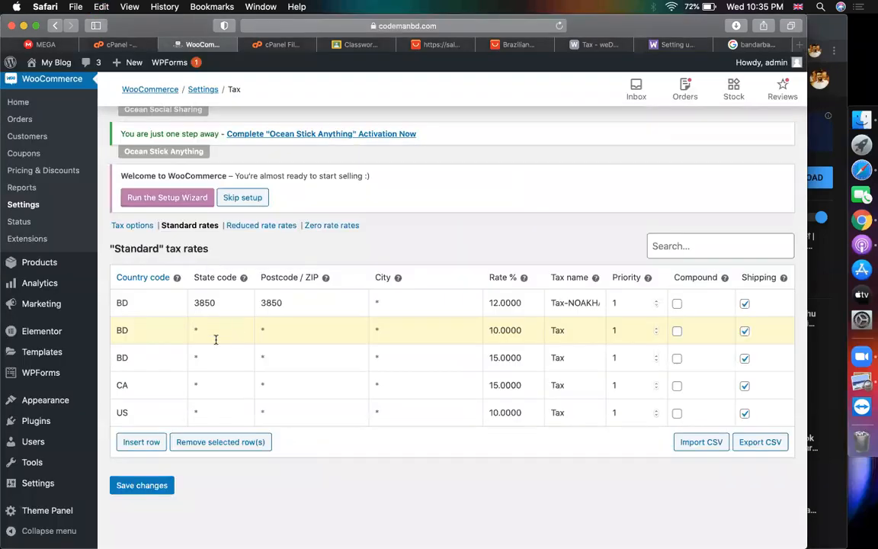
Enter 4600 as the 10% BD rate's state code and postcode, then return to Google's Bandarban results
key(super+v)
click(298, 337)
text(4600)
click(211, 359)
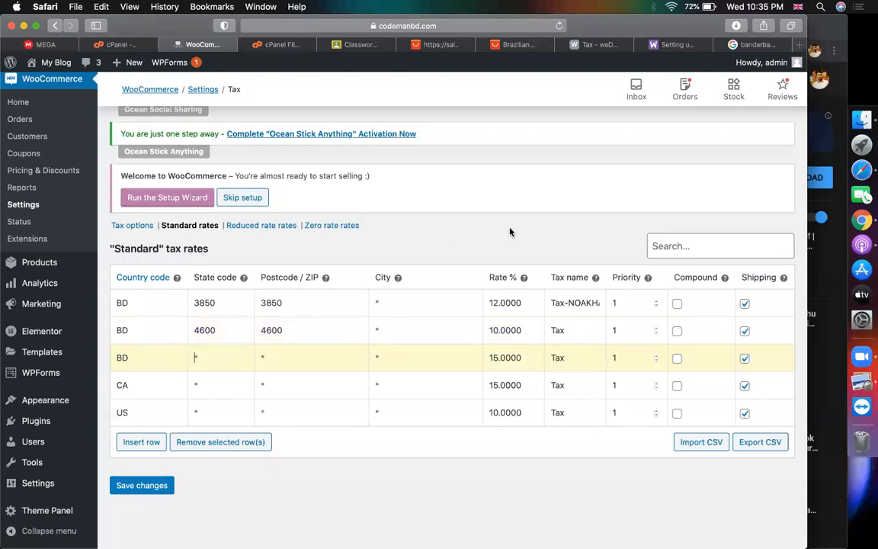
click(751, 46)
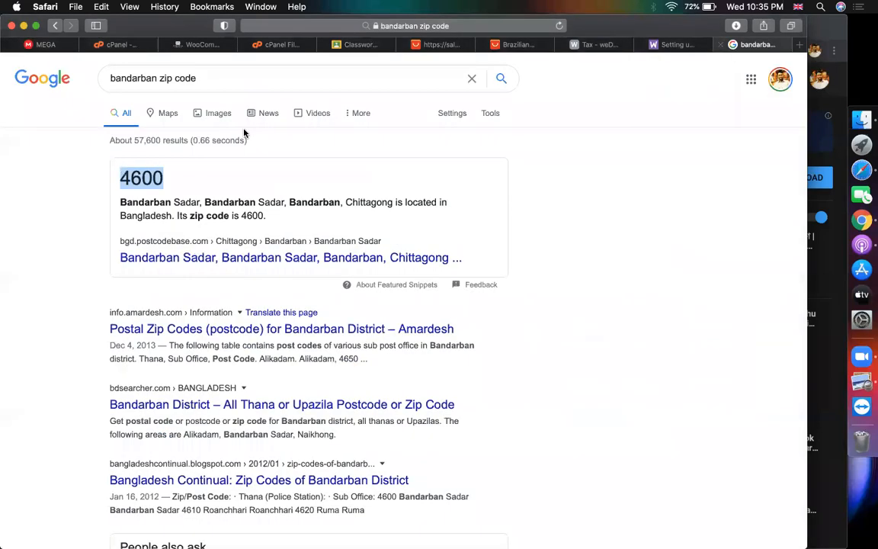
Search Google for 'rangamati zip code' and select the 4500 postcode in the result snippet
double_click(131, 78)
text(rangamati)
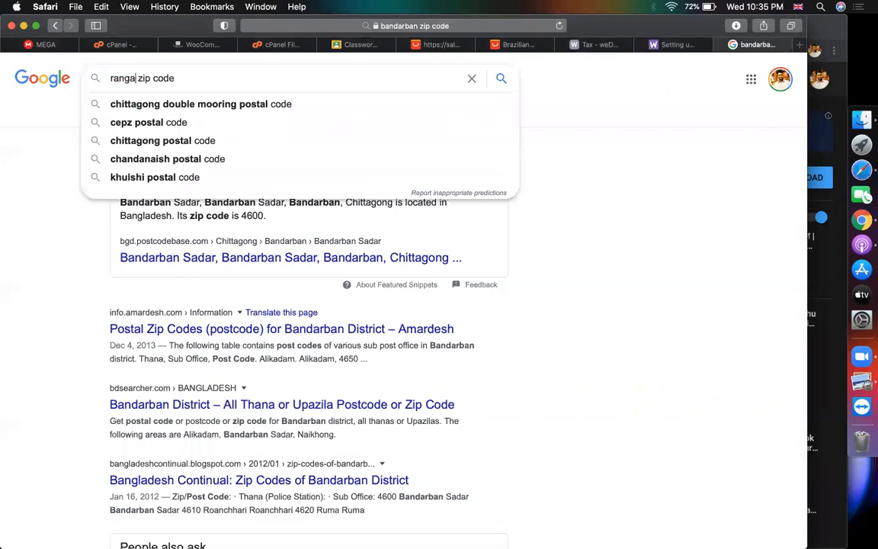
key(Return)
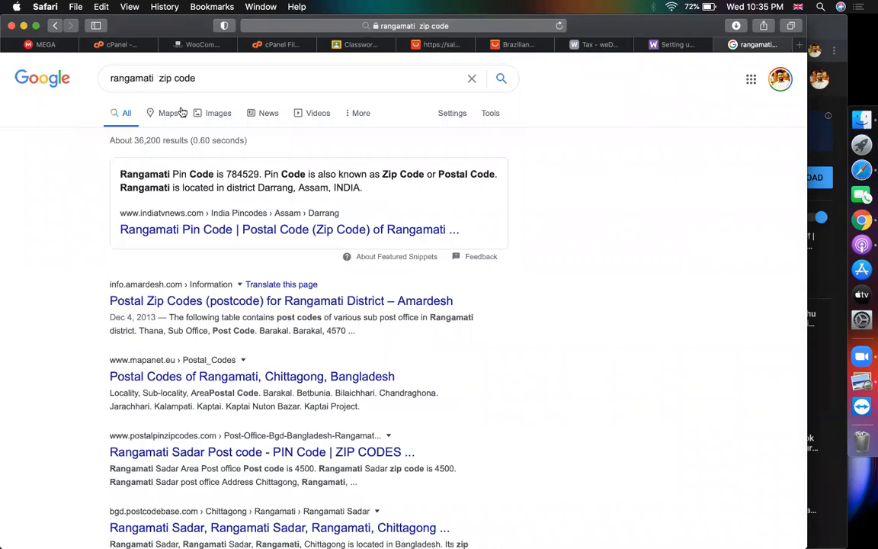
click(158, 77)
key(Return)
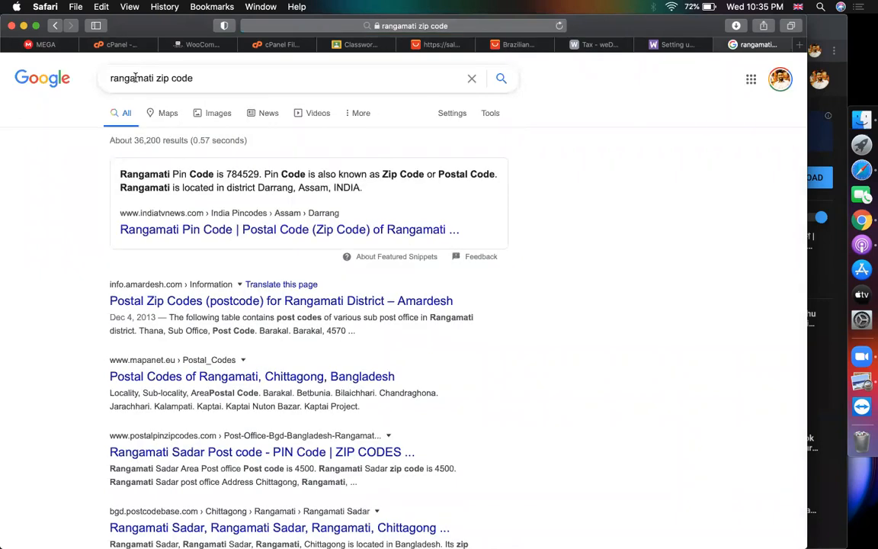
double_click(136, 78)
click(603, 178)
key(Tab)
key(Tab)
key(Tab)
key(Tab)
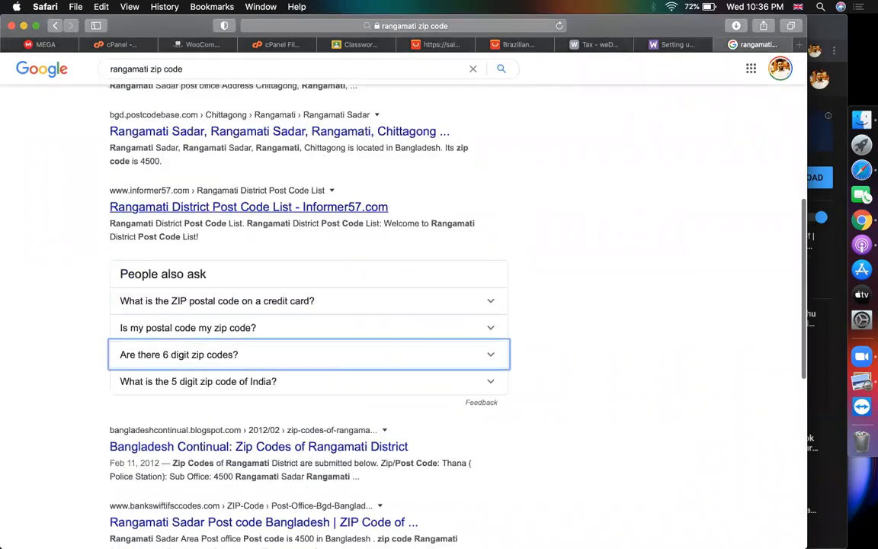
click(165, 160)
drag(165, 160, 155, 162)
double_click(146, 161)
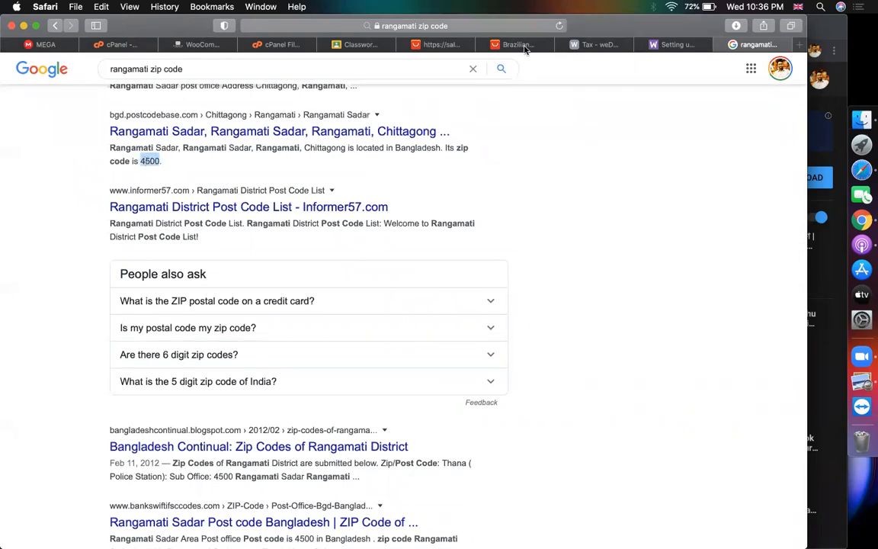
Paste 4500 into the 15% BD rate's state code and postcode fields
click(196, 46)
click(233, 356)
key(super+v)
click(320, 360)
key(super+v)
Append _BANDARBAN and -RANGAMATI to the Bandarban and Rangamati rows' tax names
click(602, 327)
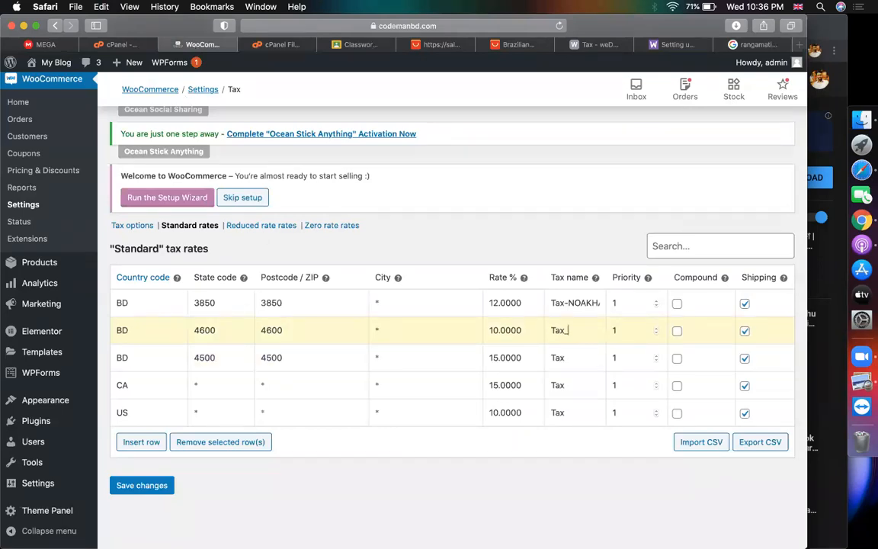
text(_BANDARBAN)
click(578, 358)
text(-RANGAMATI)
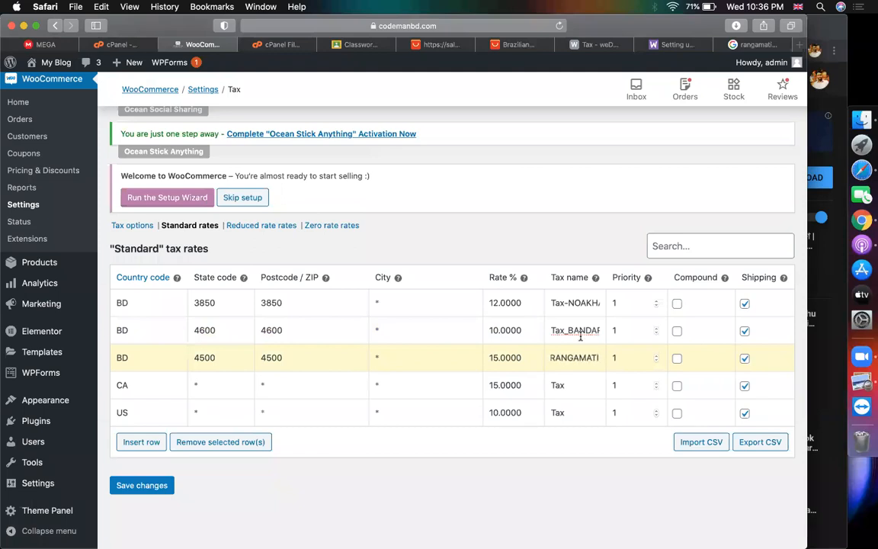
click(503, 254)
Review the rows' tax names and the first row's 3850 state code and postcode
click(416, 336)
triple_click(564, 333)
triple_click(565, 355)
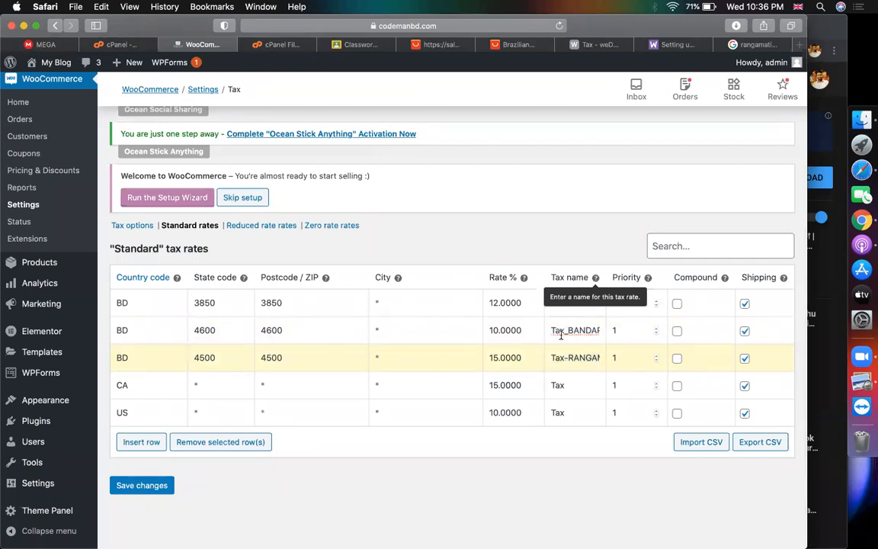
triple_click(557, 327)
double_click(563, 353)
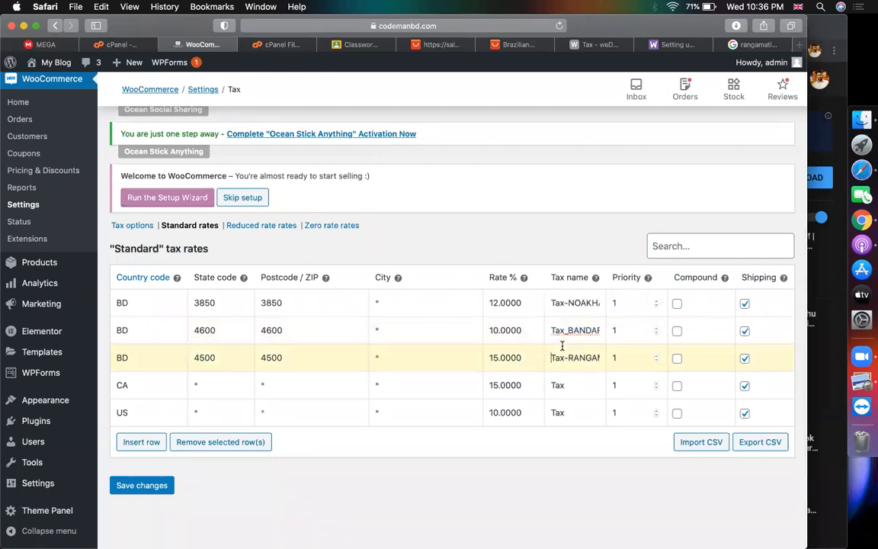
double_click(571, 302)
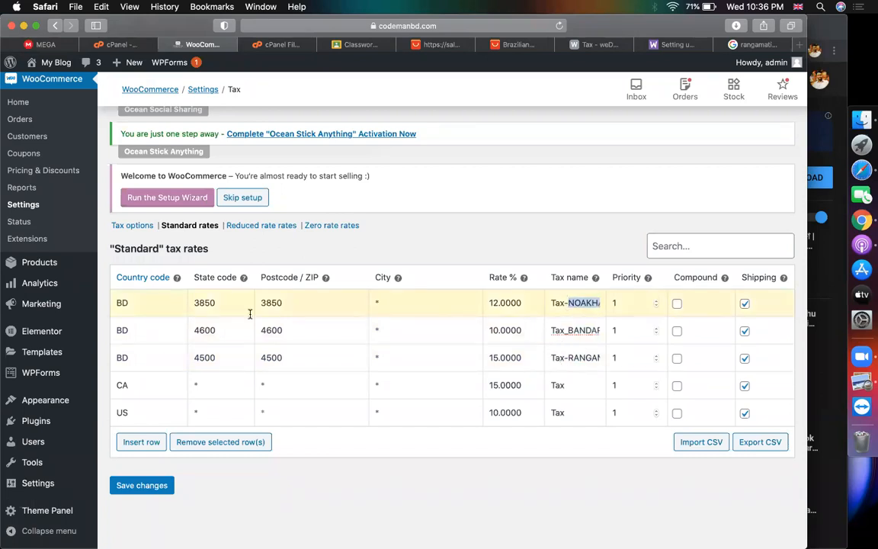
click(224, 302)
double_click(208, 309)
double_click(295, 309)
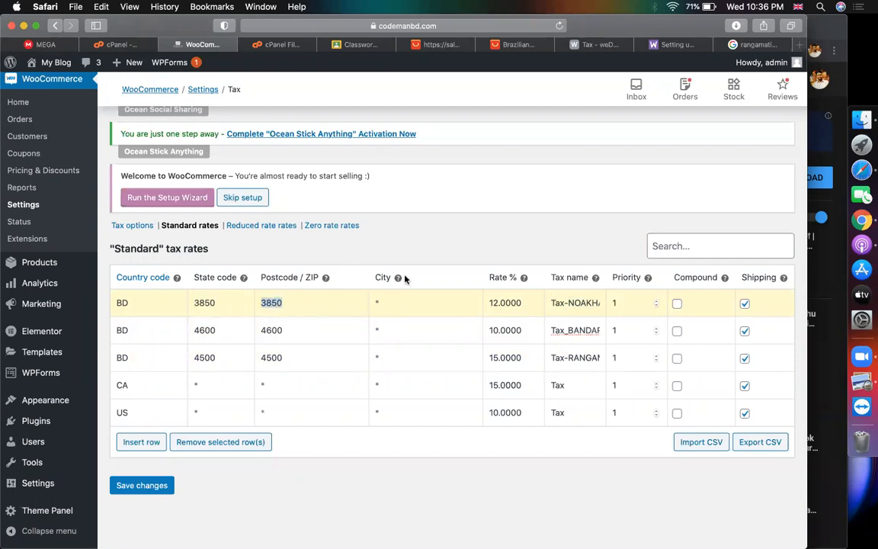
click(449, 258)
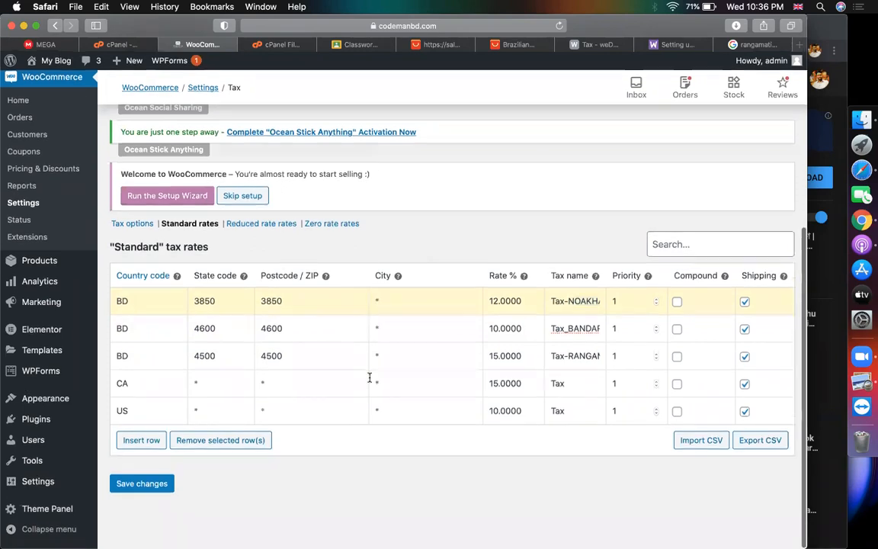
Save the tax rates and return to the weDevs tax documentation
click(142, 486)
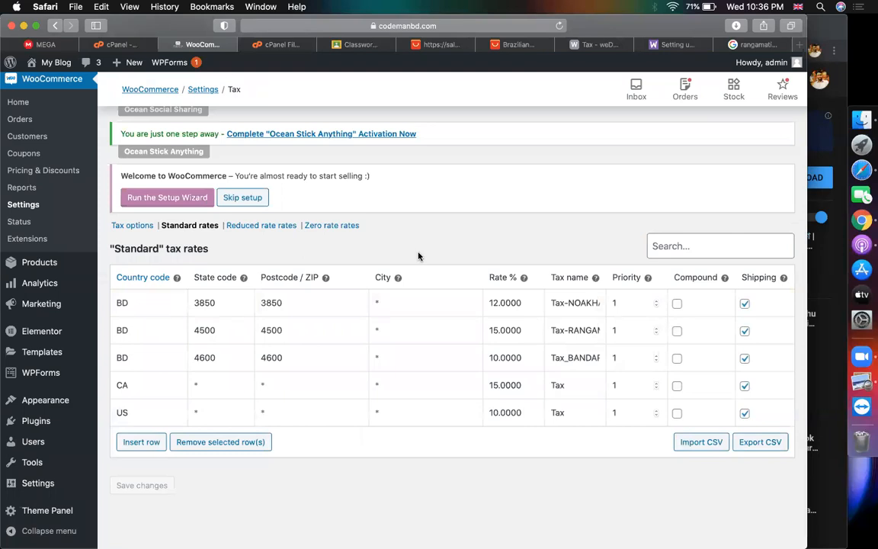
double_click(282, 303)
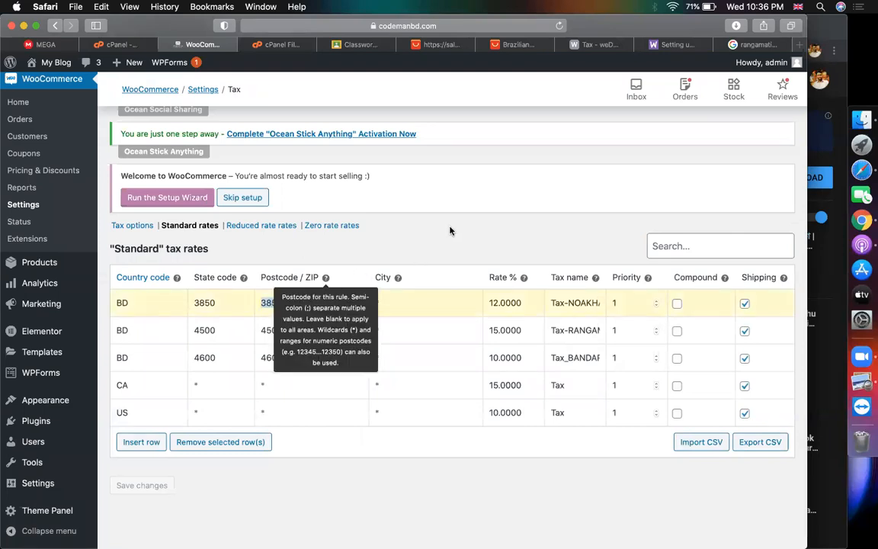
click(604, 44)
Read the Vendor Usage section on choosing tax classes, then switch back to WooCommerce admin
scroll(481, 335, down, 5)
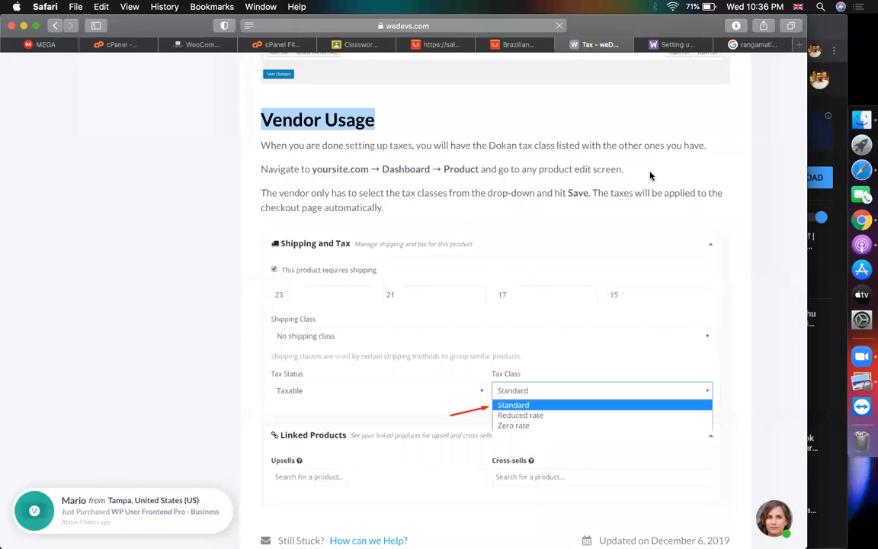
scroll(530, 269, down, 3)
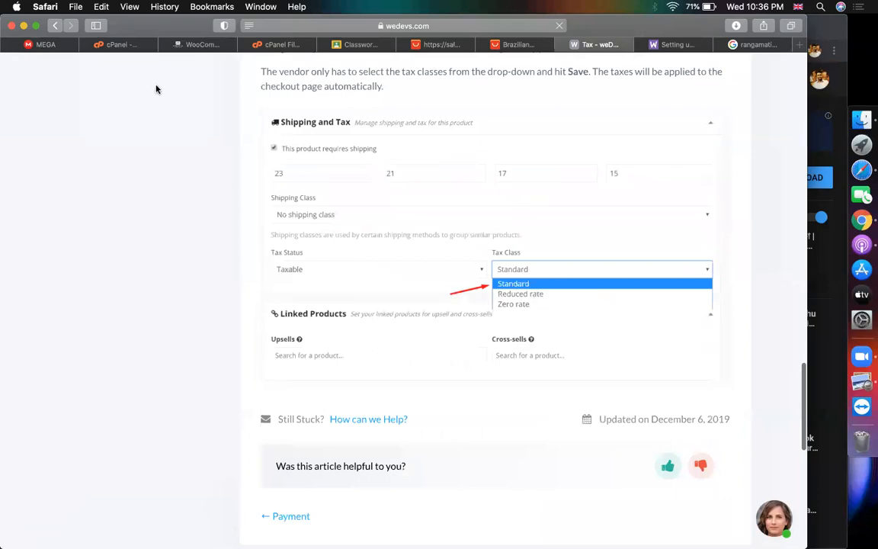
click(200, 44)
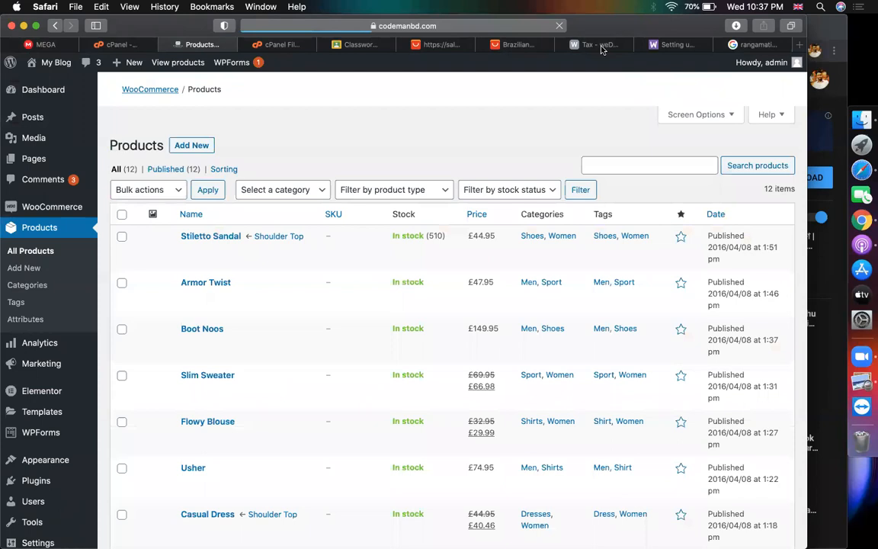
Open Stiletto Sandal for editing, then go back to the weDevs guide's Tax Class example
scroll(218, 327, down, 3)
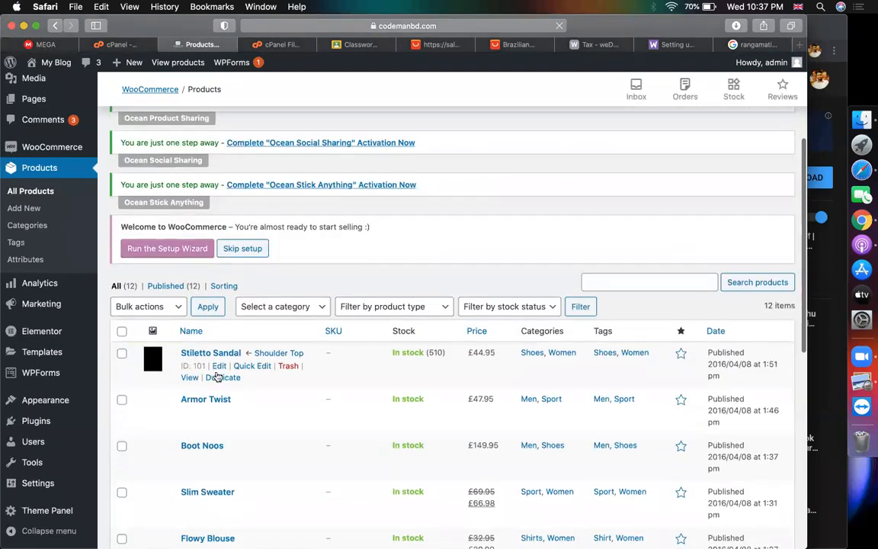
click(219, 367)
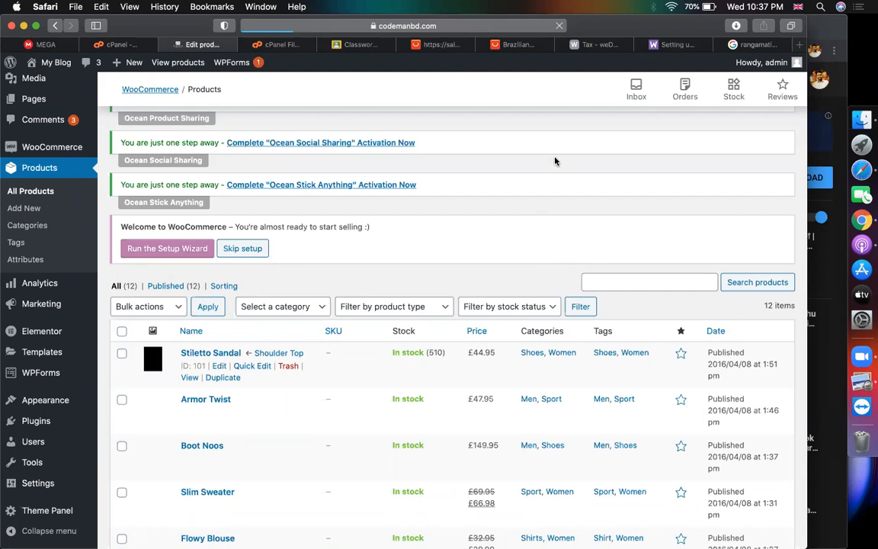
click(586, 45)
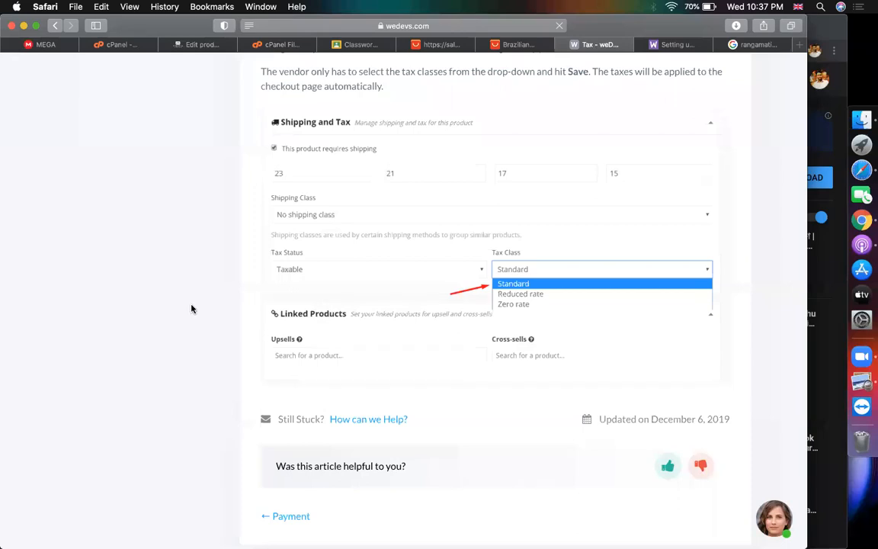
scroll(192, 307, up, 2)
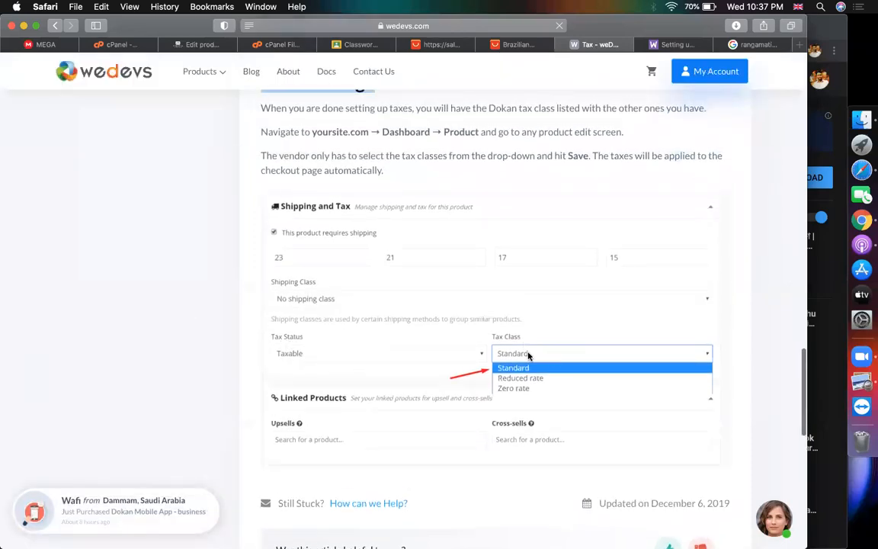
Switch back to the Stiletto Sandal Edit Product page and let it load
click(194, 44)
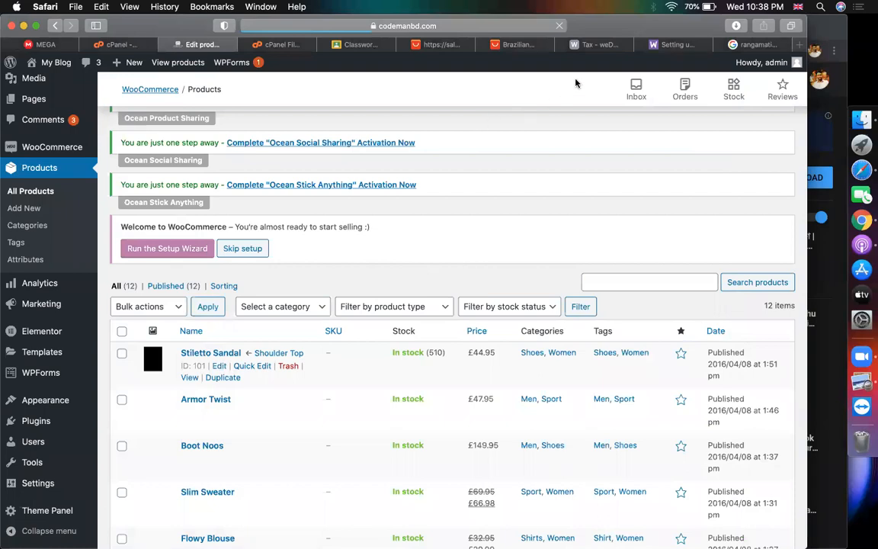
mouse_move(602, 45)
Confirm Stiletto Sandal is Taxable with Standard tax class, then return to the weDevs guide
scroll(429, 251, down, 15)
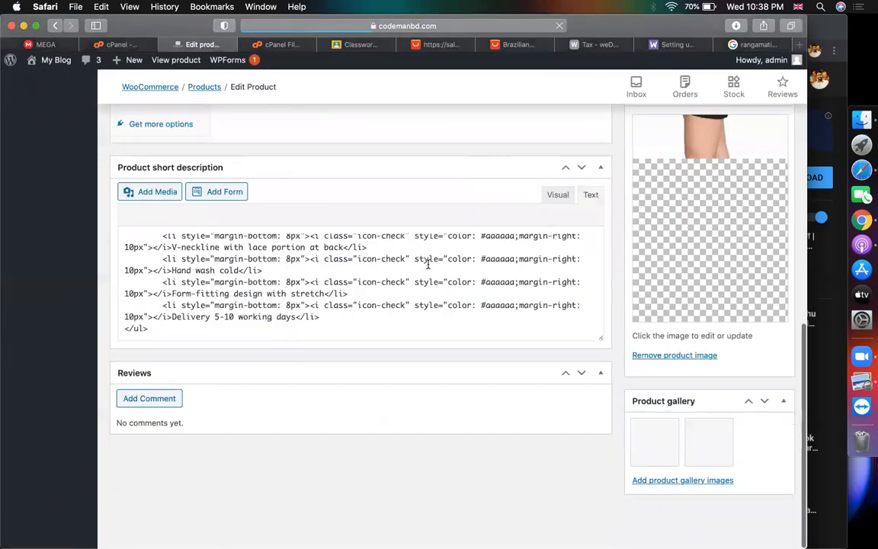
scroll(428, 264, up, 5)
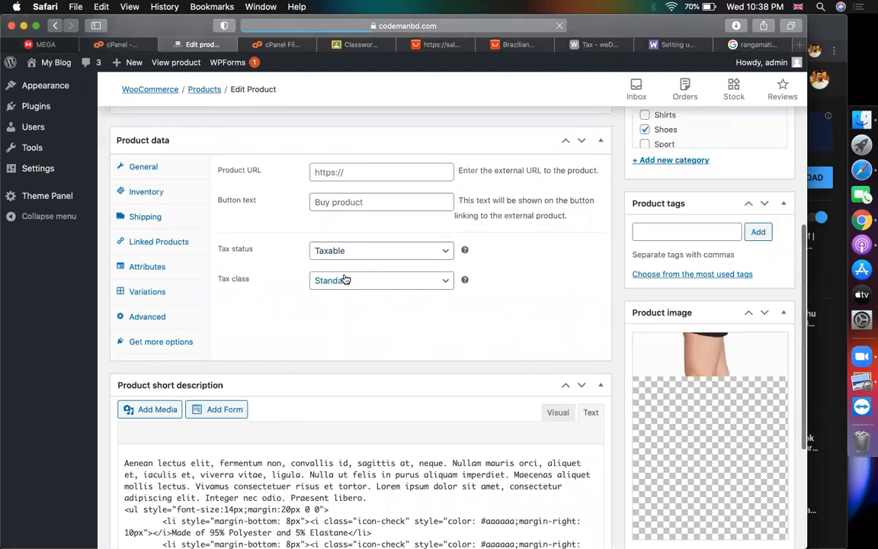
scroll(333, 263, up, 10)
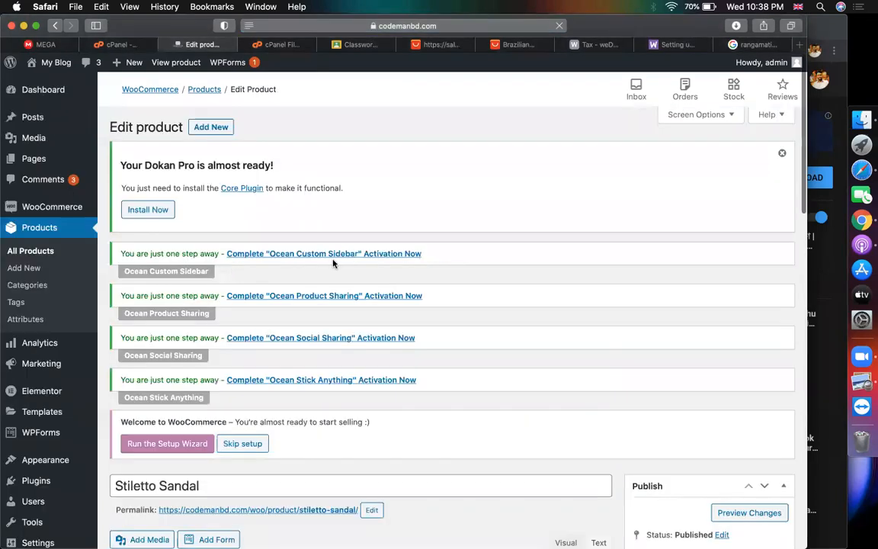
scroll(333, 263, down, 15)
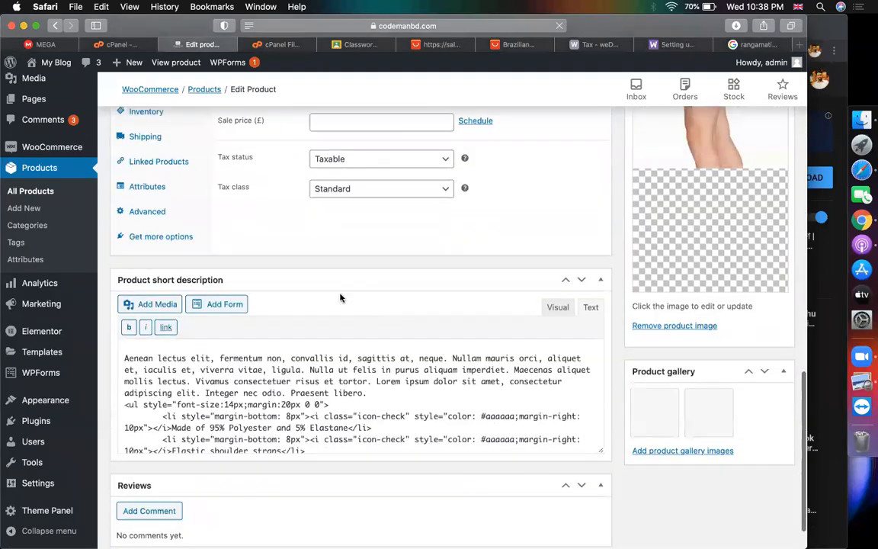
scroll(341, 297, up, 4)
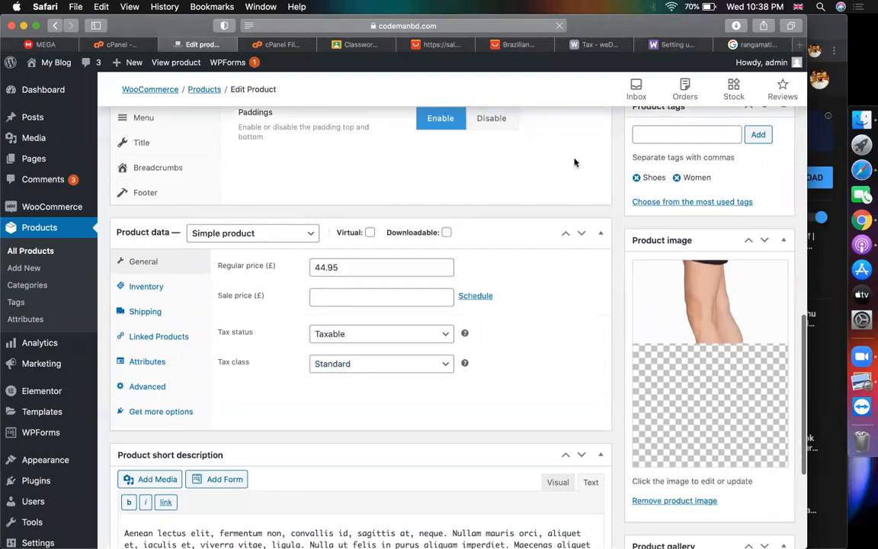
click(663, 44)
click(589, 45)
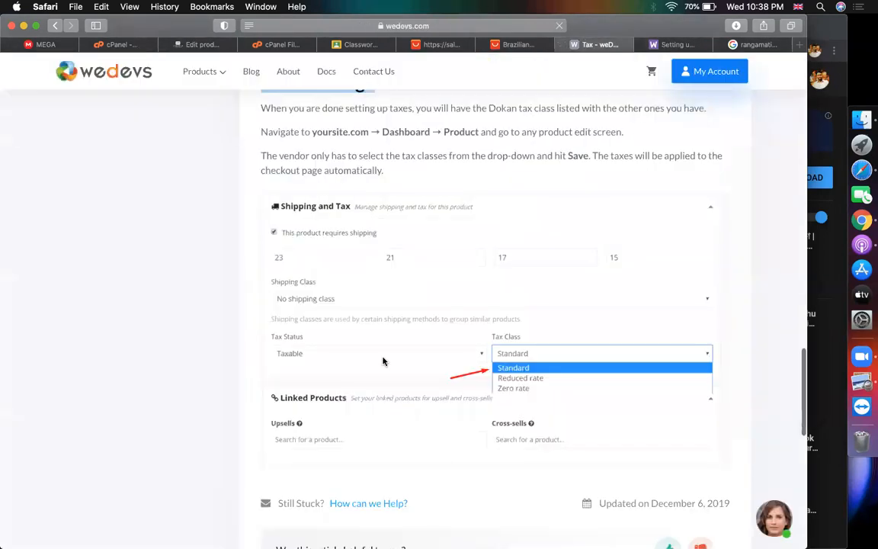
Open the Installed Pages article and highlight the three-shortcode-pages sentence and dashboard shortcode
scroll(244, 451, up, 10)
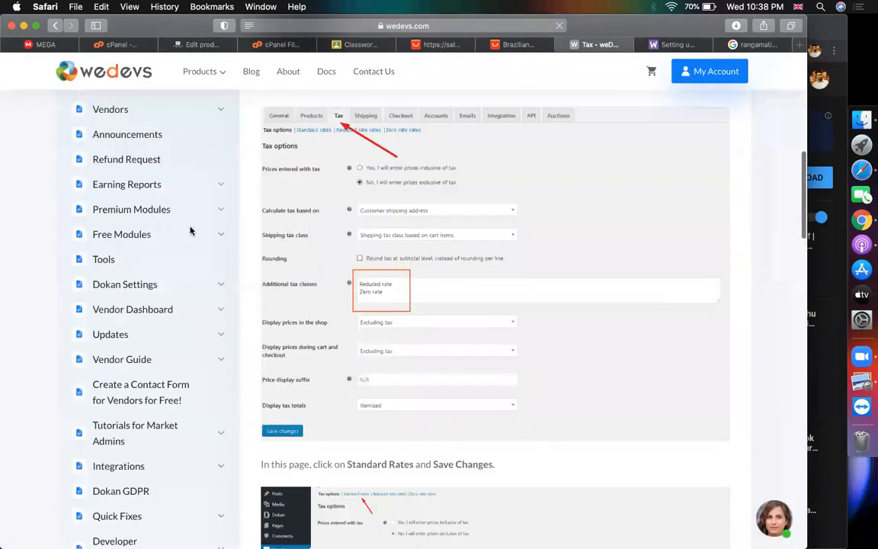
scroll(190, 231, up, 10)
scroll(115, 334, down, 3)
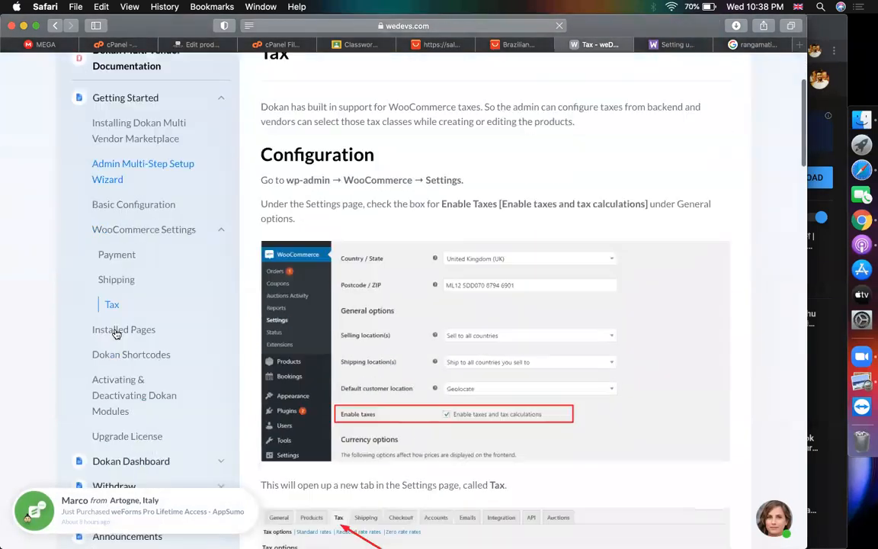
click(118, 329)
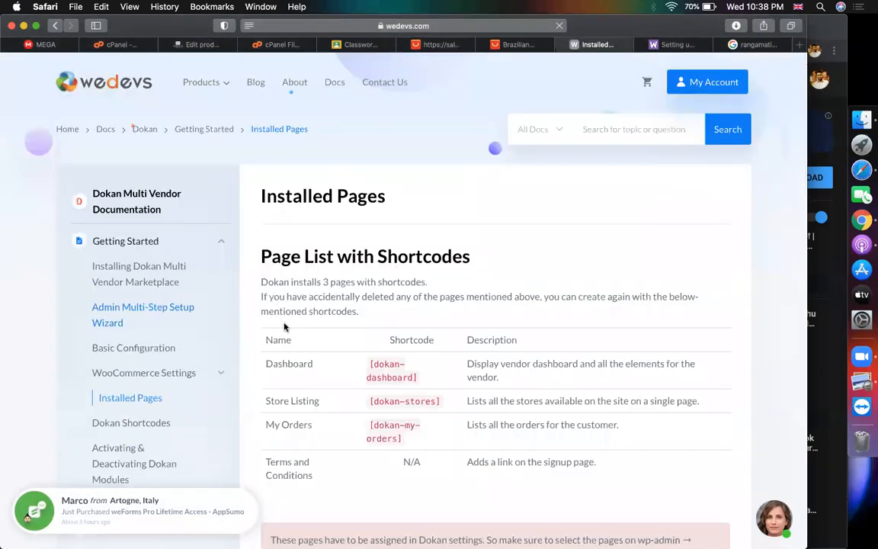
scroll(284, 326, down, 2)
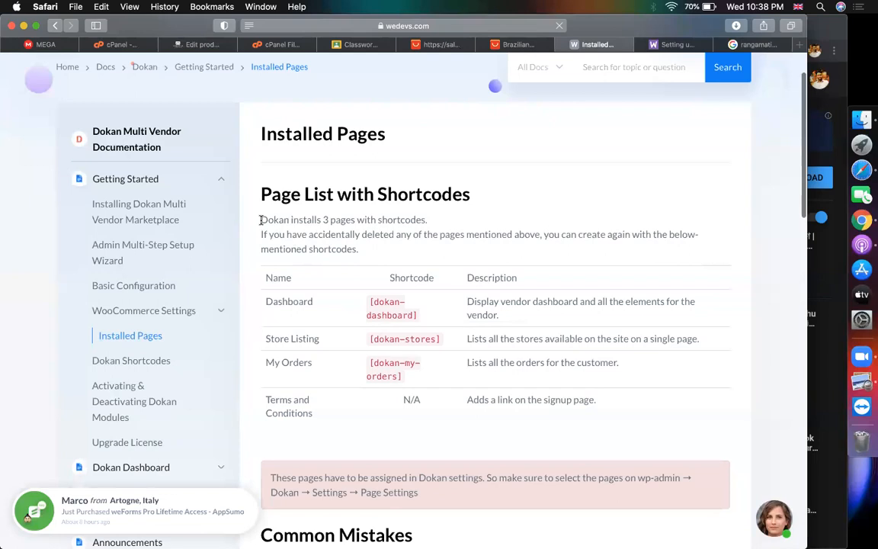
drag(261, 220, 436, 219)
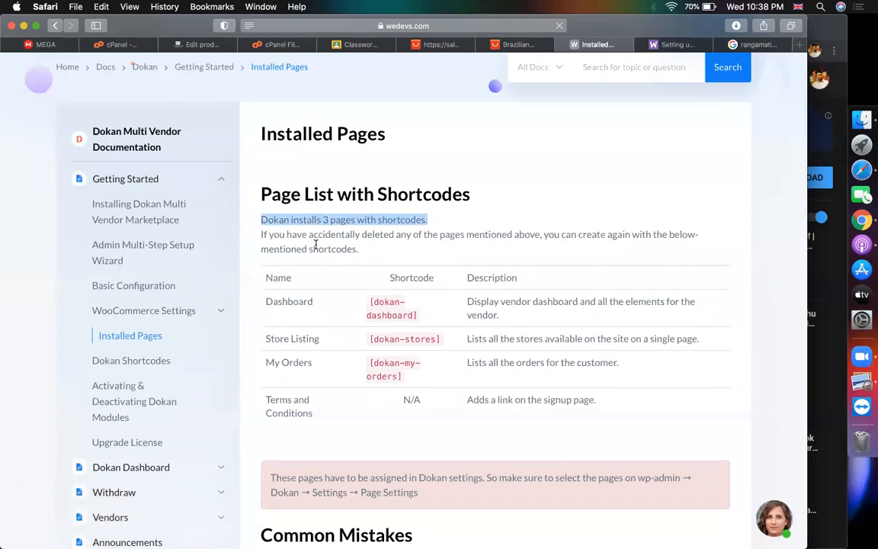
mouse_move(407, 302)
mouse_down()
mouse_move(411, 309)
mouse_move(371, 302)
mouse_move(417, 316)
mouse_up()
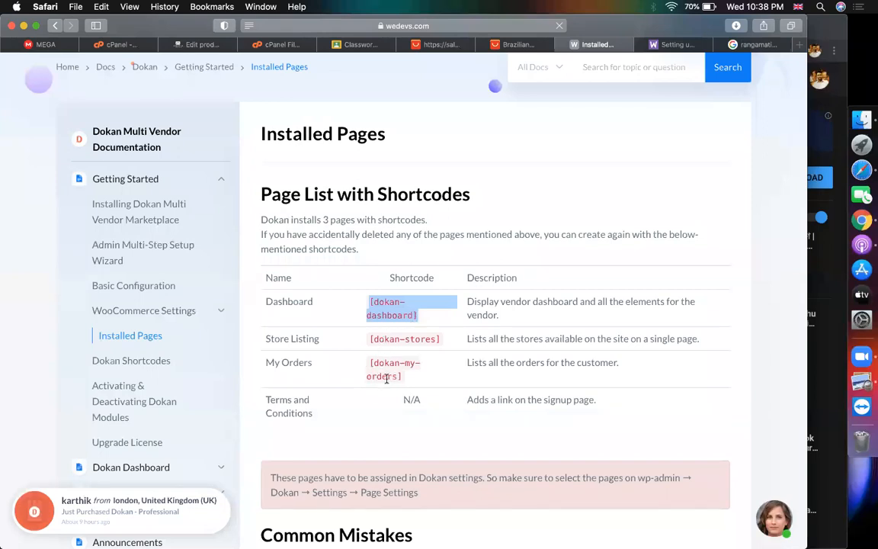
Select Dashboard, Listing and My Orders in the shortcode table, then return to Edit Product
scroll(384, 385, down, 5)
scroll(387, 382, up, 8)
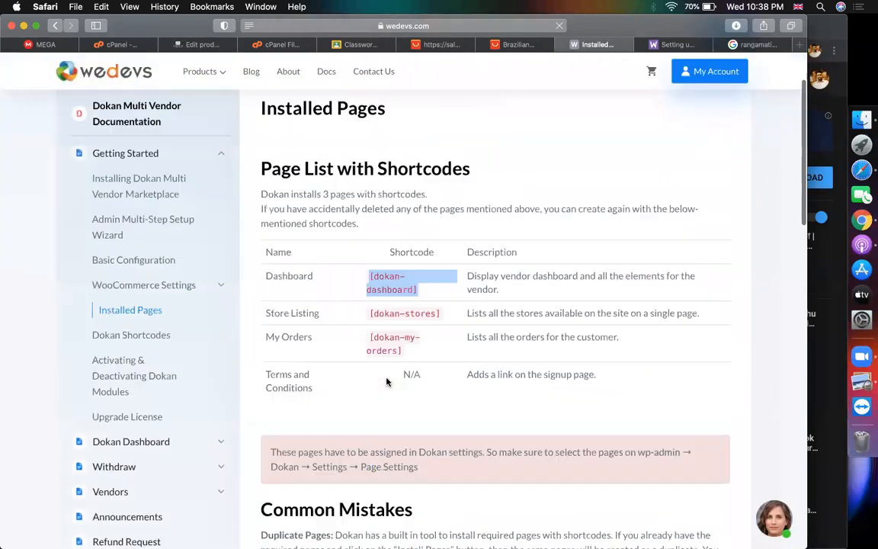
double_click(269, 330)
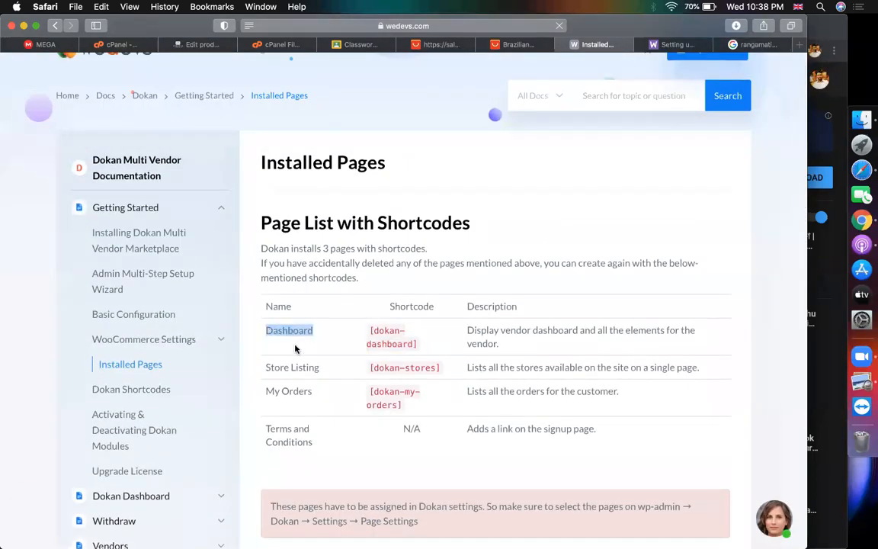
double_click(294, 368)
triple_click(287, 385)
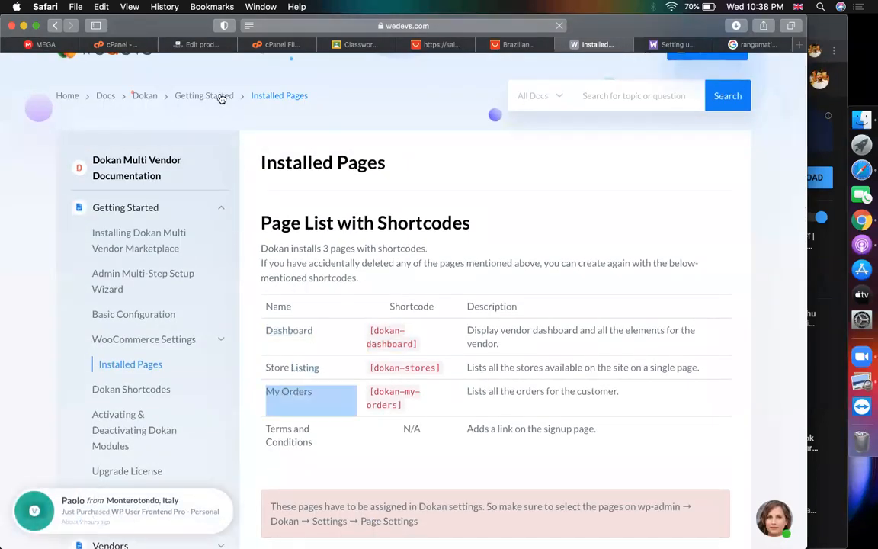
click(193, 44)
Open the WordPress All Pages list, then glance back at the Installed Pages docs
scroll(9, 286, up, 3)
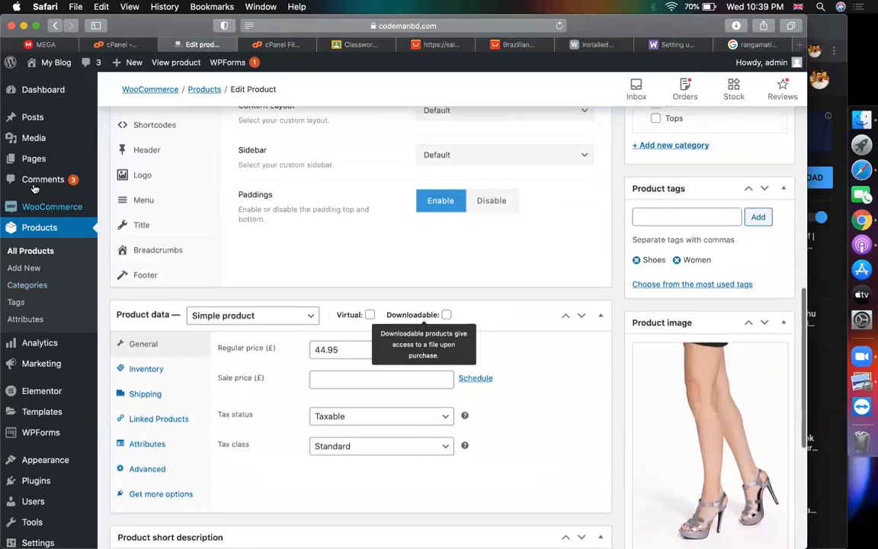
click(122, 160)
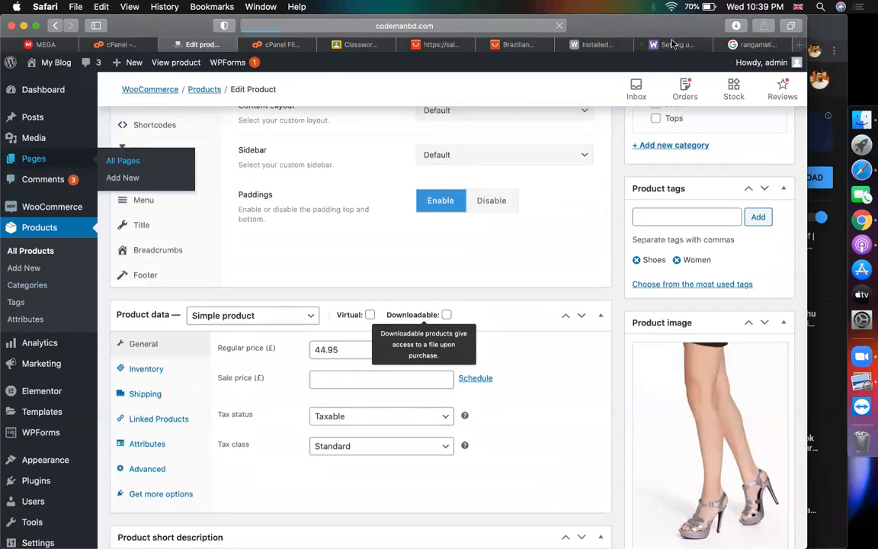
click(586, 44)
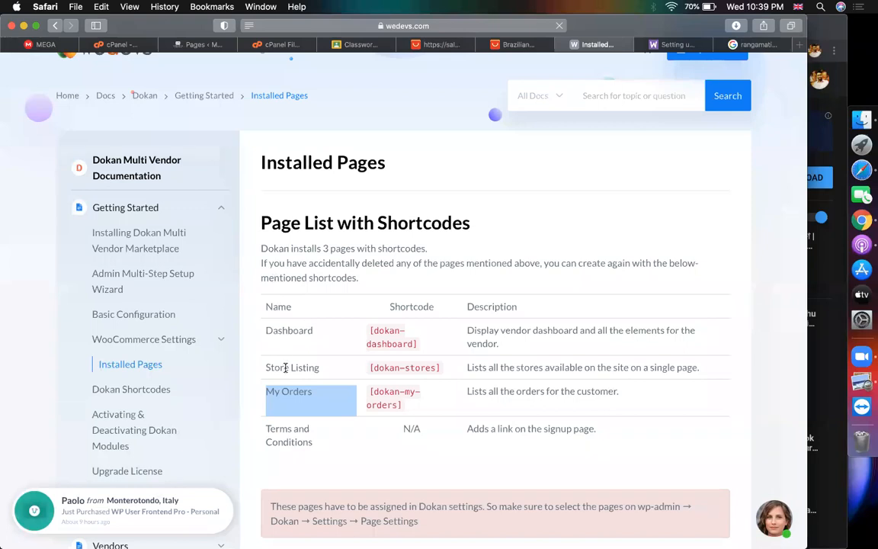
Scroll through the 11 site pages, including Cart, Checkout and Shop, then return to the docs
click(197, 45)
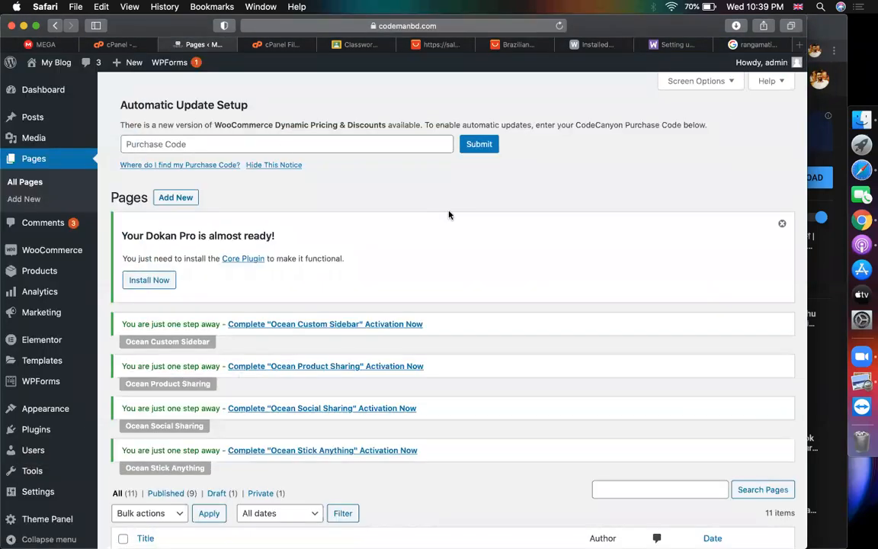
scroll(407, 194, down, 10)
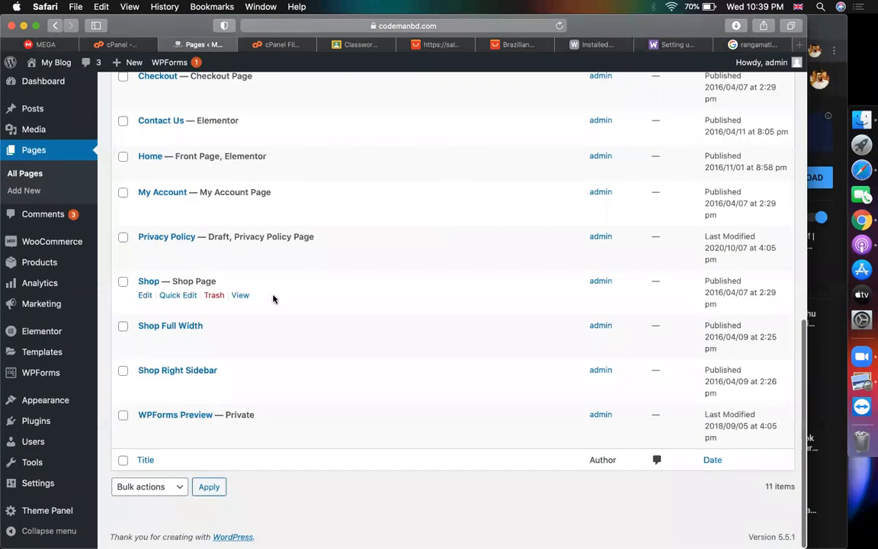
scroll(273, 298, up, 10)
scroll(662, 333, down, 5)
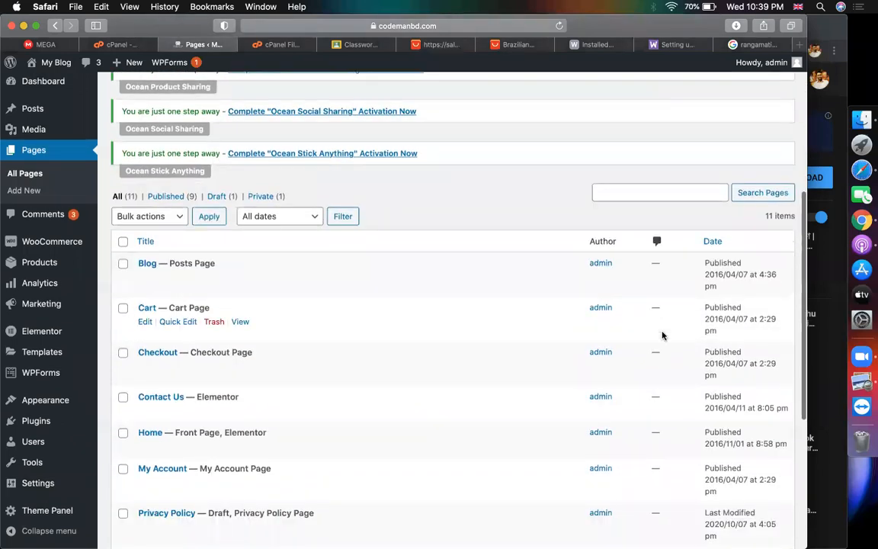
scroll(446, 305, down, 5)
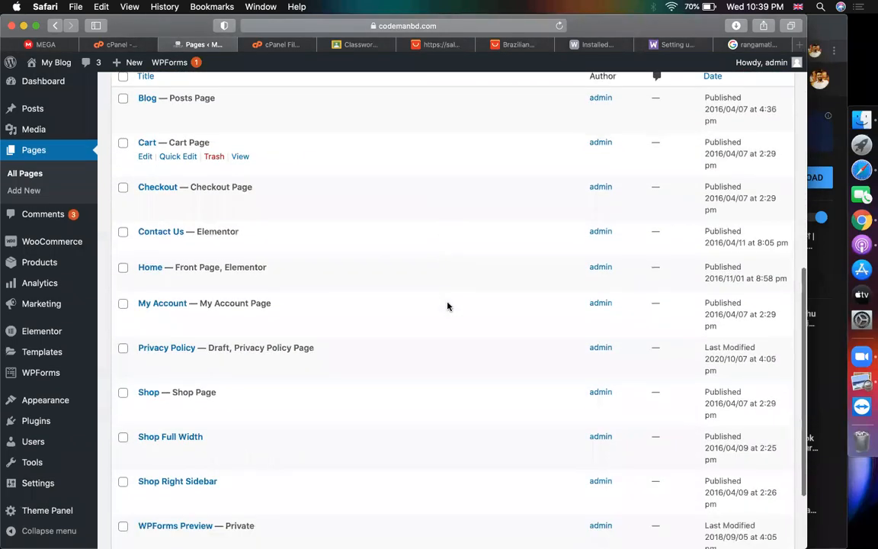
scroll(447, 306, up, 5)
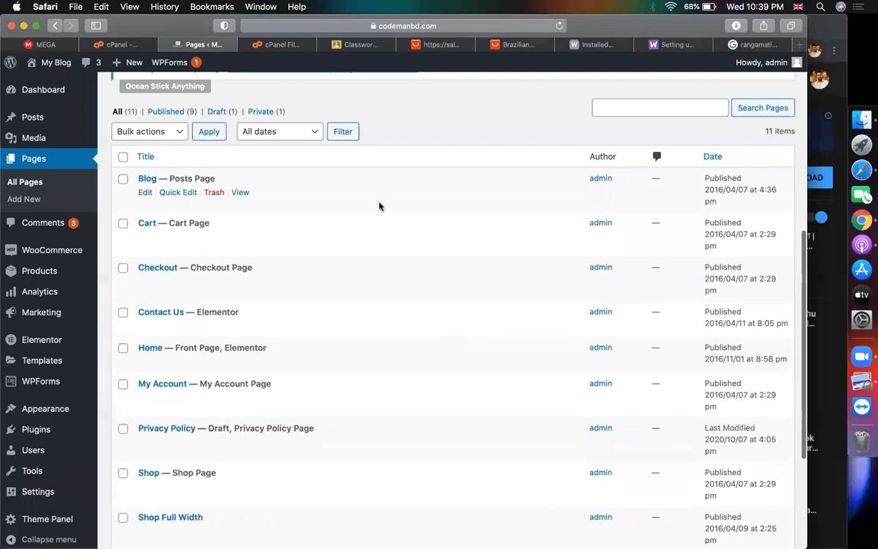
scroll(487, 304, down, 5)
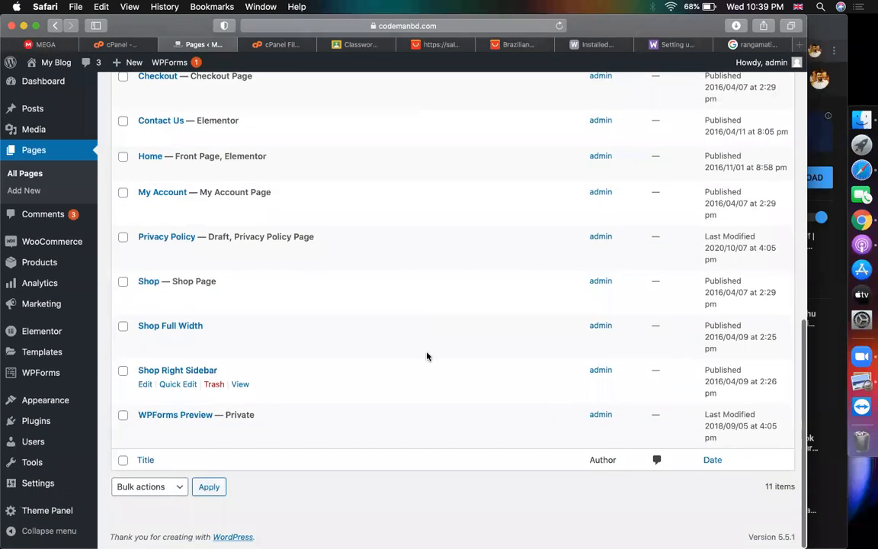
scroll(402, 333, up, 2)
scroll(401, 332, up, 5)
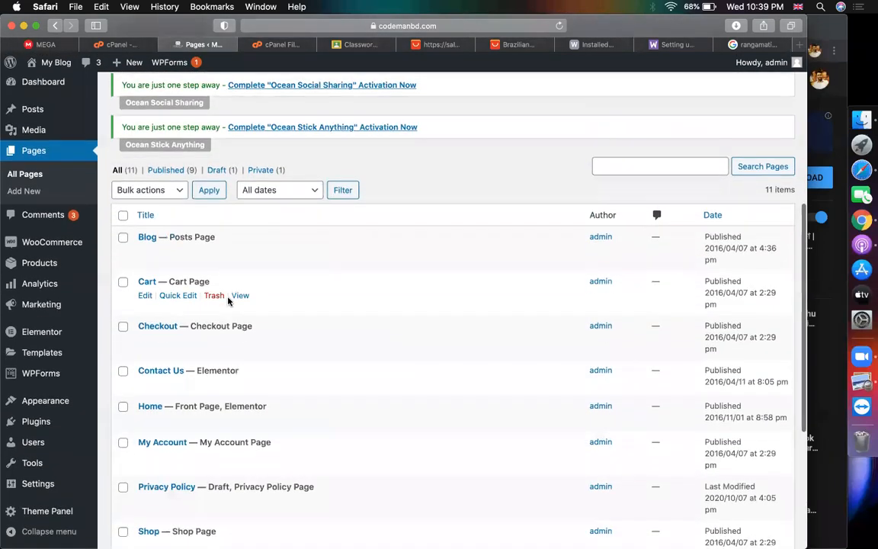
scroll(223, 294, down, 3)
scroll(366, 242, up, 3)
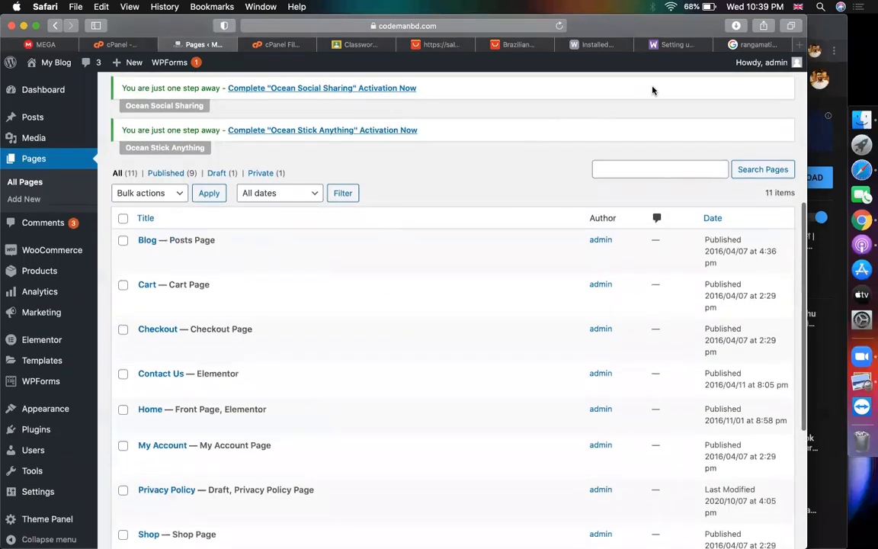
click(611, 45)
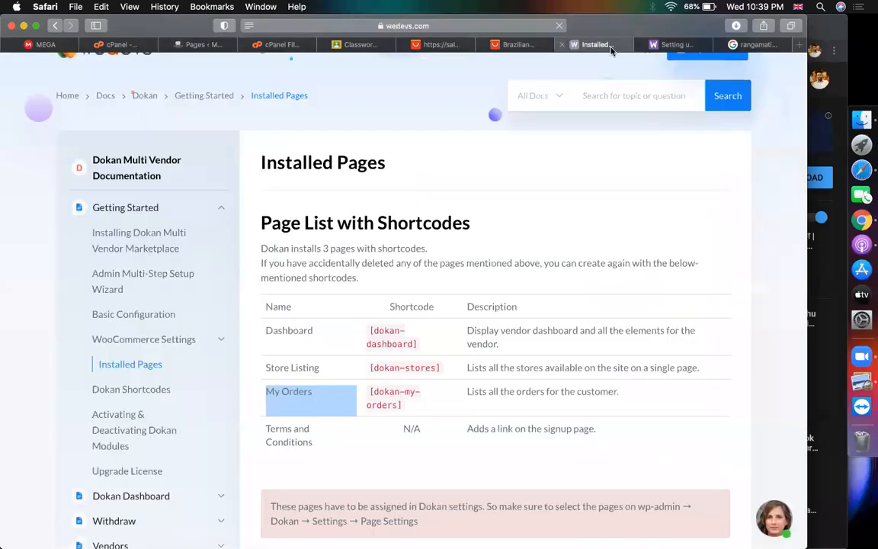
Copy 'Dashboard' from the Dokan shortcode table and return to the WordPress Pages list
scroll(519, 137, down, 1)
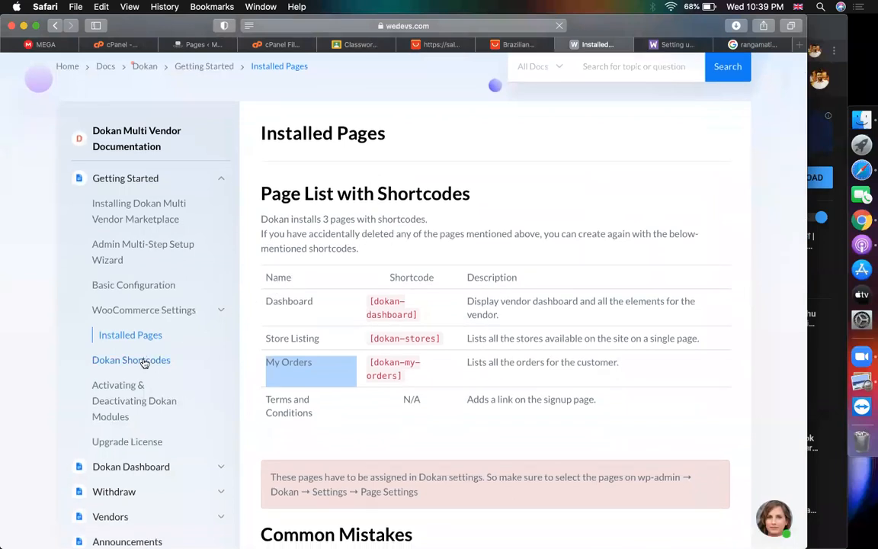
click(311, 303)
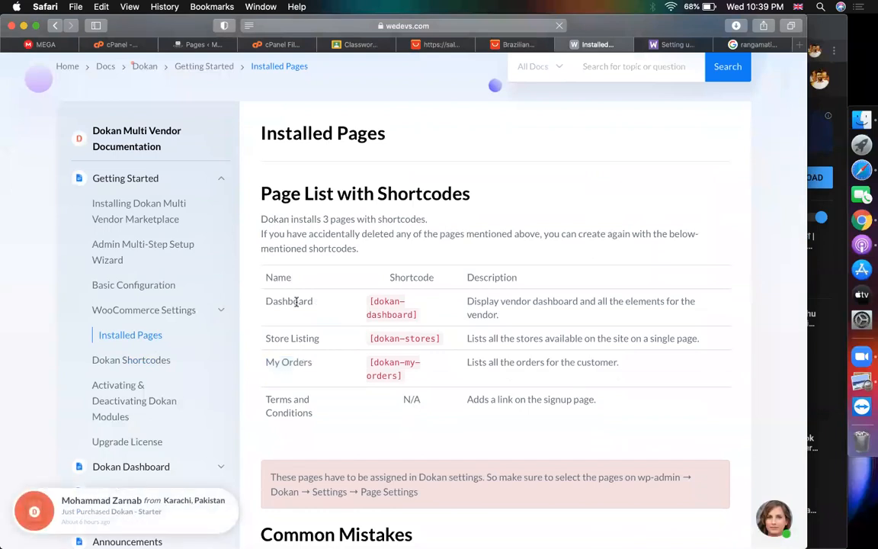
double_click(296, 302)
key(super+c)
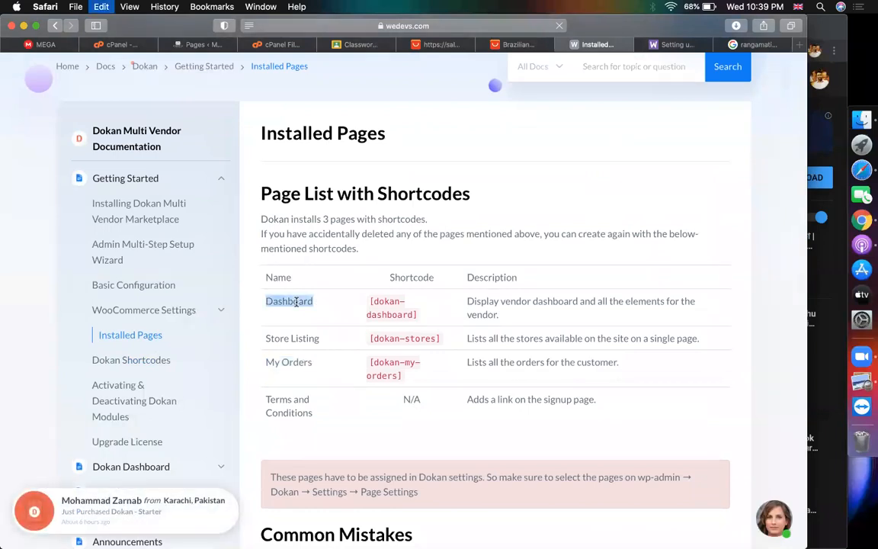
click(199, 44)
scroll(251, 284, up, 5)
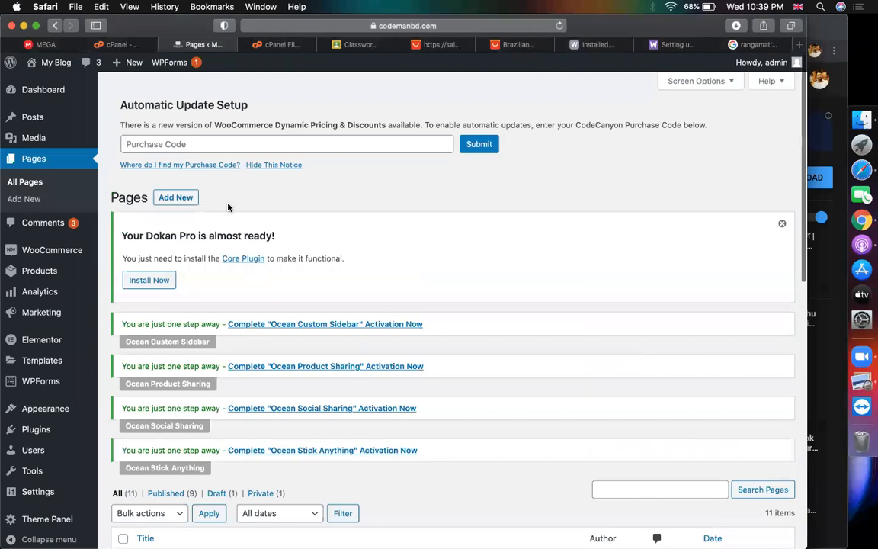
click(189, 198)
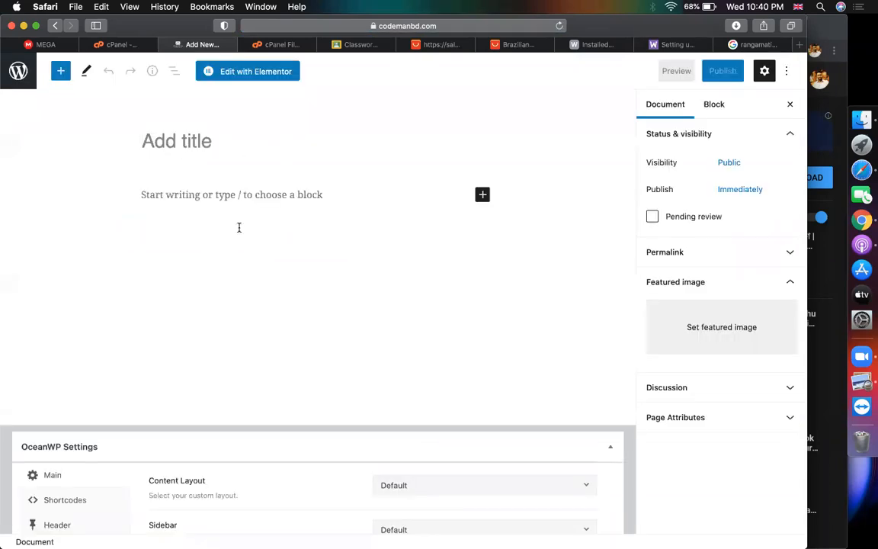
click(189, 195)
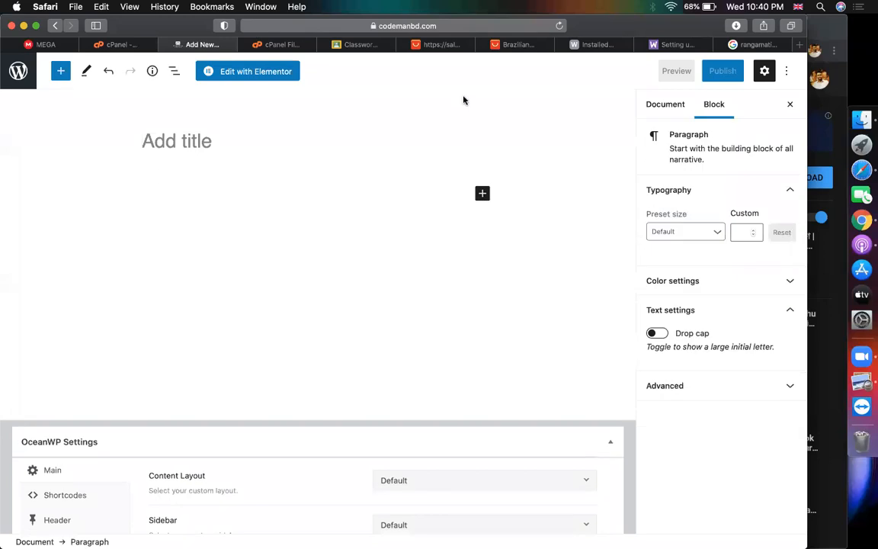
click(11, 72)
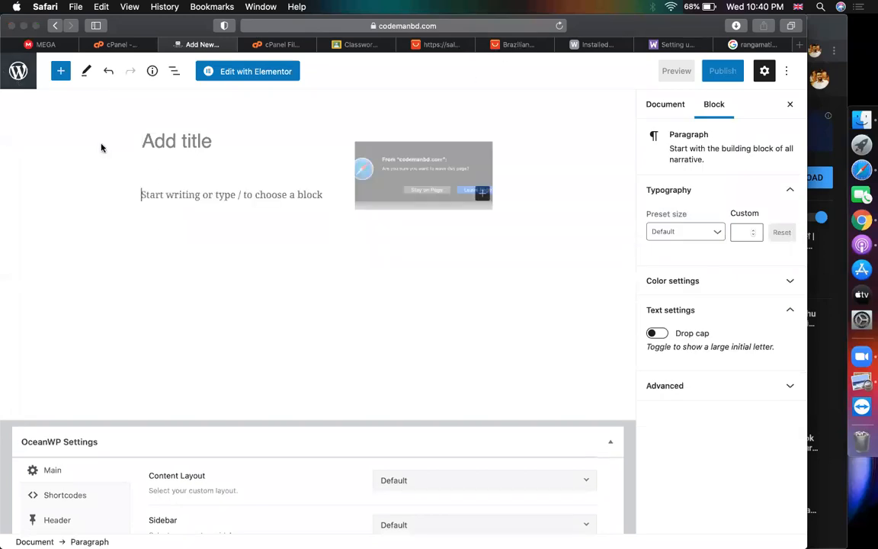
click(505, 200)
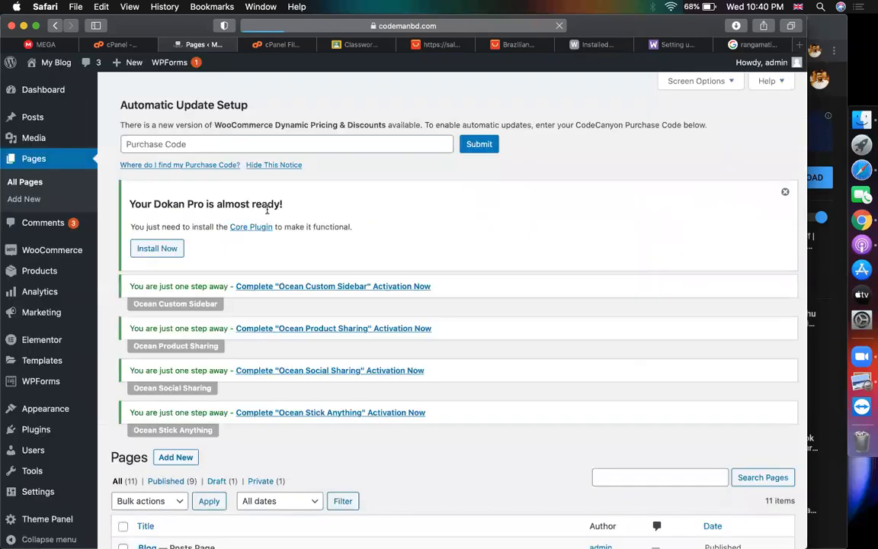
Install and activate Classic Editor, then review the Installed Plugins list (13 plugins, 11 active)
mouse_move(65, 430)
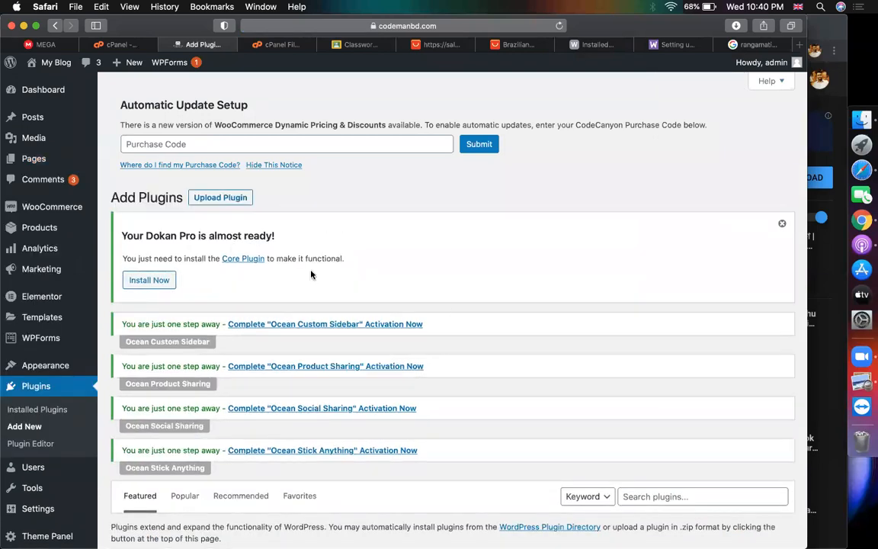
scroll(472, 233, down, 5)
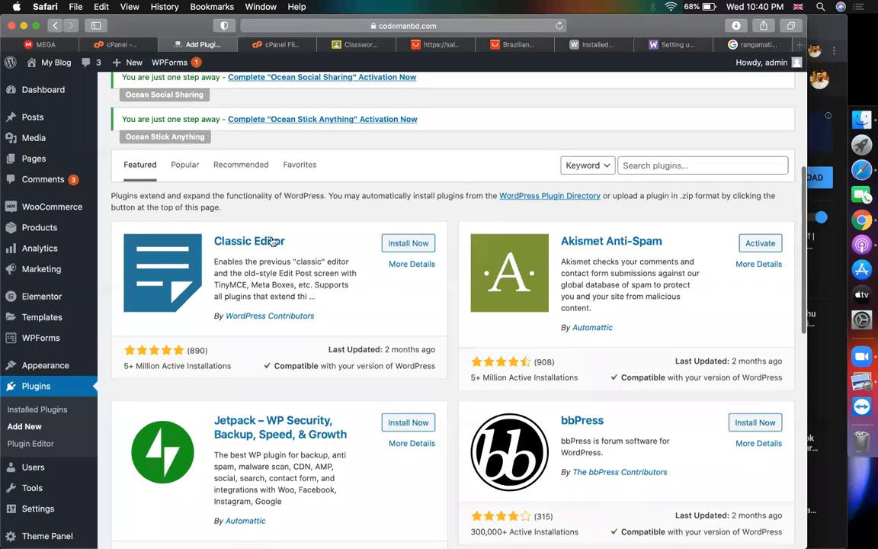
click(416, 247)
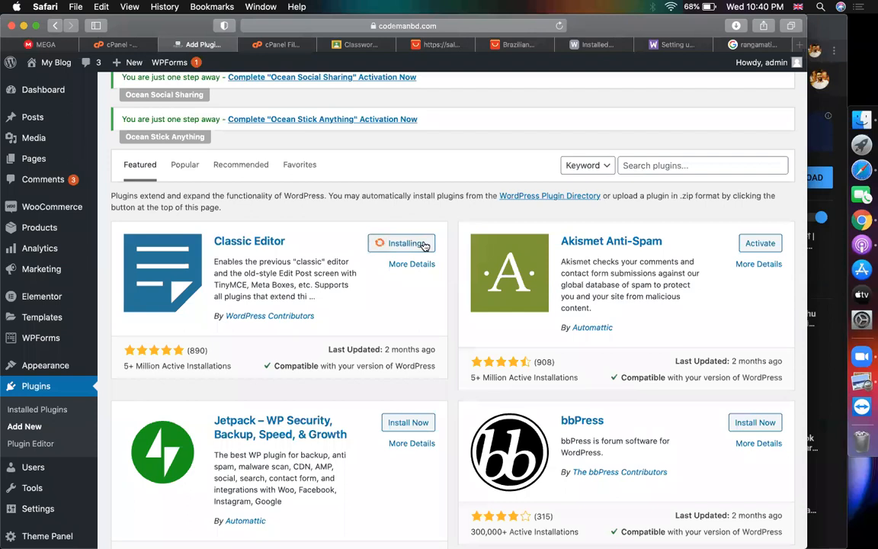
click(425, 245)
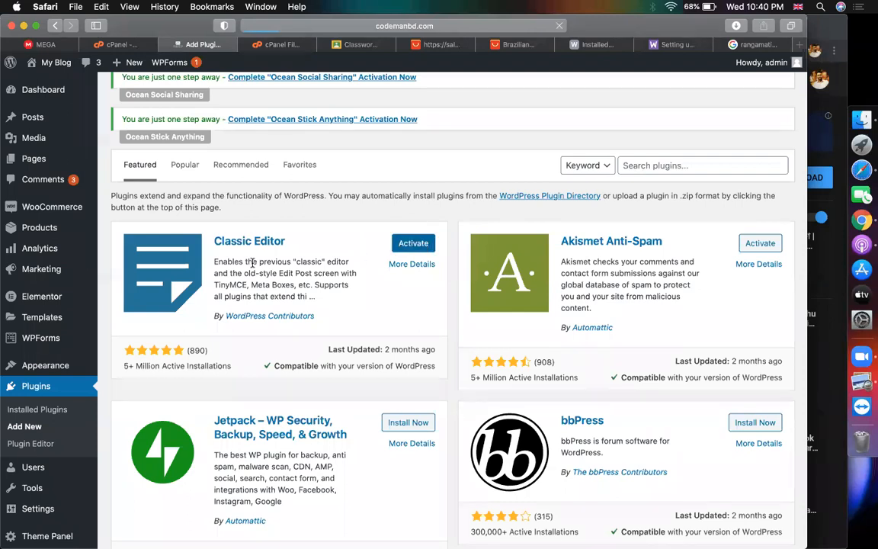
scroll(252, 263, up, 6)
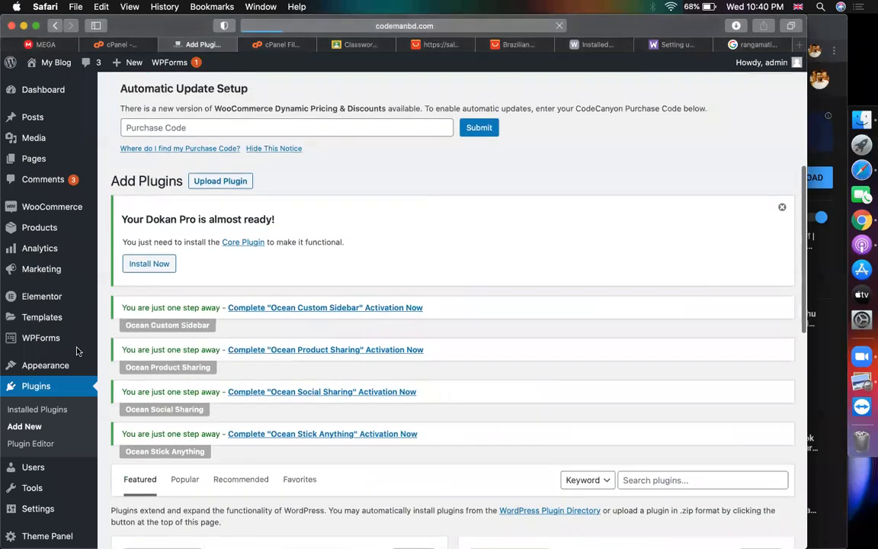
scroll(21, 402, down, 5)
scroll(7, 456, up, 6)
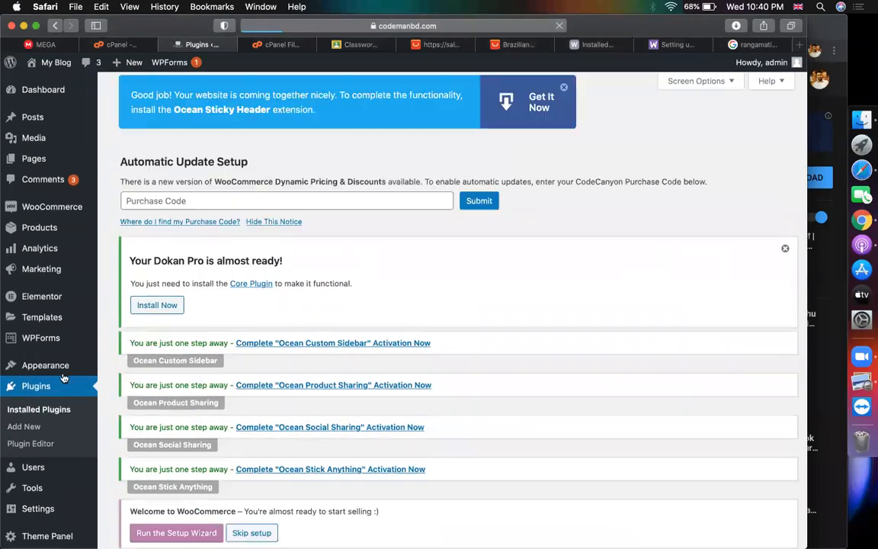
scroll(239, 214, down, 5)
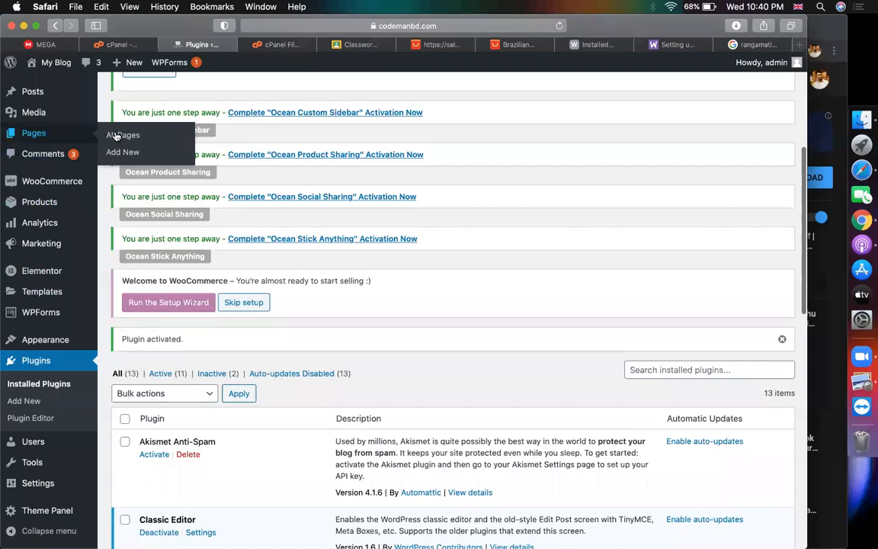
Create a new blank page via Pages > Add New in the classic editor
click(119, 151)
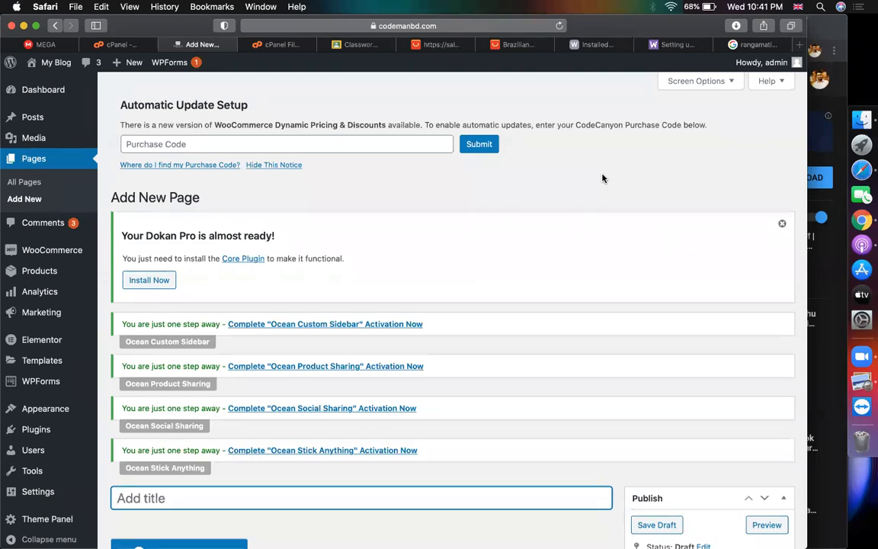
Find the Dokan Shortcodes doc in the weDevs documentation tabs and read its shortcode table
click(668, 44)
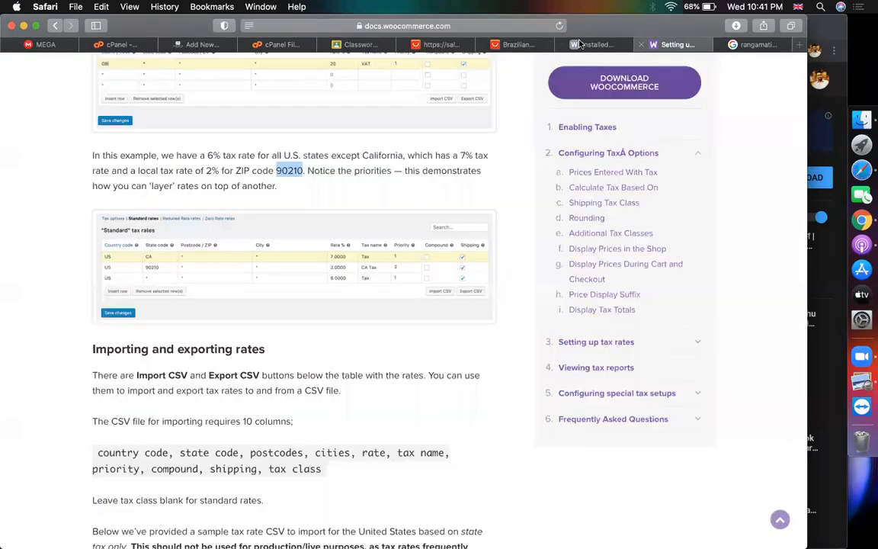
click(598, 45)
scroll(361, 313, down, 10)
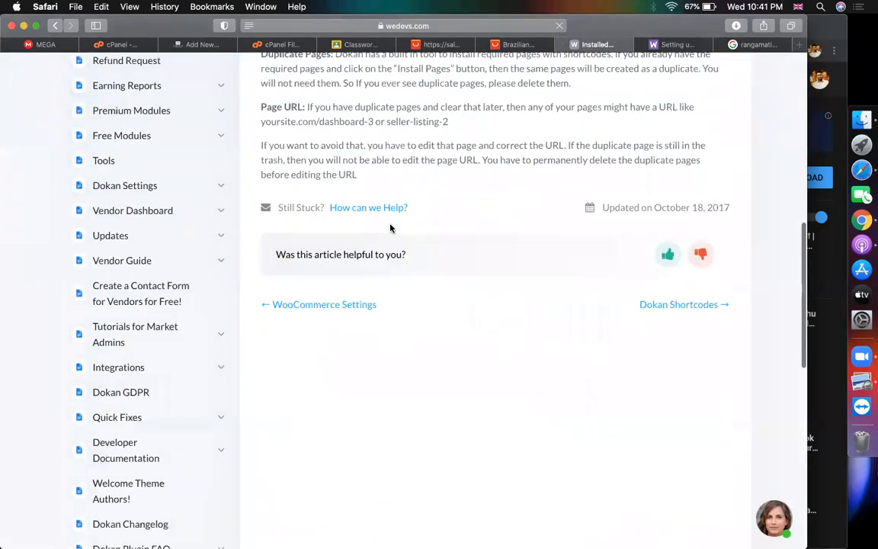
scroll(390, 227, up, 8)
scroll(390, 227, up, 3)
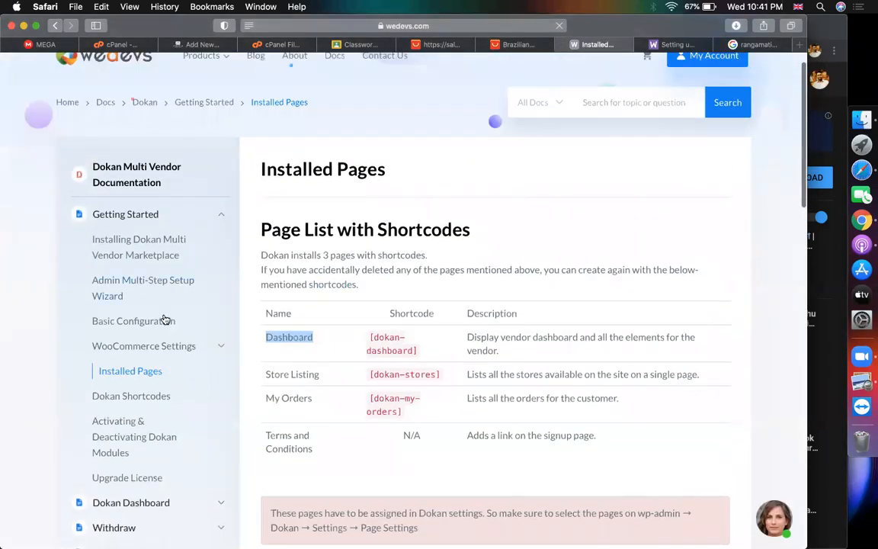
click(112, 408)
scroll(521, 226, down, 3)
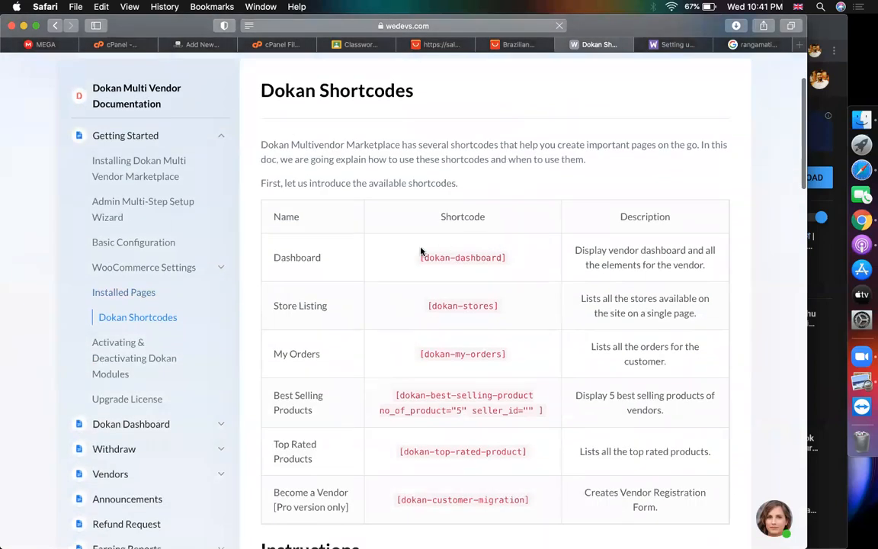
scroll(420, 251, down, 5)
scroll(421, 252, up, 5)
scroll(279, 309, down, 2)
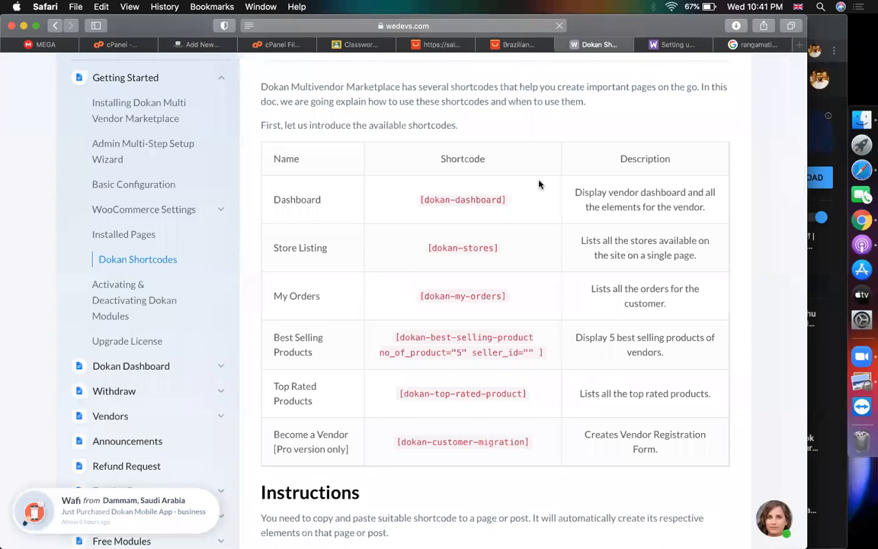
Return to the new WordPress page, then go to the WordPress Dashboard
click(207, 46)
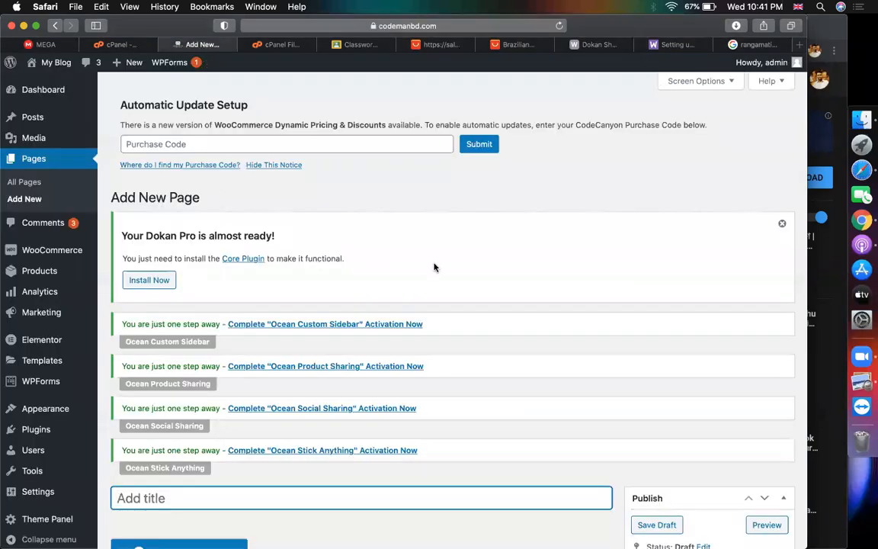
scroll(433, 267, down, 5)
scroll(334, 176, up, 5)
scroll(390, 319, down, 3)
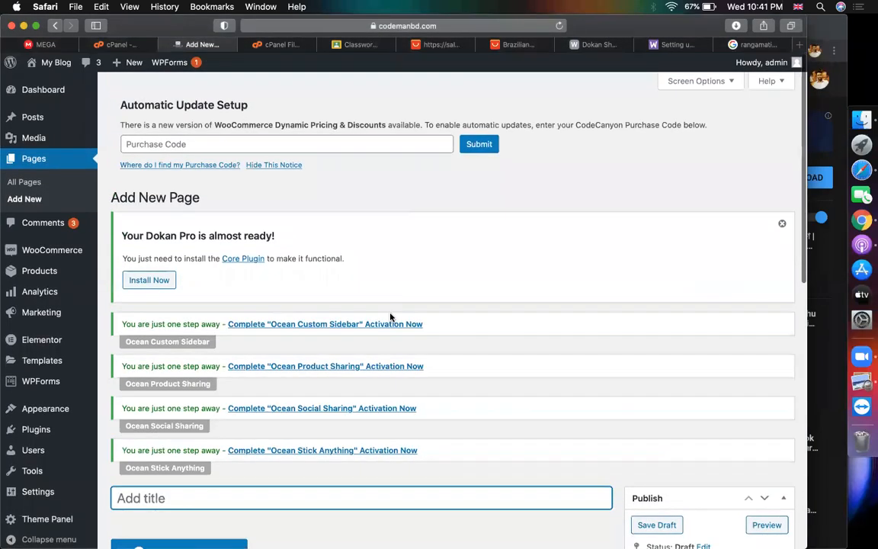
scroll(391, 318, up, 4)
scroll(356, 391, down, 5)
scroll(260, 317, up, 5)
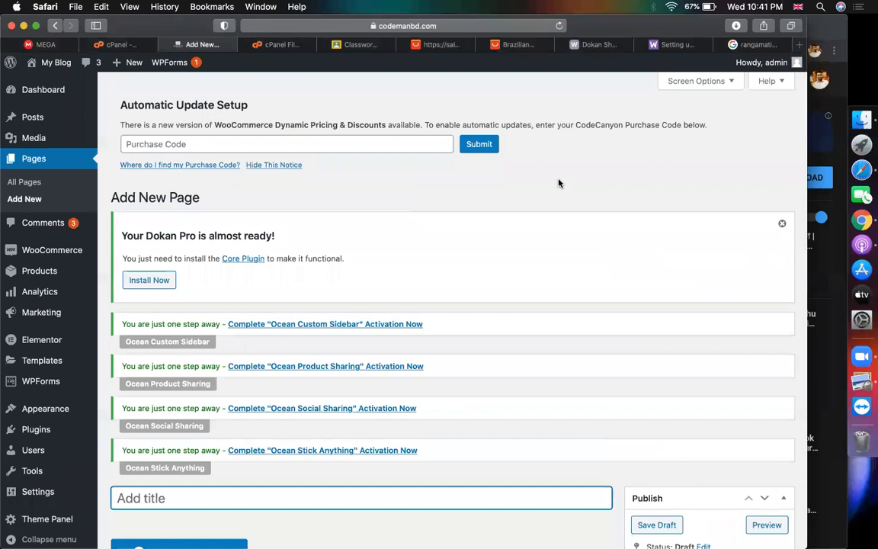
click(42, 90)
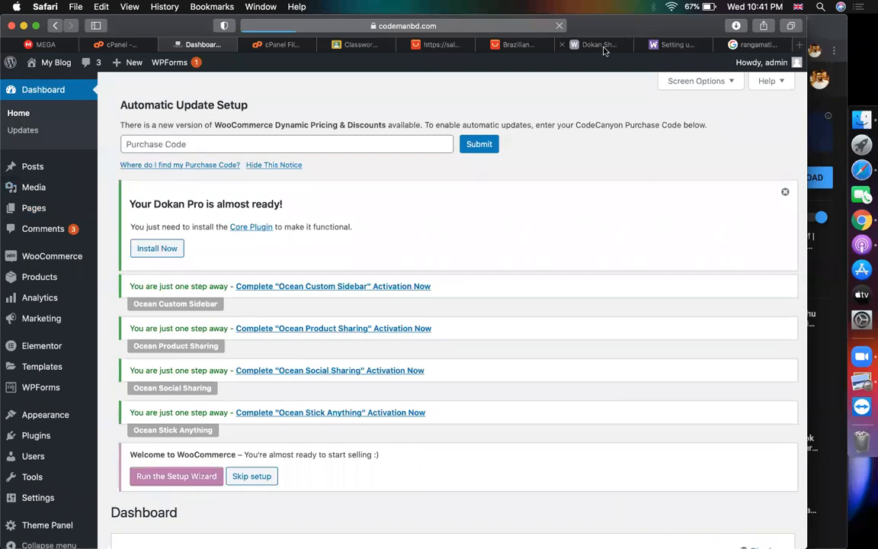
Recheck the Dokan Shortcodes table, including [dokan-dashboard], then return to the WordPress Dashboard
click(599, 44)
scroll(455, 298, down, 1)
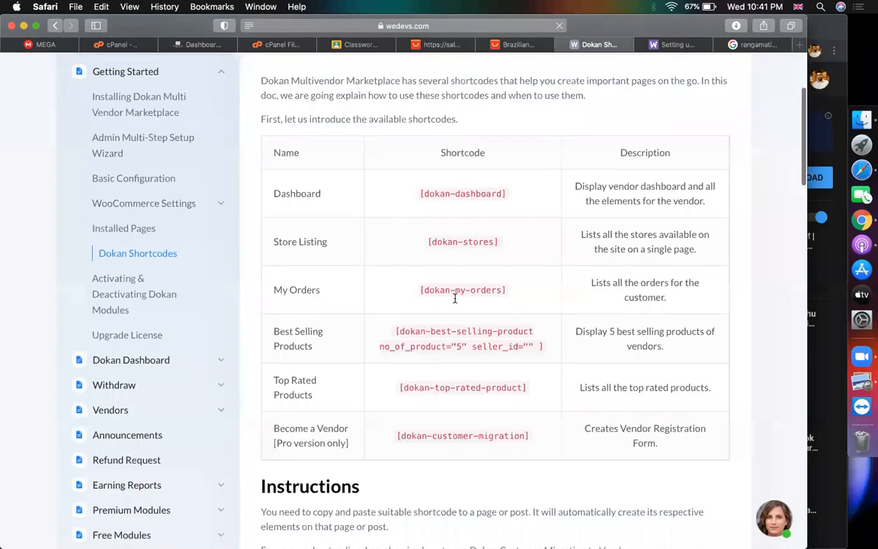
scroll(455, 298, up, 2)
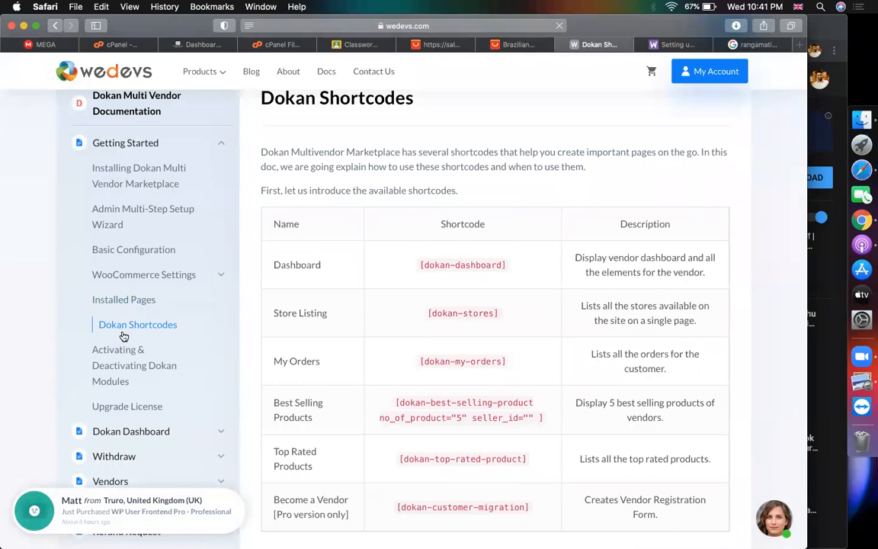
scroll(147, 386, down, 2)
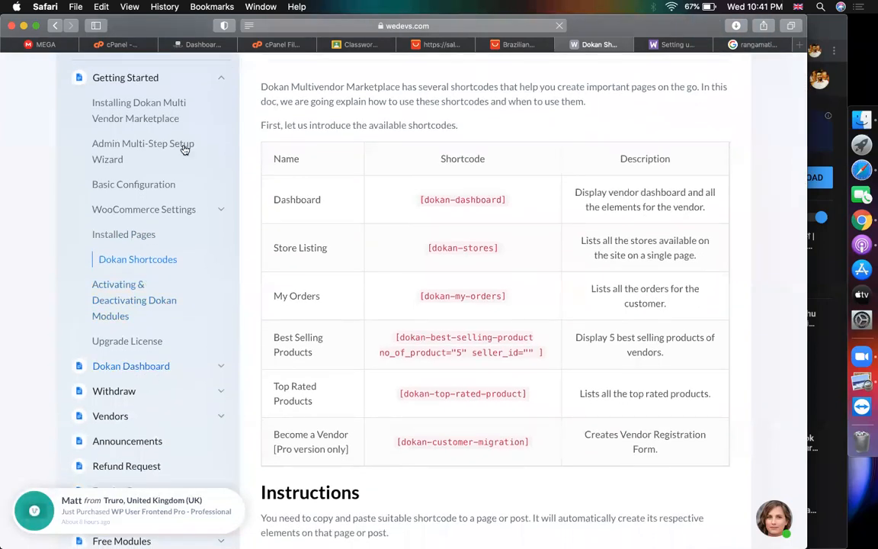
click(208, 47)
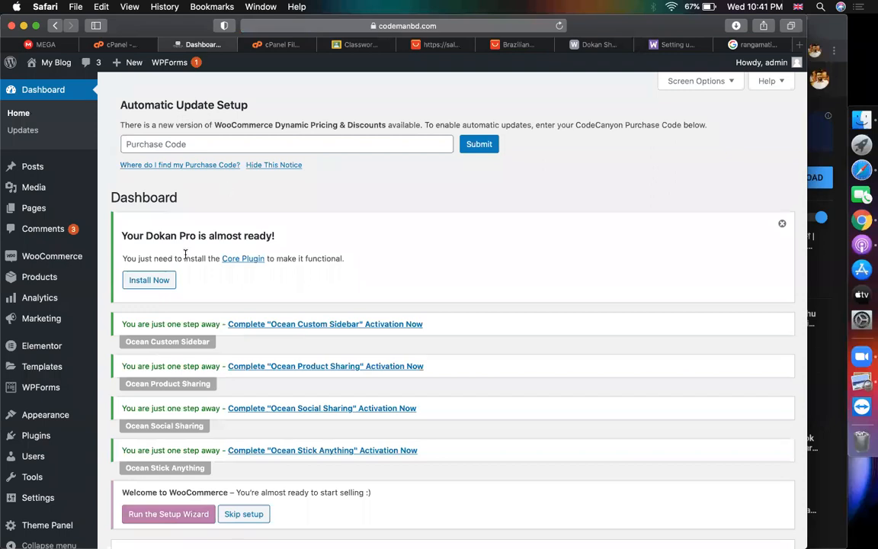
Install the missing Dokan core plugin from the 'Your Dokan Pro is almost ready!' notice
click(157, 281)
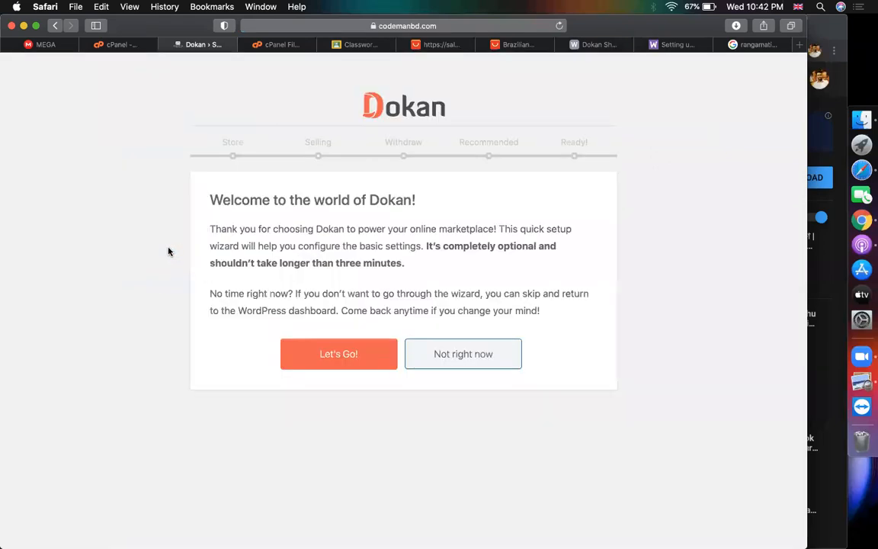
Read the Activating & Deactivating Dokan Modules guide in the weDevs docs
click(602, 45)
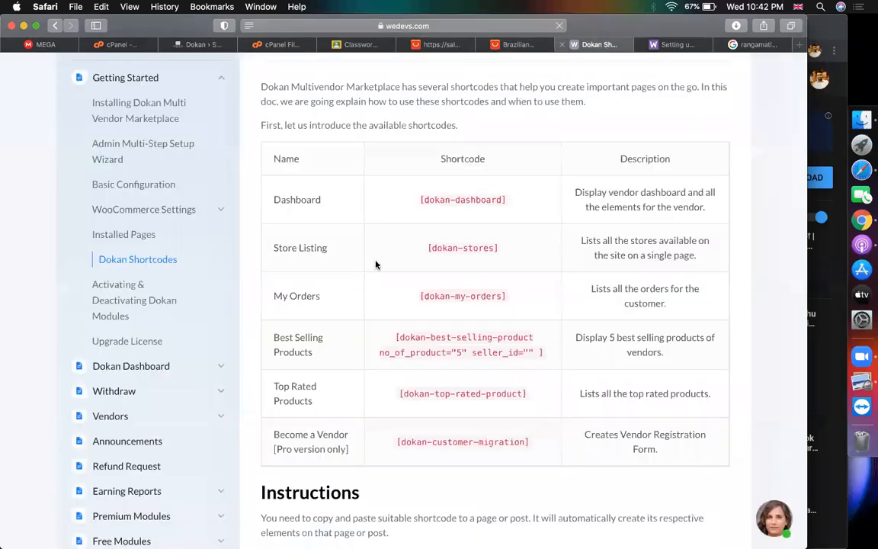
click(96, 300)
scroll(381, 379, down, 6)
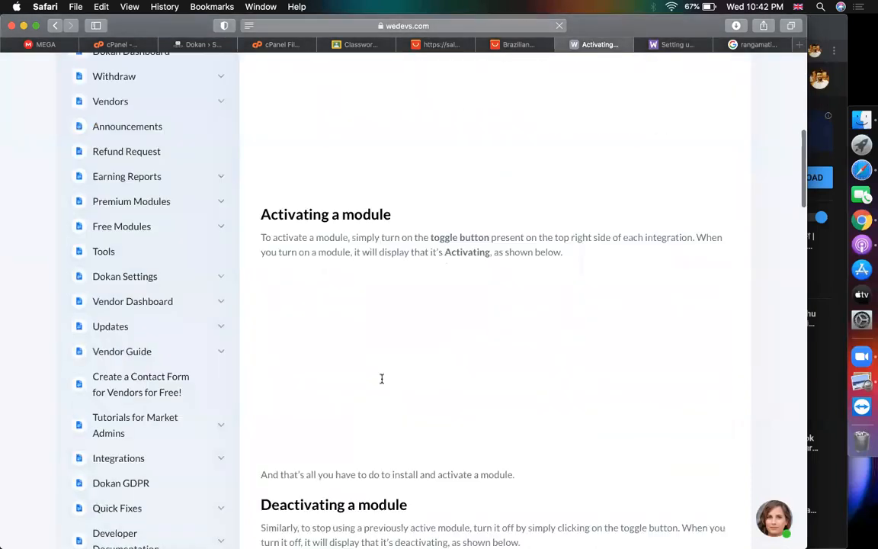
scroll(303, 286, up, 2)
scroll(303, 287, up, 1)
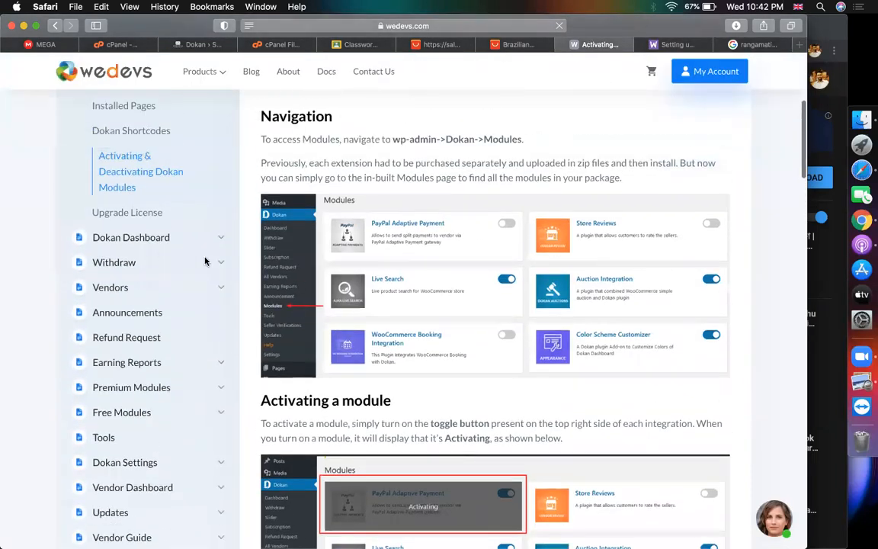
Read the How To Use Dokan Admin Dashboard article under Dokan Dashboard
click(138, 241)
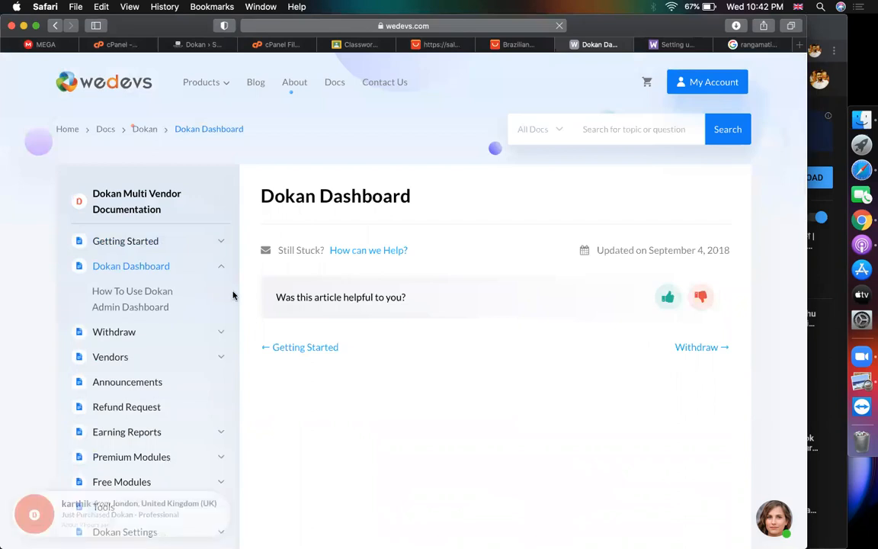
click(156, 296)
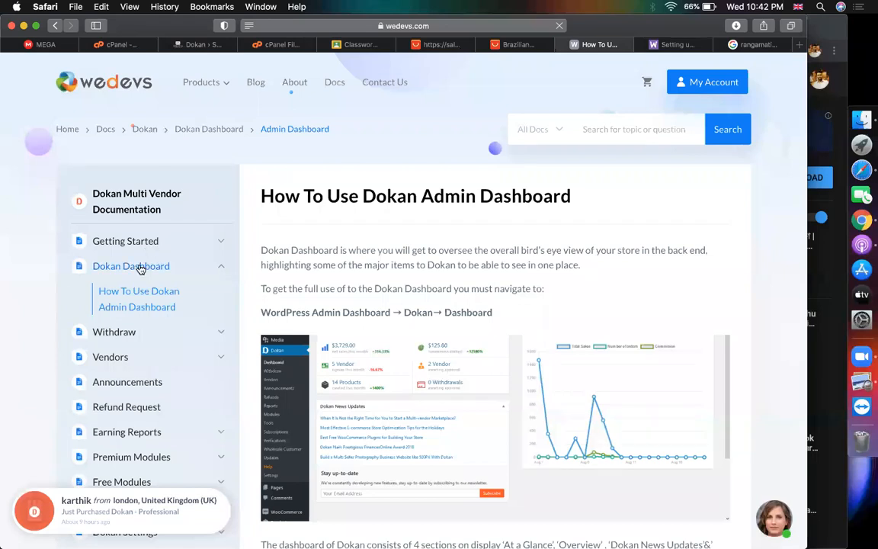
scroll(447, 308, down, 10)
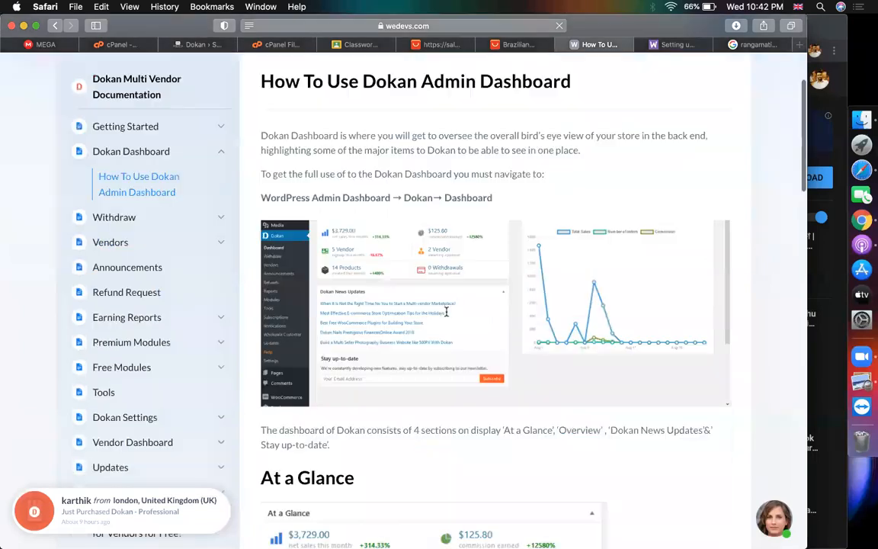
scroll(446, 312, up, 10)
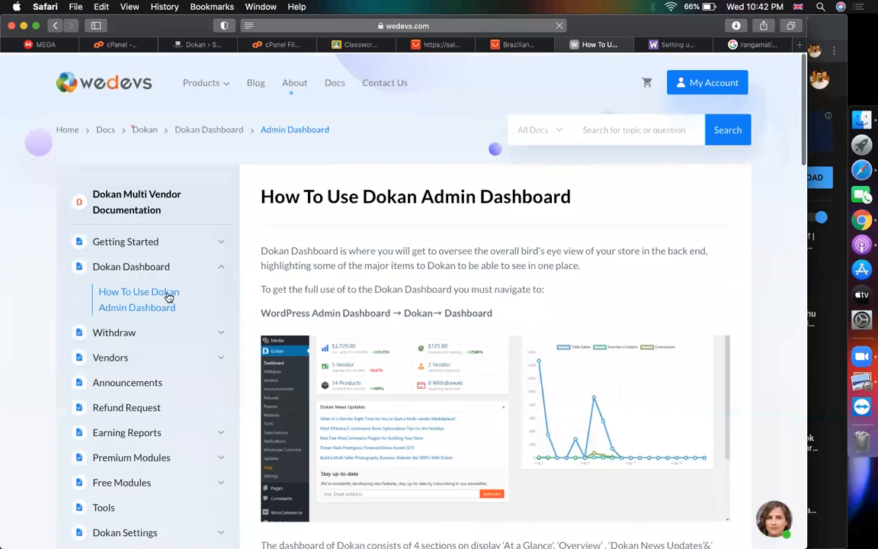
scroll(122, 349, down, 8)
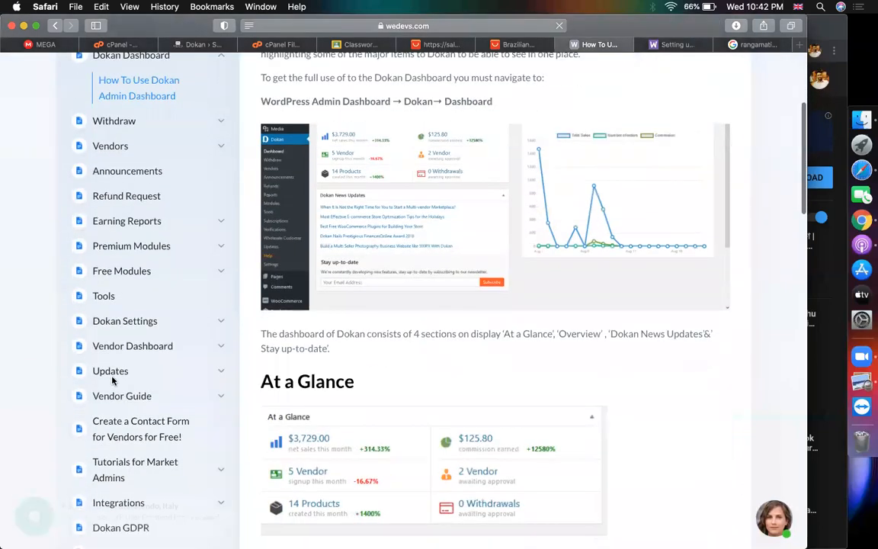
scroll(92, 382, down, 5)
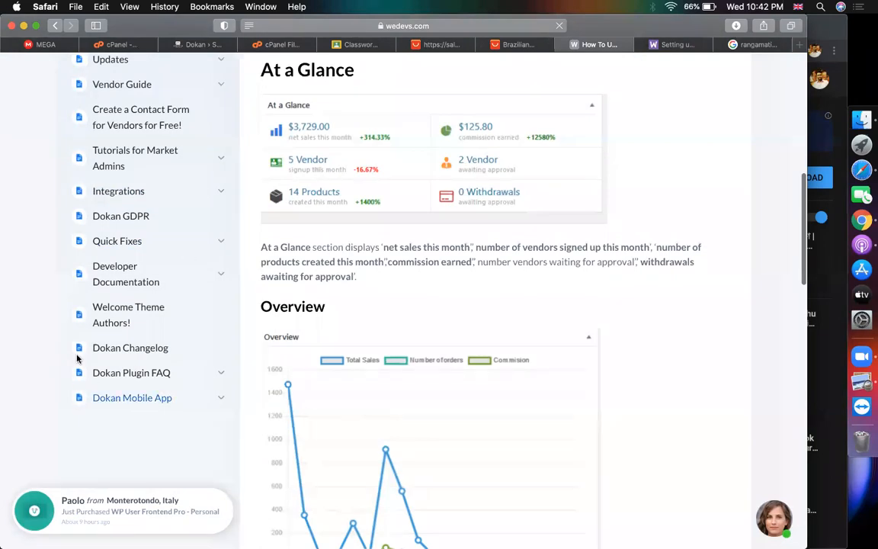
scroll(96, 282, up, 1)
scroll(95, 282, up, 2)
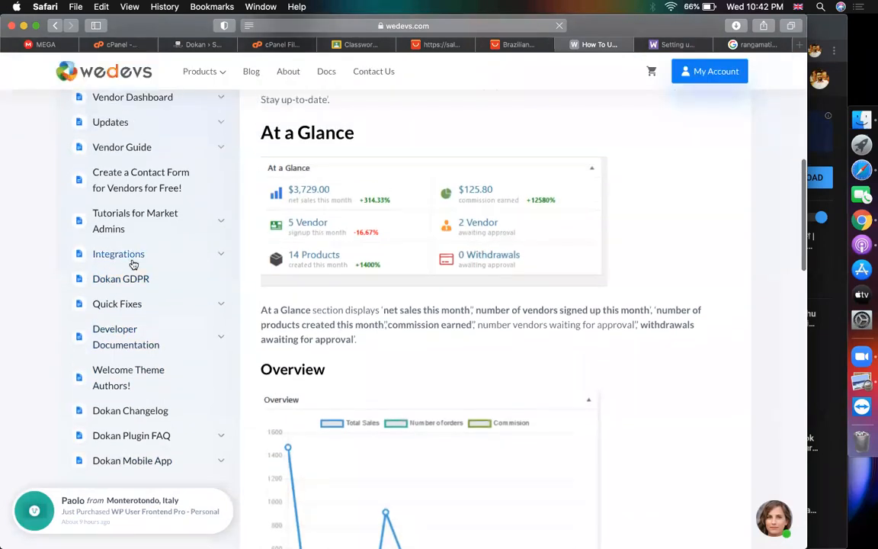
View the Integrations doc page, then go back to the Dokan setup wizard
click(163, 260)
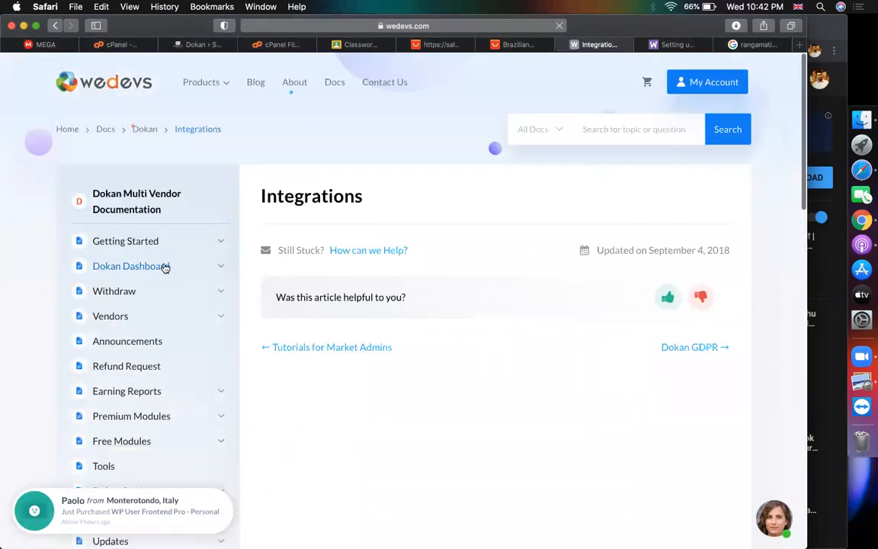
scroll(143, 327, down, 3)
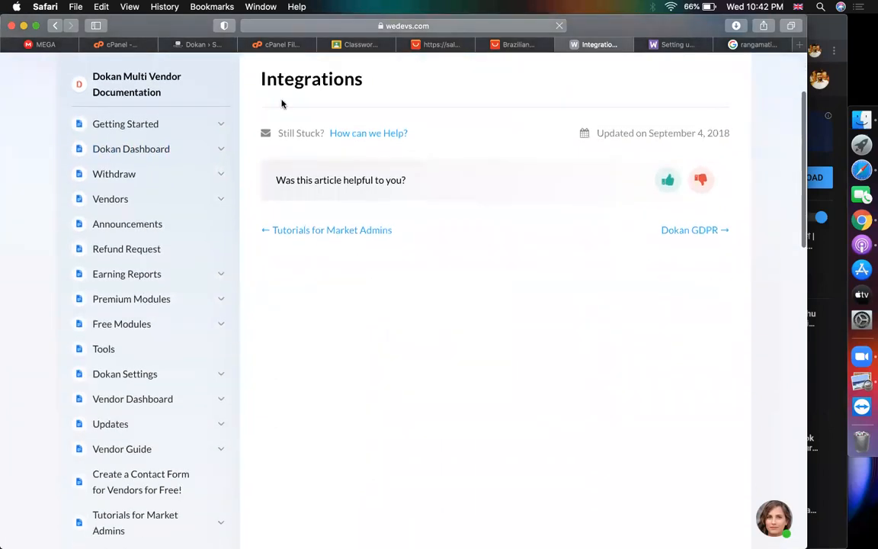
click(183, 45)
Start the Dokan setup wizard and accept Store Setup with Vendor as shipping and tax recipient
click(341, 354)
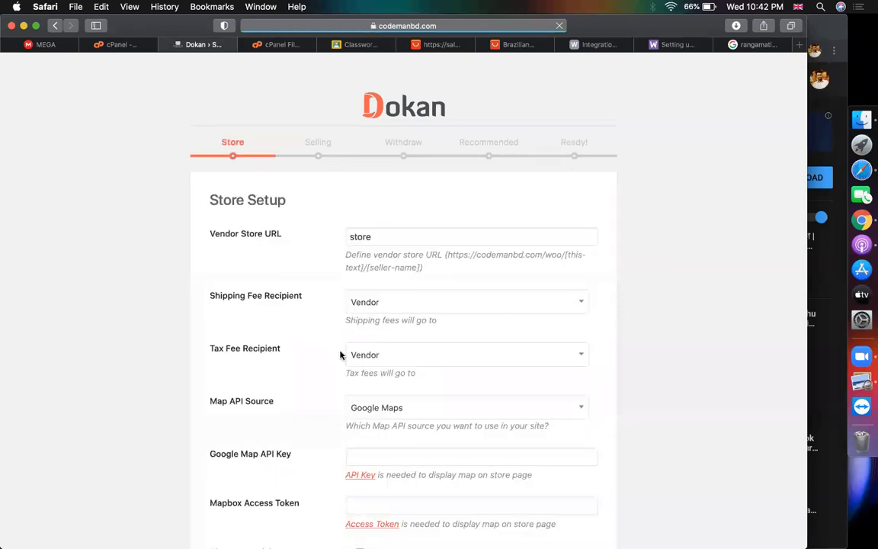
scroll(641, 341, down, 1)
scroll(640, 341, down, 3)
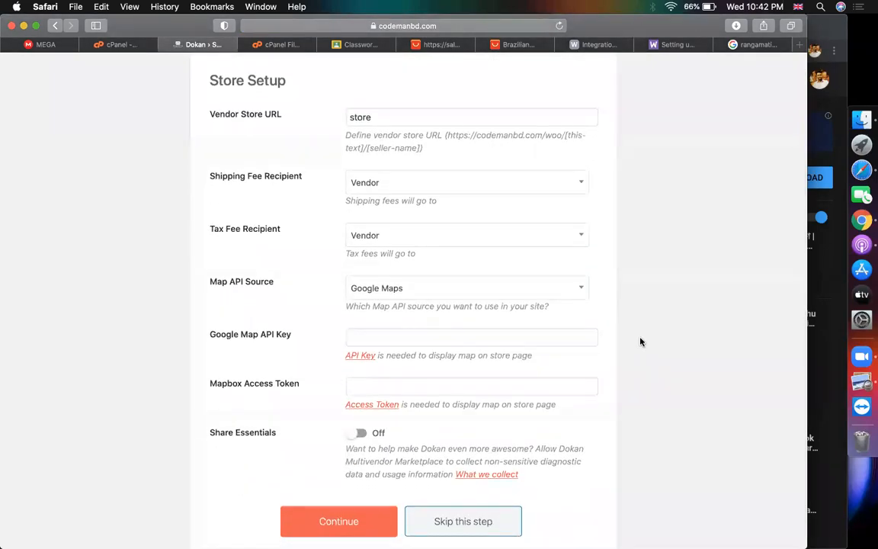
scroll(641, 343, up, 3)
scroll(641, 343, down, 4)
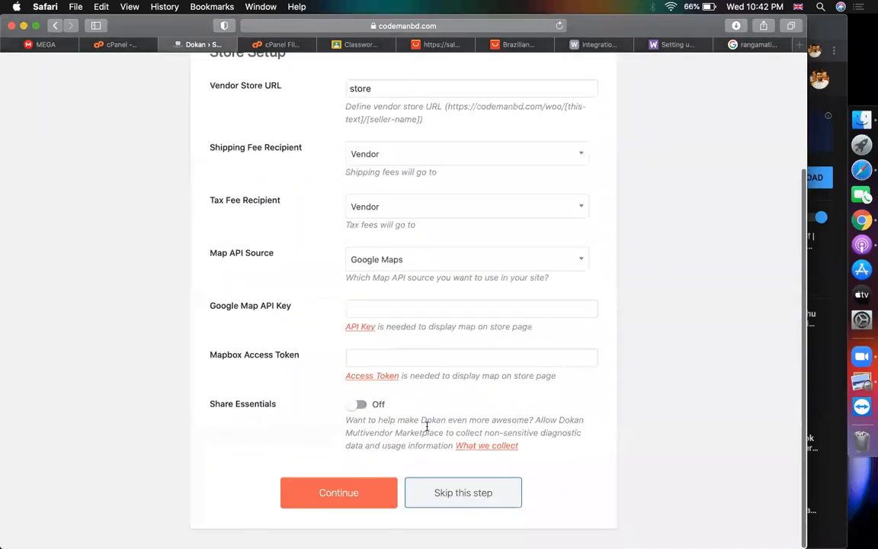
click(370, 500)
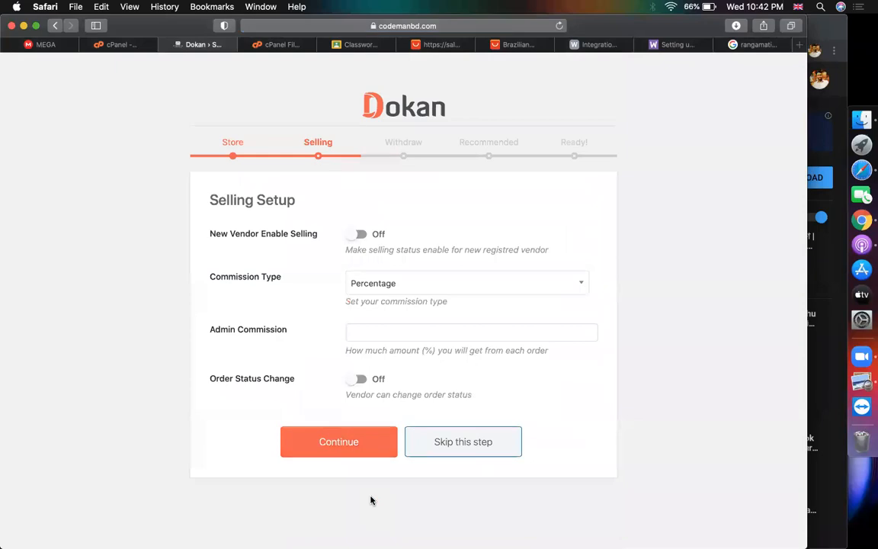
Set the admin commission to 25 percent and continue to Withdraw Setup
click(365, 329)
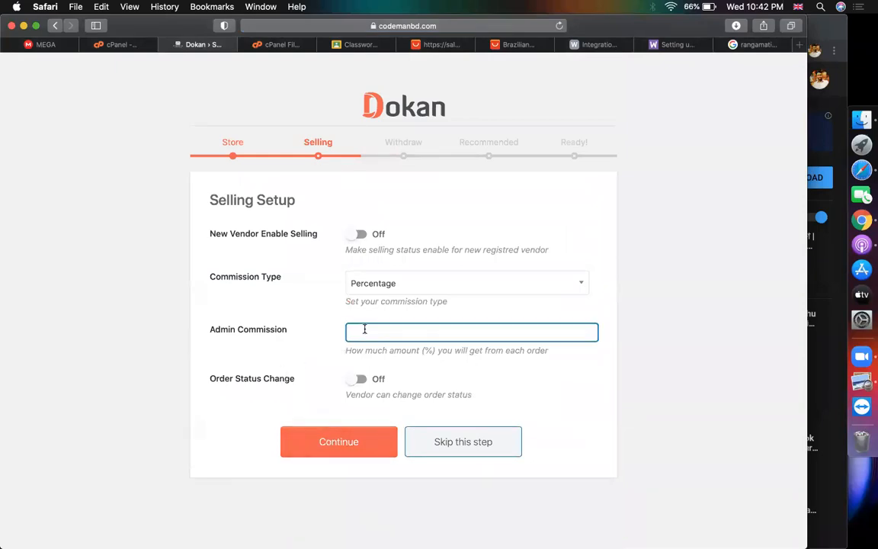
text(25)
click(322, 444)
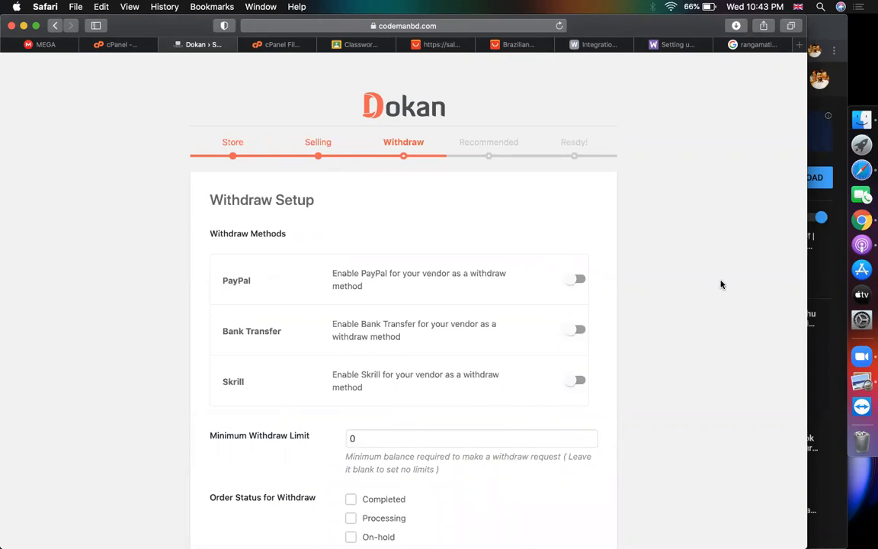
scroll(721, 284, down, 2)
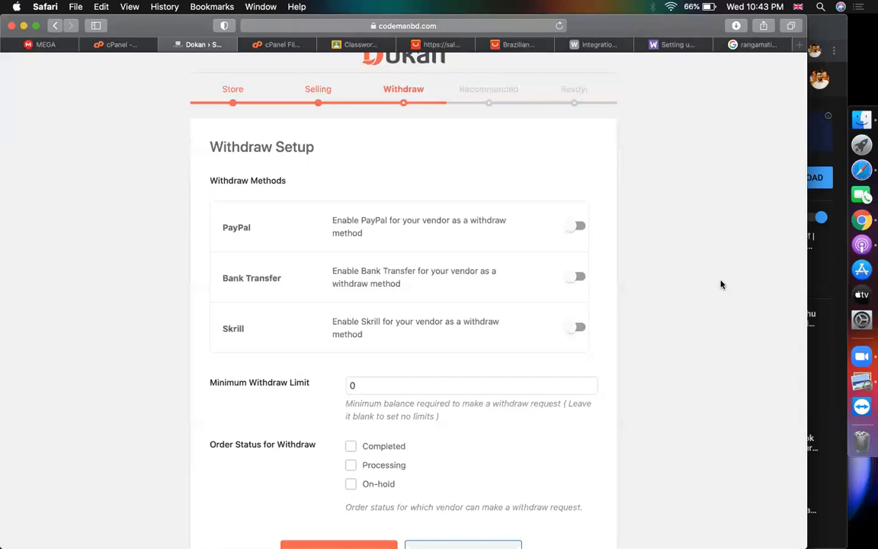
Turn on PayPal and Skrill withdrawals, minimum limit 100, Completed status, and continue
click(579, 227)
click(574, 331)
scroll(571, 333, down, 1)
double_click(404, 337)
text(100)
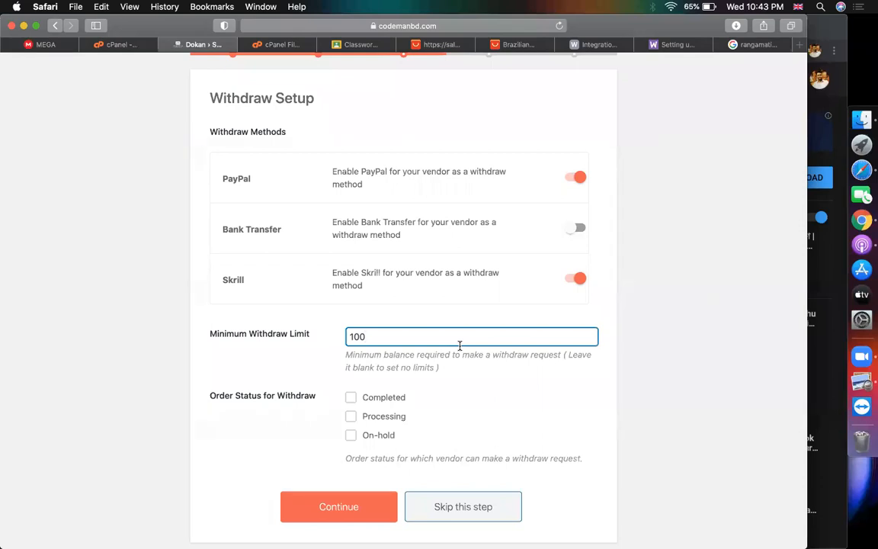
click(351, 398)
click(325, 506)
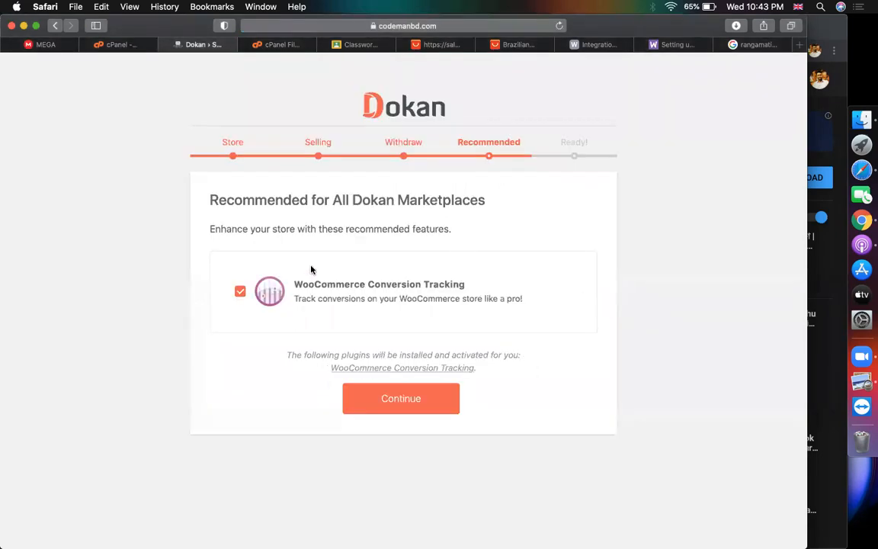
Continue past Recommended with WooCommerce Conversion Tracking, then open the Dokan Dashboard
click(385, 409)
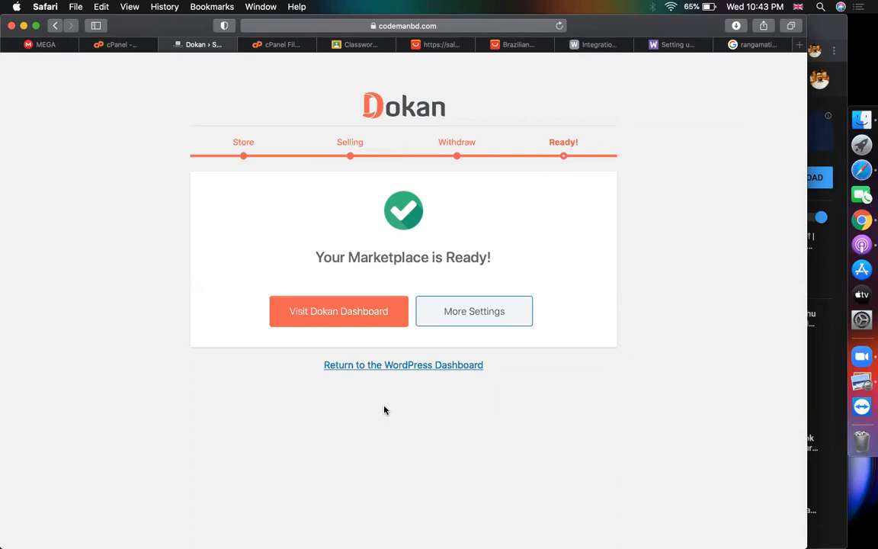
click(310, 320)
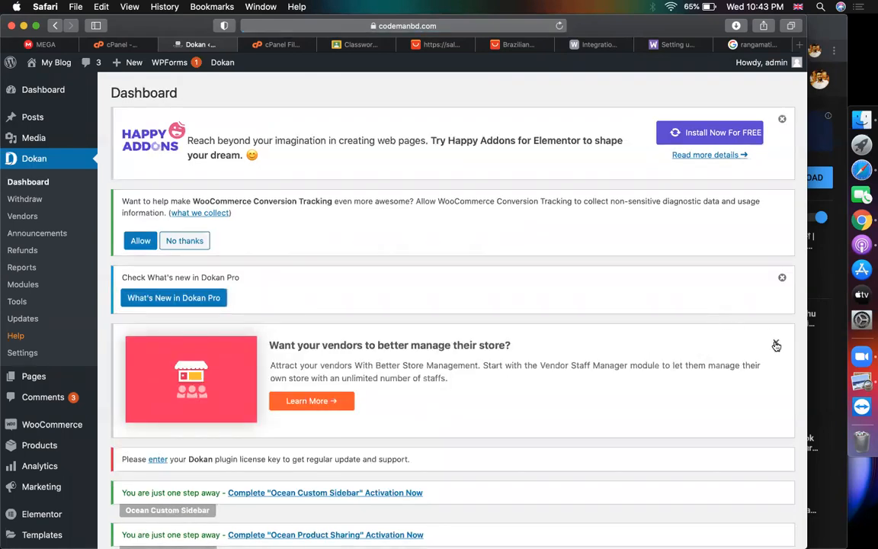
Dismiss the vendor staff and What's new in Dokan Pro notices, then view the zip code results
click(776, 345)
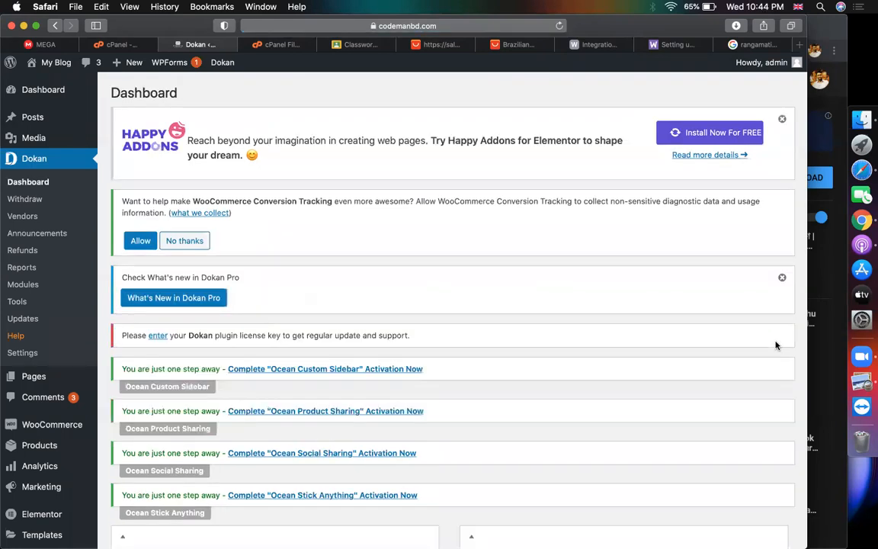
click(785, 279)
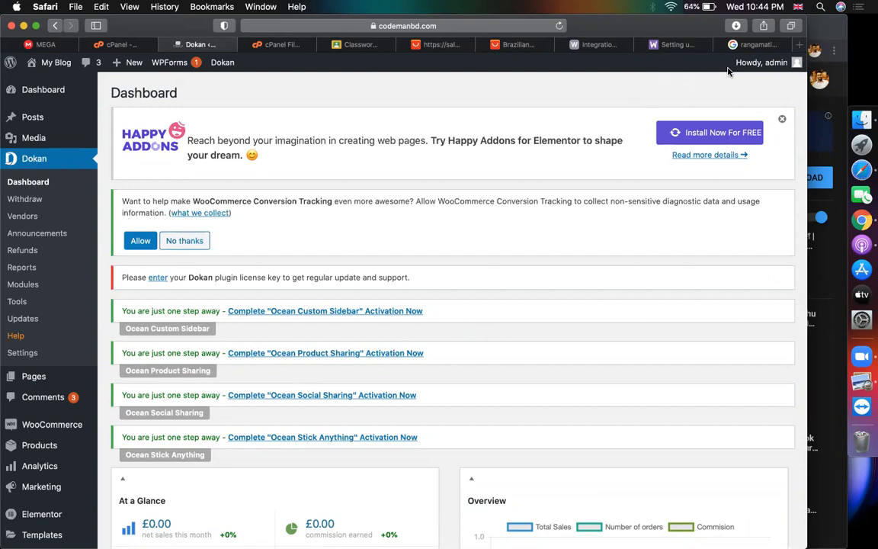
click(753, 44)
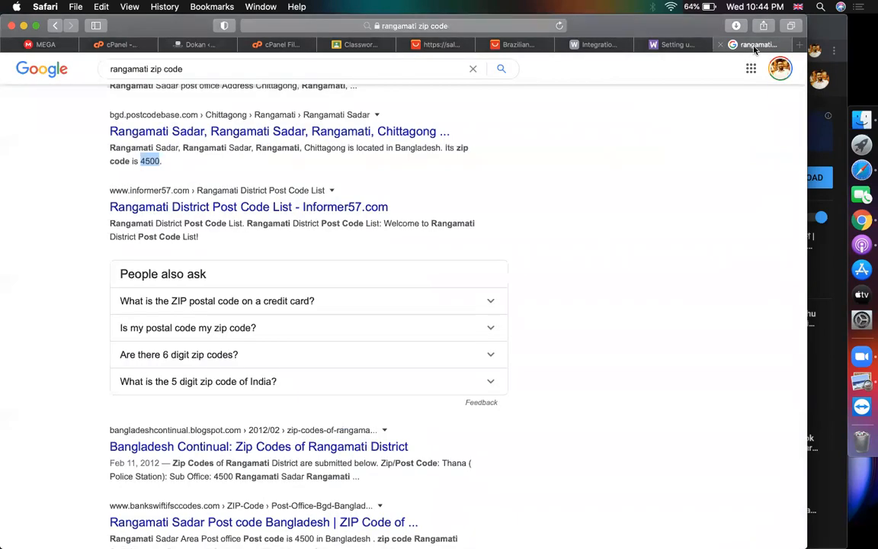
Enter codemanbd.com in Safari's address bar and load the site
click(429, 26)
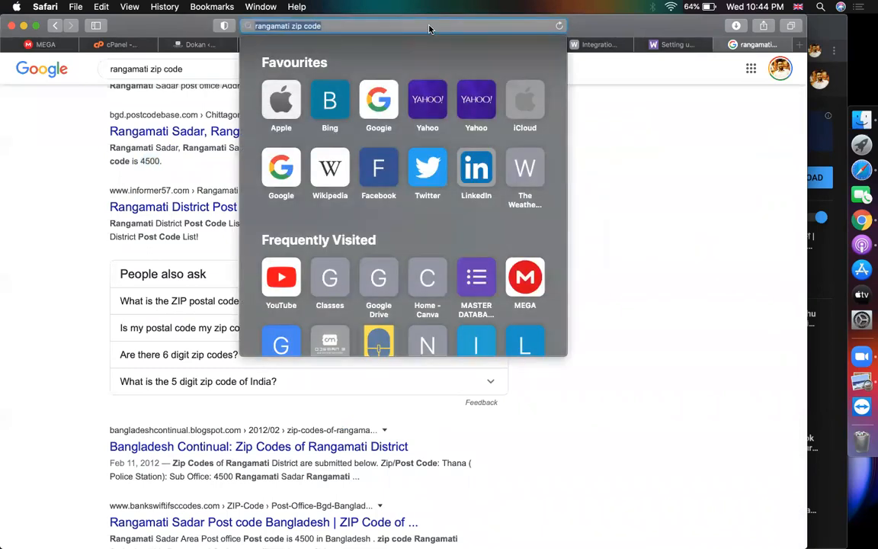
text(codemanbd.com/)
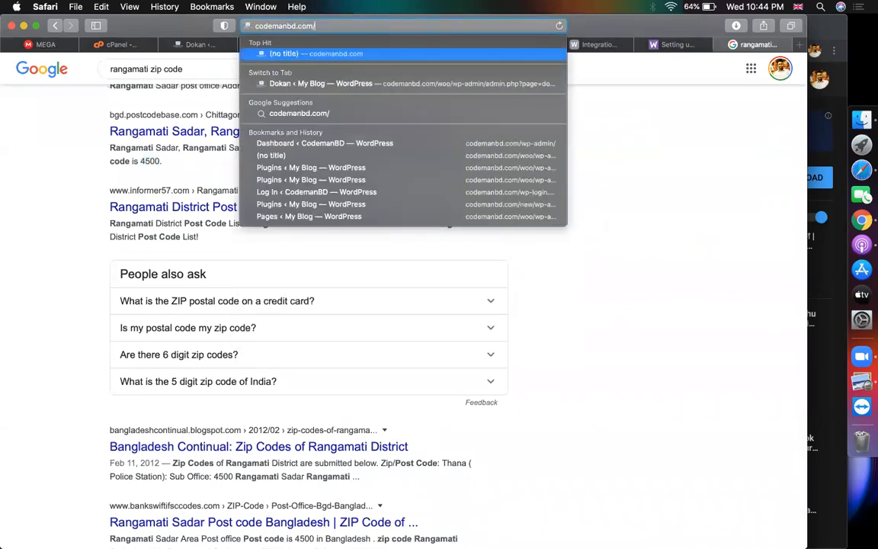
key(Return)
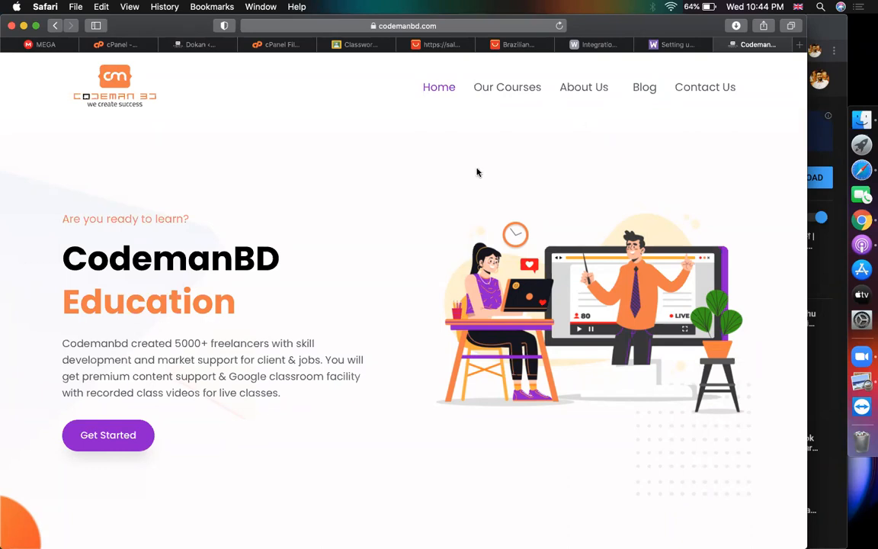
Browse the CodemanBD homepage and open the Elementor & Shopify course from Our Courses
scroll(388, 272, down, 5)
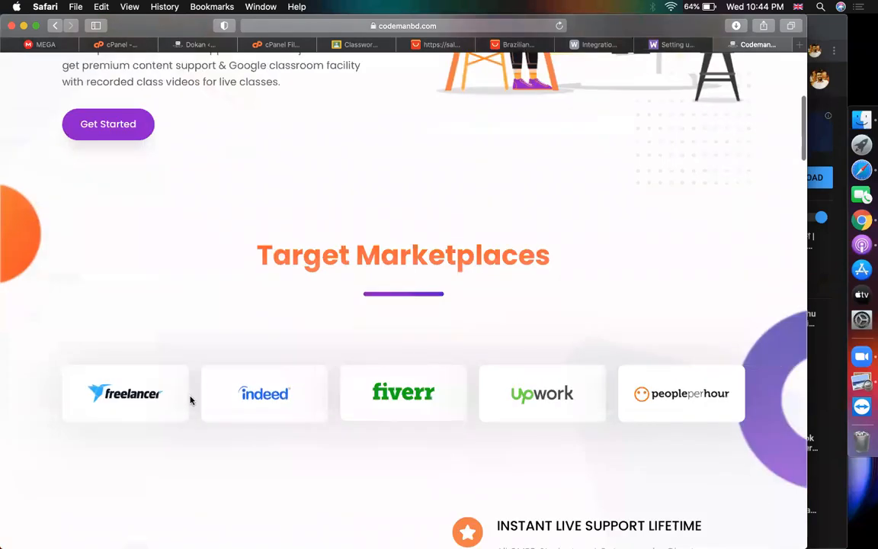
scroll(190, 400, down, 5)
scroll(190, 400, up, 10)
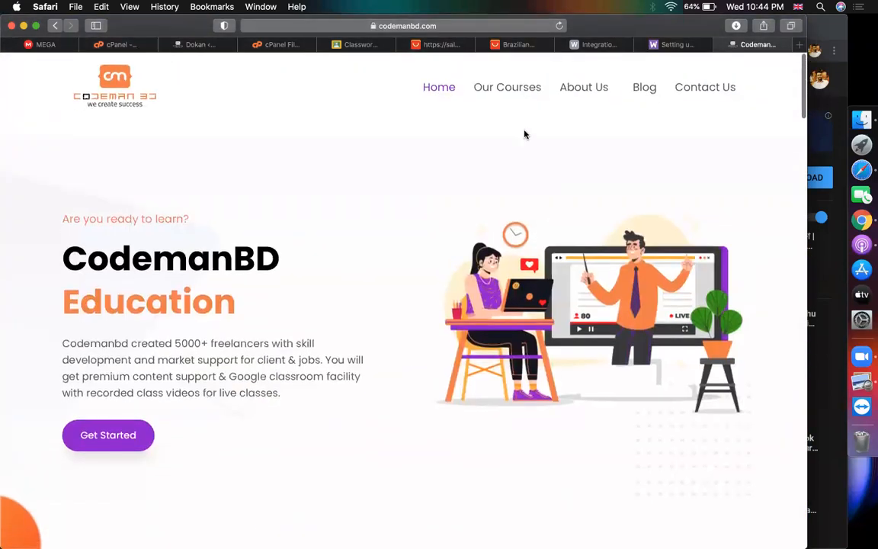
click(515, 90)
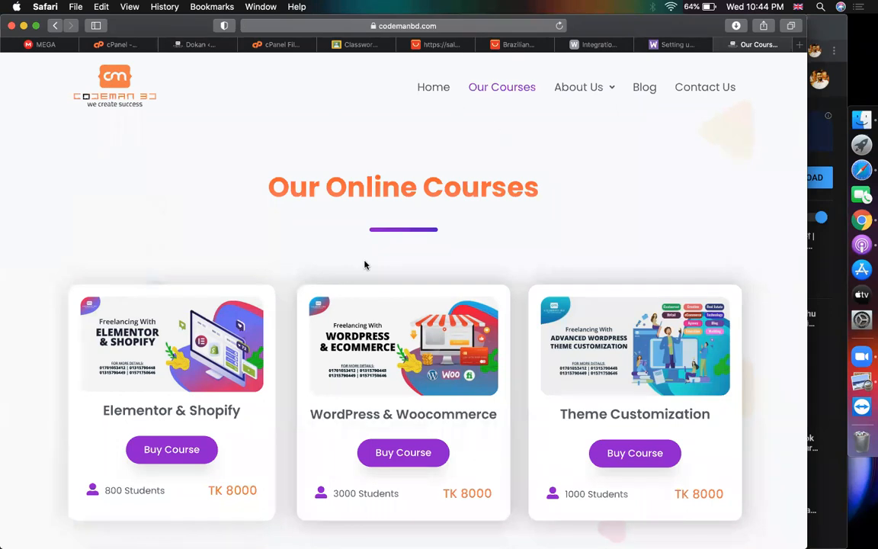
scroll(364, 264, down, 3)
click(172, 357)
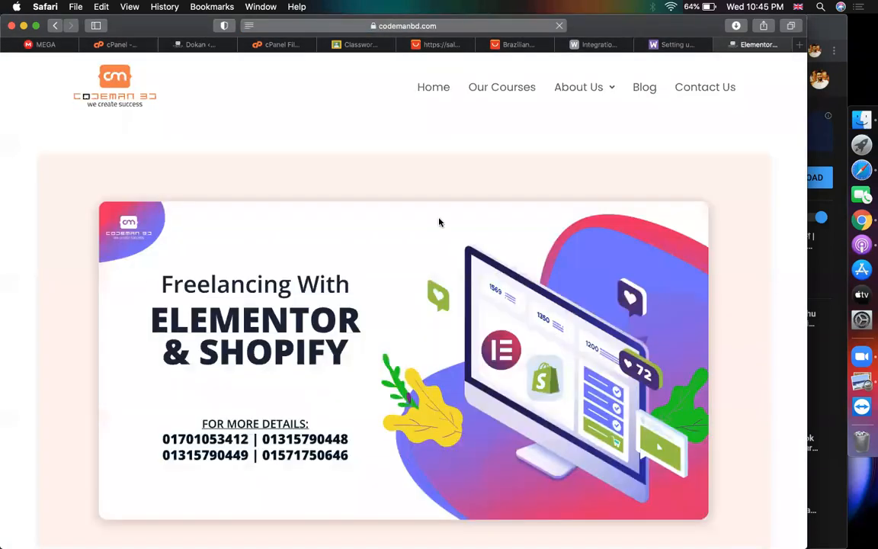
Change the address to the site's /wp-admin and start the I'm-not-a-robot check
click(464, 27)
click(343, 25)
drag(342, 24, 736, 27)
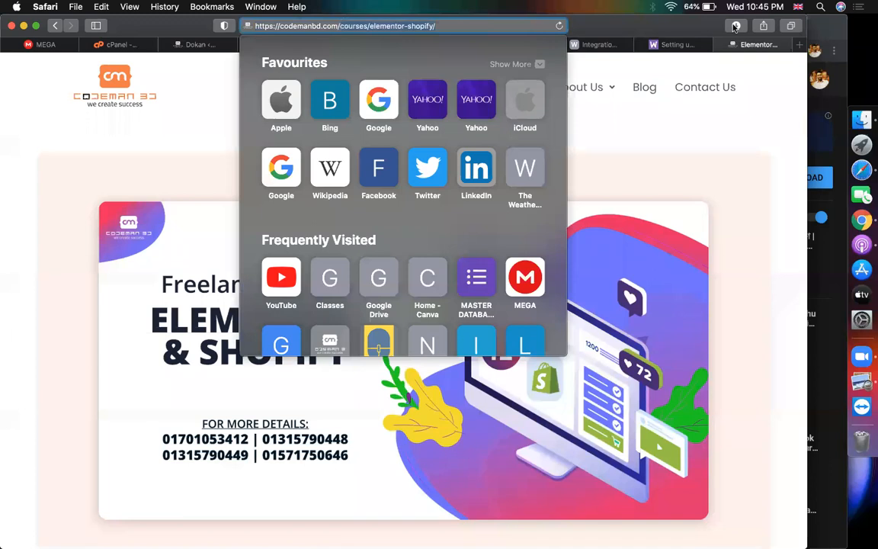
text(wp-admin/)
key(Return)
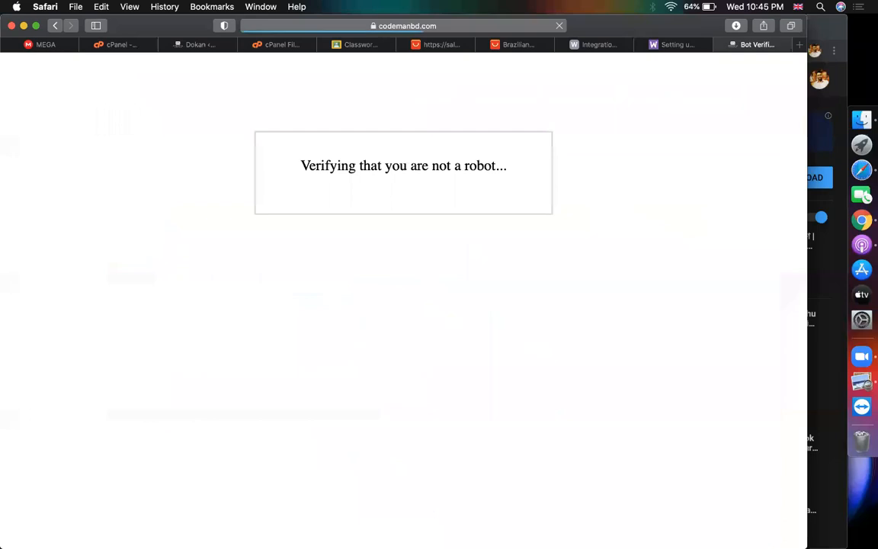
click(322, 219)
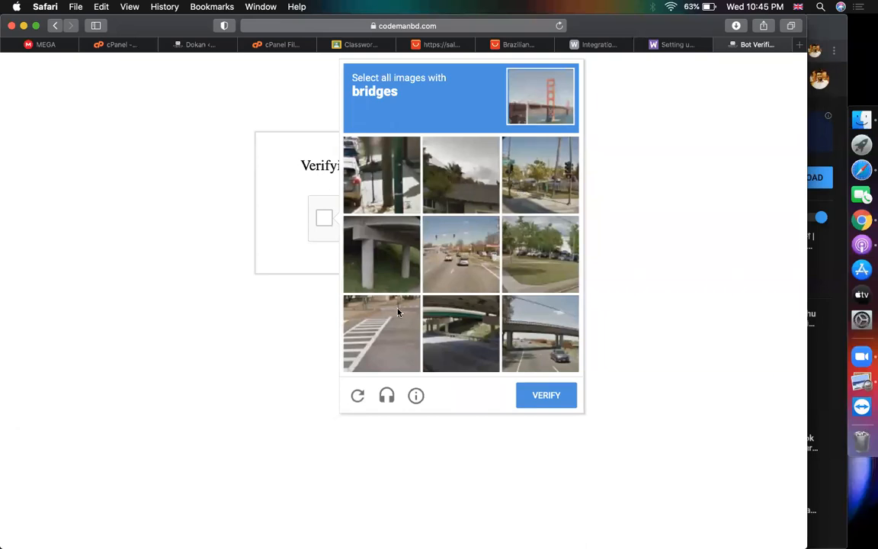
Select the three bridge tiles in the reCAPTCHA challenge and verify
click(391, 252)
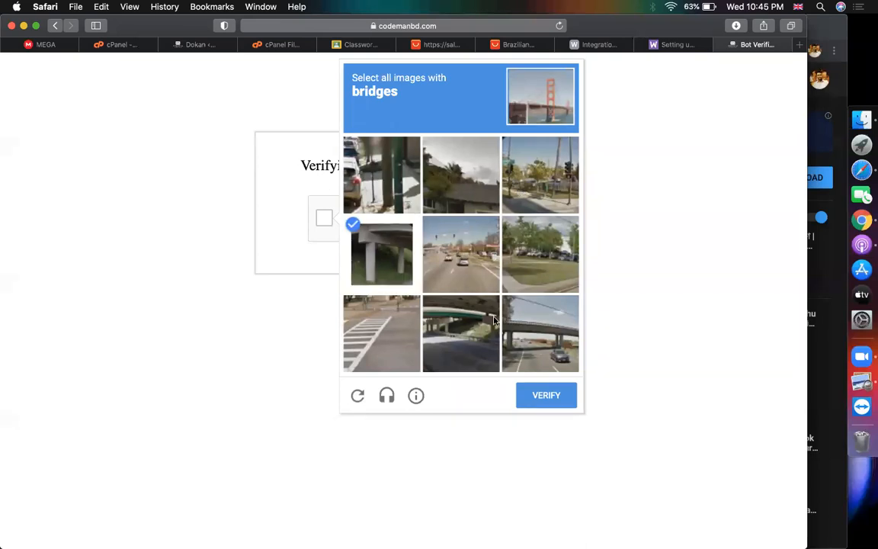
click(539, 333)
click(466, 329)
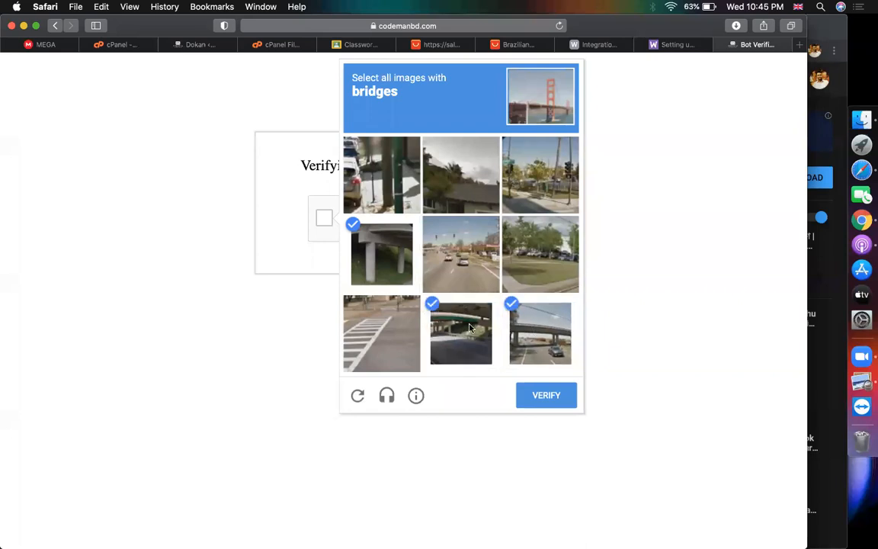
click(542, 403)
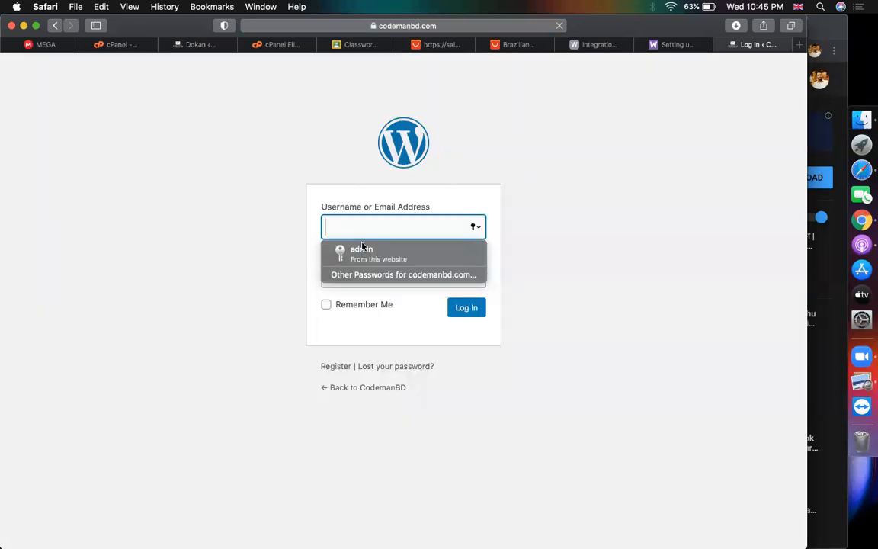
Log in to the WordPress admin with the saved login and return to the Dokan dashboard
click(363, 247)
double_click(359, 227)
text(c)
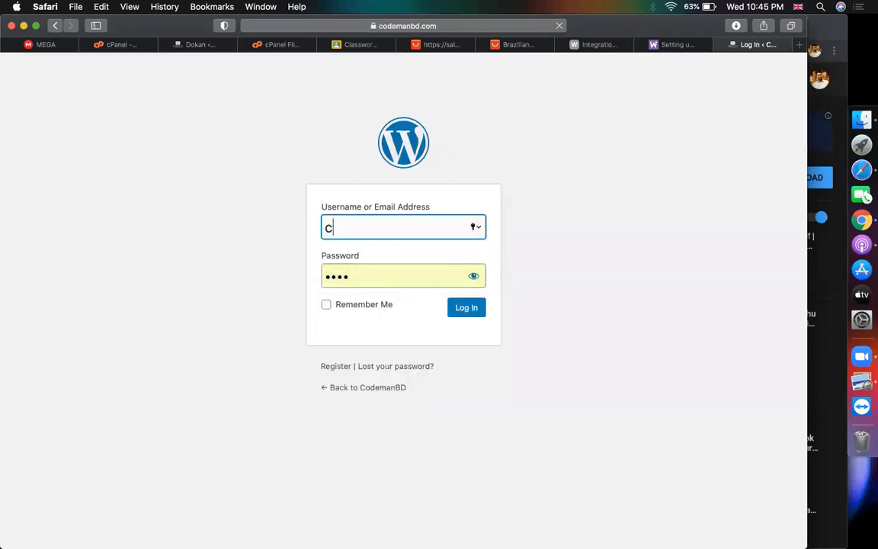
click(413, 257)
click(477, 311)
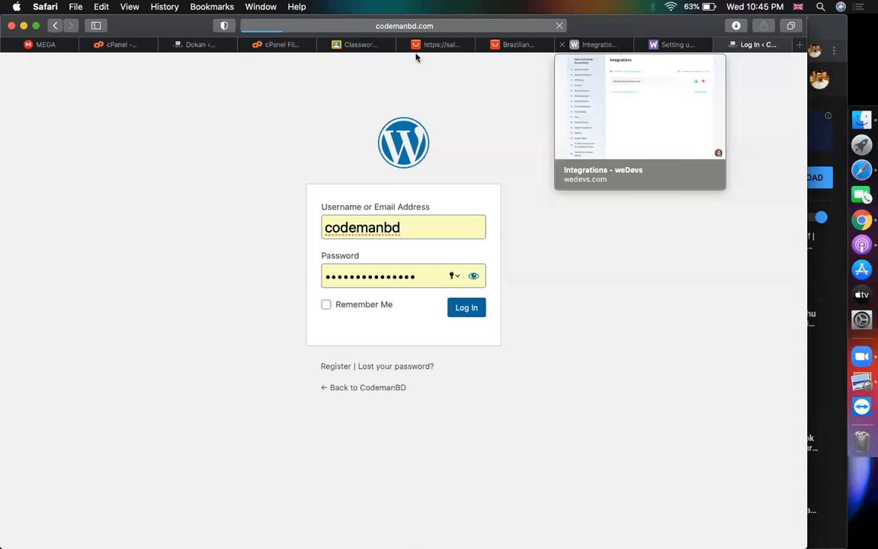
click(194, 45)
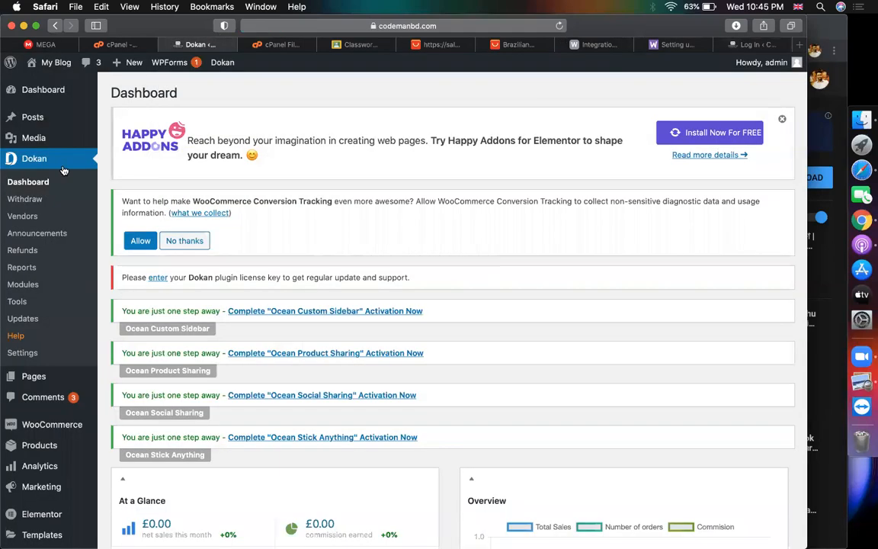
Go from the WooCommerce taxes docs back to Dokan and open Settings > Page Settings
mouse_move(75, 424)
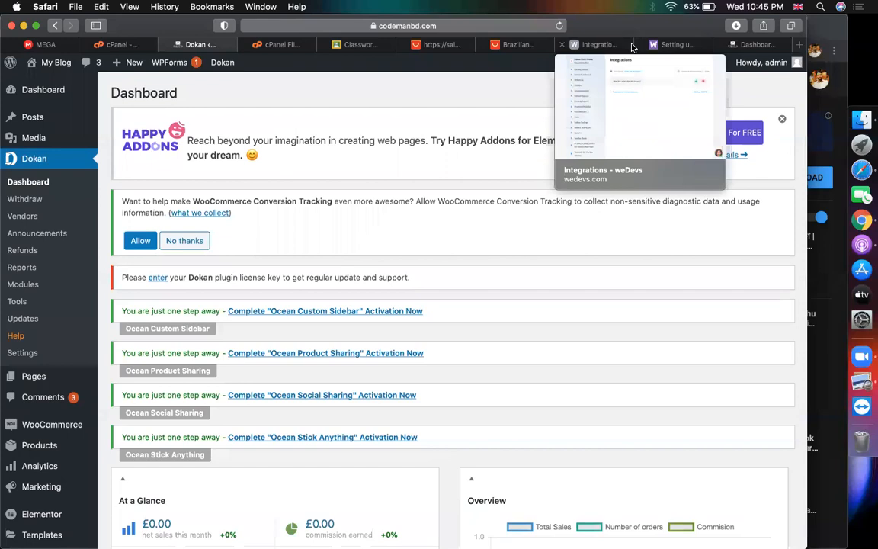
click(692, 47)
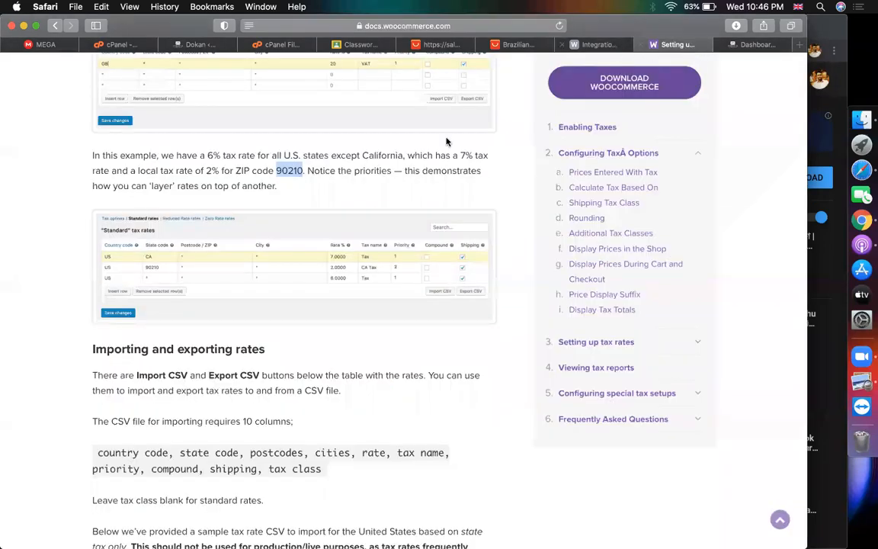
scroll(447, 141, up, 1)
click(174, 46)
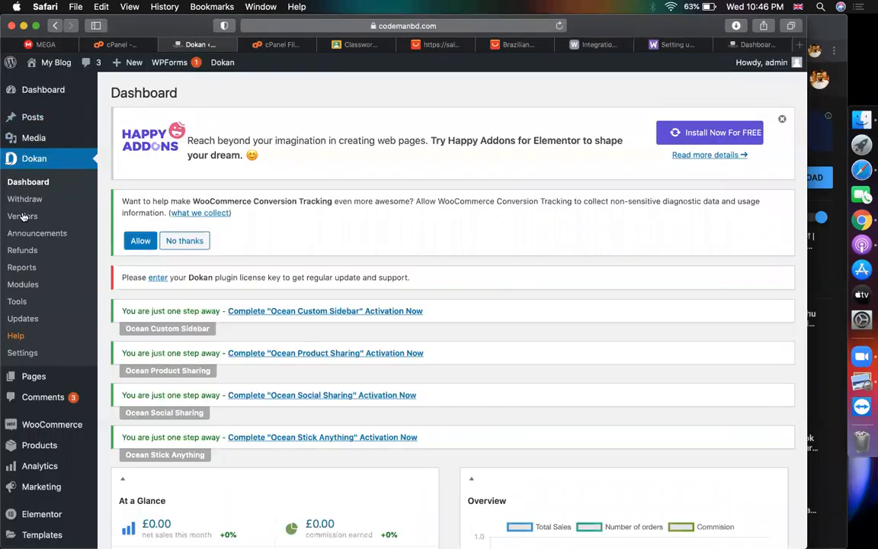
click(22, 354)
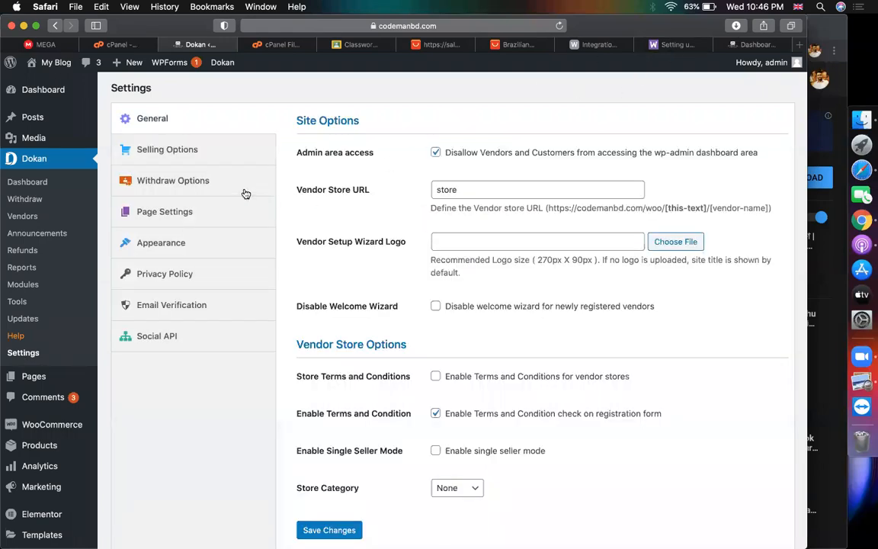
click(190, 213)
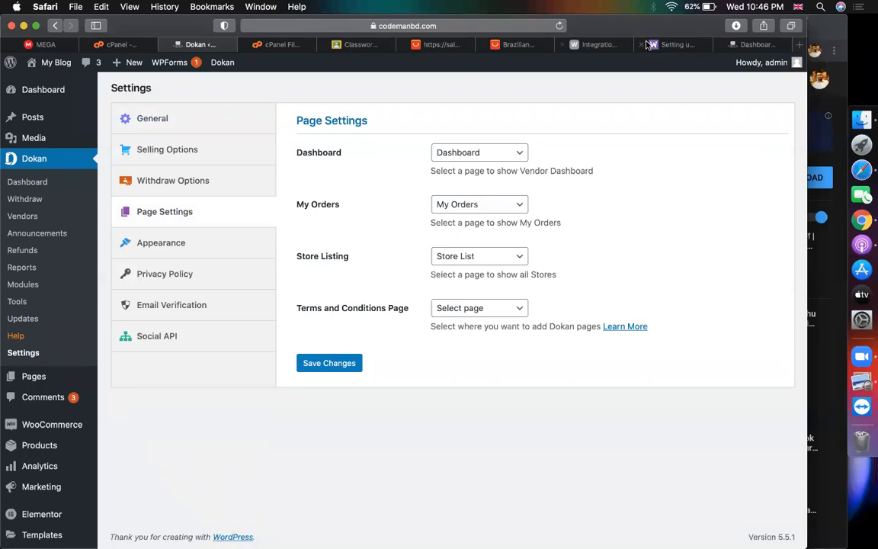
Read the Getting Started page in the Dokan documentation
click(594, 46)
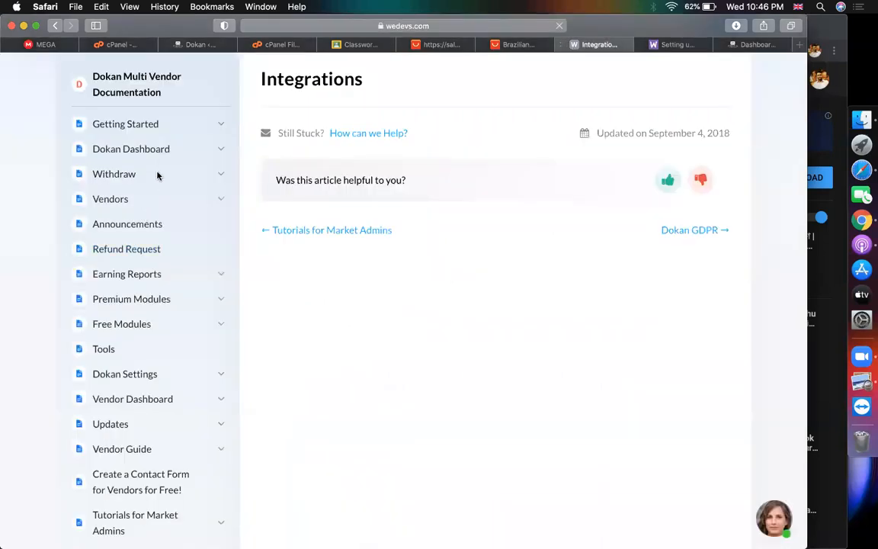
click(157, 123)
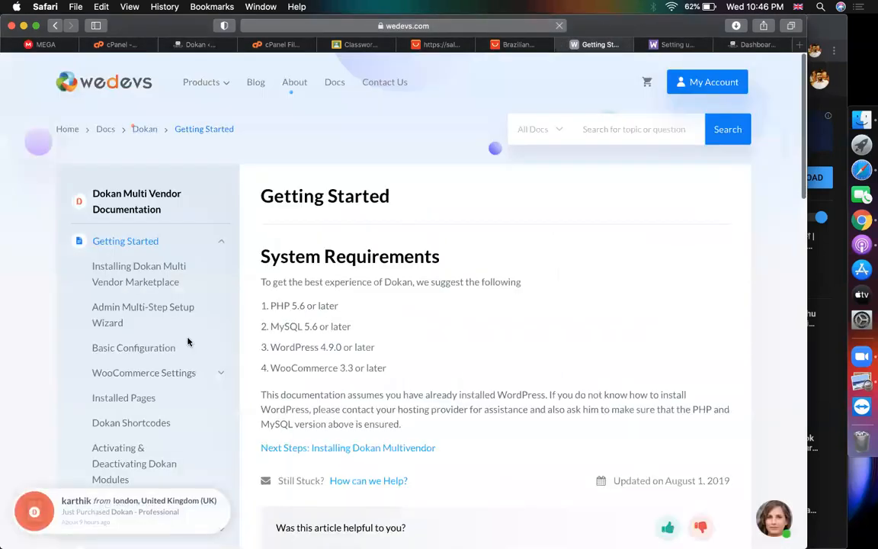
scroll(188, 342, down, 2)
scroll(187, 341, down, 1)
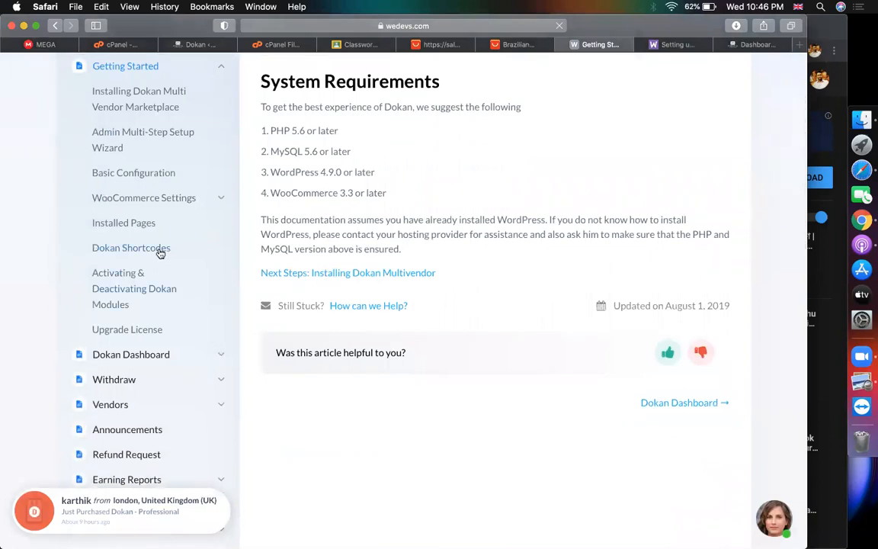
Keep Dashboard as the vendor dashboard page and save the Dokan page settings
click(175, 43)
click(464, 160)
click(463, 152)
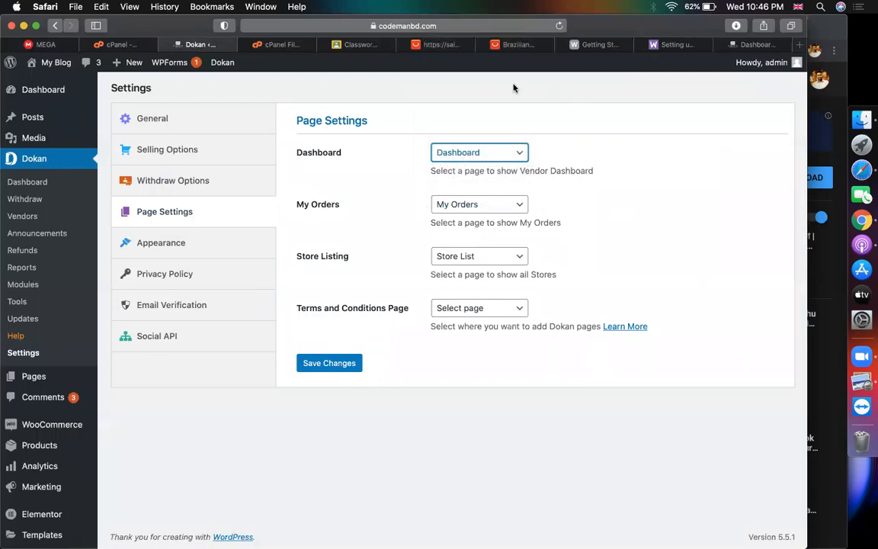
click(327, 364)
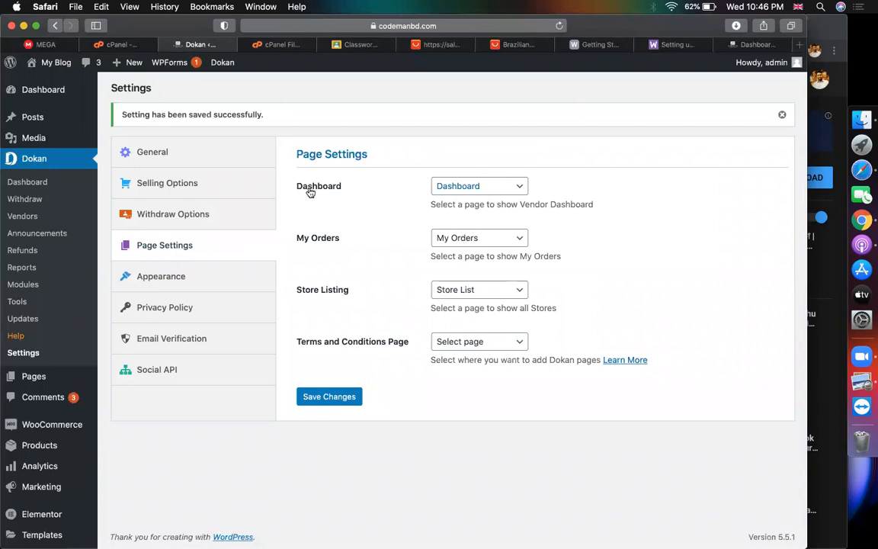
click(599, 45)
In the Dokan Shortcodes doc, highlight the Dashboard, Store Listing and My Orders entries
click(120, 247)
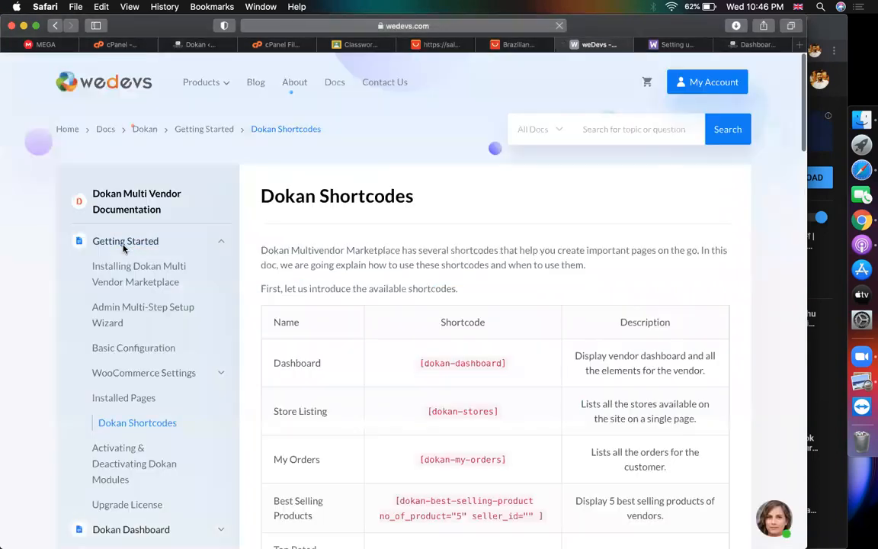
scroll(305, 282, down, 2)
double_click(292, 277)
triple_click(298, 321)
scroll(304, 328, down, 2)
triple_click(297, 315)
scroll(296, 315, down, 4)
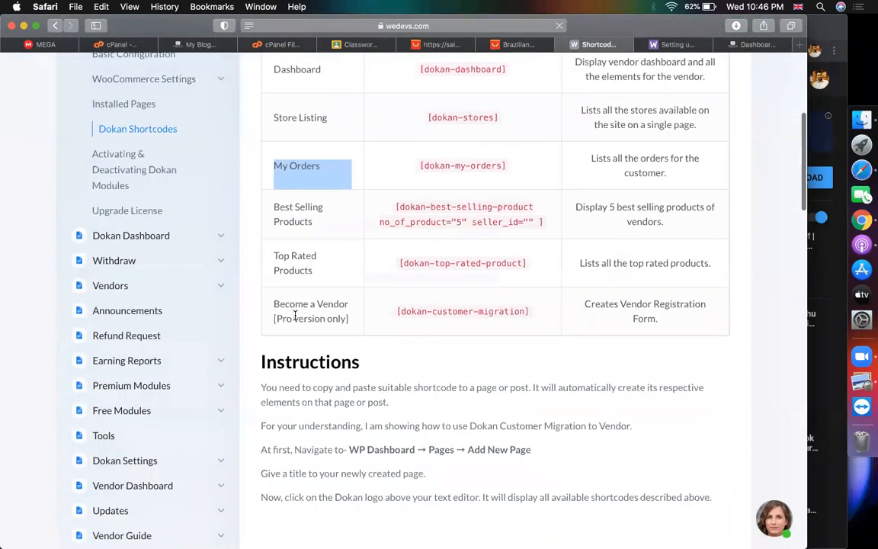
Check Installed Pages, then select the Become a Vendor shortcode [dokan-customer-migration]
click(124, 103)
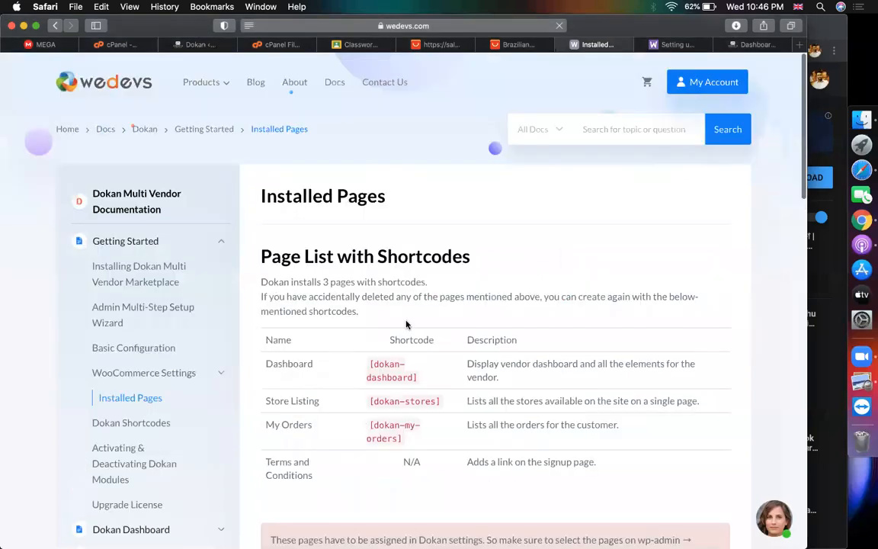
scroll(406, 324, down, 1)
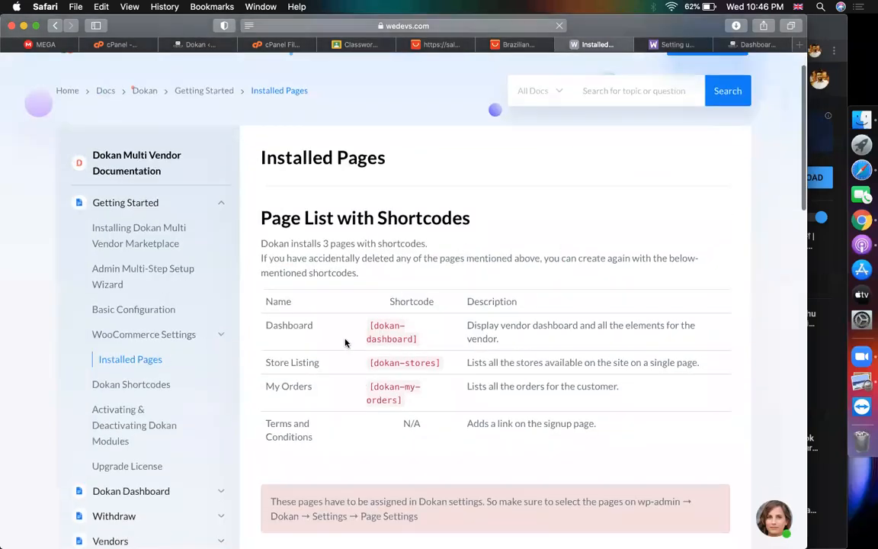
click(122, 386)
scroll(414, 364, down, 9)
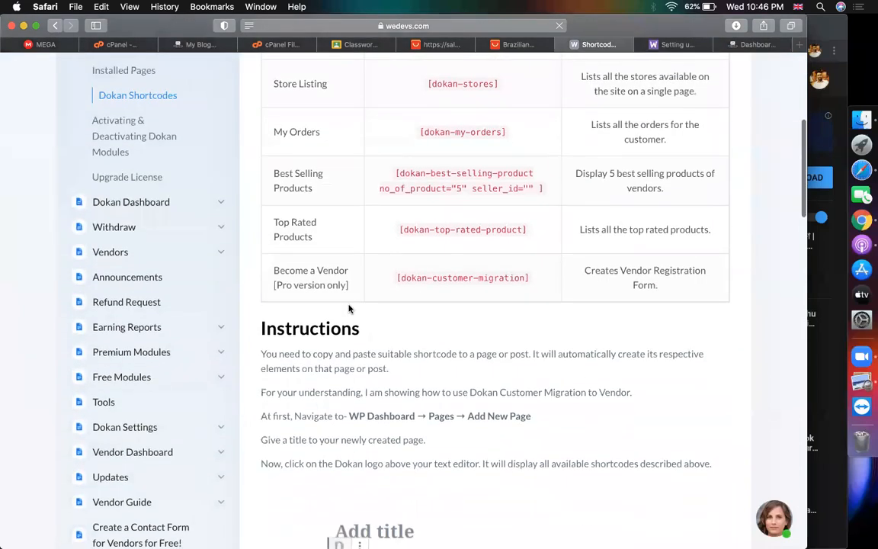
drag(343, 269, 273, 273)
key(super+c)
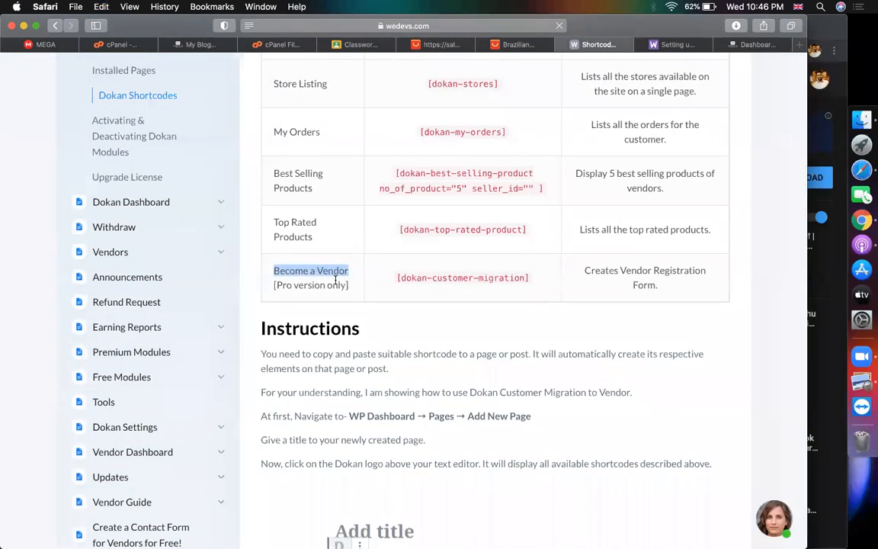
drag(532, 282, 387, 282)
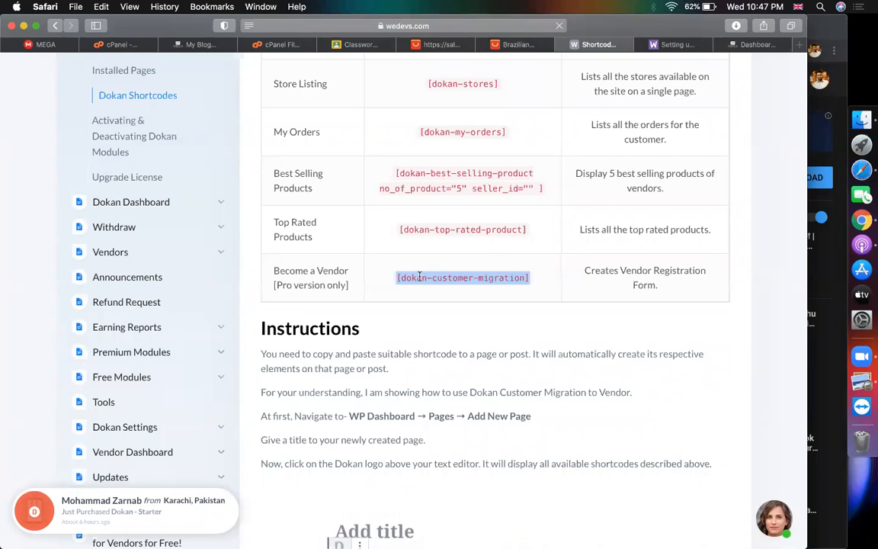
click(197, 44)
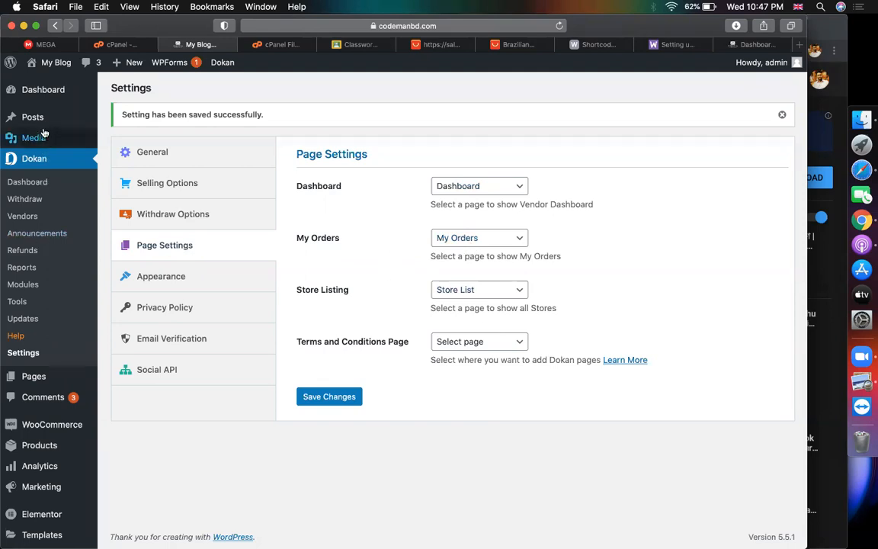
Create a new page titled 'Become a Vendor'
mouse_move(36, 379)
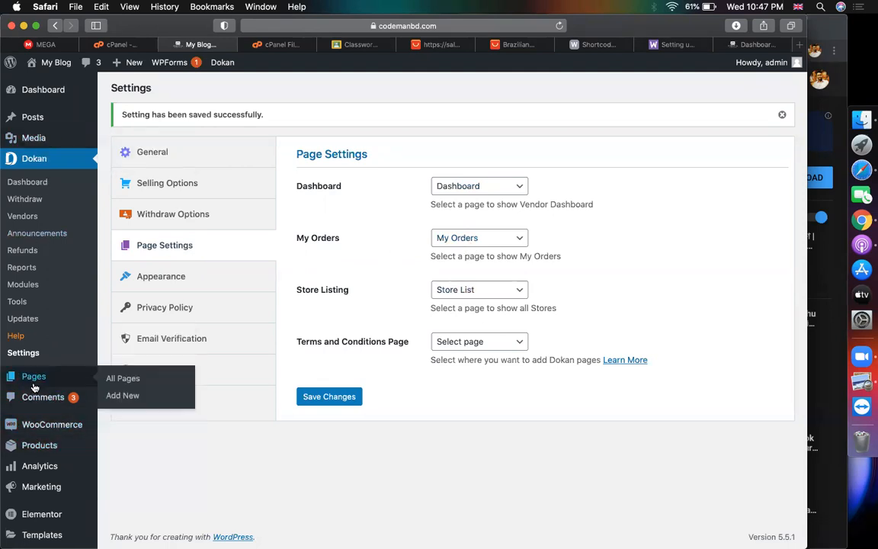
click(120, 399)
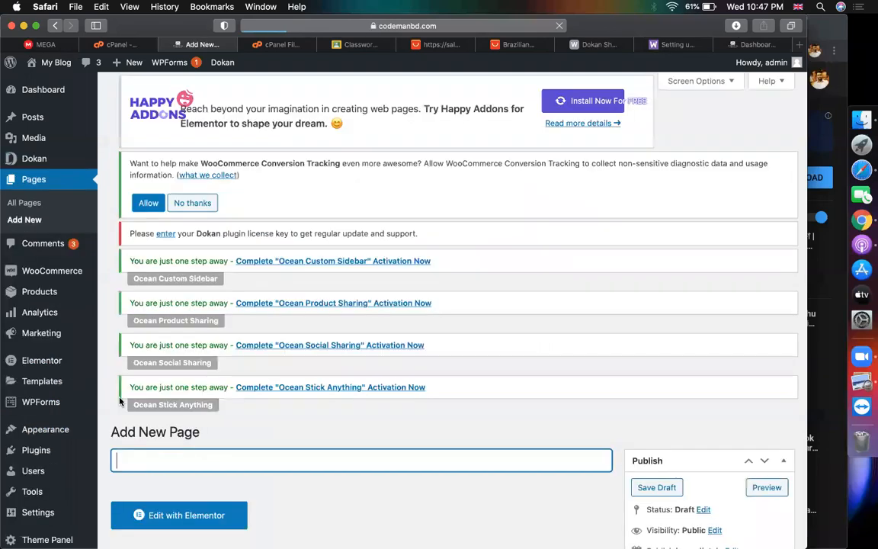
scroll(481, 272, down, 2)
key(super+v)
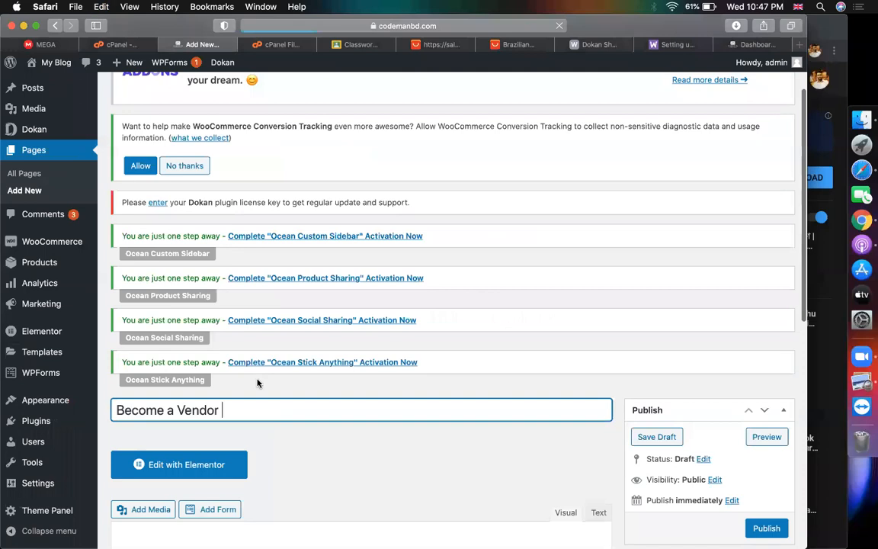
scroll(328, 403, down, 5)
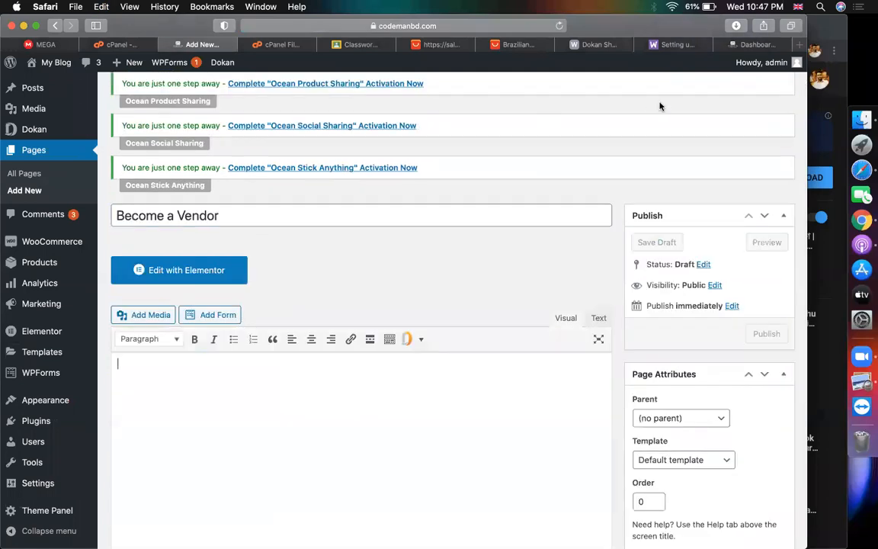
Paste the [dokan-customer-migration] shortcode into the page body and publish it
click(598, 45)
key(super+c)
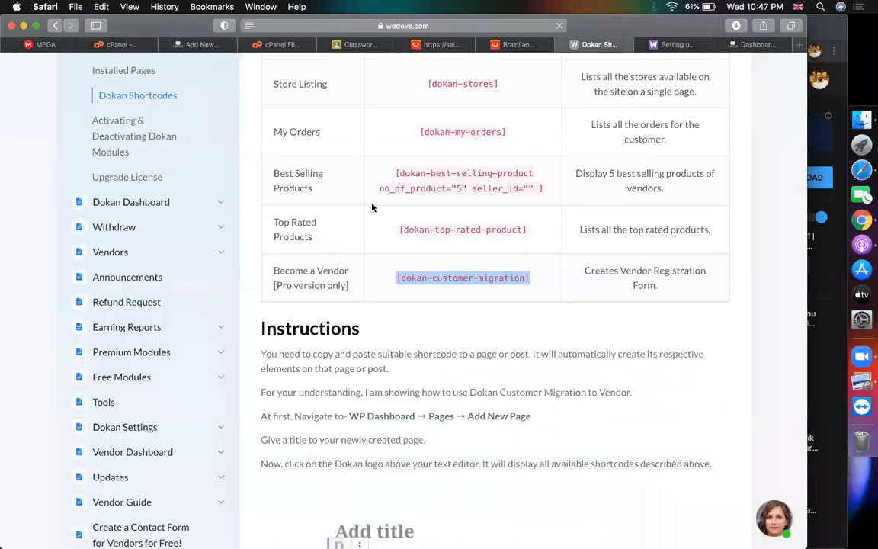
click(199, 44)
key(super+v)
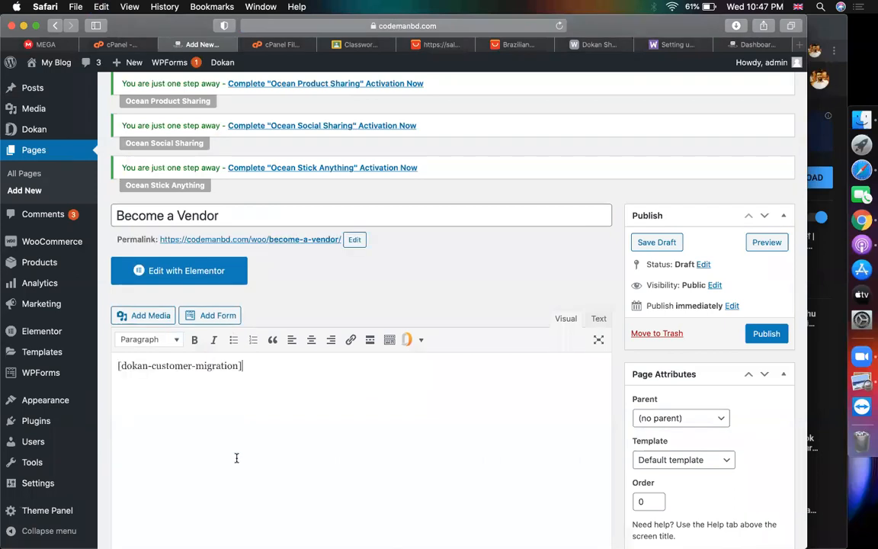
click(768, 340)
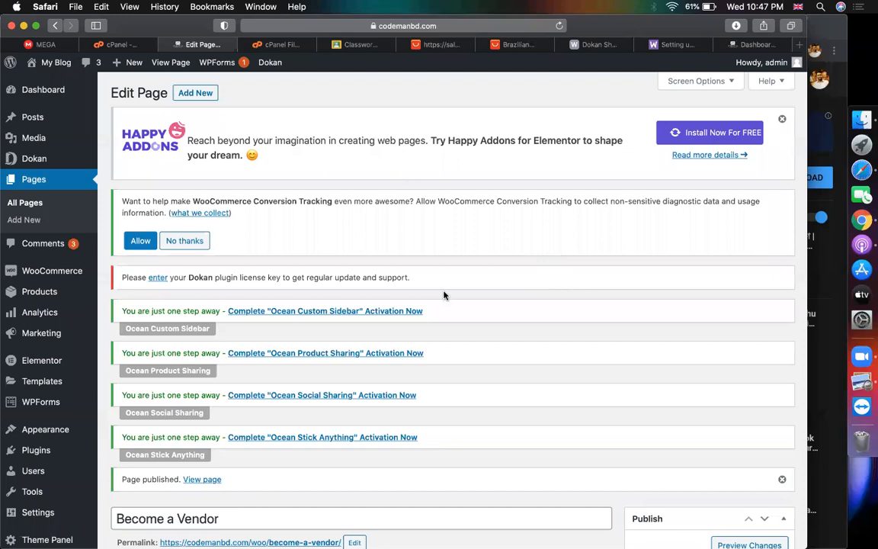
scroll(297, 290, down, 10)
scroll(288, 251, up, 2)
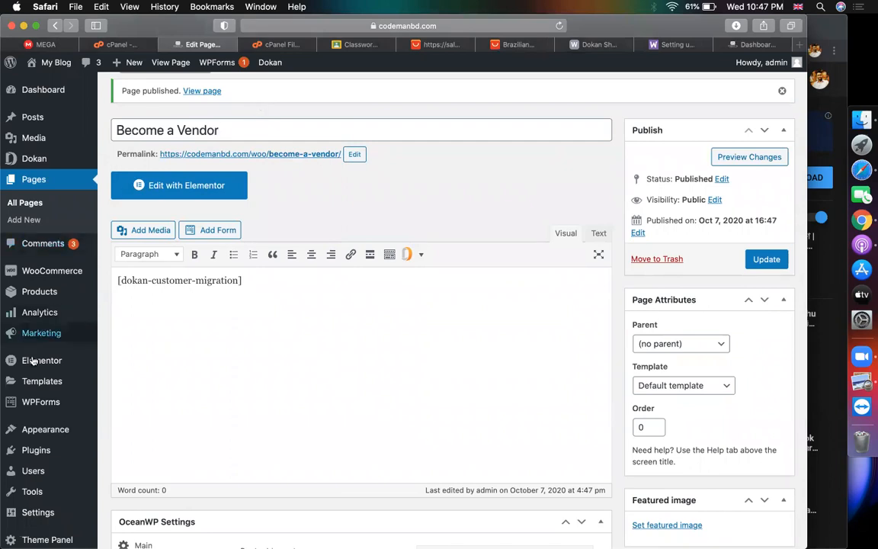
Add the Become a Vendor page to the Footer Menu
mouse_move(46, 435)
click(118, 479)
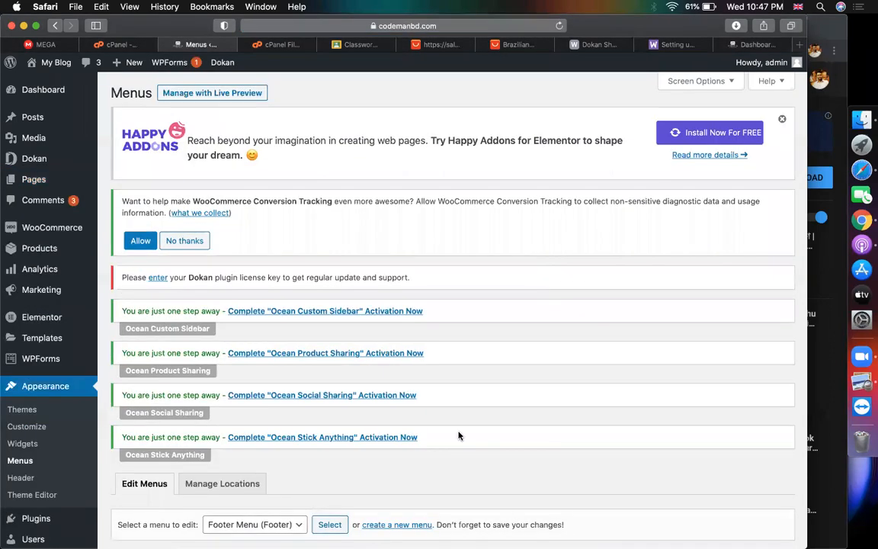
scroll(458, 434, down, 10)
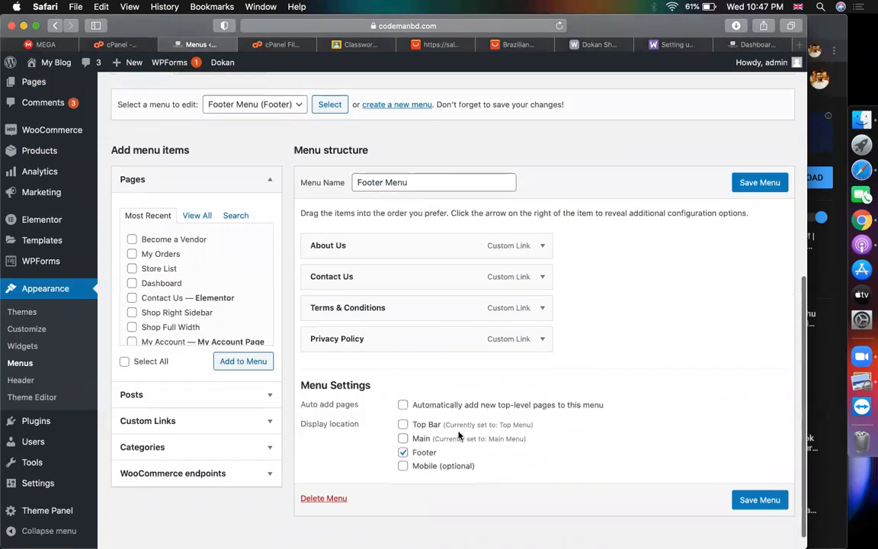
click(149, 239)
click(231, 365)
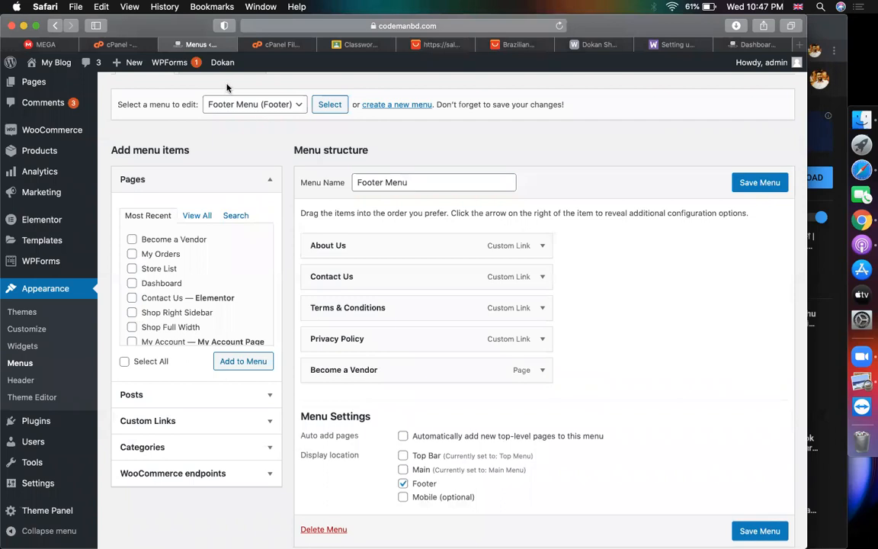
Add the Become a Vendor page to the Main Menu and save it
click(237, 105)
click(240, 118)
click(330, 104)
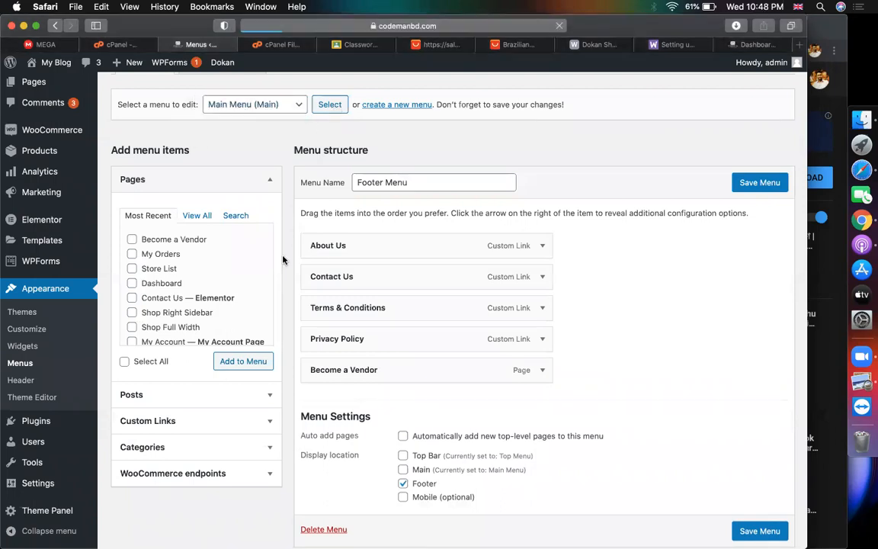
scroll(251, 350, down, 10)
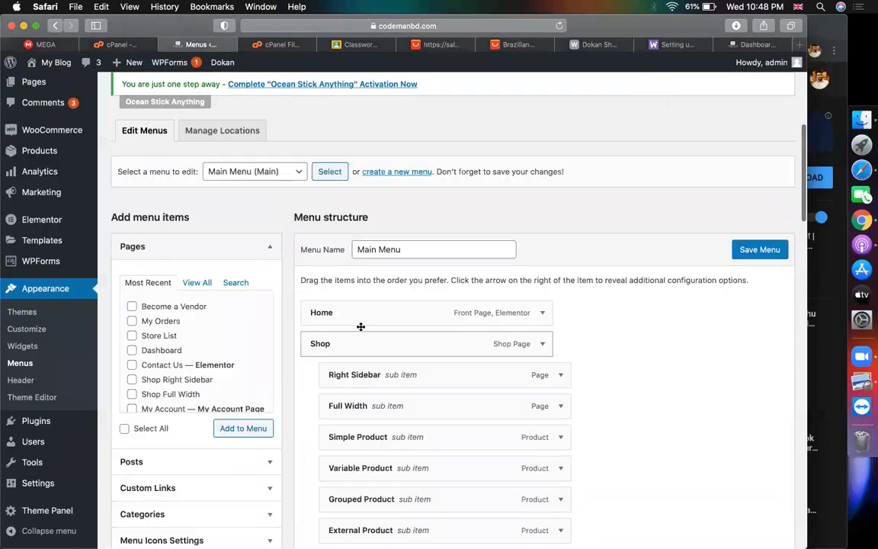
scroll(290, 282, down, 3)
scroll(241, 221, up, 4)
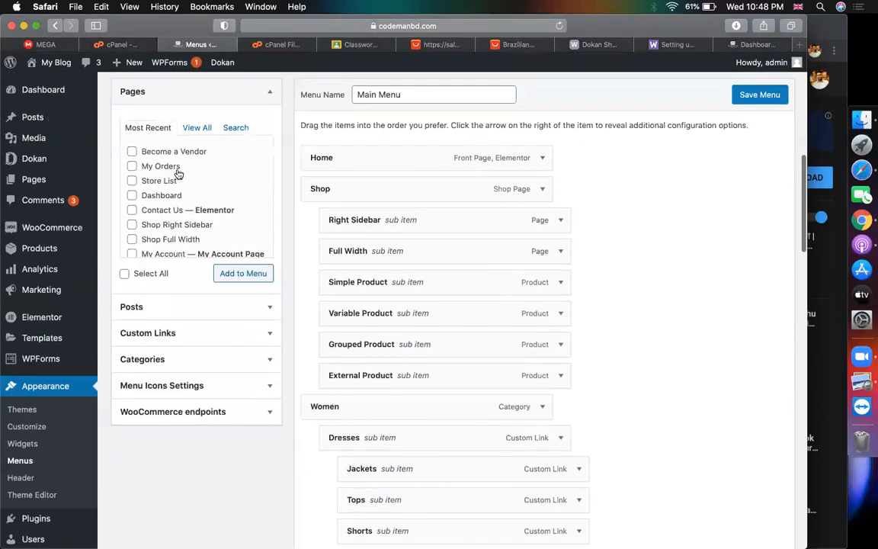
click(183, 156)
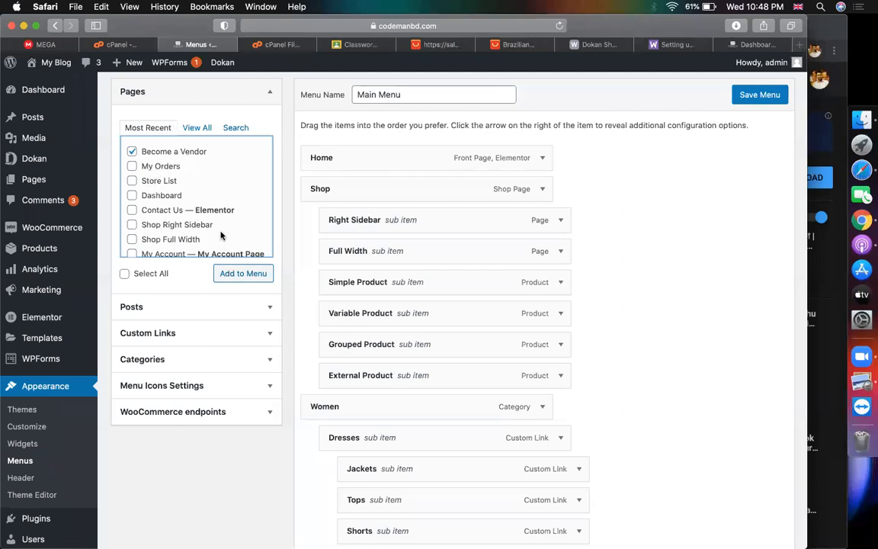
click(242, 276)
scroll(666, 410, down, 10)
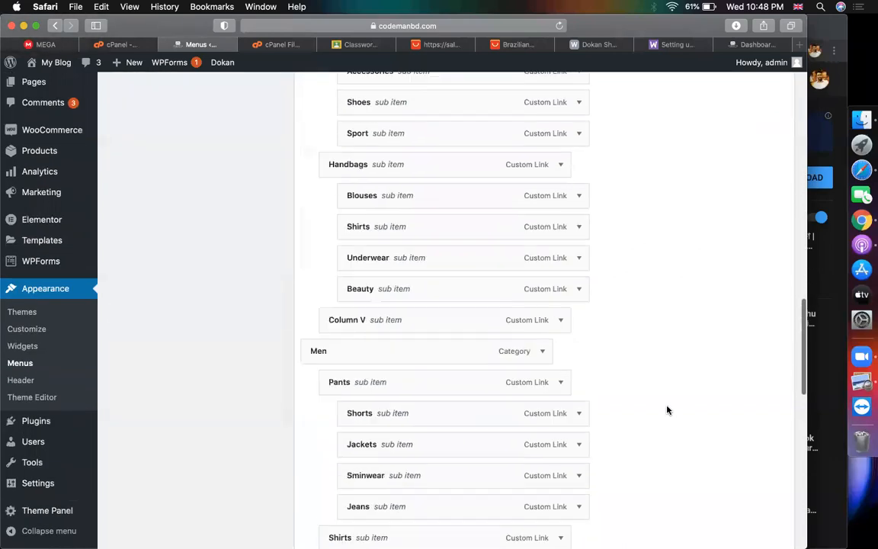
scroll(667, 410, down, 5)
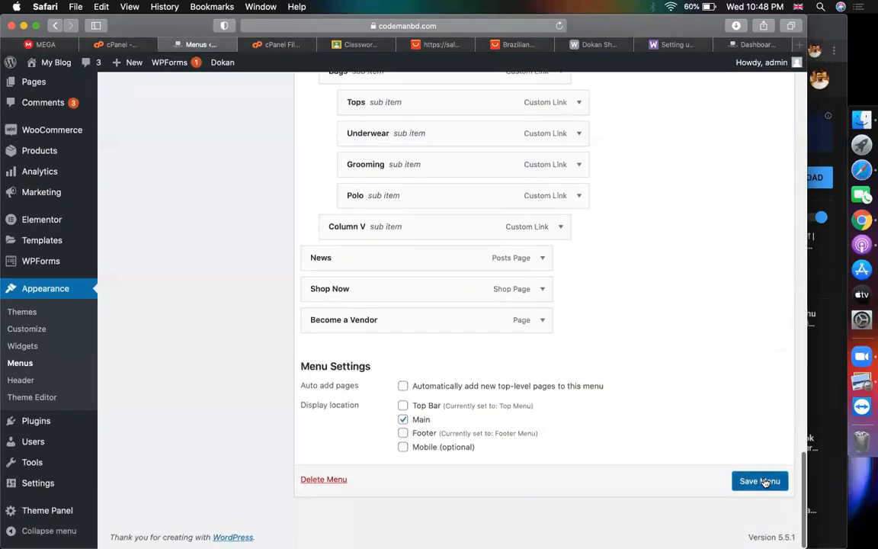
click(762, 479)
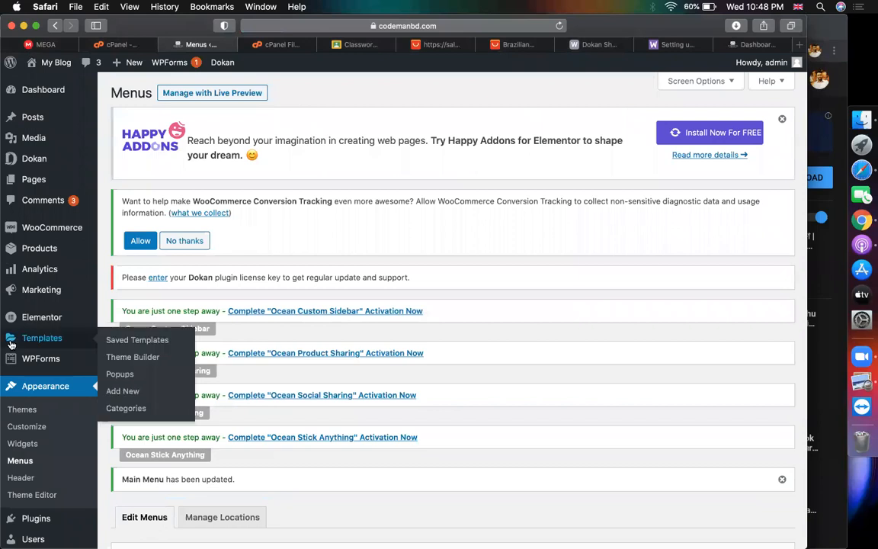
scroll(35, 339, down, 10)
mouse_move(24, 484)
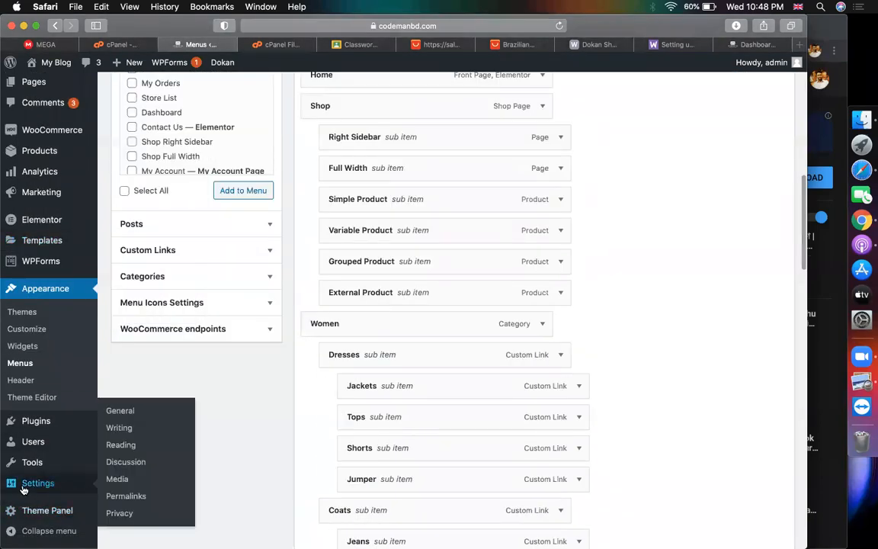
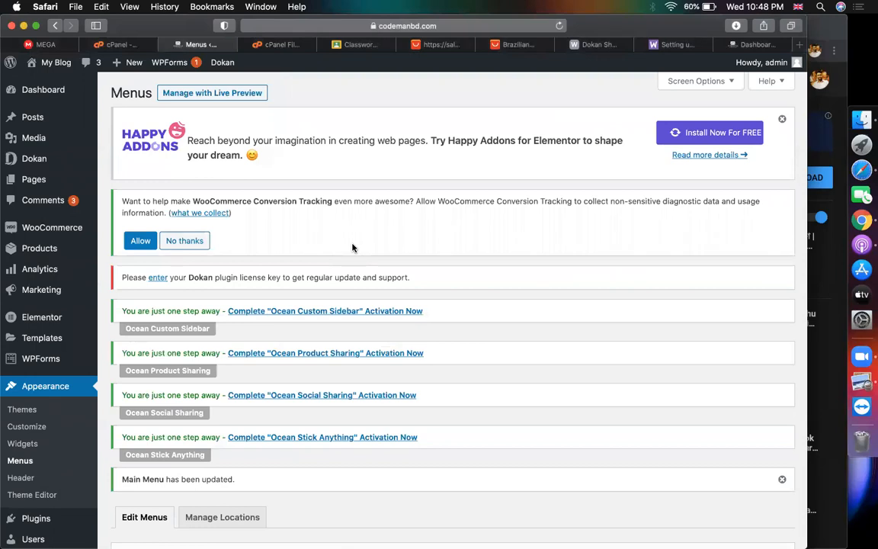
Leave the Menus page and load the storefront home page through Visit Site
scroll(553, 343, down, 5)
scroll(553, 343, up, 5)
click(43, 84)
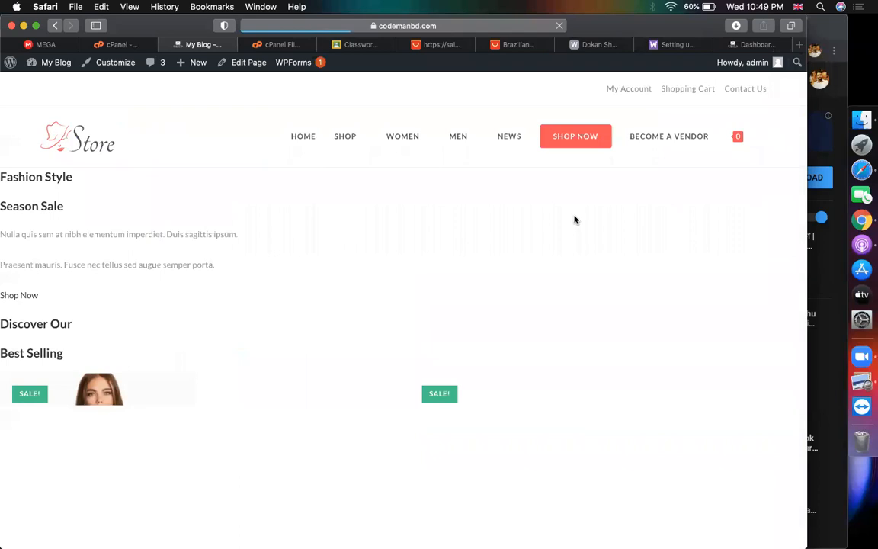
Open the Become a Vendor page with its Update account to Vendor form
click(657, 139)
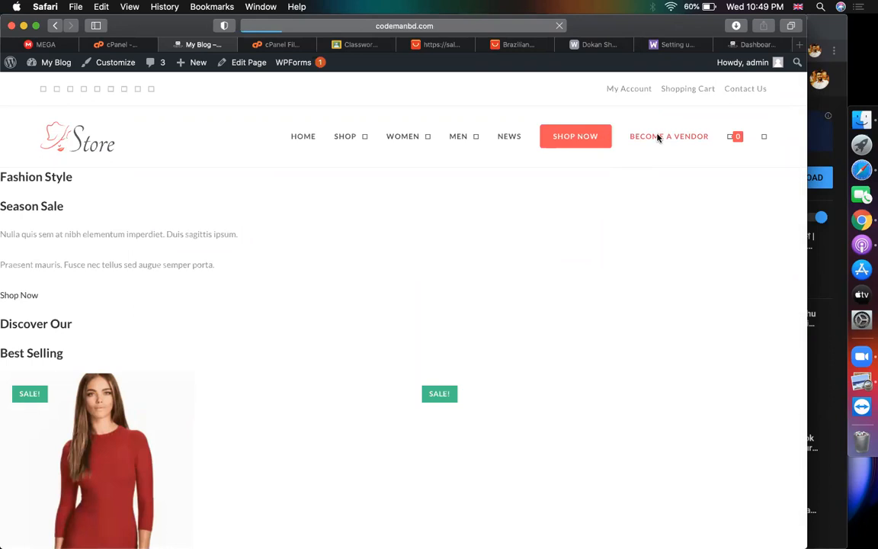
scroll(539, 233, down, 3)
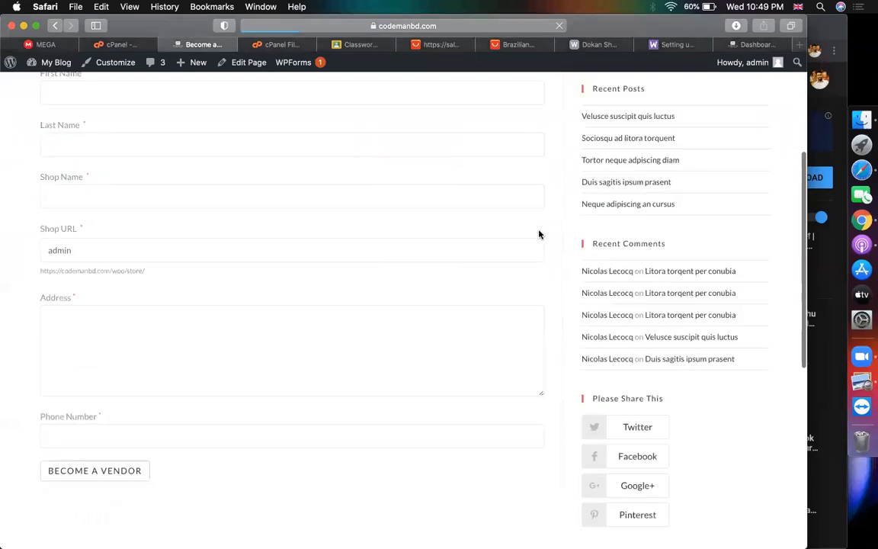
scroll(533, 236, up, 2)
scroll(523, 239, up, 1)
click(132, 266)
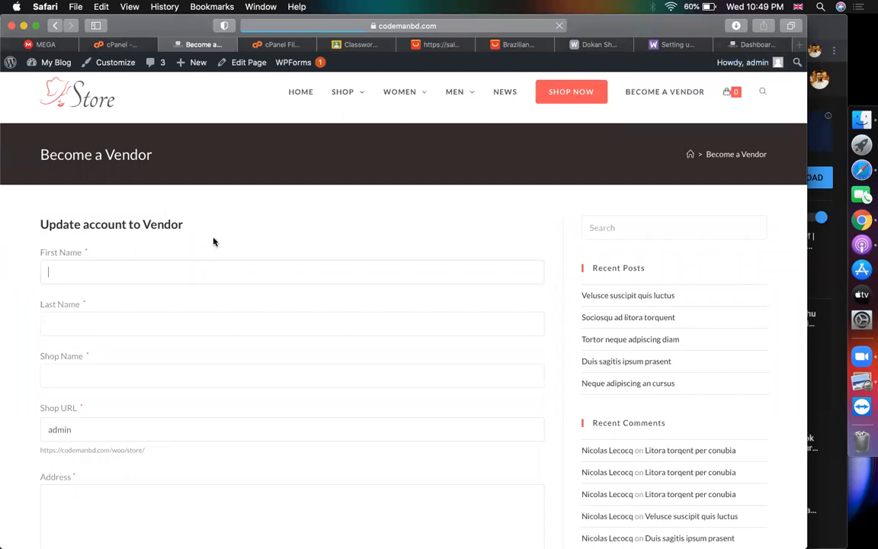
Copy the Become a Vendor link address and switch to Chrome
right_click(660, 92)
click(683, 184)
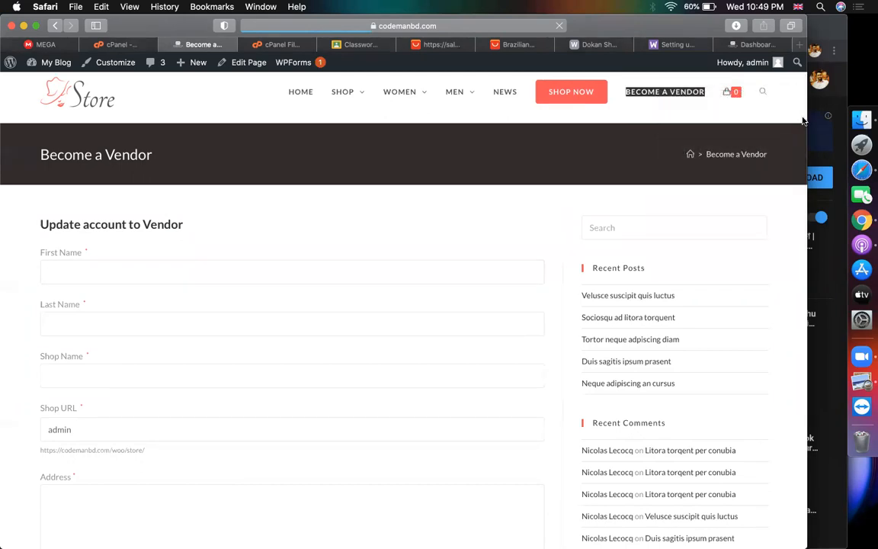
click(843, 225)
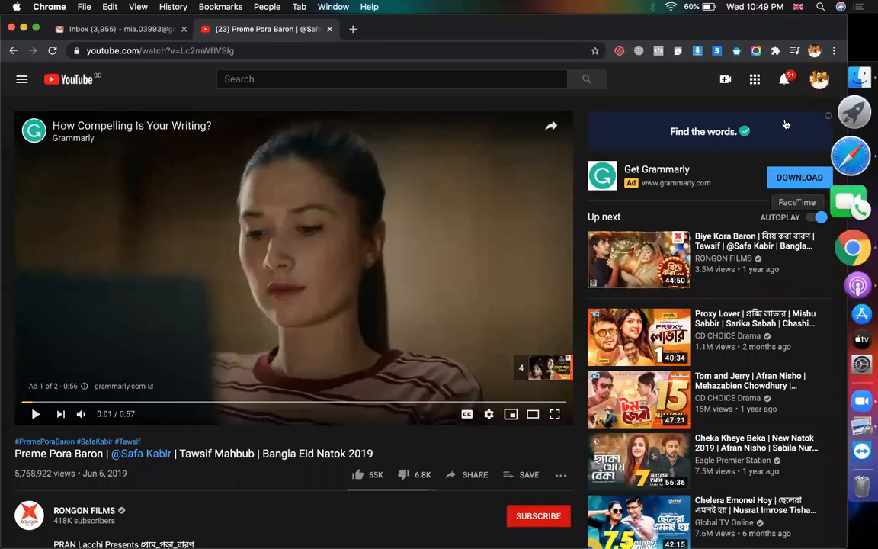
Load the copied Become a Vendor address in a new Chrome tab
click(353, 30)
key(super+v)
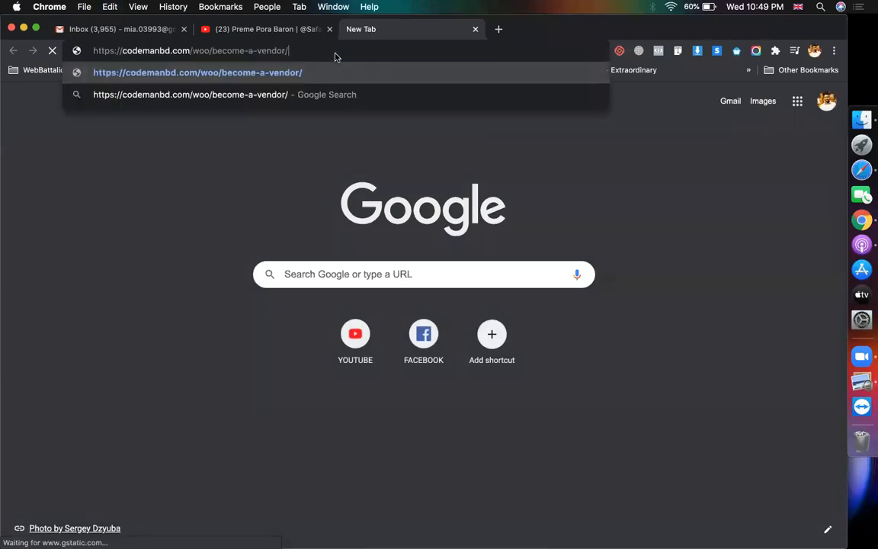
key(Return)
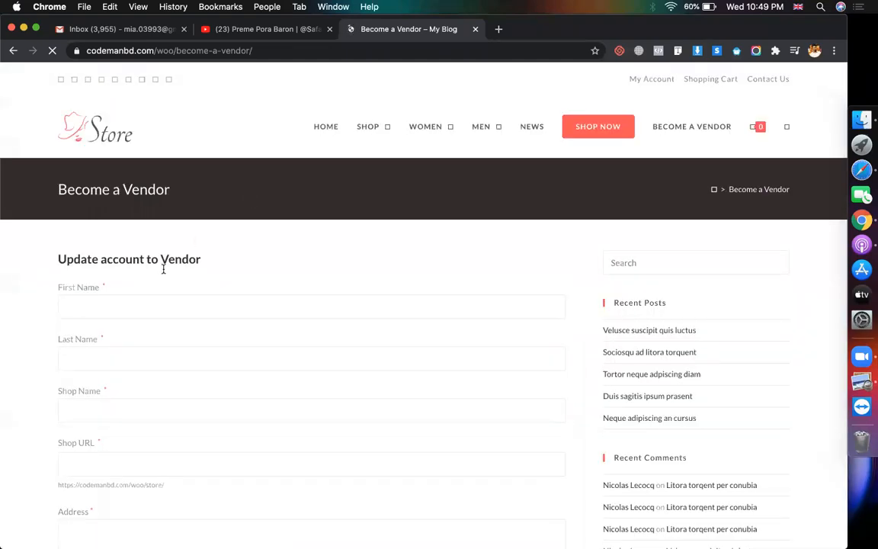
Enter the vendor's first and last name and the shop name 'gausia pro'
click(126, 304)
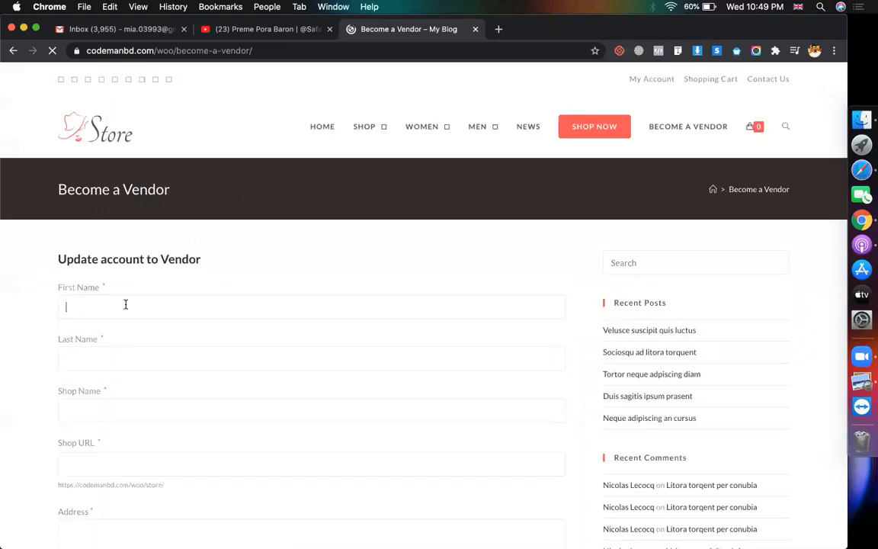
key(Tab)
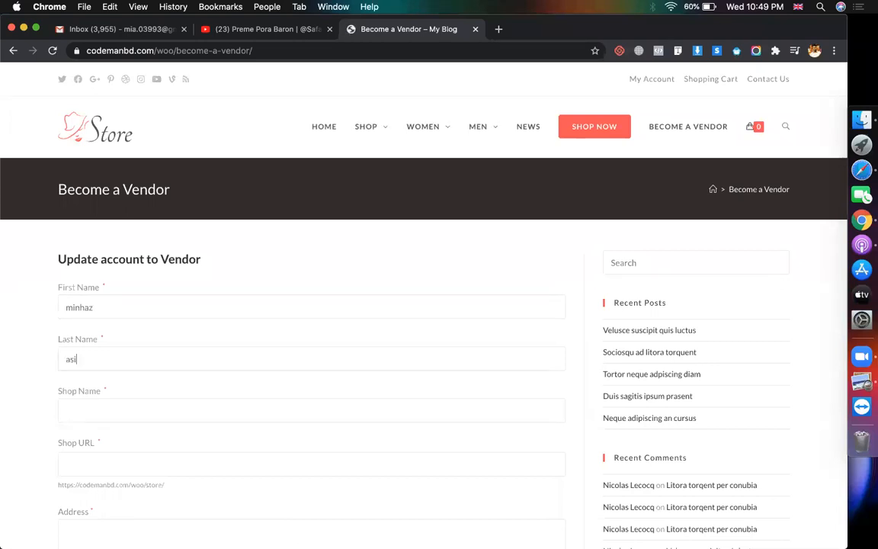
scroll(85, 323, down, 2)
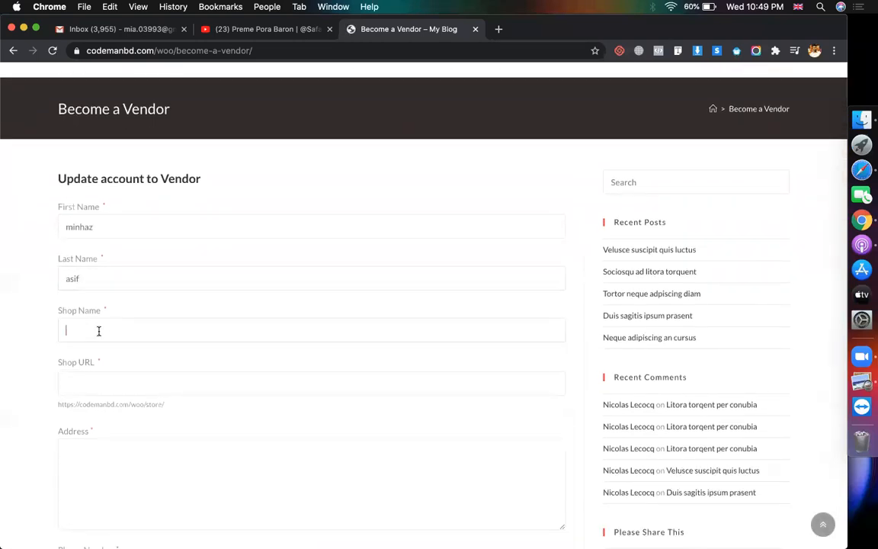
scroll(98, 332, down, 1)
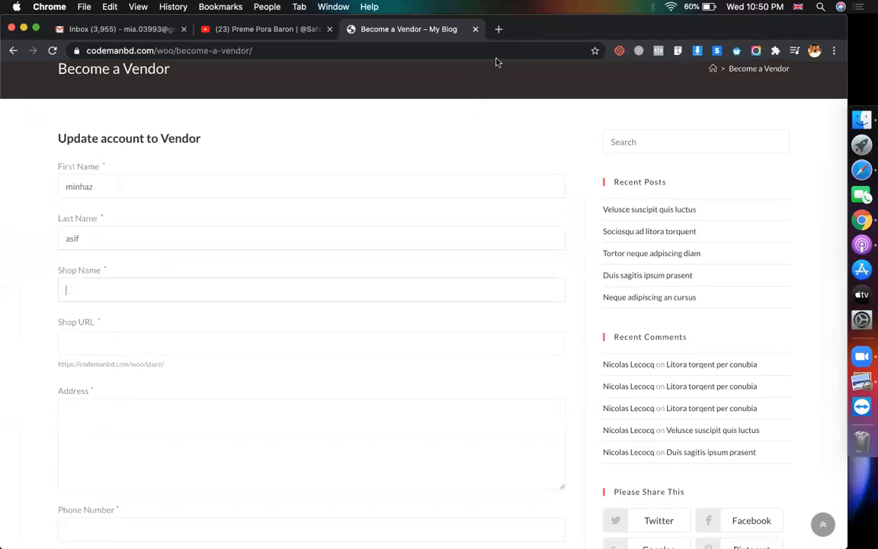
text(gausia pro)
click(171, 344)
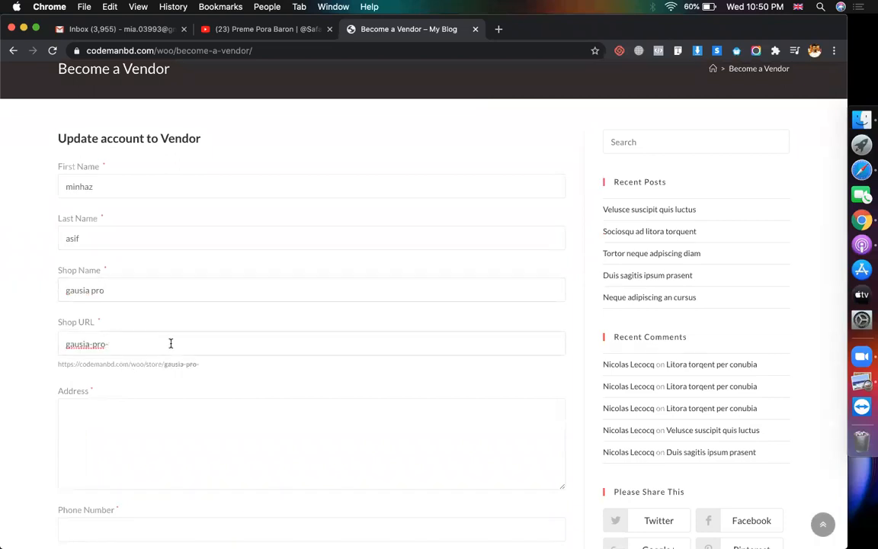
Fill in the shop address and phone number on the vendor form
scroll(171, 343, down, 3)
click(120, 310)
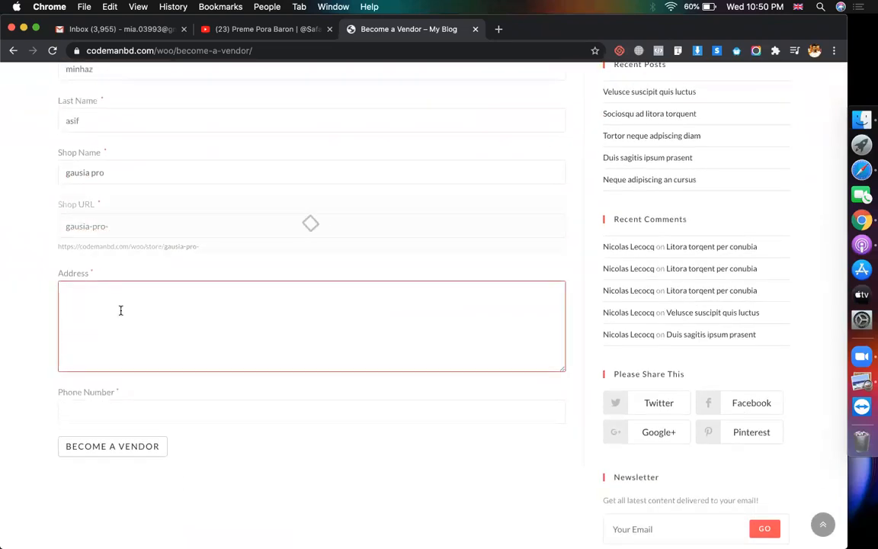
text(dhaka)
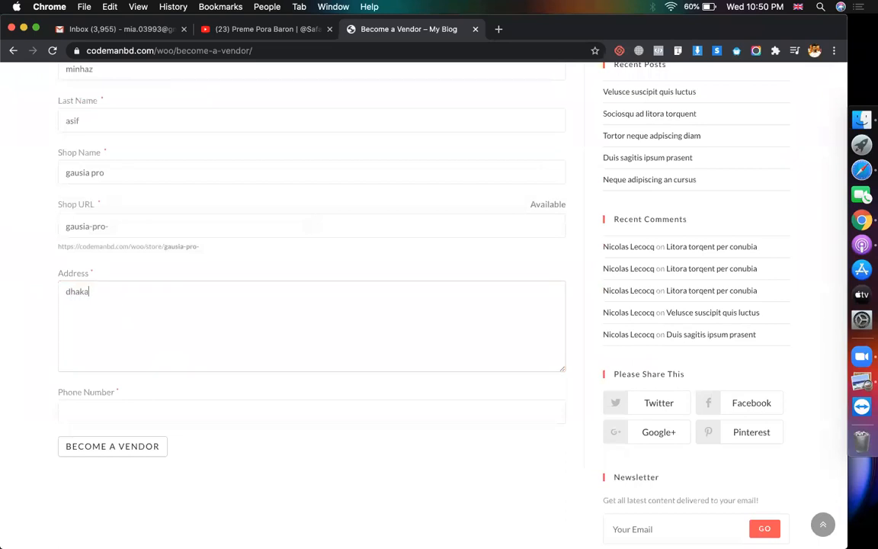
text(dhanmondi,)
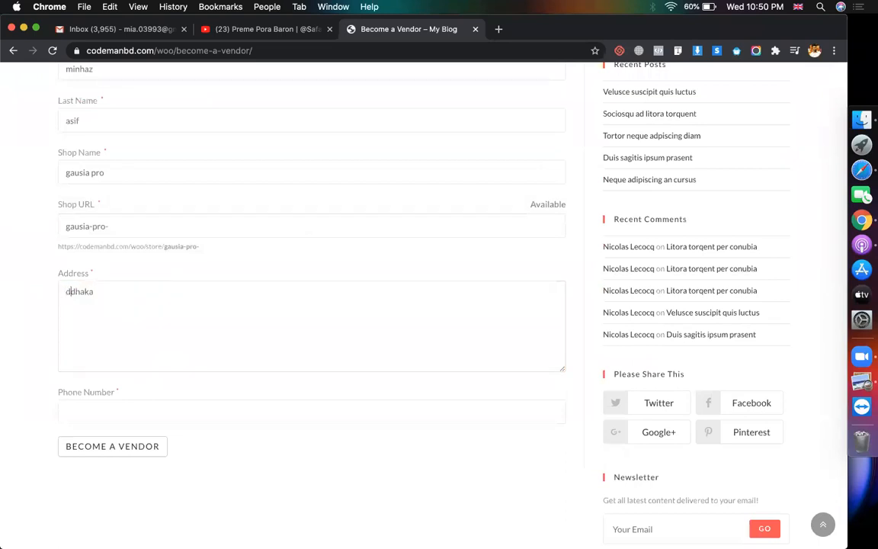
scroll(147, 323, down, 2)
click(141, 318)
text(0868789)
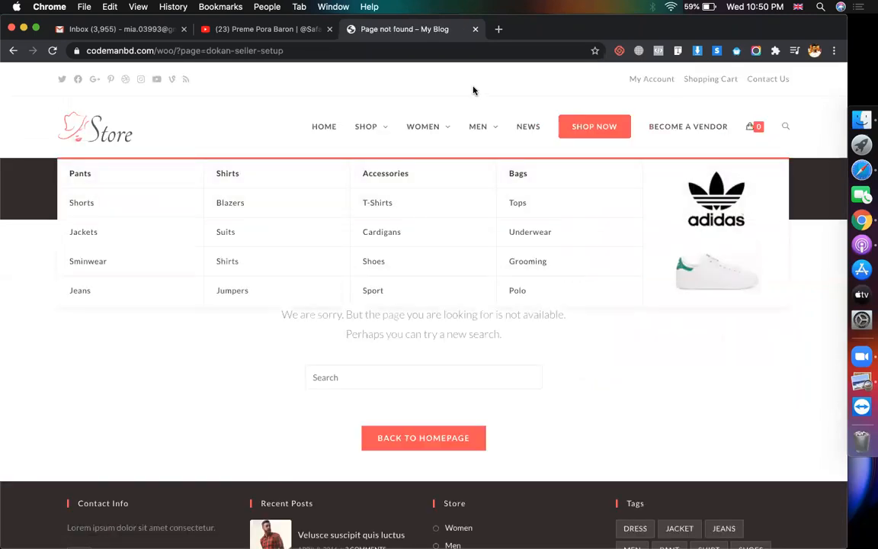
Back in Safari, open Dokan > Vendors from the admin dashboard
click(839, 161)
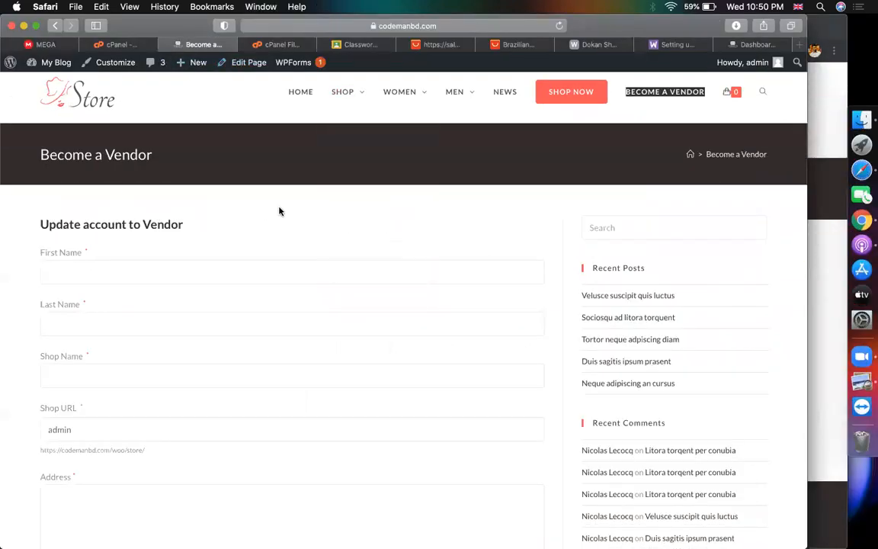
mouse_move(55, 64)
click(51, 85)
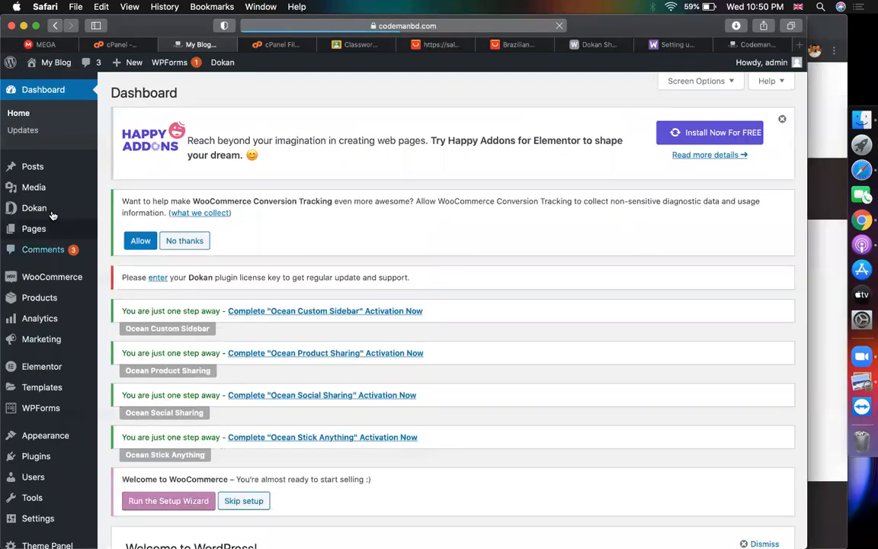
mouse_move(50, 207)
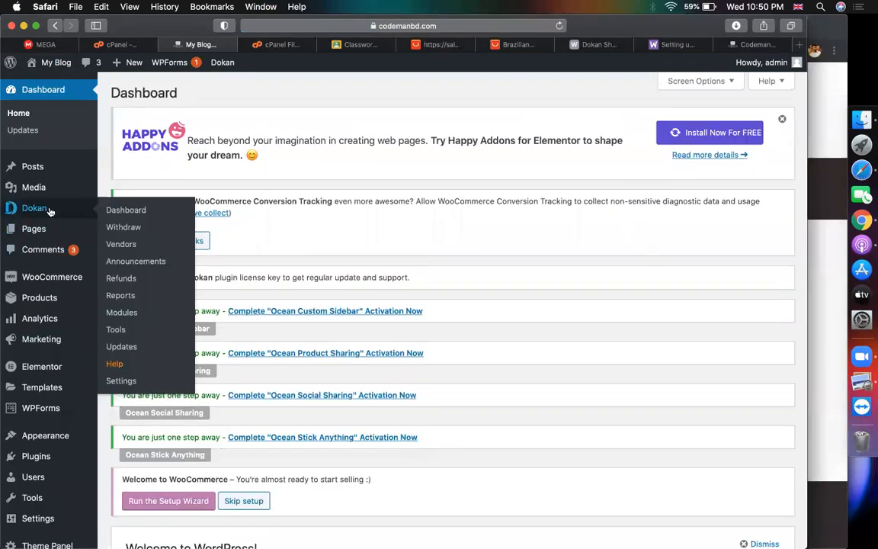
click(118, 244)
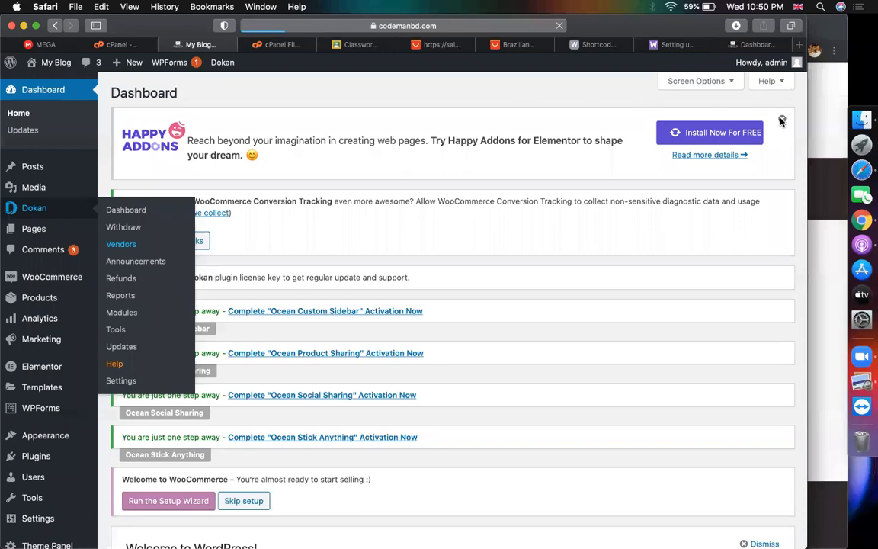
click(831, 204)
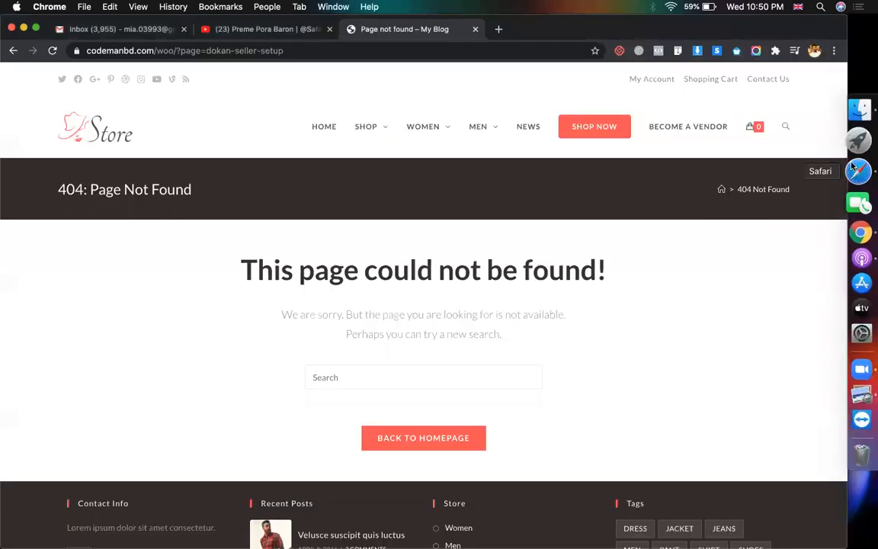
click(858, 171)
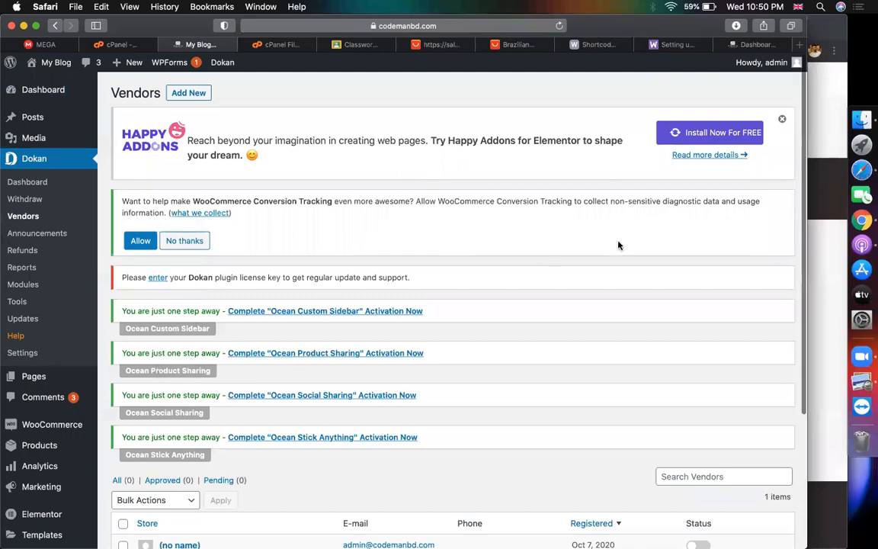
scroll(318, 319, down, 5)
scroll(392, 298, up, 5)
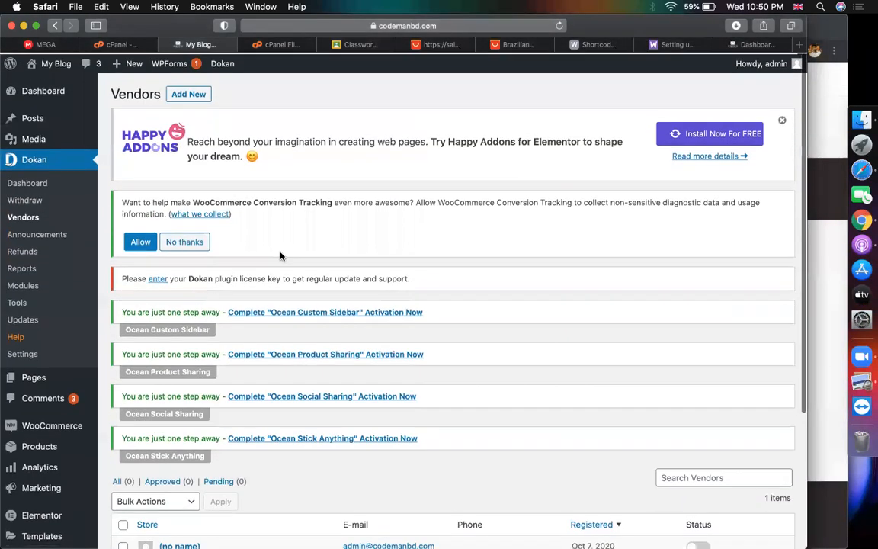
Start a new vendor and set the uncropped Store logo image as its picture
click(189, 93)
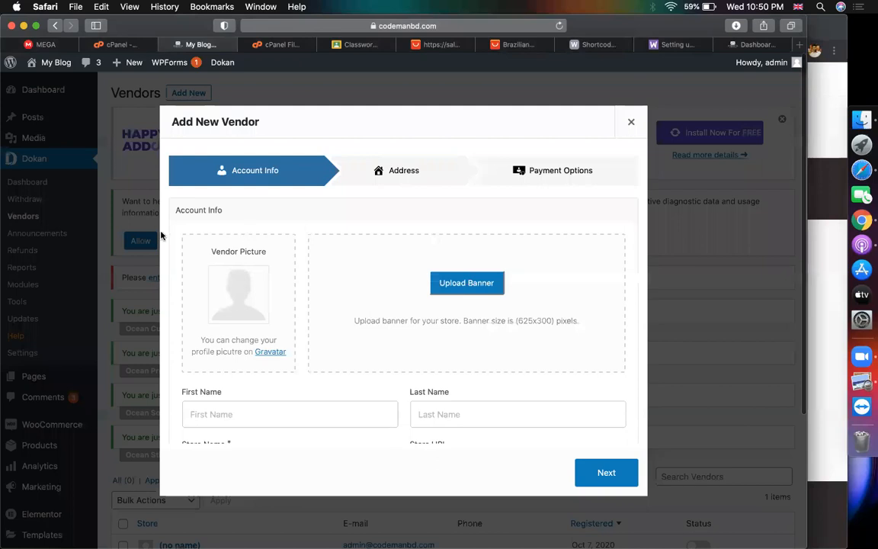
click(216, 314)
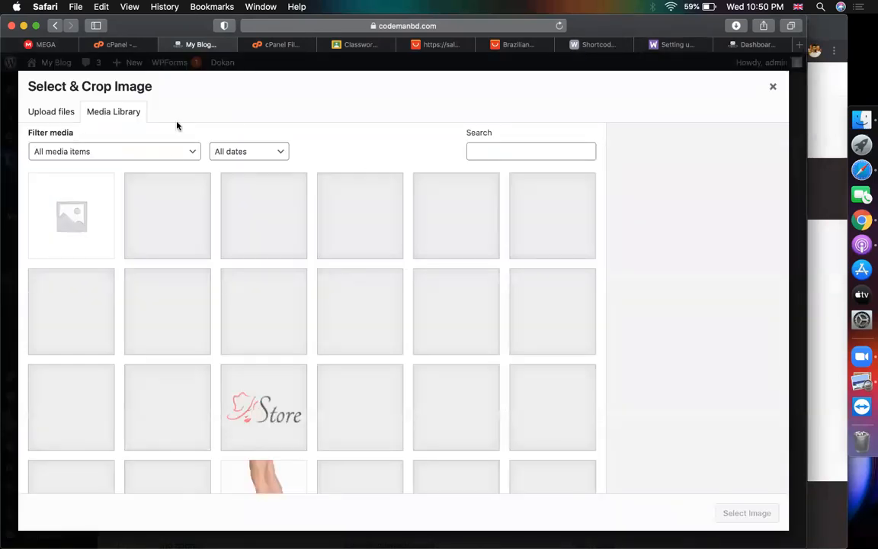
click(230, 372)
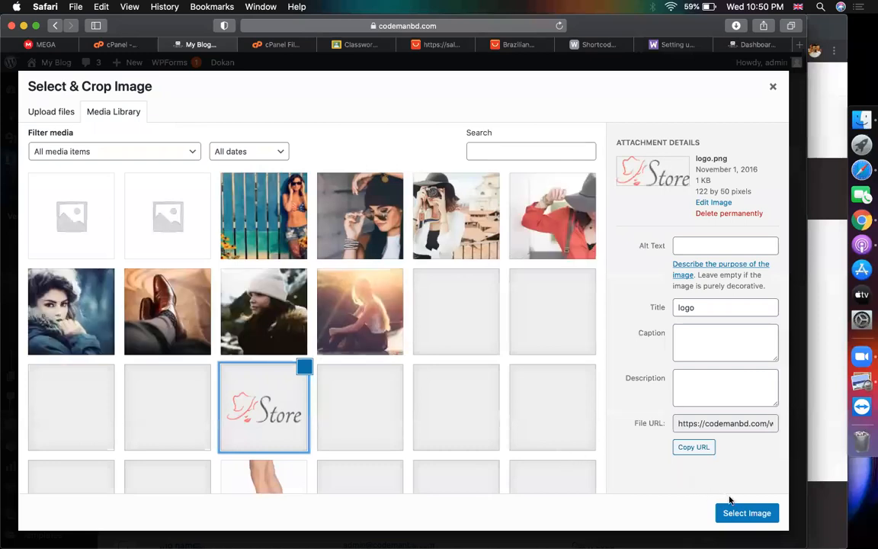
click(739, 512)
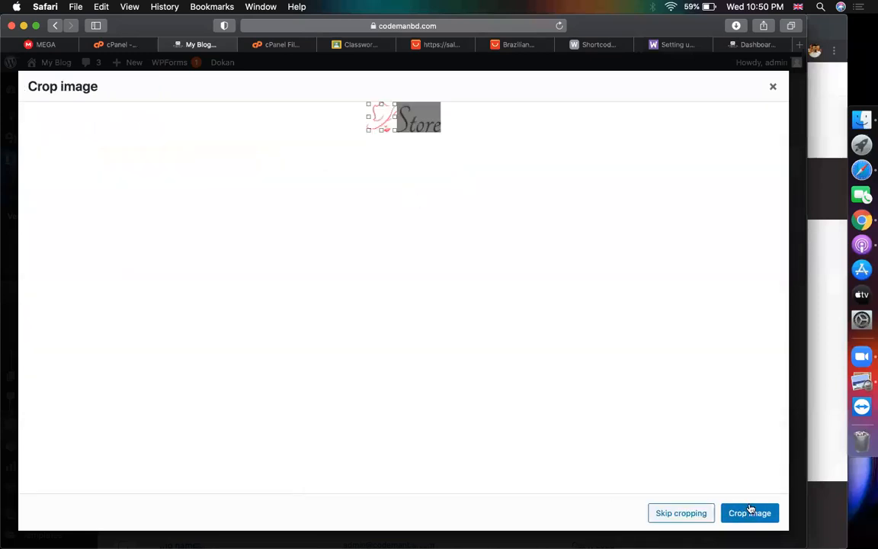
click(684, 513)
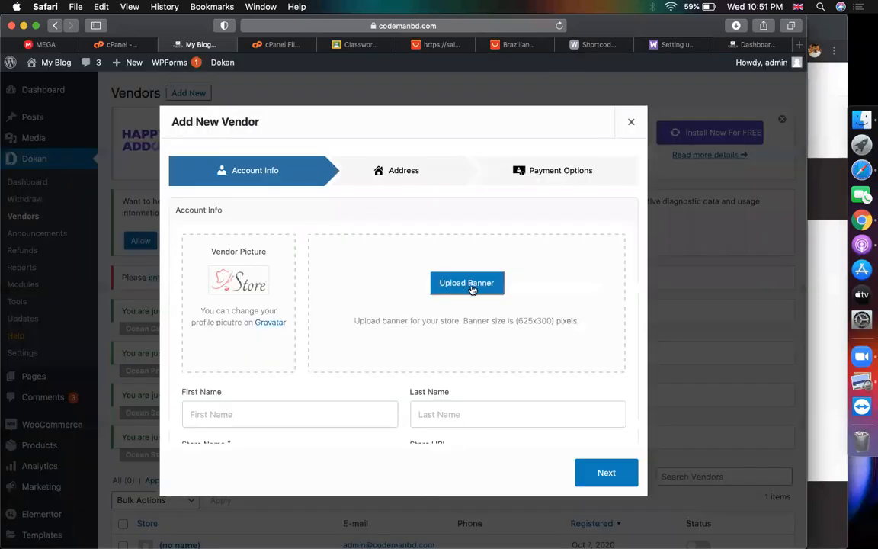
Enter the vendor's first and last name and the store name 'style store'
click(287, 417)
scroll(288, 415, down, 2)
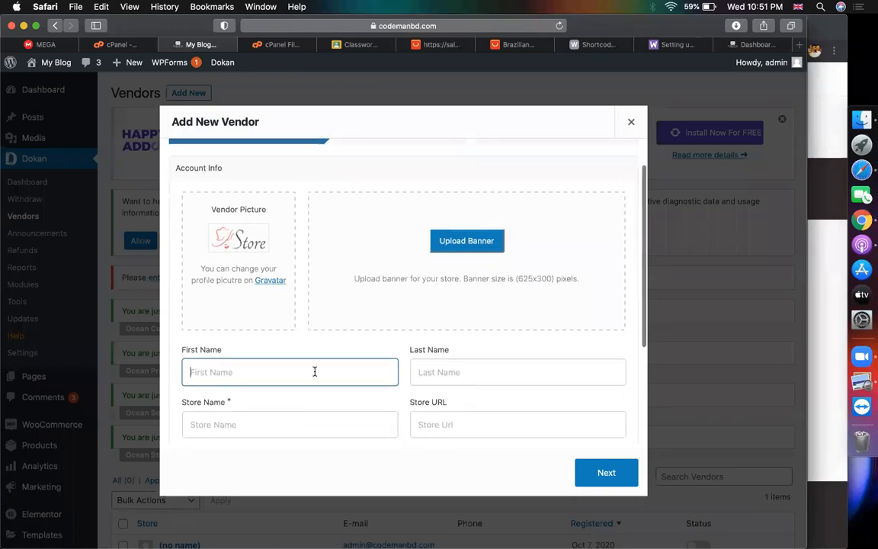
text(st)
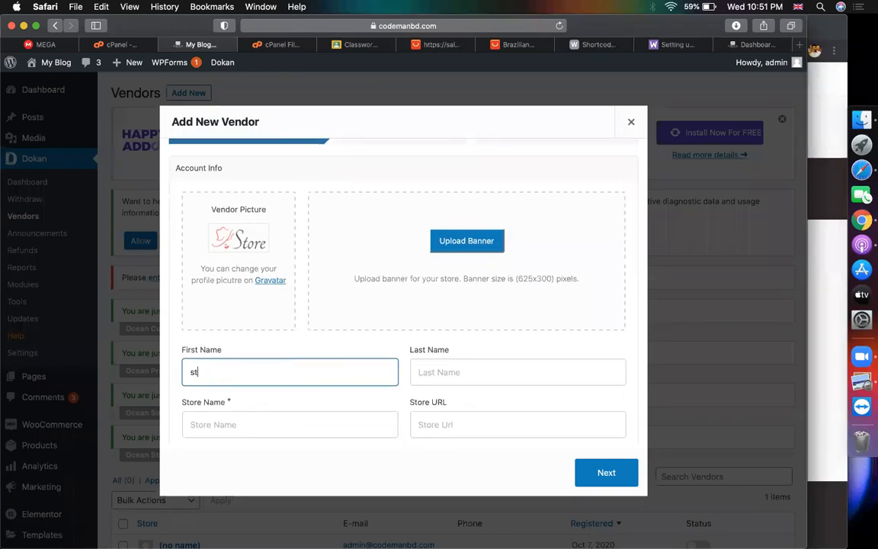
text(yle st)
key(BackSpace)
key(BackSpace)
key(BackSpace)
click(539, 368)
text(store)
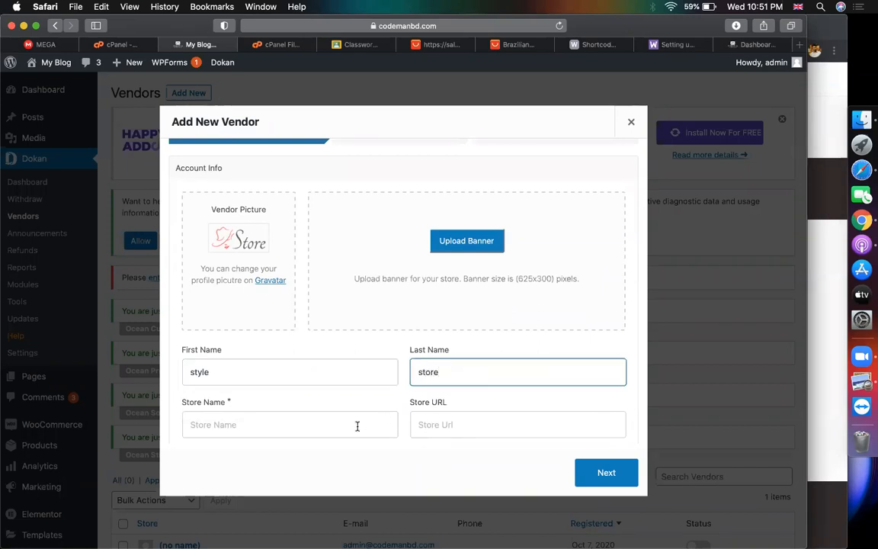
click(357, 426)
text(s)
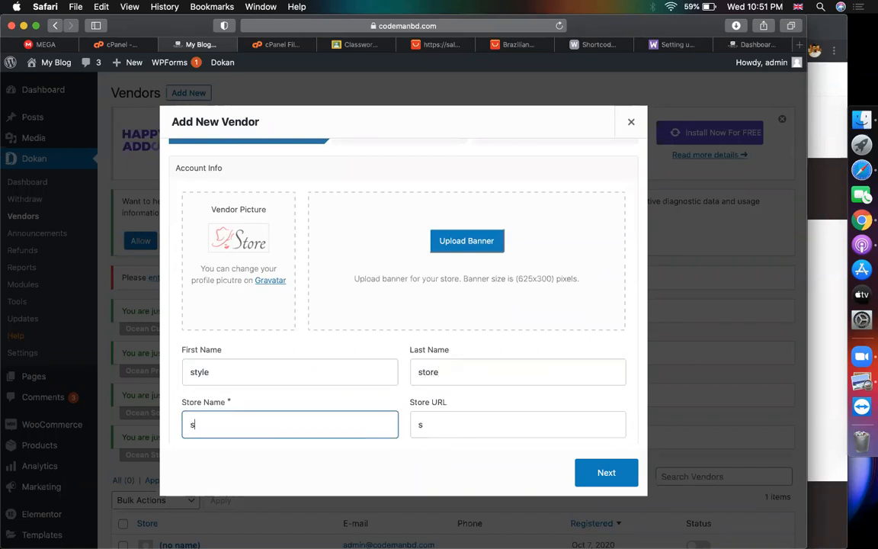
text(tyle store)
Fill in the vendor's phone, e-mail and username, then continue to the Address step
scroll(487, 419, down, 3)
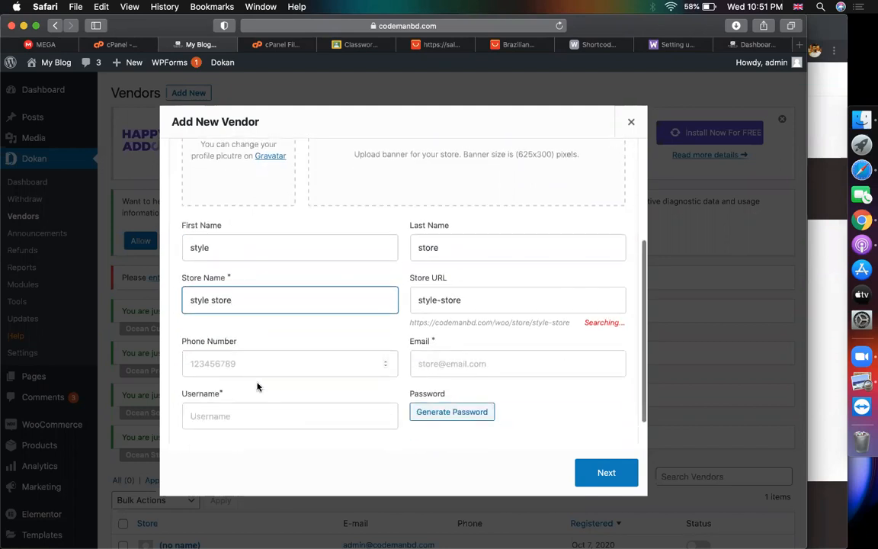
click(239, 368)
text(9797979)
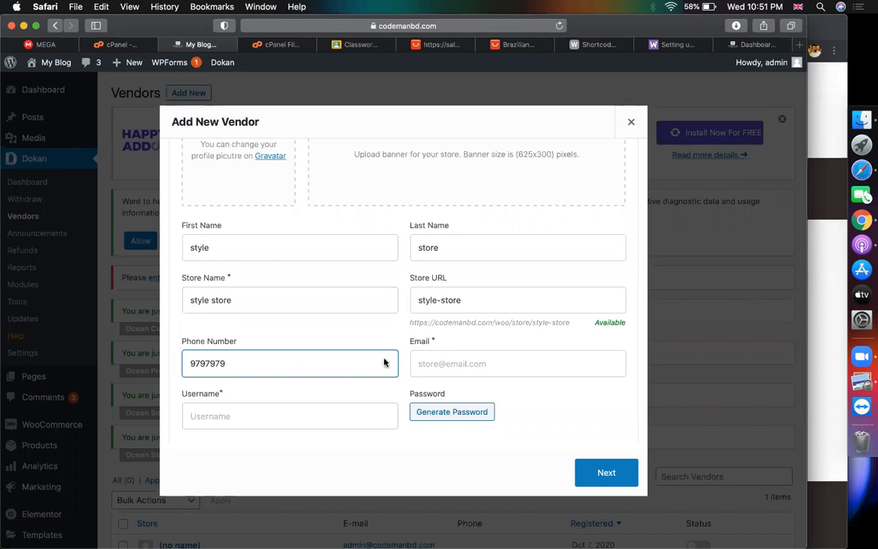
click(466, 364)
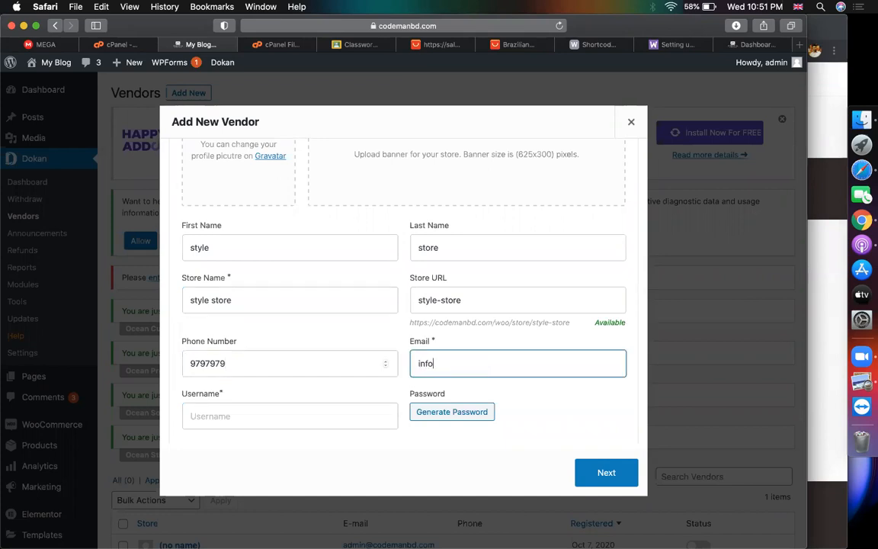
click(494, 395)
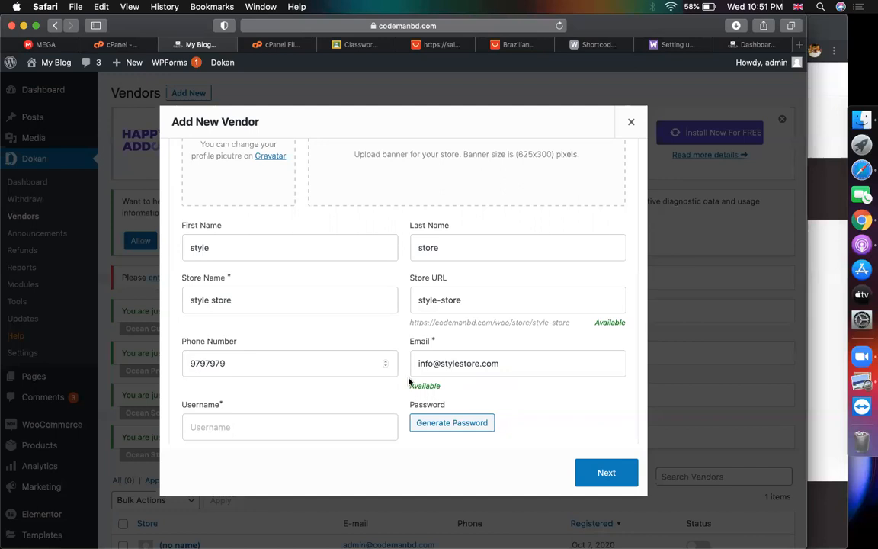
scroll(309, 376, down, 2)
click(310, 378)
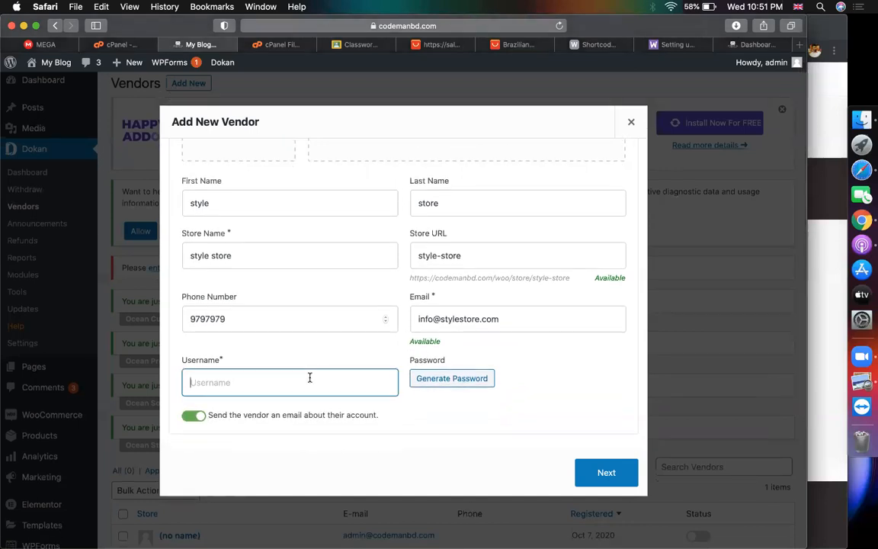
text(stylestore)
click(503, 387)
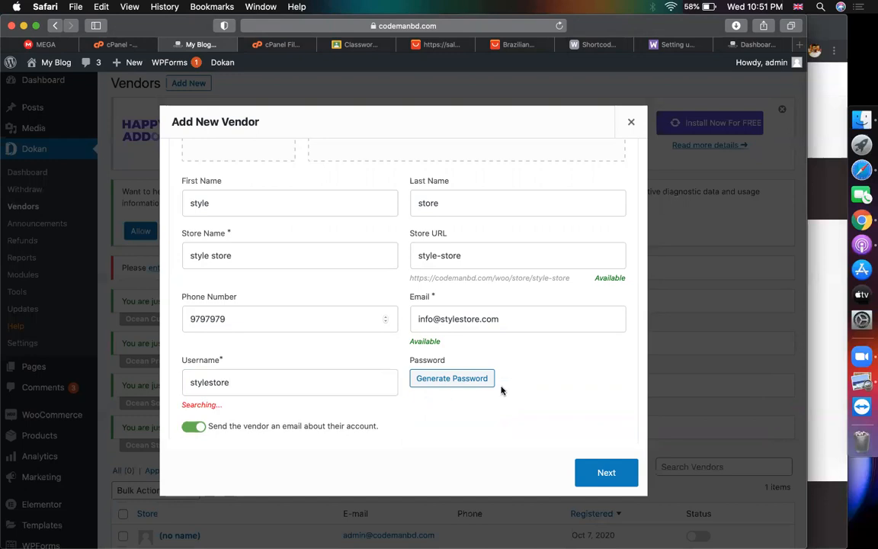
scroll(310, 361, down, 3)
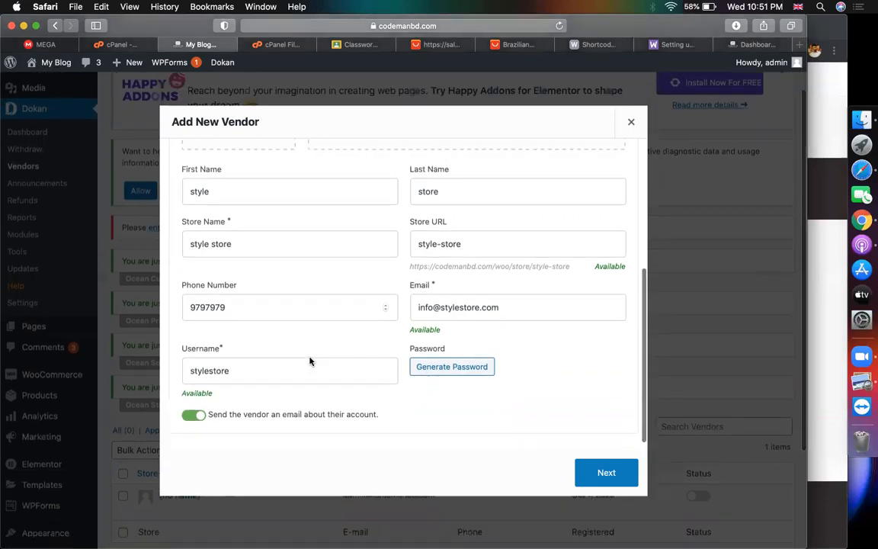
click(606, 473)
Enter street Dhanmondi, city Dhaka and zip 1209 for the vendor
click(325, 263)
text(Dhanmondi)
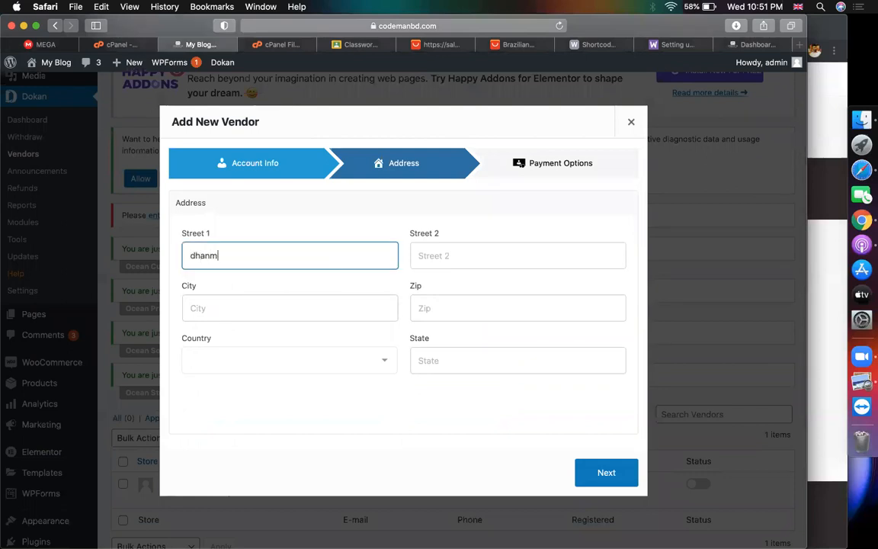
click(310, 304)
text(Dhaka)
click(505, 304)
text(1209)
Set the vendor's country to Bangladesh and state to Dhaka
click(308, 363)
text(ban)
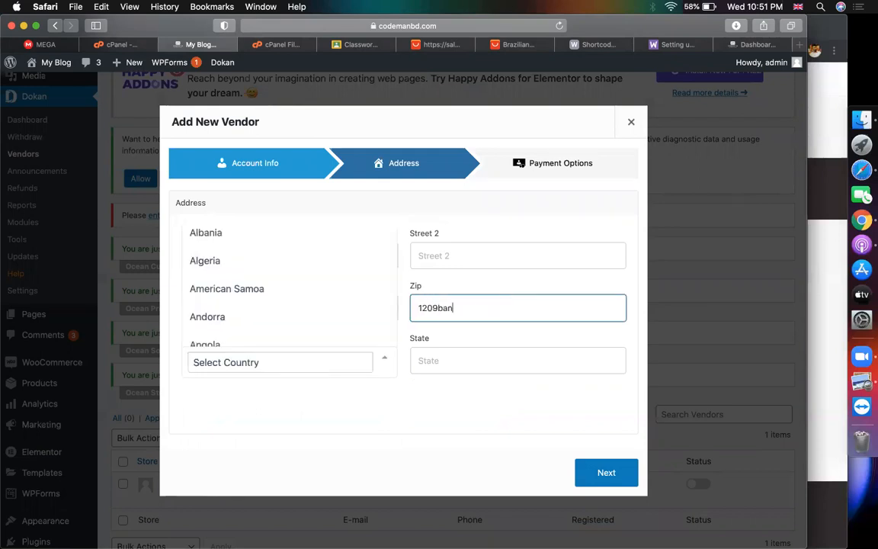
key(BackSpace)
key(BackSpace)
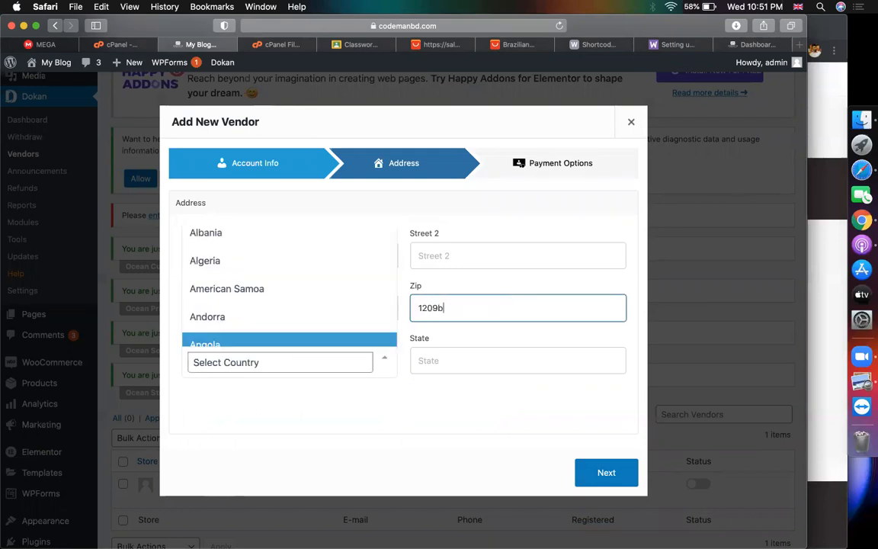
click(344, 362)
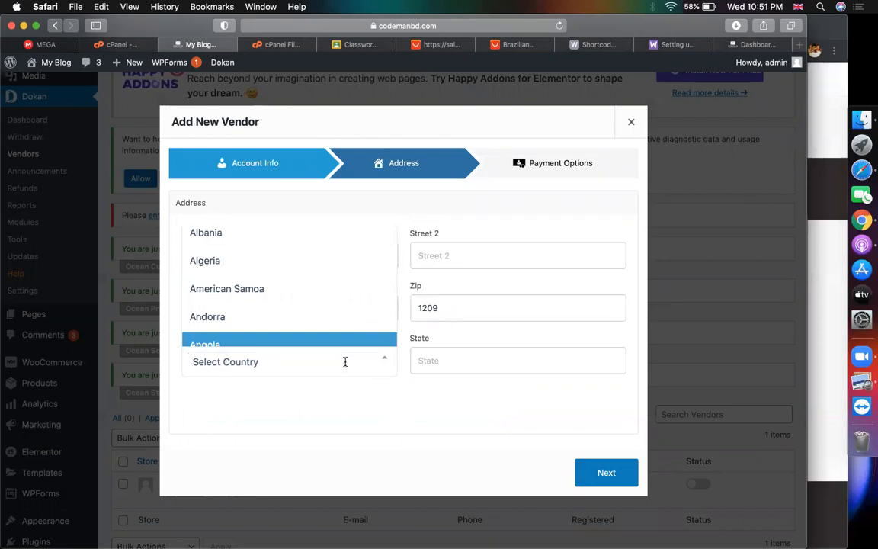
text(ban)
key(Up)
key(Return)
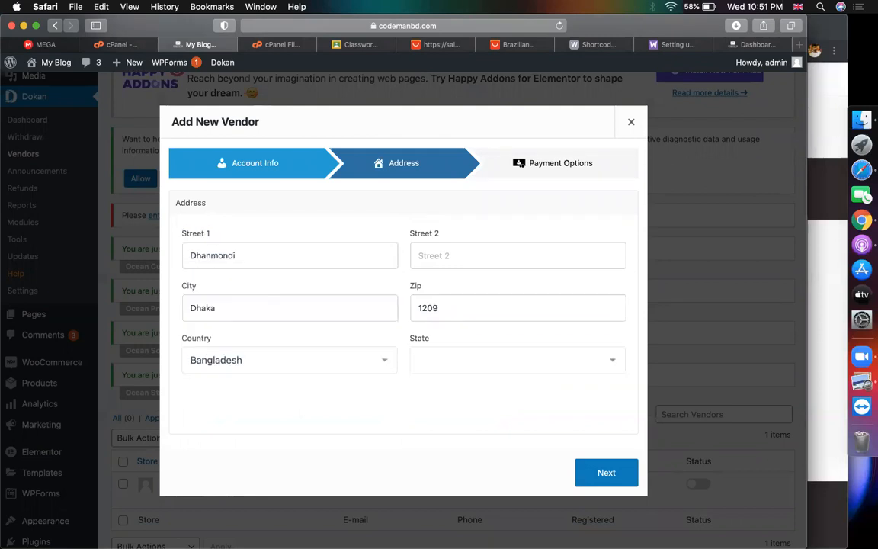
click(463, 376)
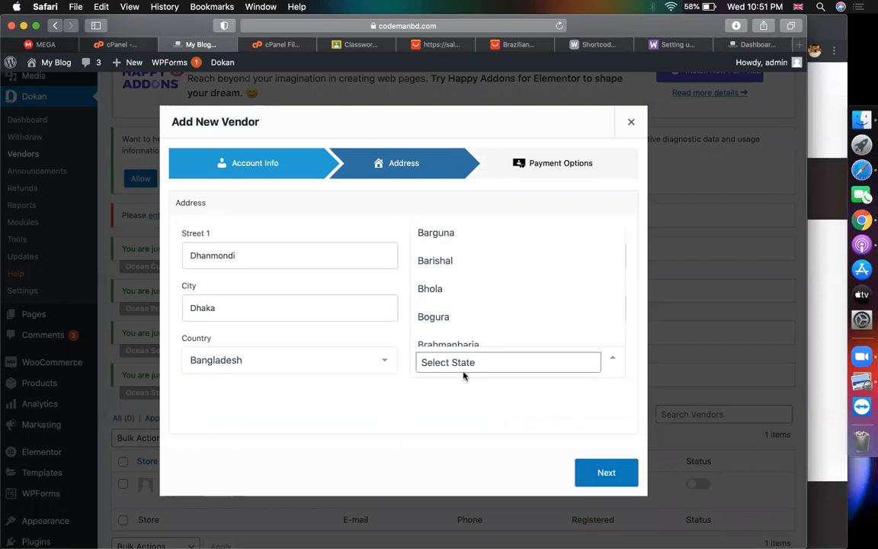
scroll(467, 316, down, 5)
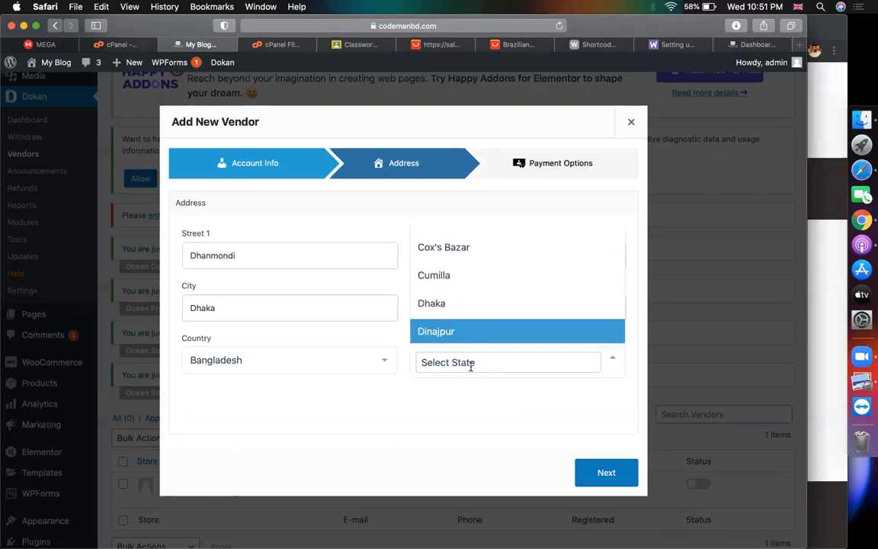
click(456, 311)
scroll(445, 417, down, 1)
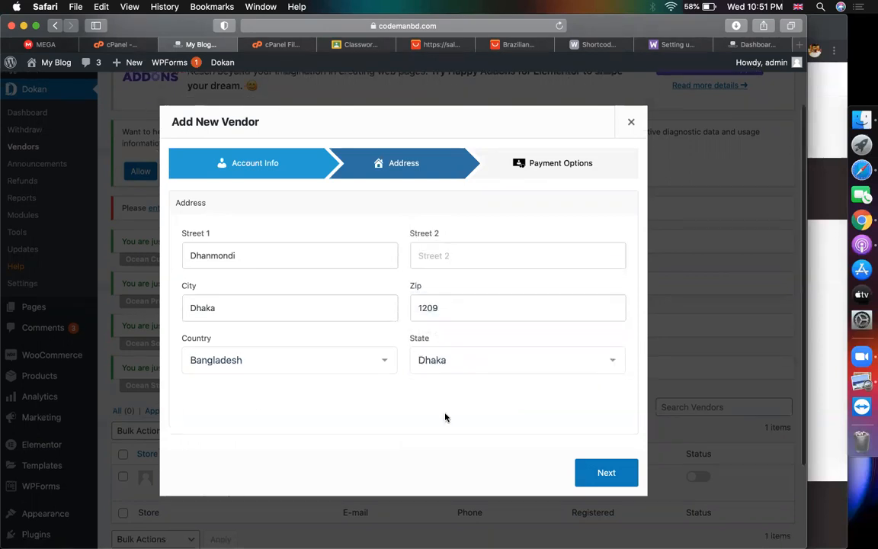
On the payment step, enter the bank account name, account number, bank name and bank address
click(596, 474)
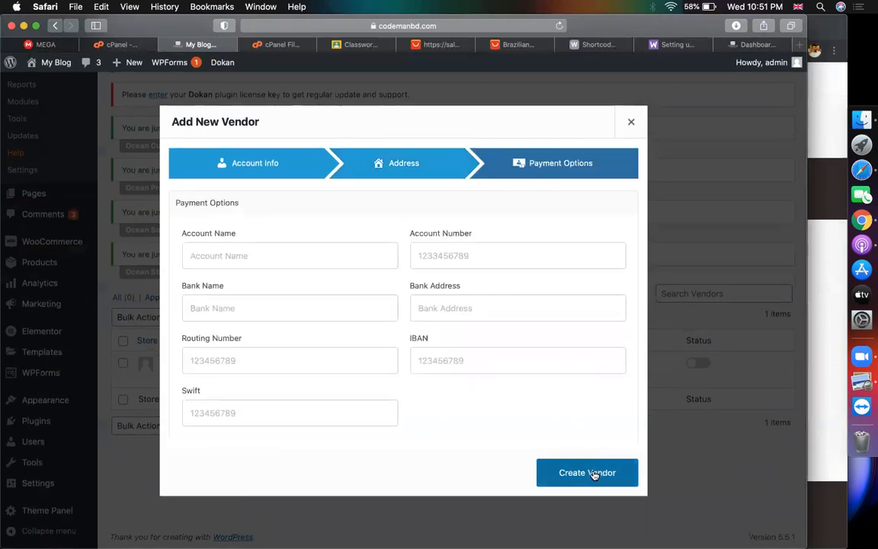
click(257, 246)
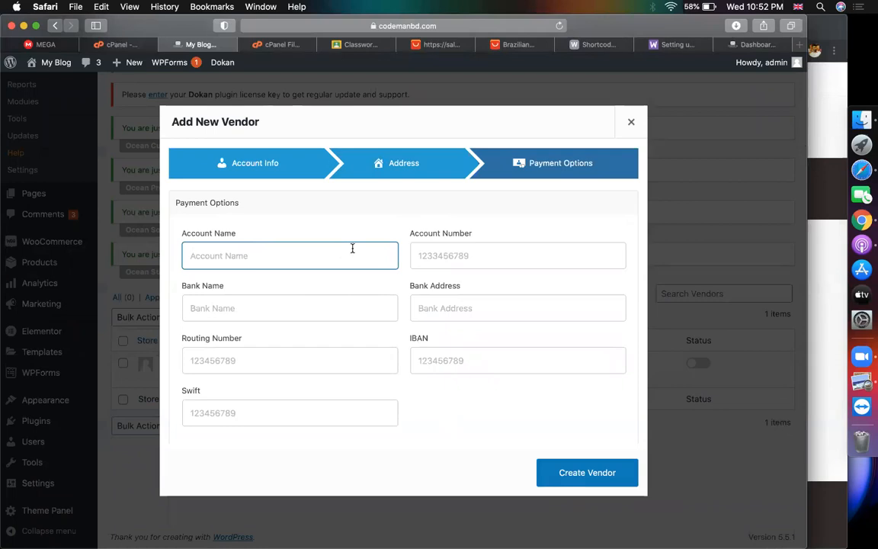
text(minhaz)
click(472, 244)
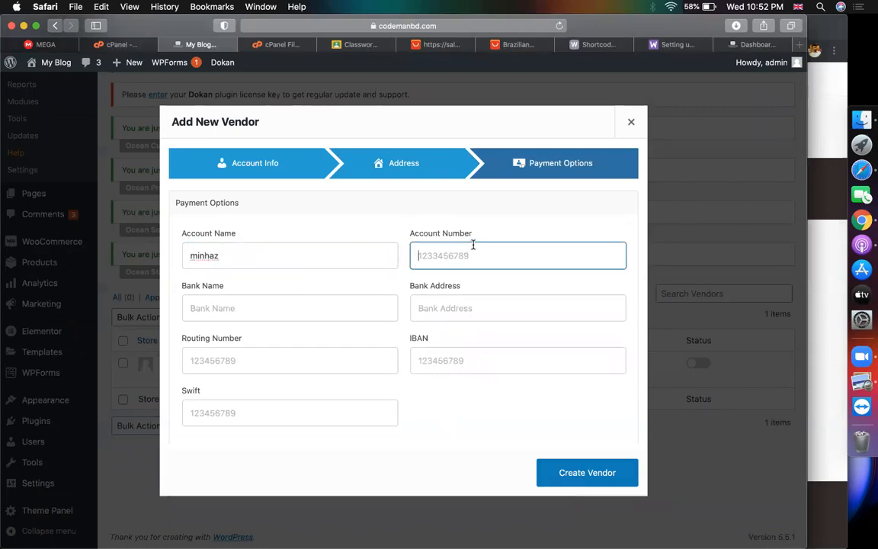
click(289, 305)
text(ab bank)
click(453, 309)
text(motijheel)
Create the vendor, close the Vendor Created popup and open style store's details
click(299, 364)
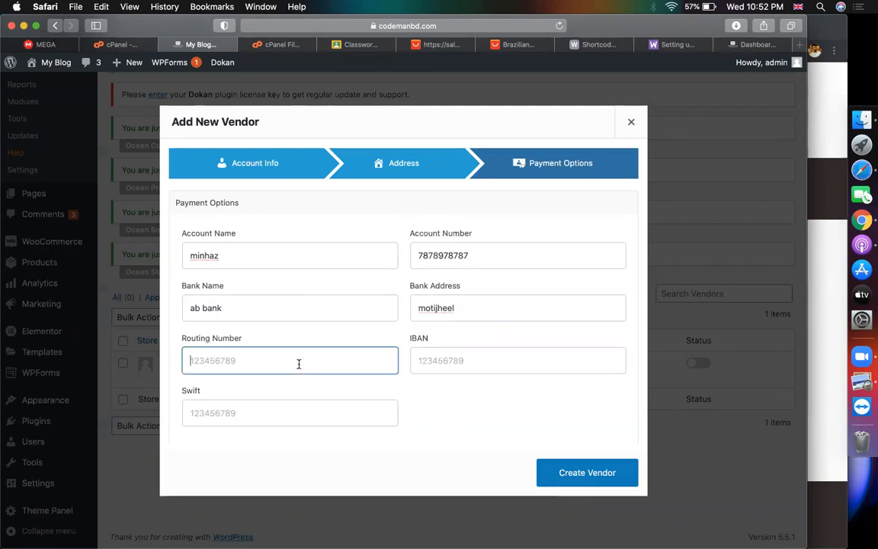
click(432, 364)
click(251, 415)
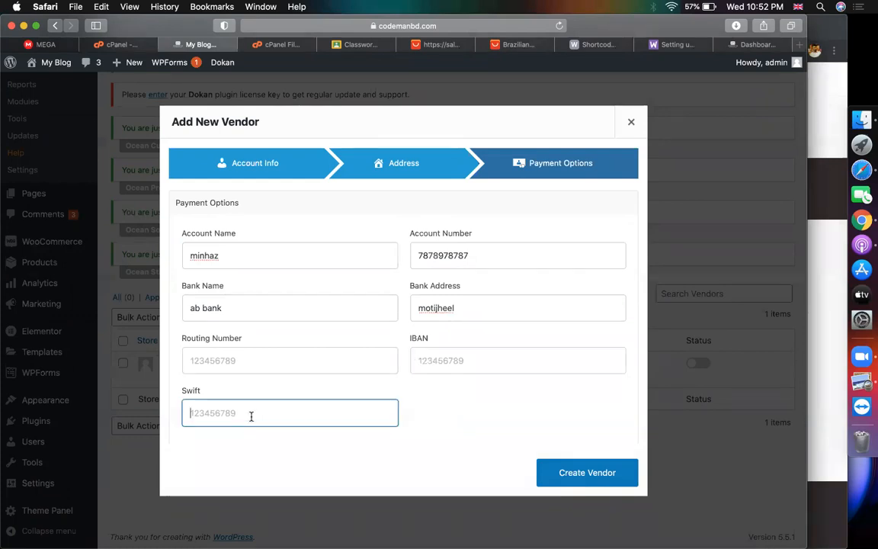
click(235, 357)
click(463, 359)
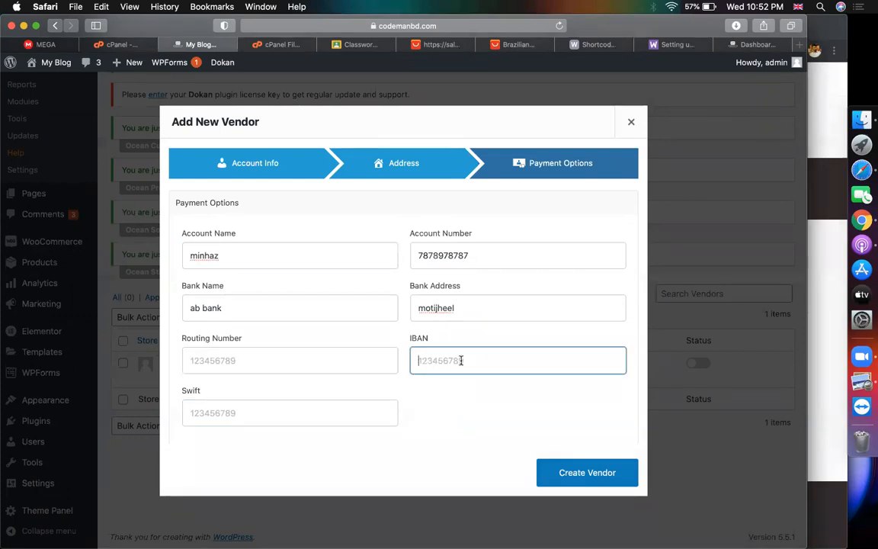
click(314, 360)
click(509, 355)
click(364, 364)
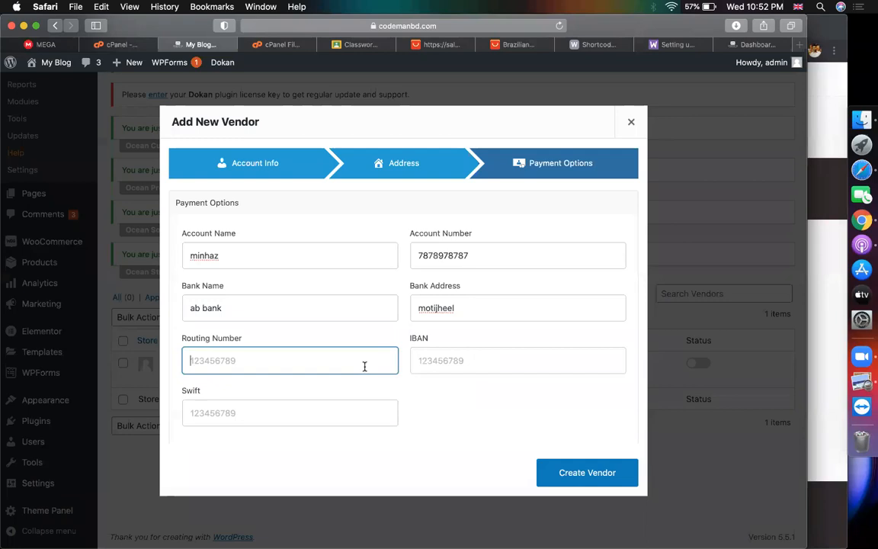
click(544, 471)
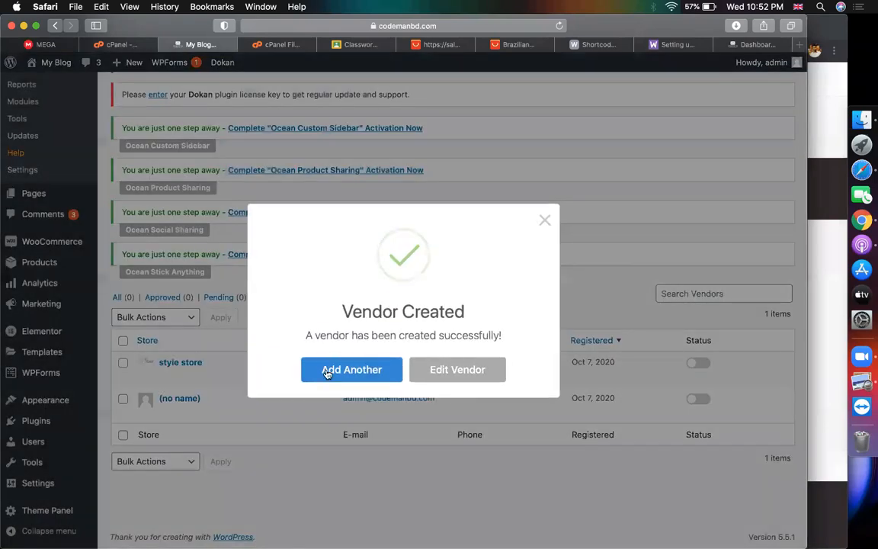
click(544, 220)
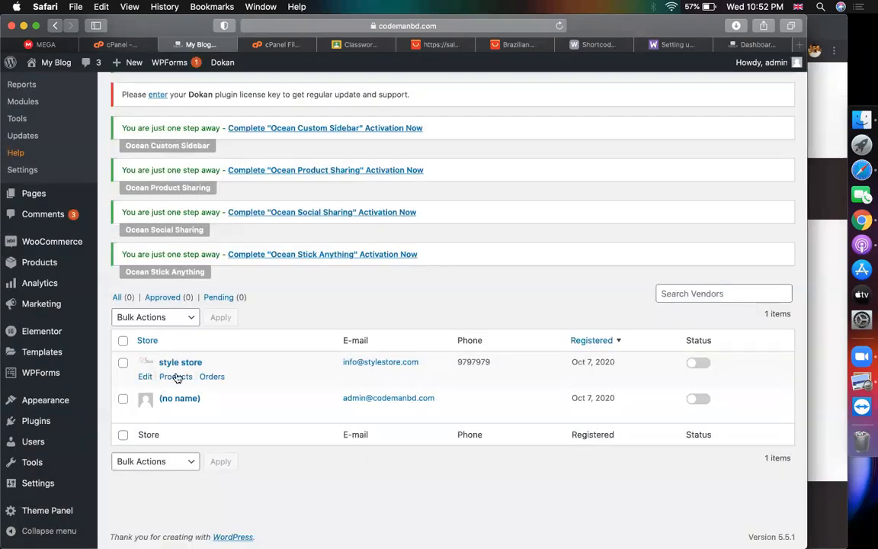
mouse_move(199, 370)
click(167, 365)
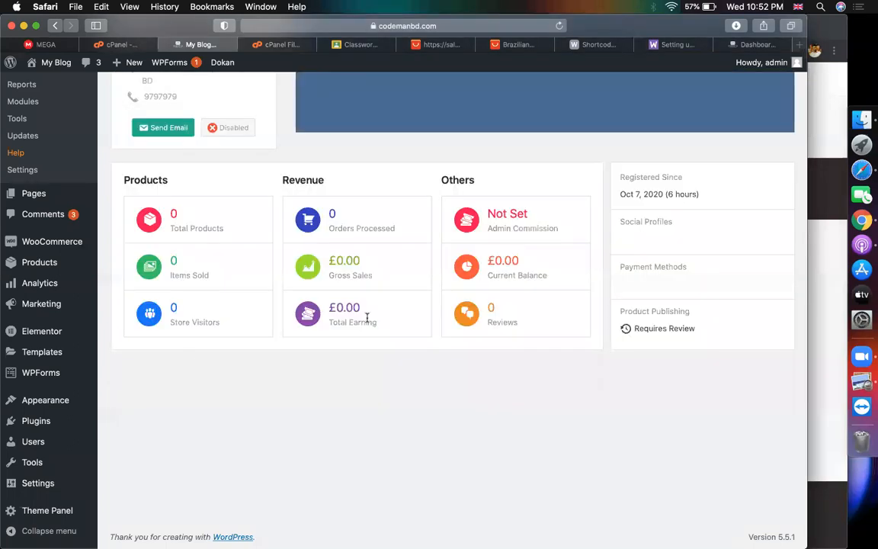
scroll(418, 409, up, 5)
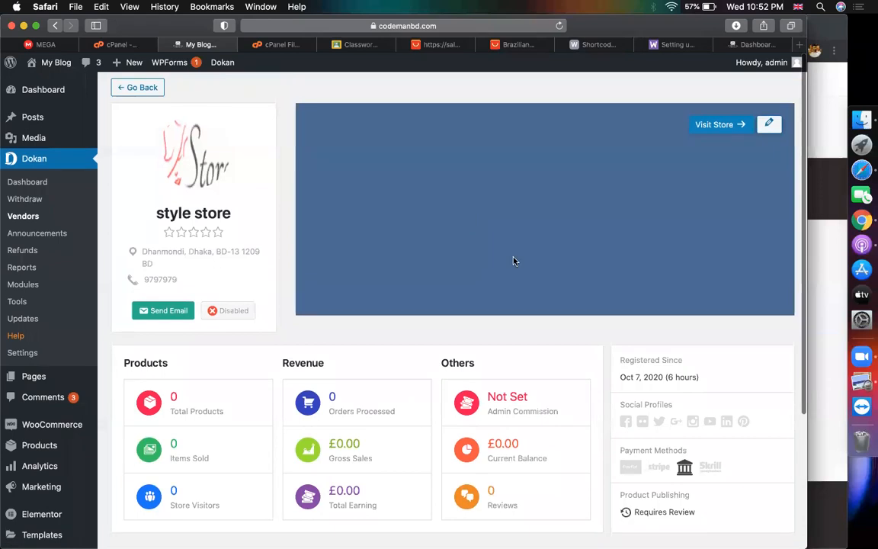
scroll(513, 261, down, 1)
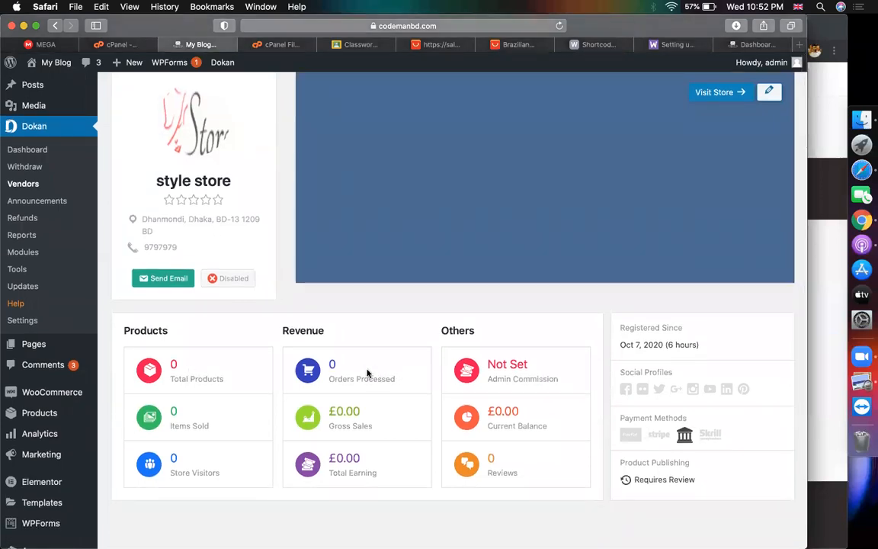
scroll(367, 373, up, 1)
scroll(343, 439, down, 1)
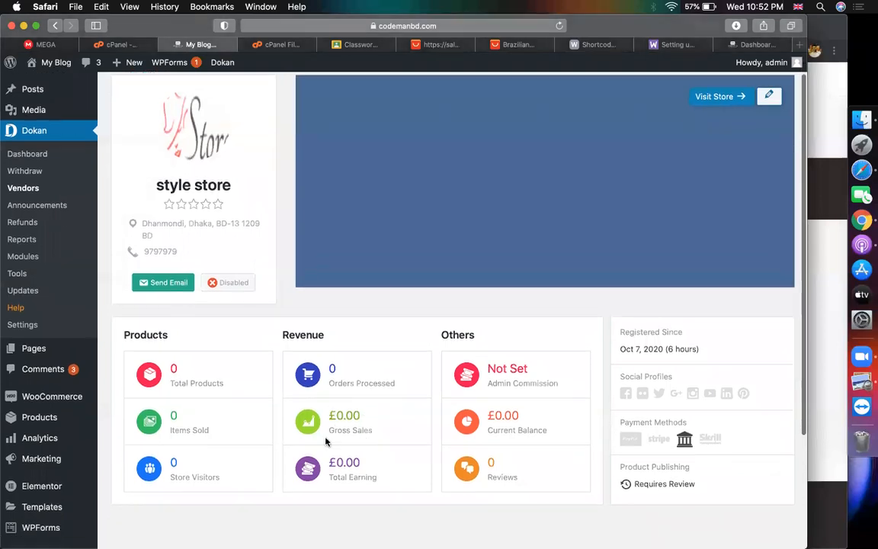
scroll(345, 439, up, 1)
drag(381, 459, 329, 465)
scroll(378, 473, down, 2)
click(375, 467)
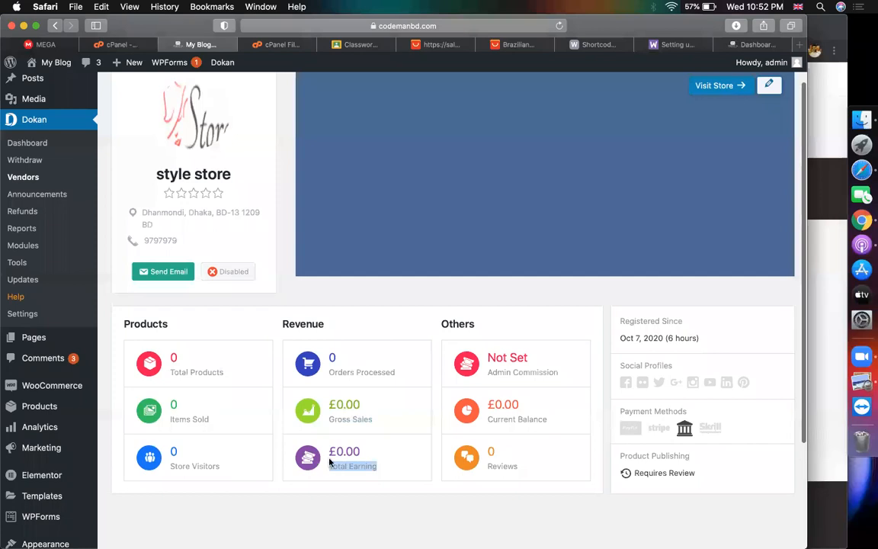
drag(369, 421, 326, 419)
scroll(347, 385, up, 2)
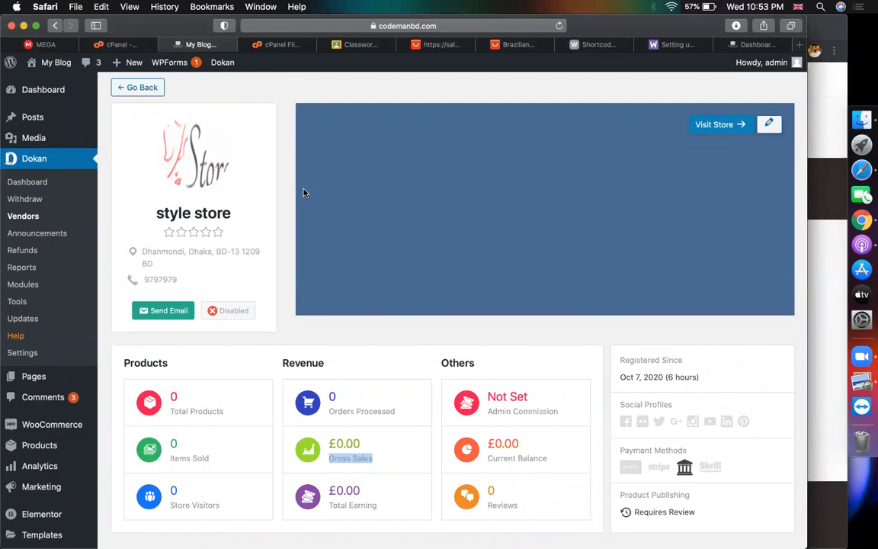
scroll(38, 336, down, 1)
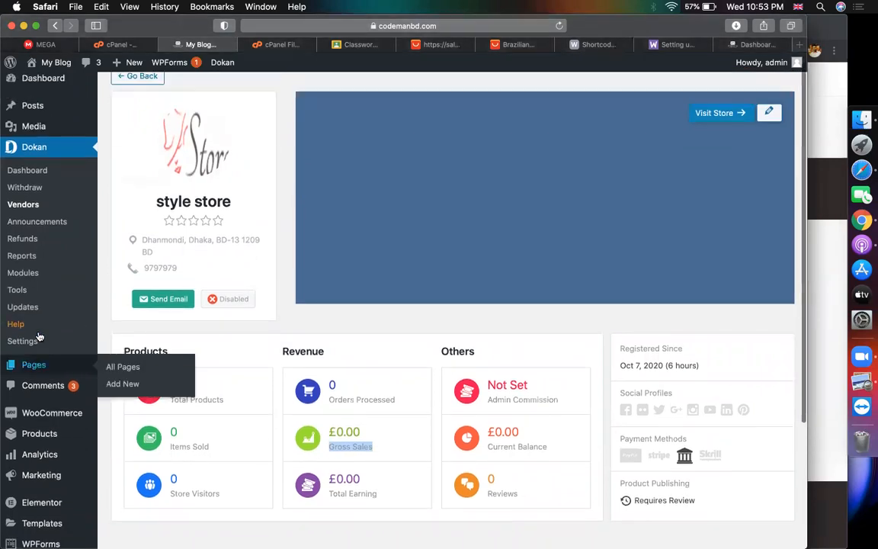
scroll(40, 336, up, 1)
scroll(45, 347, down, 5)
scroll(49, 357, up, 2)
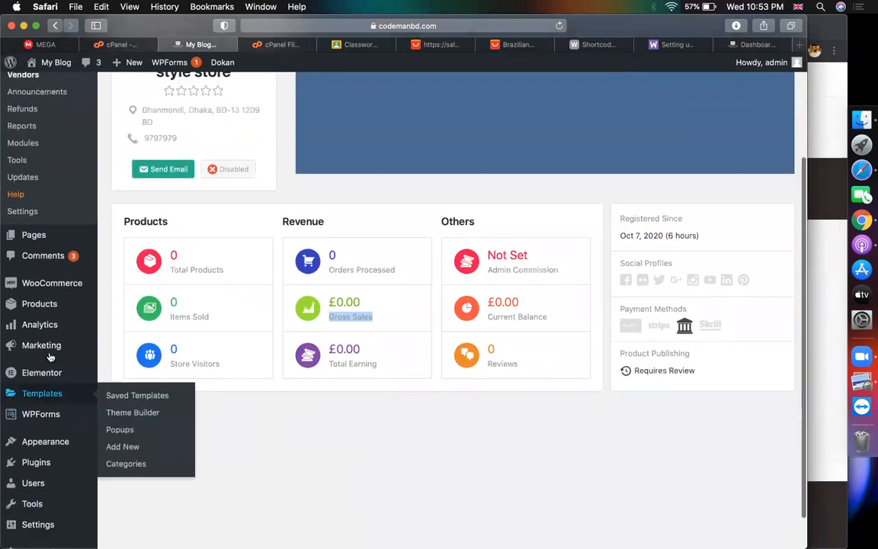
scroll(50, 357, up, 3)
scroll(27, 381, down, 2)
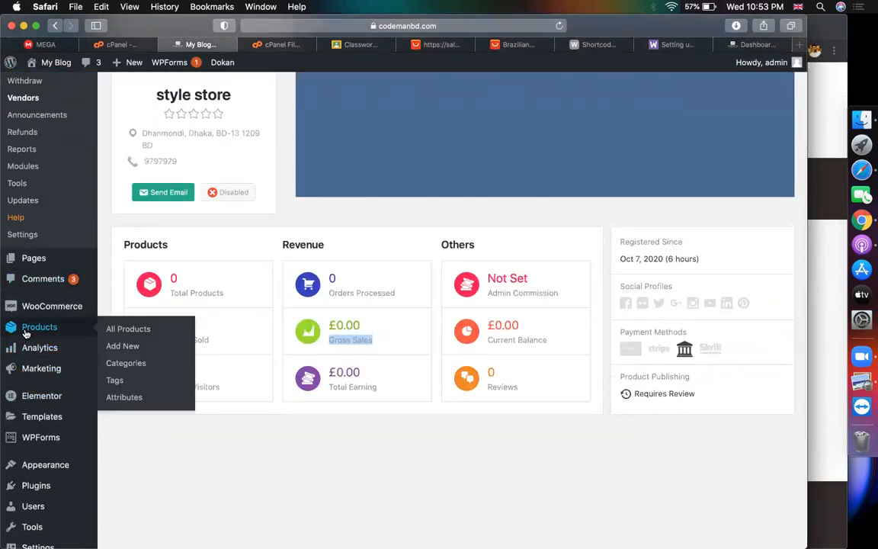
click(252, 443)
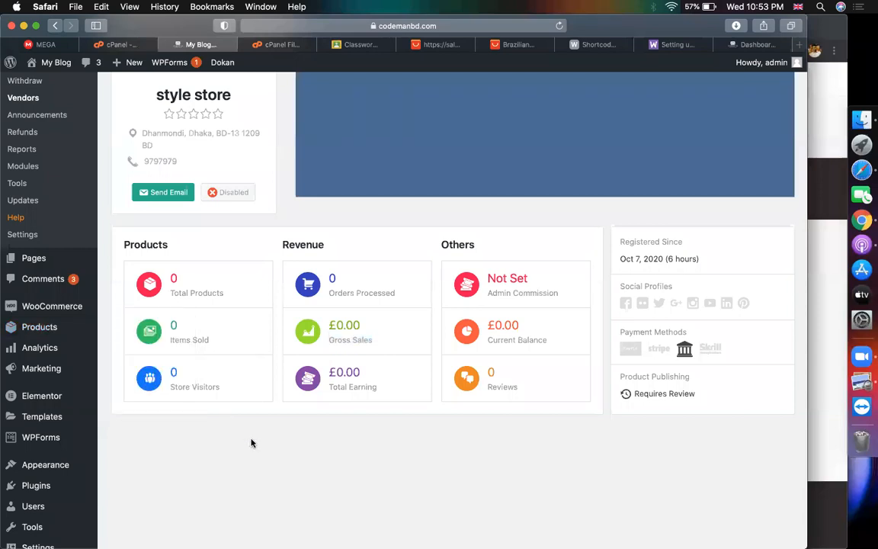
scroll(252, 443, up, 4)
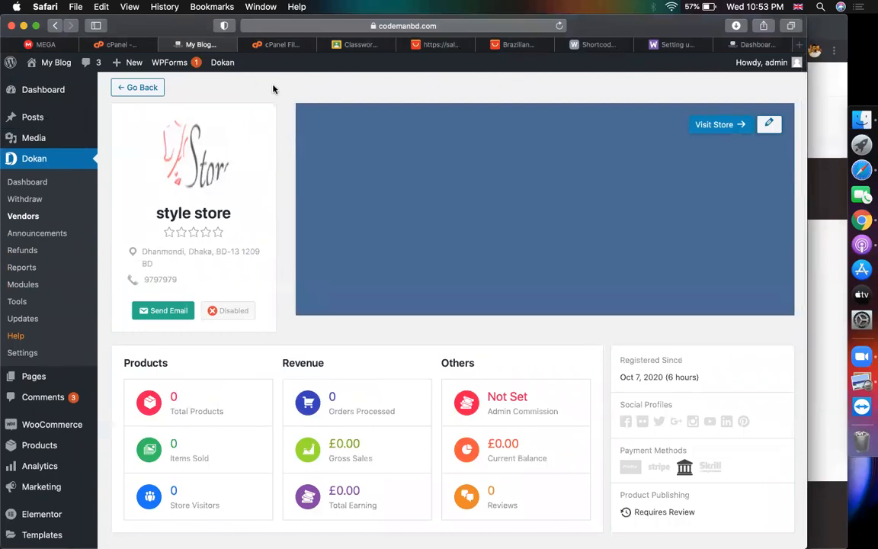
Open and look over the Dokan dashboard overview
click(28, 180)
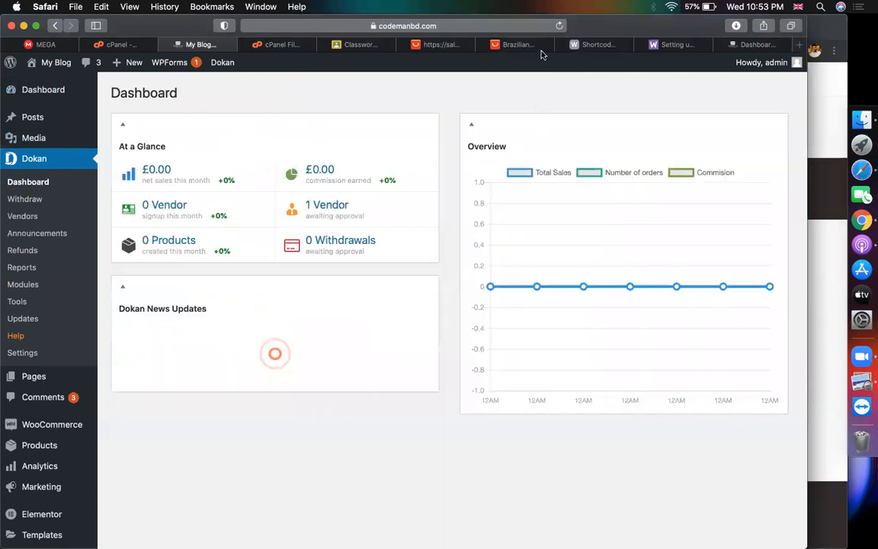
scroll(368, 257, down, 3)
scroll(410, 182, up, 3)
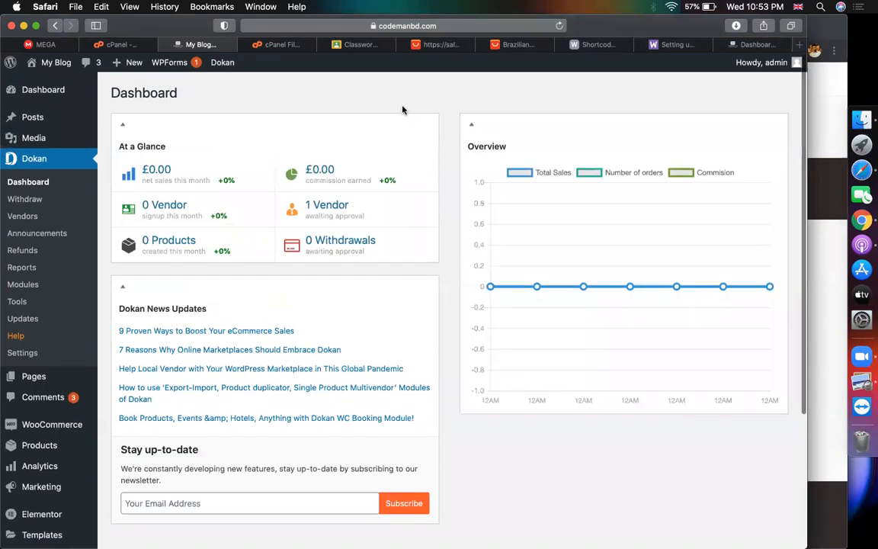
scroll(385, 180, down, 2)
scroll(353, 314, up, 2)
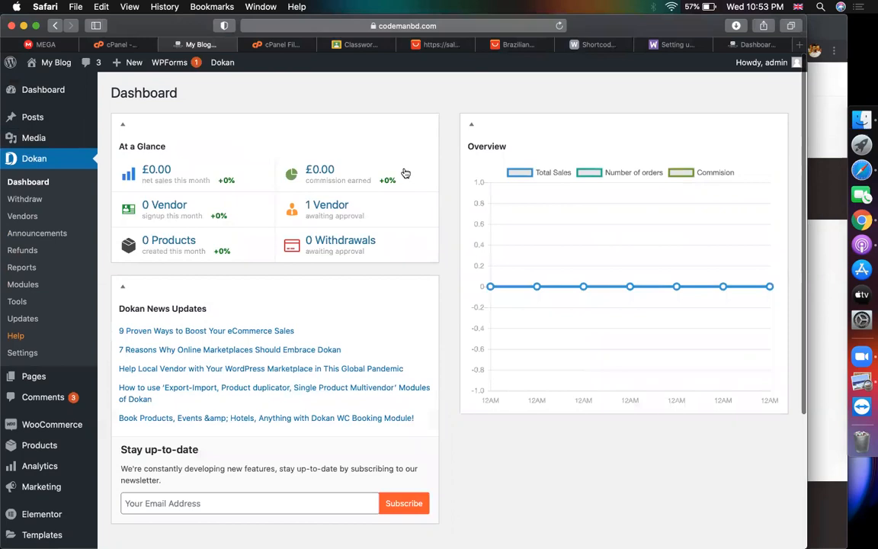
Go to Appearance > Menus with Main Menu selected for editing
click(433, 26)
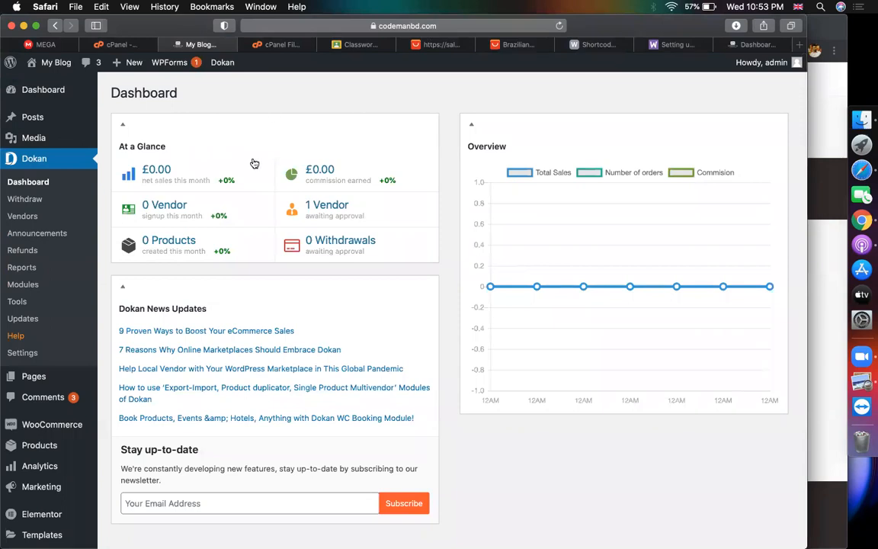
scroll(28, 378, down, 3)
mouse_move(55, 393)
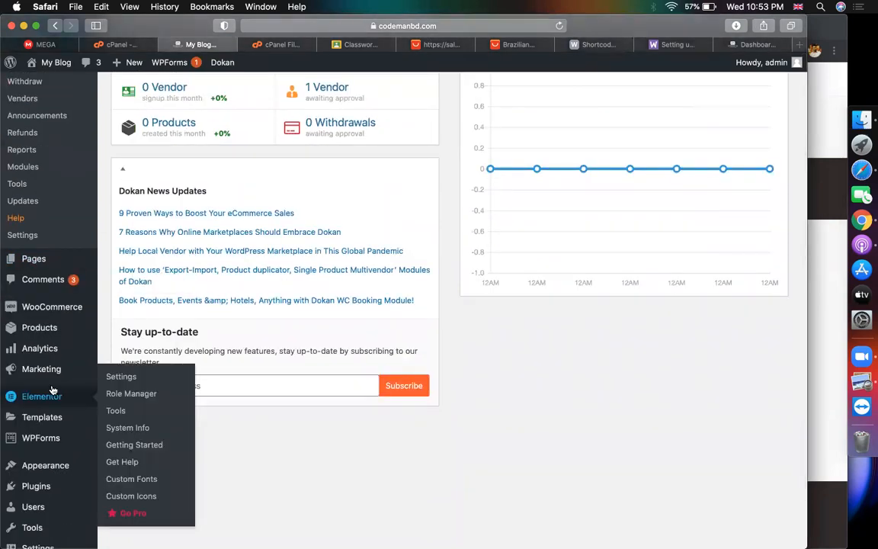
scroll(52, 385, up, 3)
scroll(53, 379, down, 4)
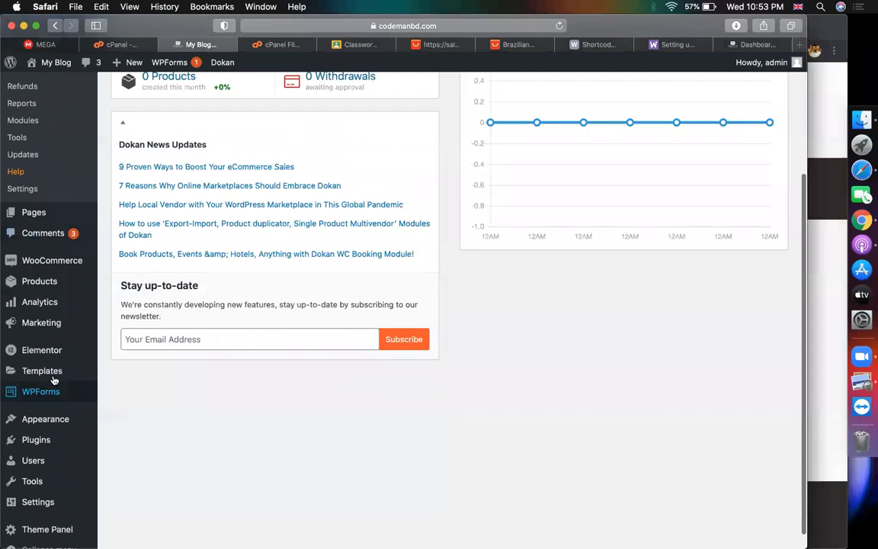
mouse_move(53, 262)
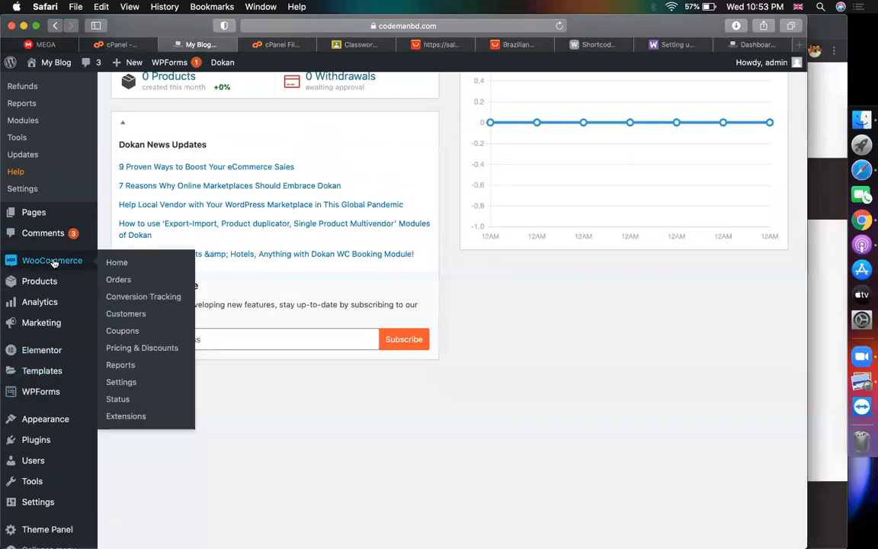
mouse_move(90, 418)
click(119, 473)
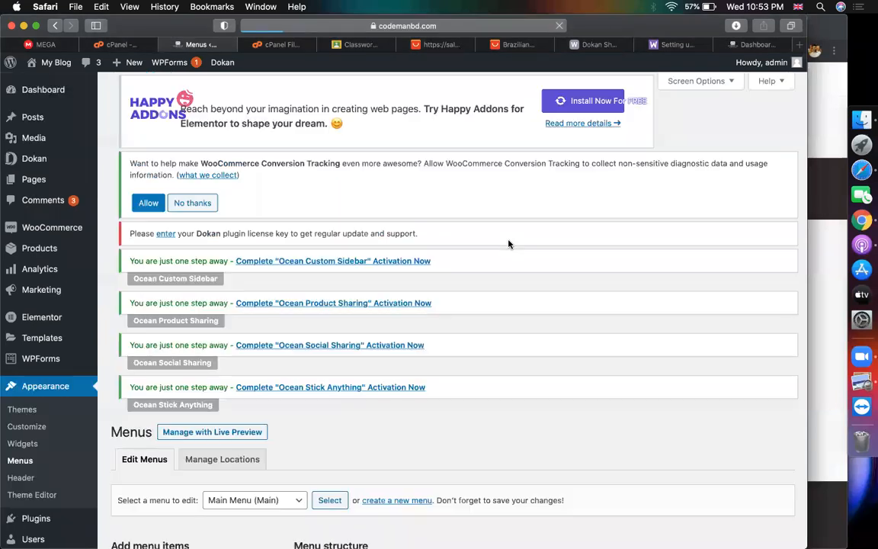
Add the My Orders, Store List and Dashboard pages to the Main Menu
scroll(607, 260, down, 6)
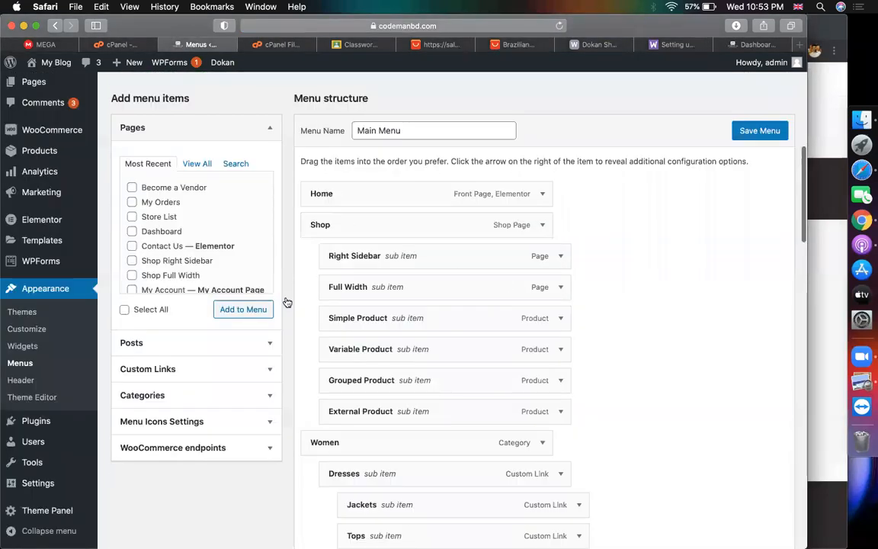
click(132, 203)
click(132, 216)
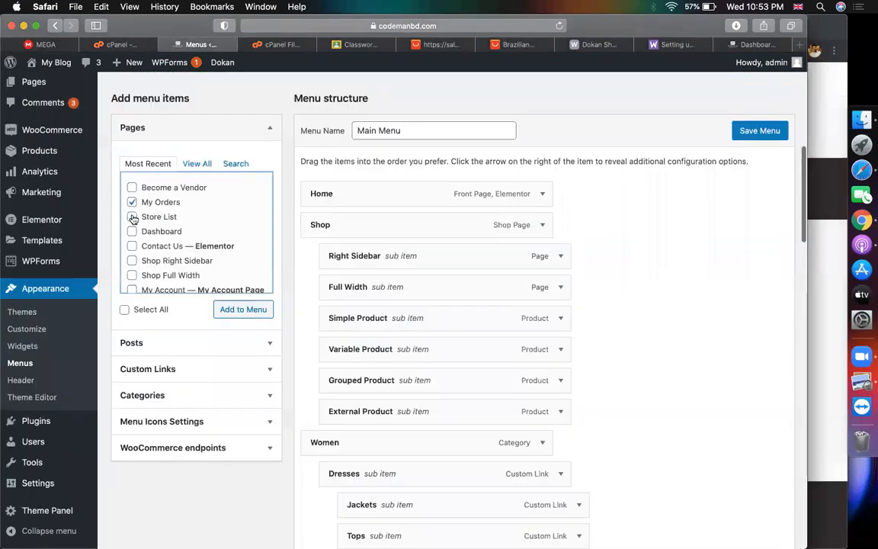
click(255, 311)
Nest My Orders, Store List and Dashboard under Become a Vendor and save the menu
scroll(648, 328, down, 15)
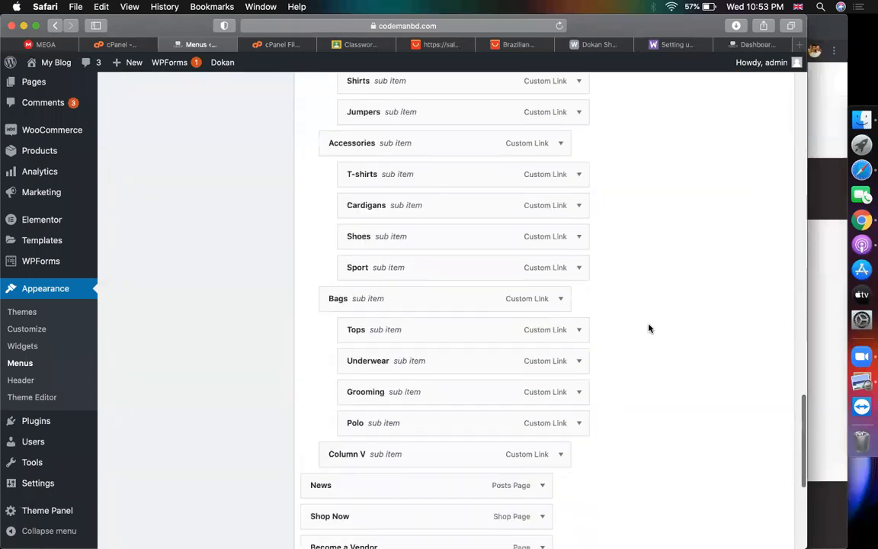
scroll(649, 328, down, 5)
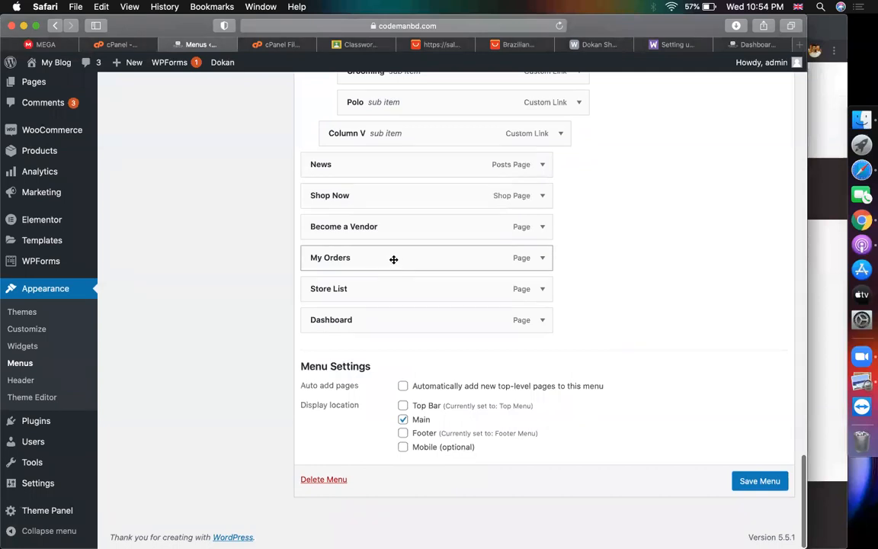
drag(394, 259, 421, 314)
drag(392, 349, 468, 370)
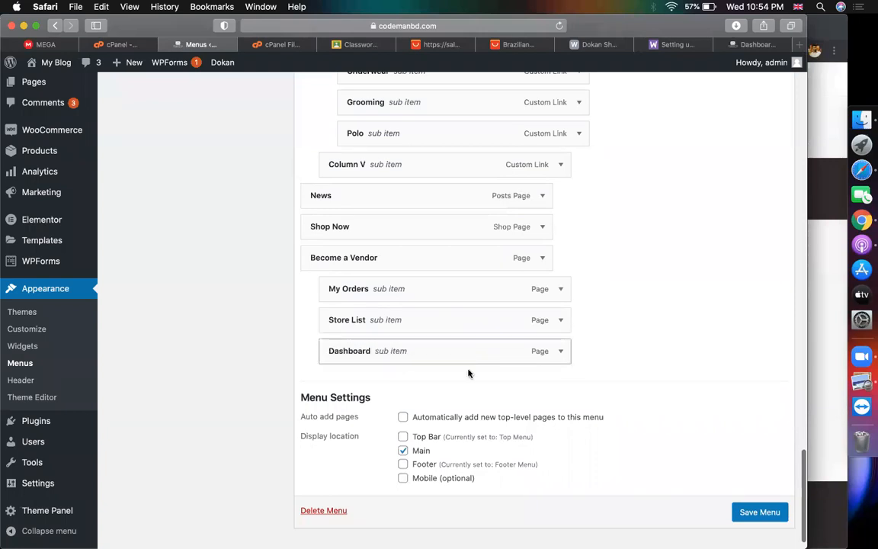
click(760, 511)
Review the saved menu and open the storefront home page
scroll(683, 409, up, 15)
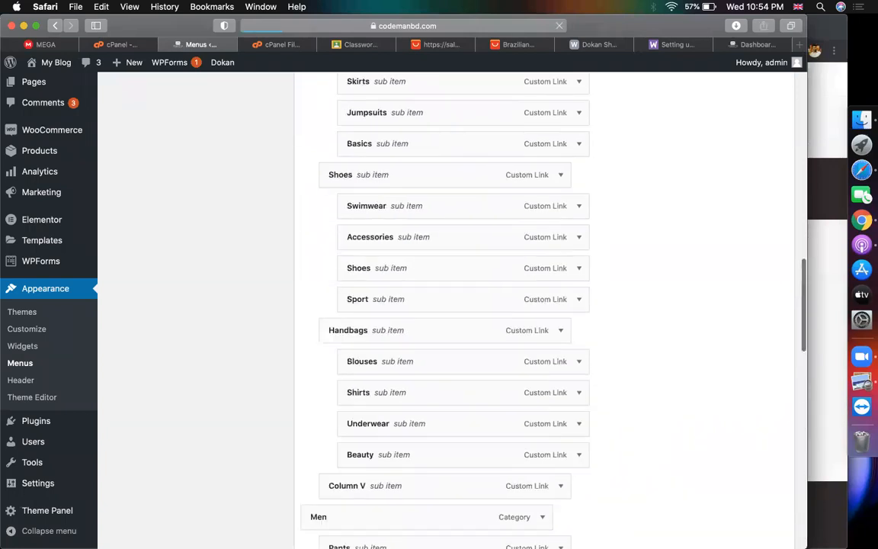
scroll(697, 504, down, 12)
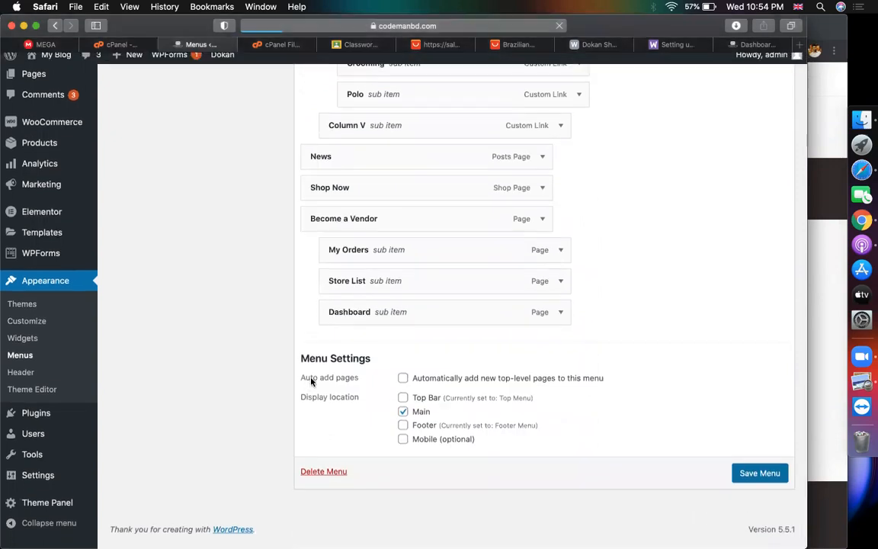
scroll(407, 332, down, 10)
scroll(406, 331, down, 15)
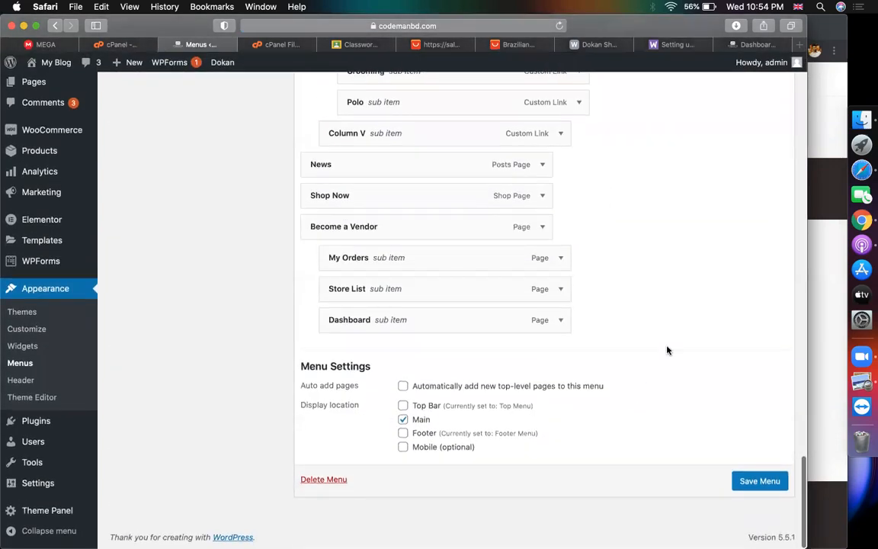
scroll(666, 349, up, 10)
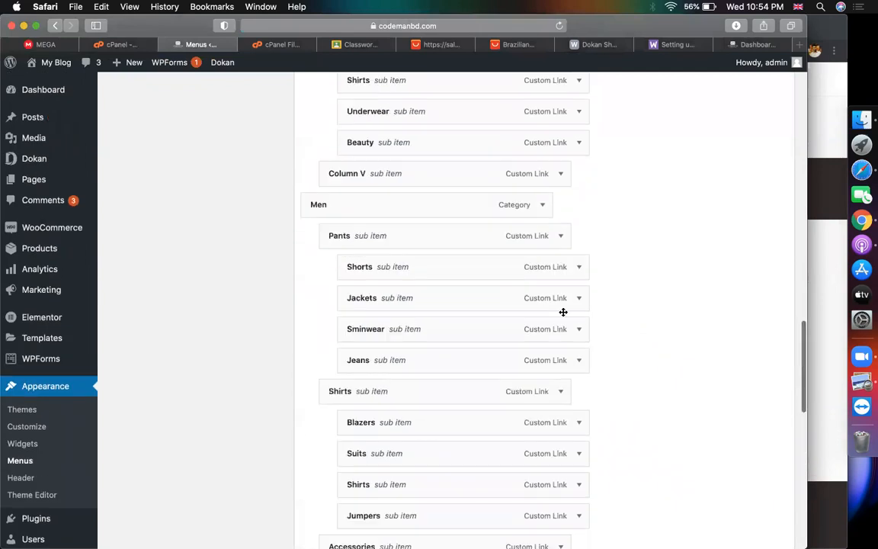
click(43, 83)
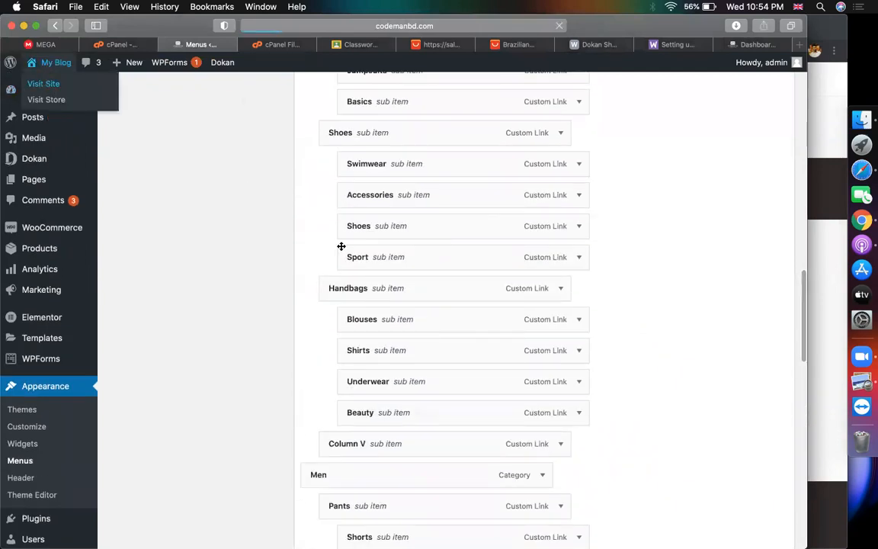
View the store's My Orders page, then the vendor dashboard, and scroll through it
mouse_move(651, 141)
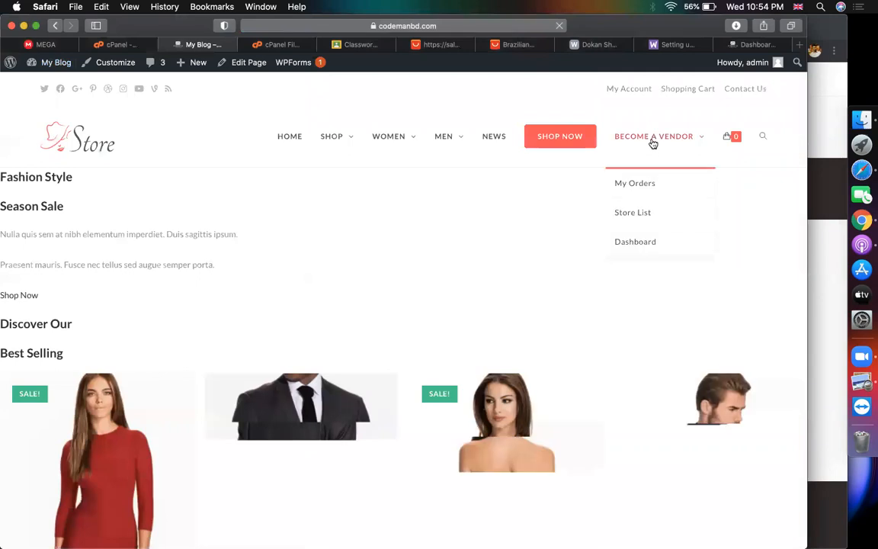
click(636, 180)
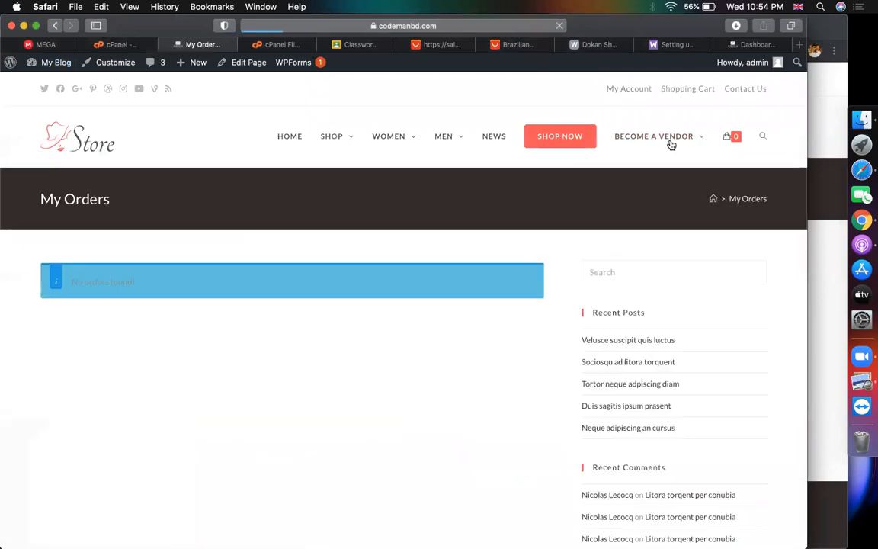
click(650, 241)
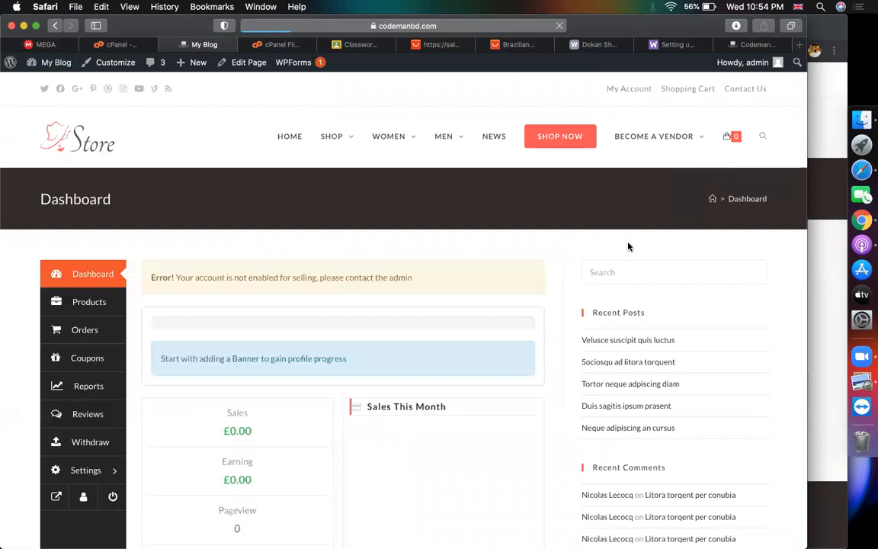
scroll(401, 231, down, 2)
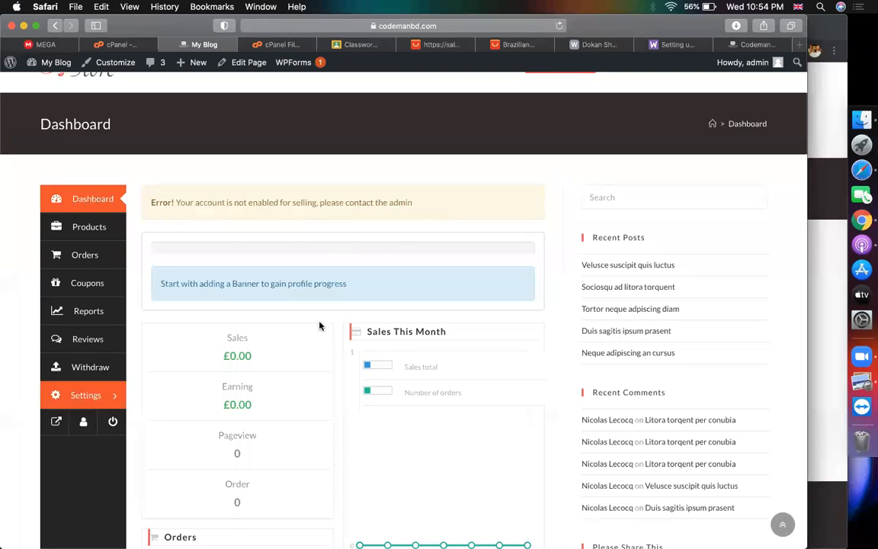
scroll(372, 325, down, 1)
scroll(382, 313, down, 2)
scroll(391, 299, up, 1)
scroll(392, 300, down, 1)
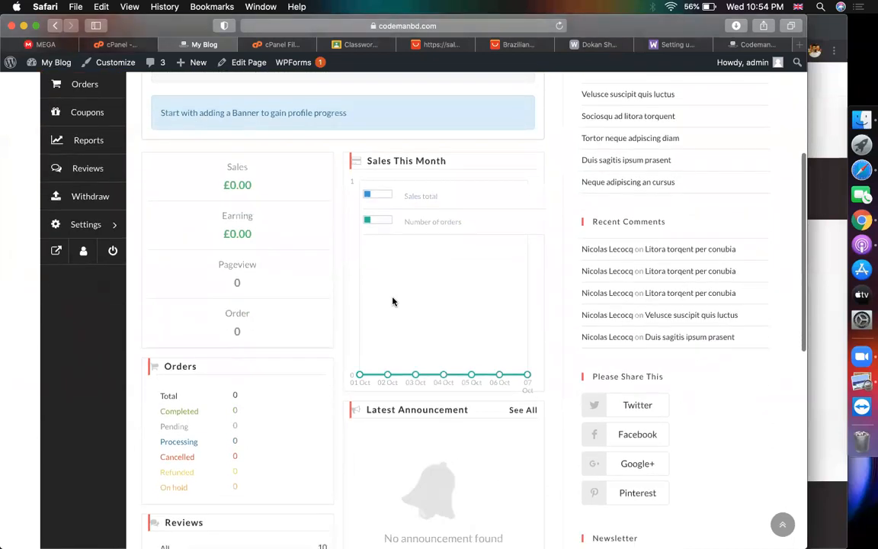
scroll(384, 296, up, 5)
Open the WordPress admin Dashboard from My Blog in a new tab and switch to it
mouse_move(50, 64)
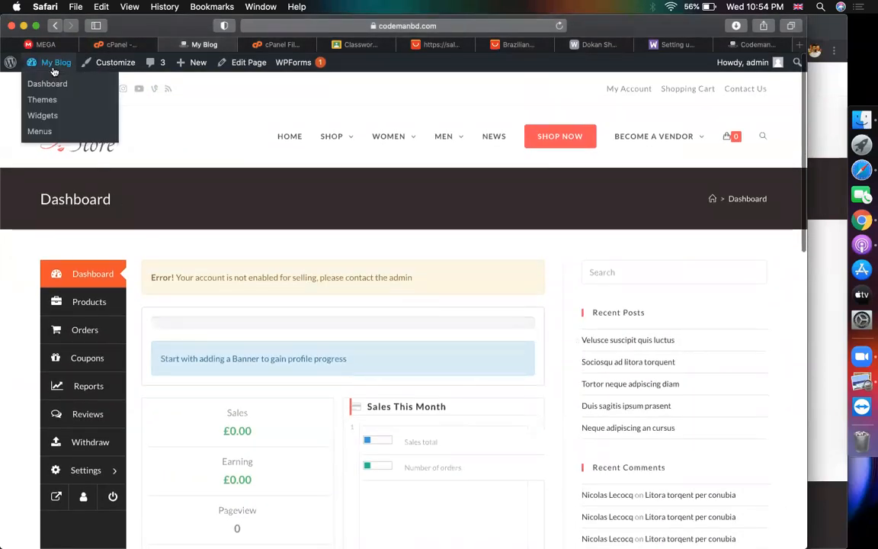
right_click(44, 82)
click(83, 83)
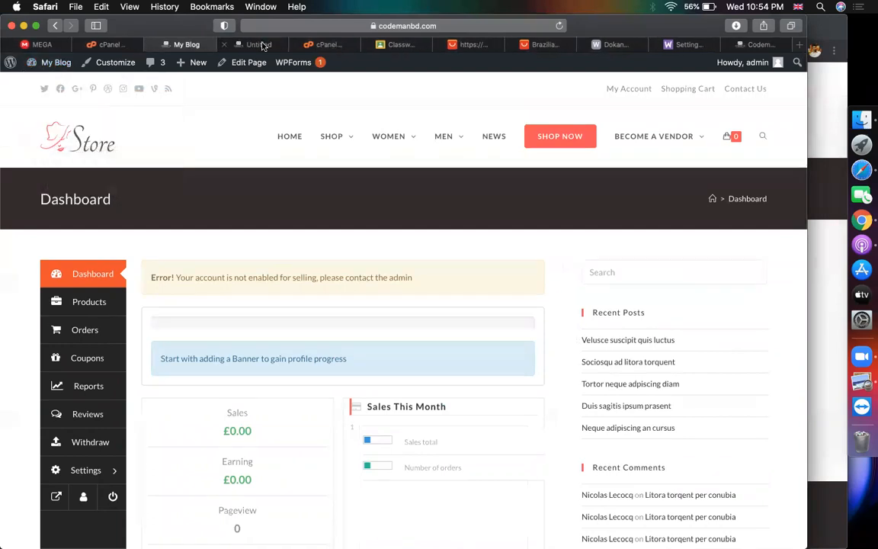
click(259, 45)
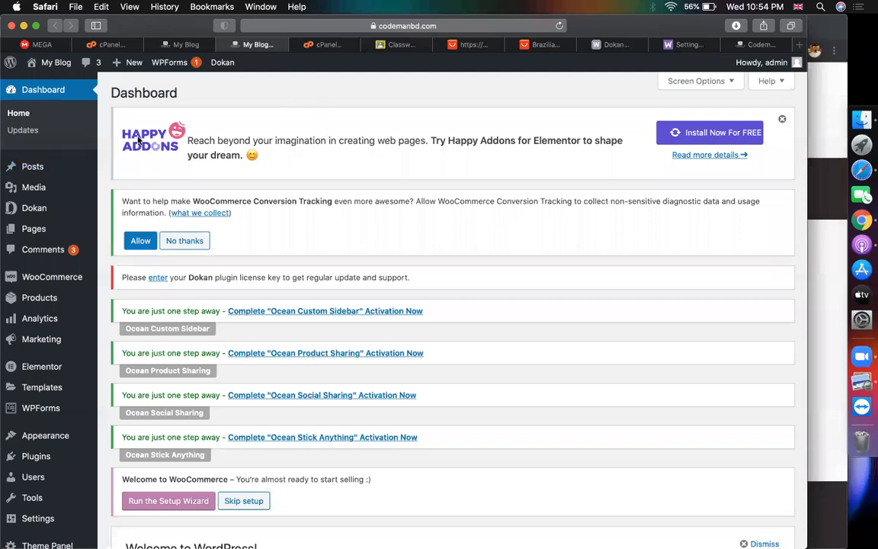
click(176, 46)
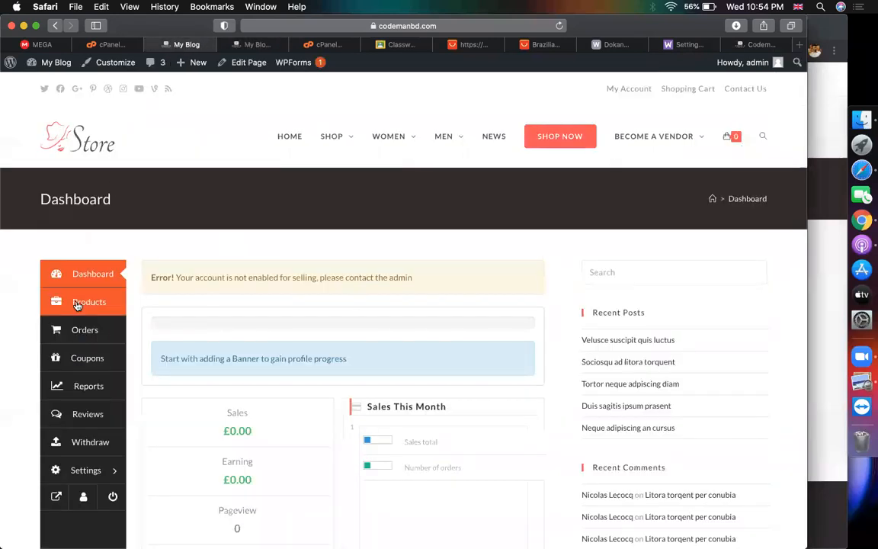
scroll(76, 305, down, 1)
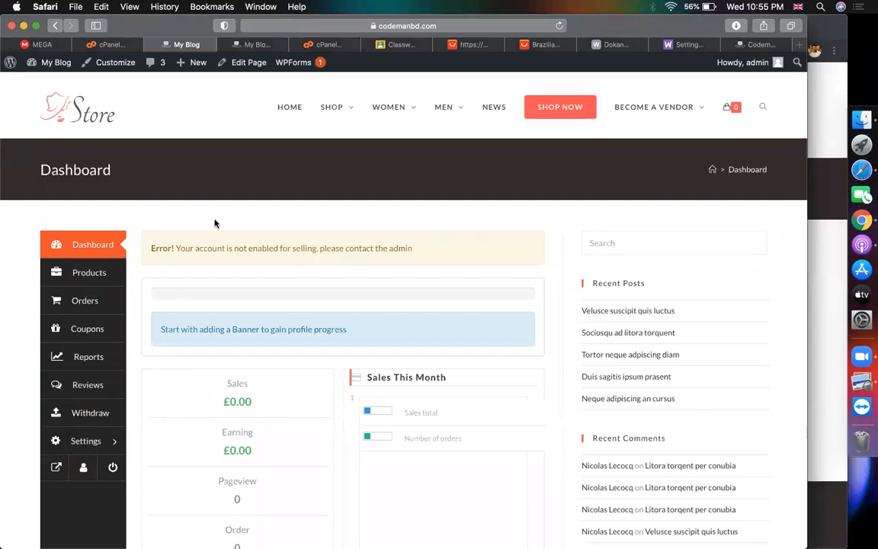
click(261, 45)
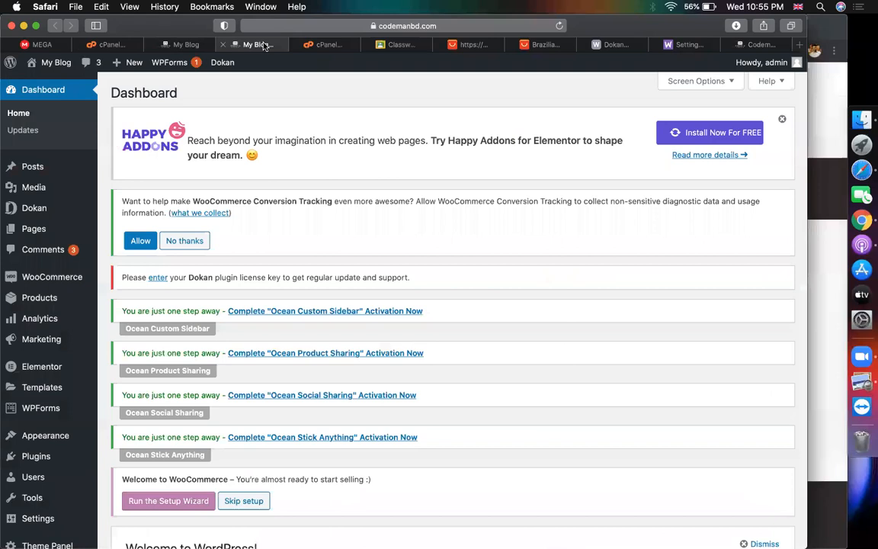
click(182, 46)
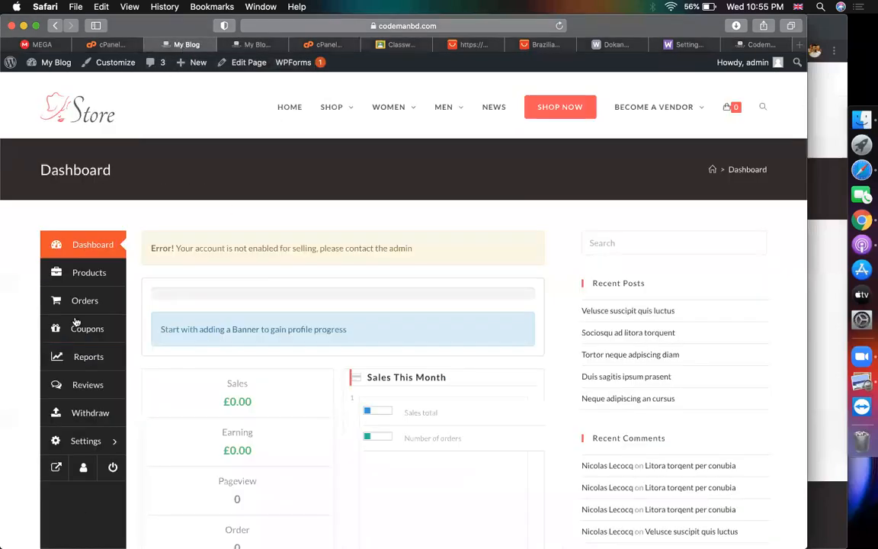
scroll(365, 180, down, 3)
scroll(378, 355, down, 5)
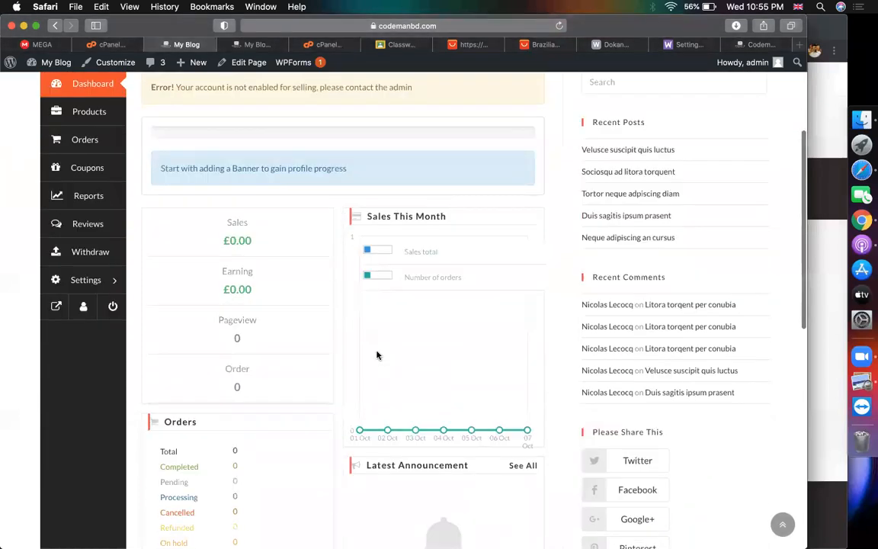
scroll(290, 224, up, 4)
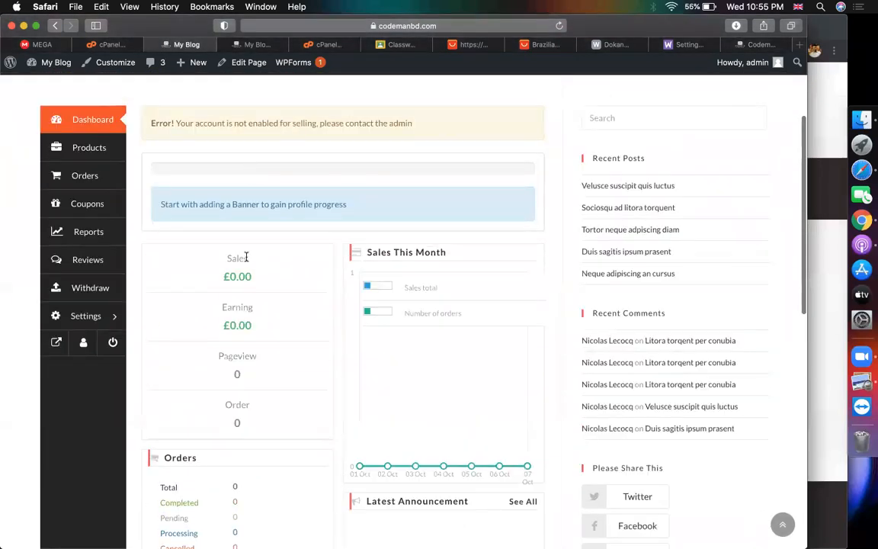
scroll(246, 257, up, 3)
click(106, 307)
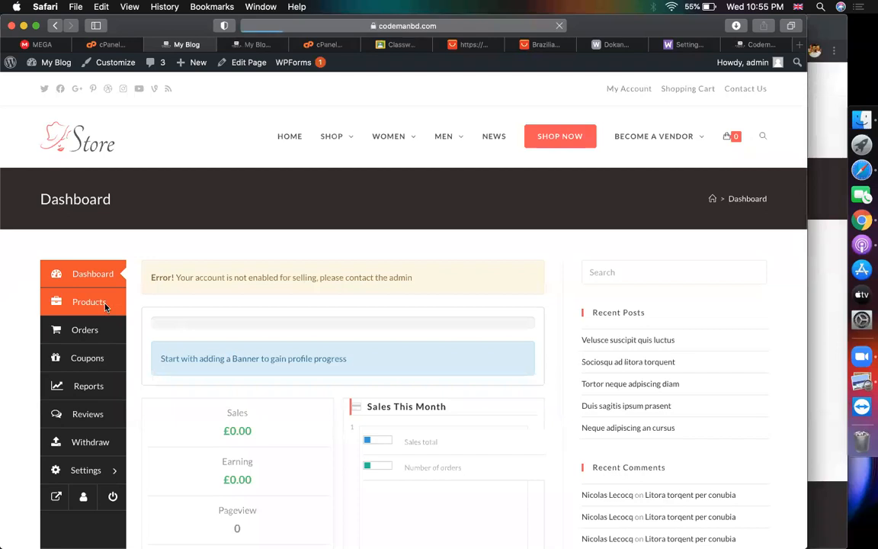
scroll(158, 394, down, 3)
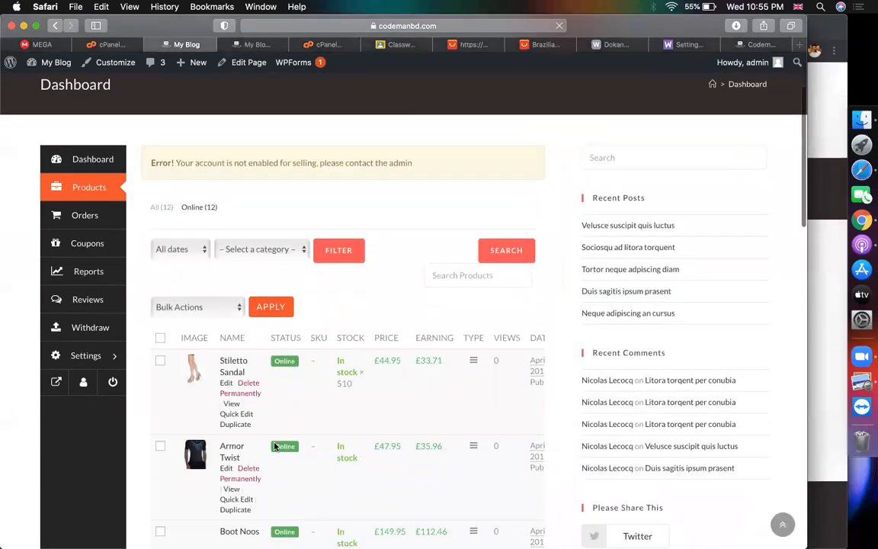
scroll(275, 445, down, 10)
scroll(275, 446, up, 9)
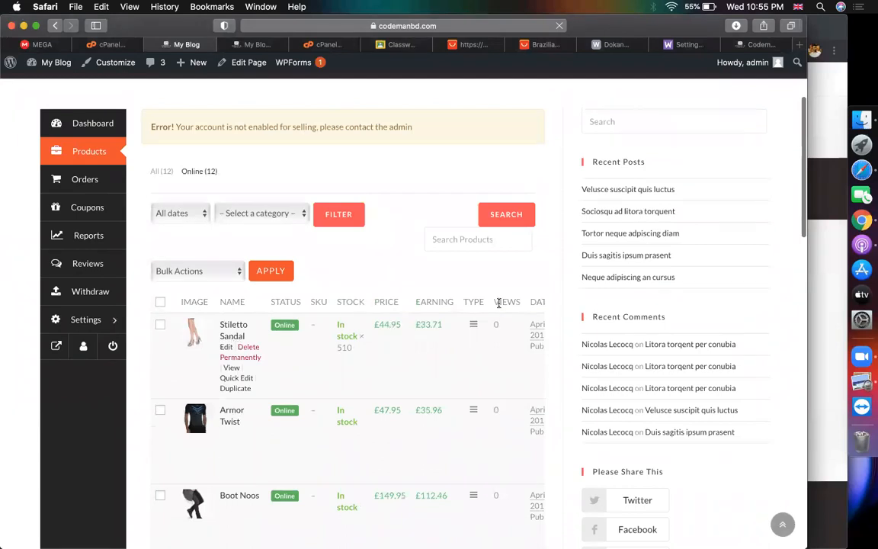
click(107, 179)
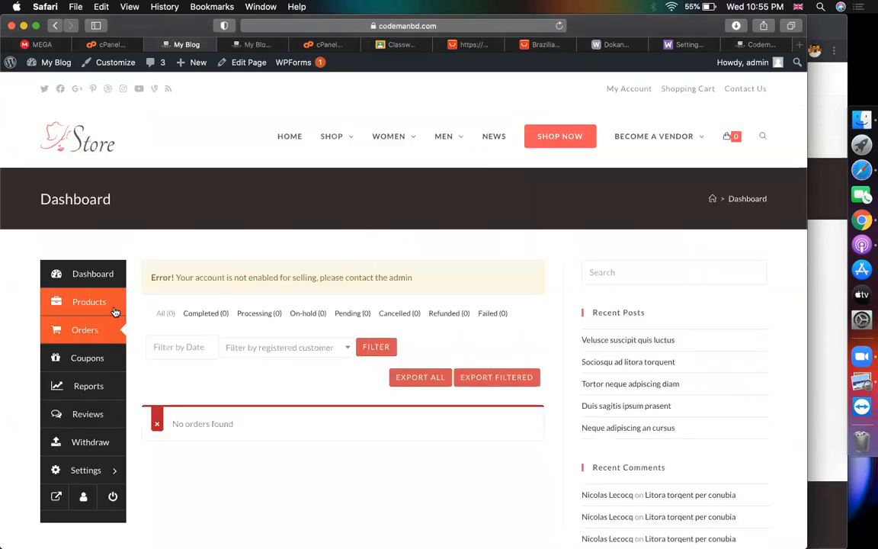
click(113, 307)
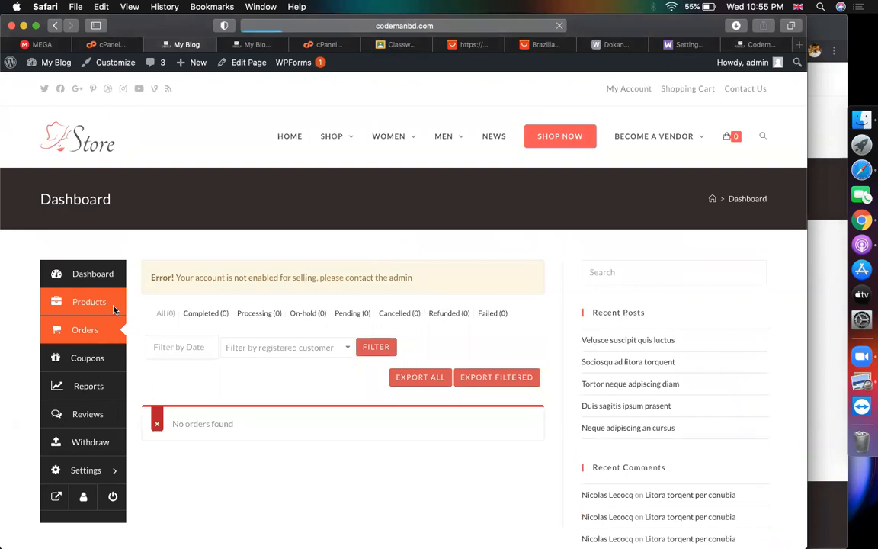
click(261, 45)
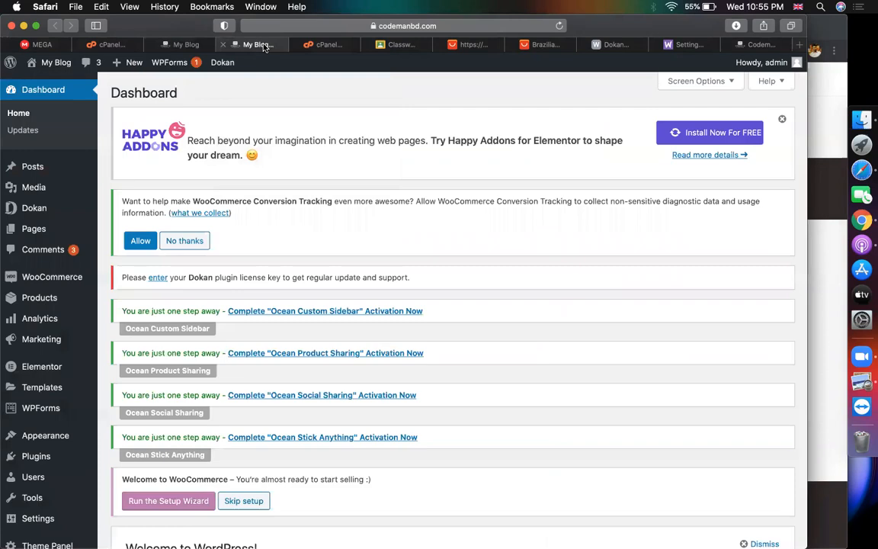
In WooCommerce Payments settings, enable Check payments and Cash on delivery, then save changes
mouse_move(52, 276)
click(122, 398)
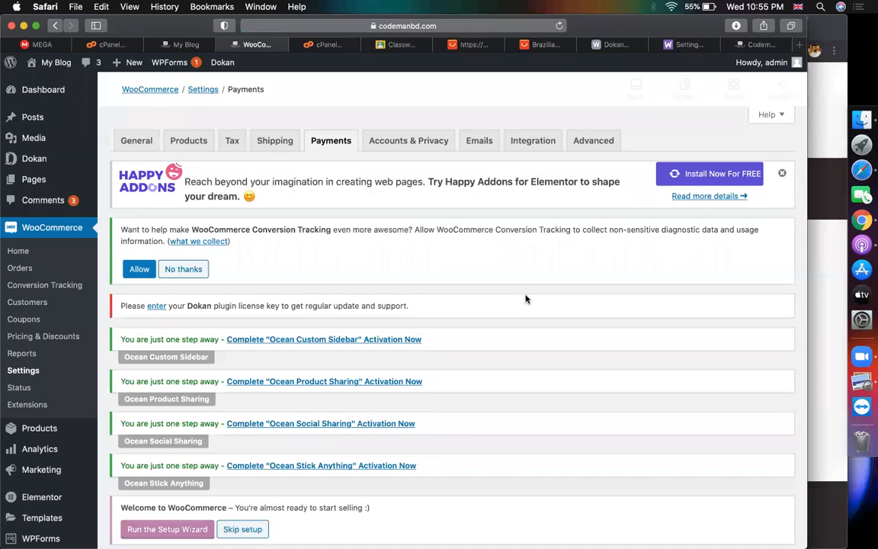
scroll(490, 376, down, 5)
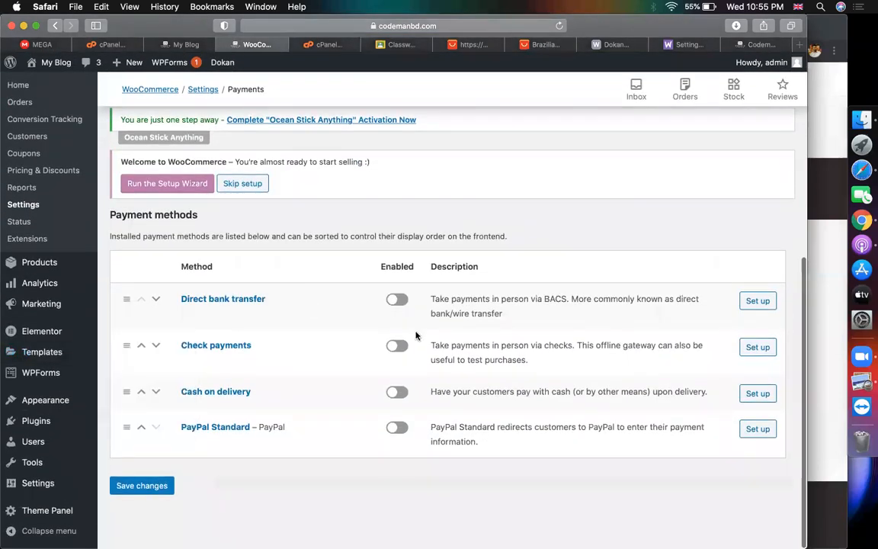
click(397, 348)
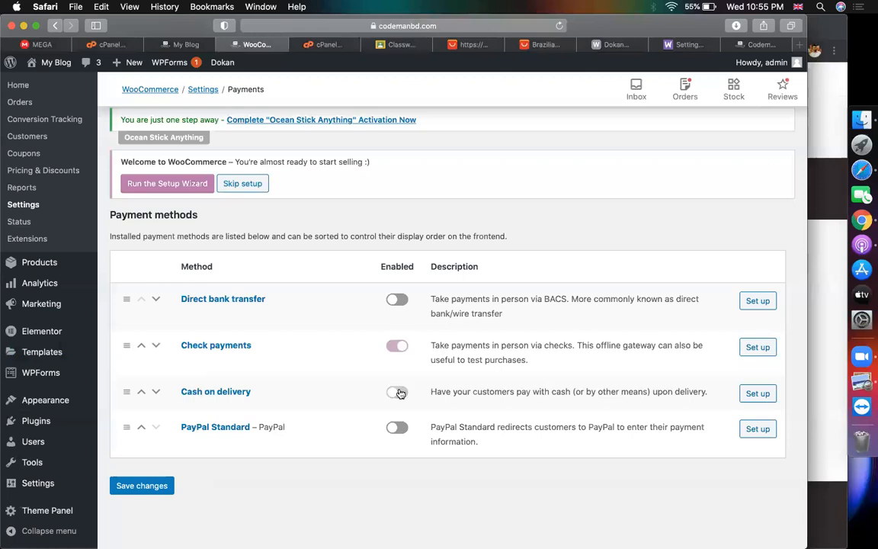
click(133, 486)
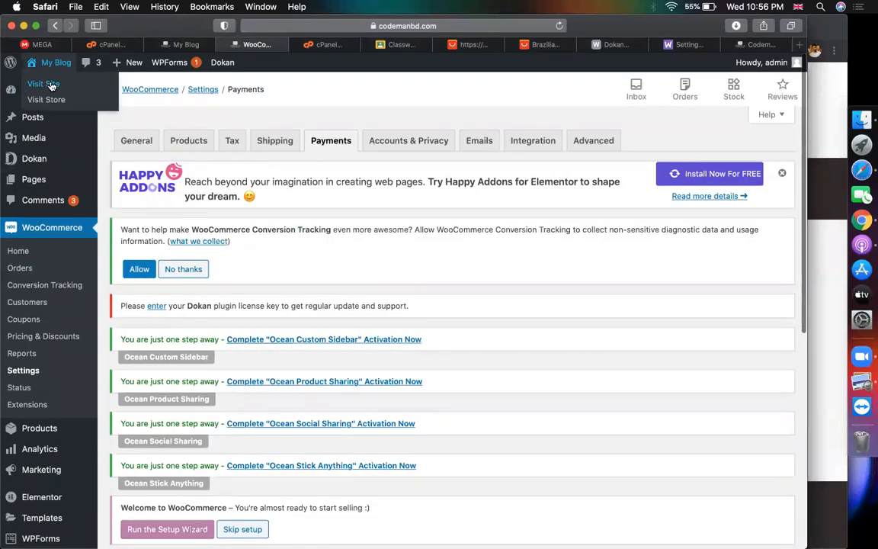
From the storefront Shop page, open Adidas Originals (£79.95) and add it to the cart
click(46, 84)
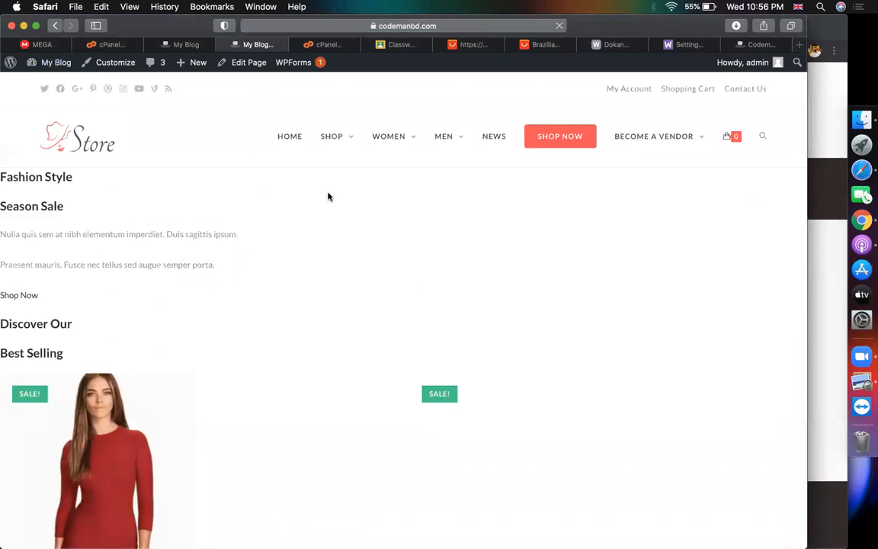
click(332, 137)
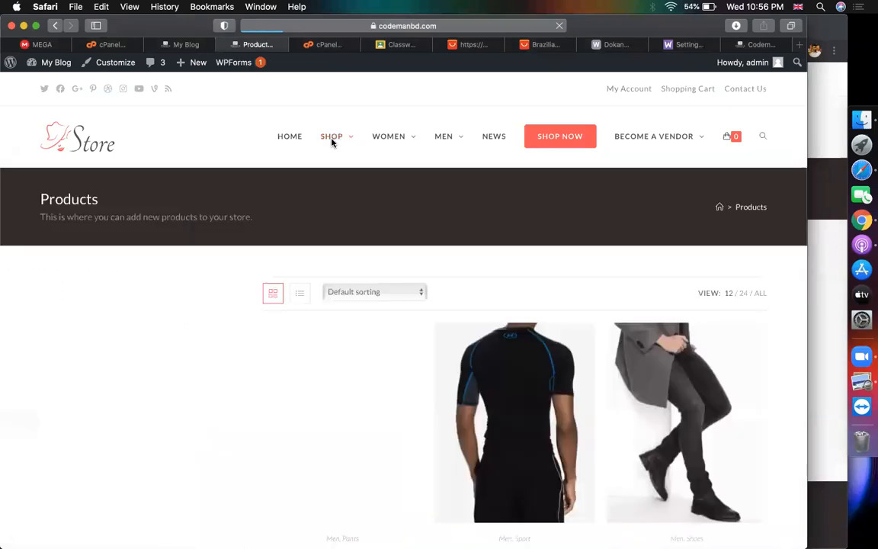
scroll(381, 320, down, 2)
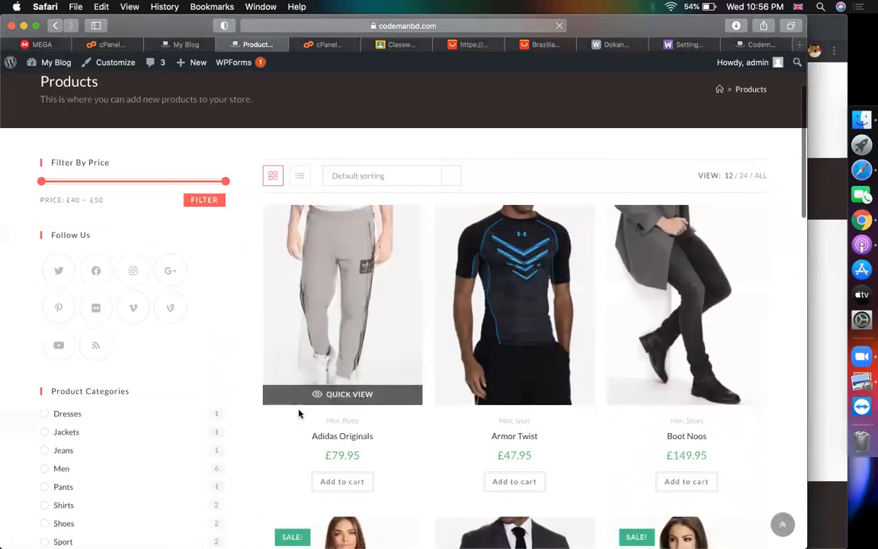
click(329, 436)
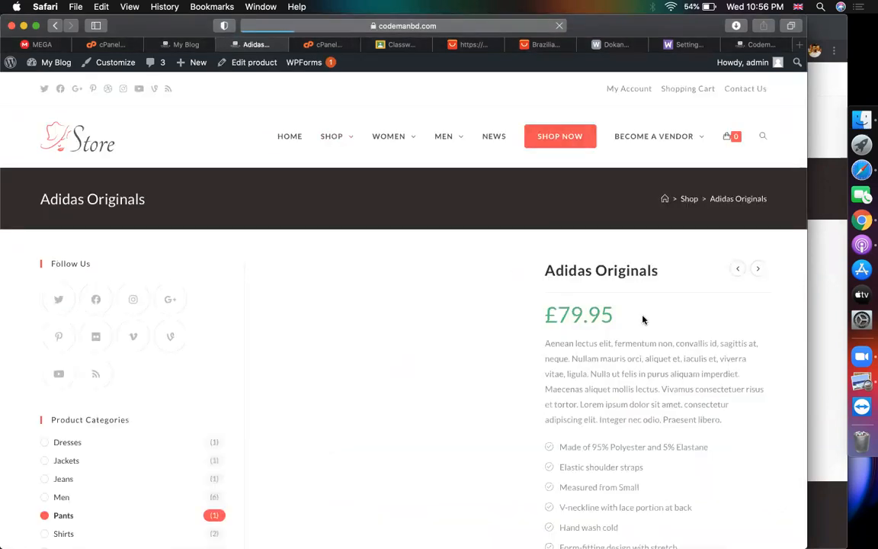
scroll(643, 317, down, 2)
click(656, 462)
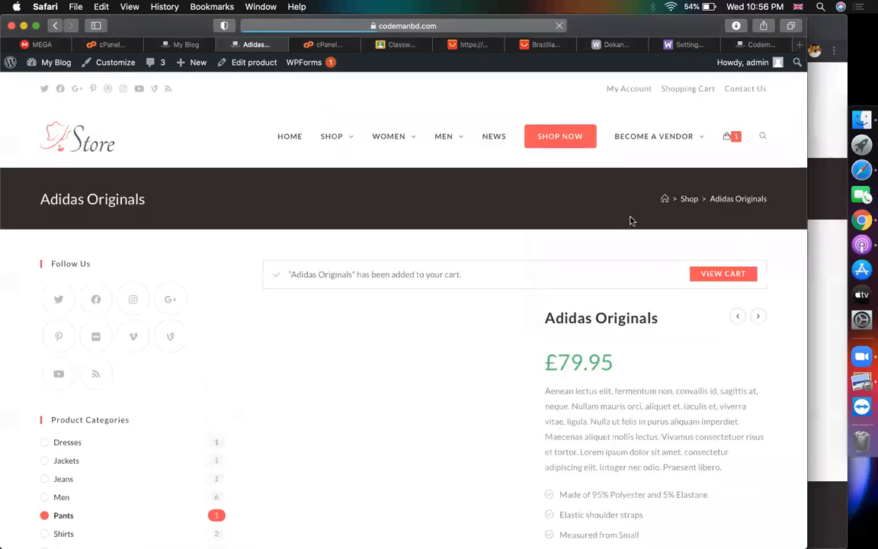
Proceed to checkout and enter the billing first and last name
mouse_move(729, 139)
click(692, 307)
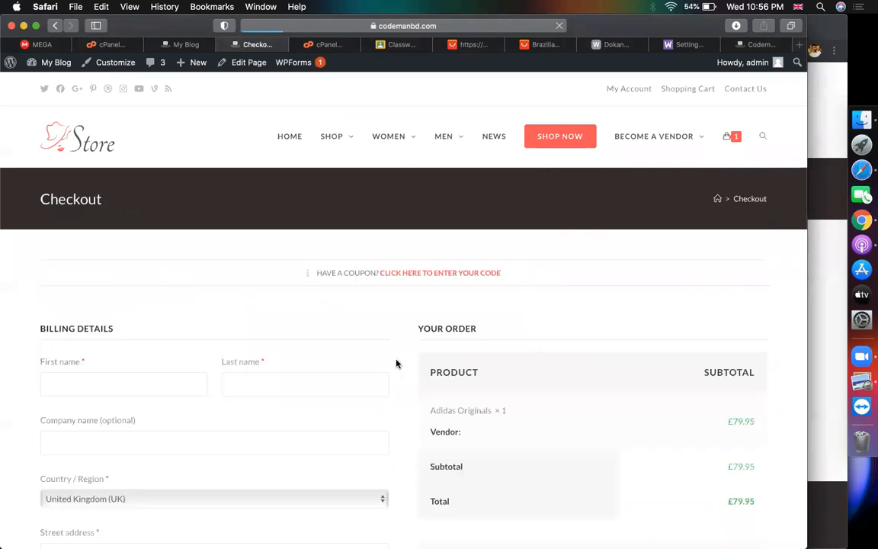
scroll(148, 449, down, 3)
click(137, 287)
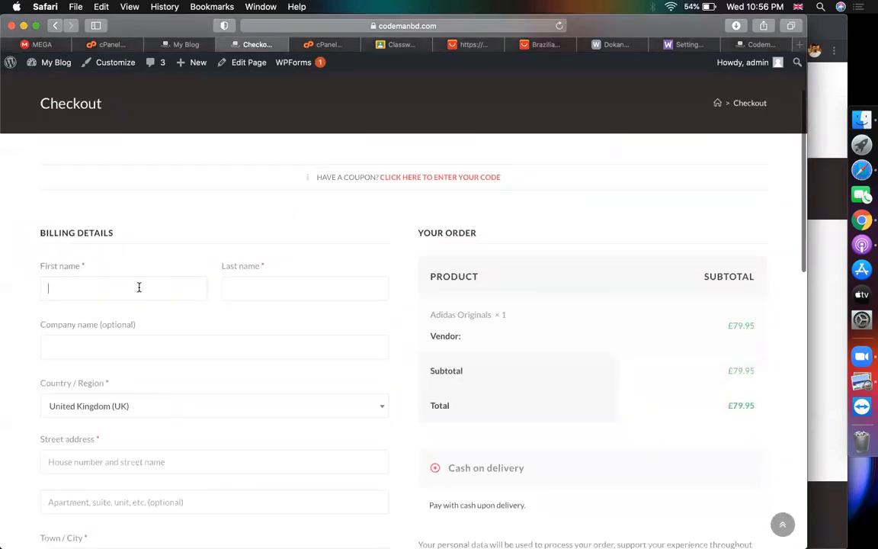
text(m)
key(Tab)
text(q)
Choose Bangladesh as the billing country and enter the street address
scroll(57, 347, down, 3)
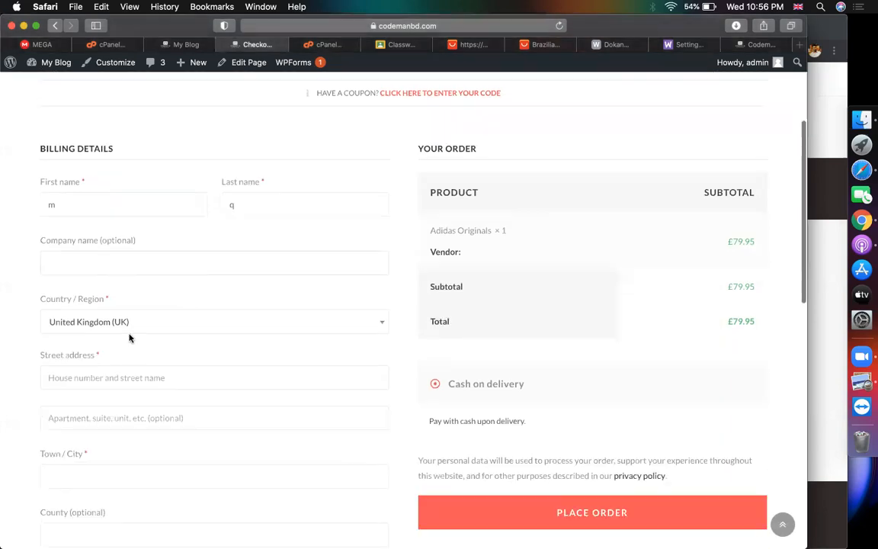
click(127, 323)
text(ban)
key(Down)
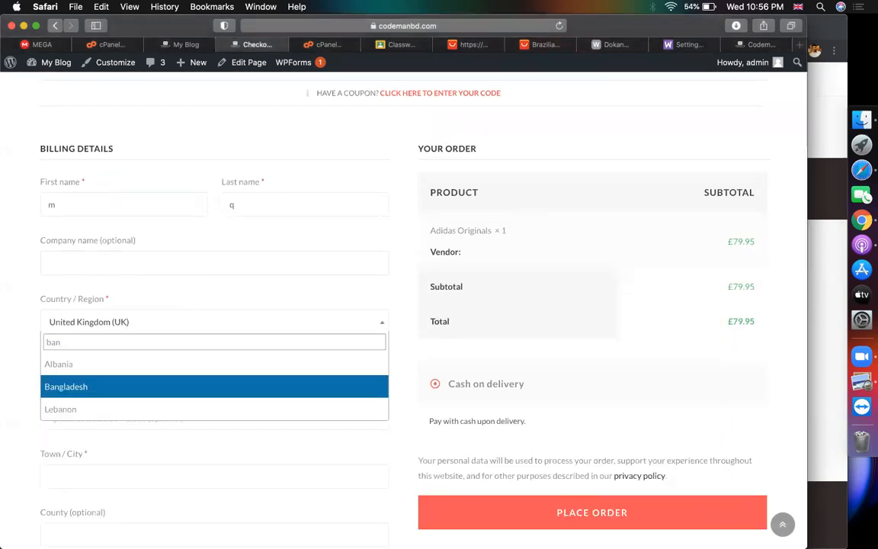
key(Return)
click(78, 376)
scroll(204, 363, down, 1)
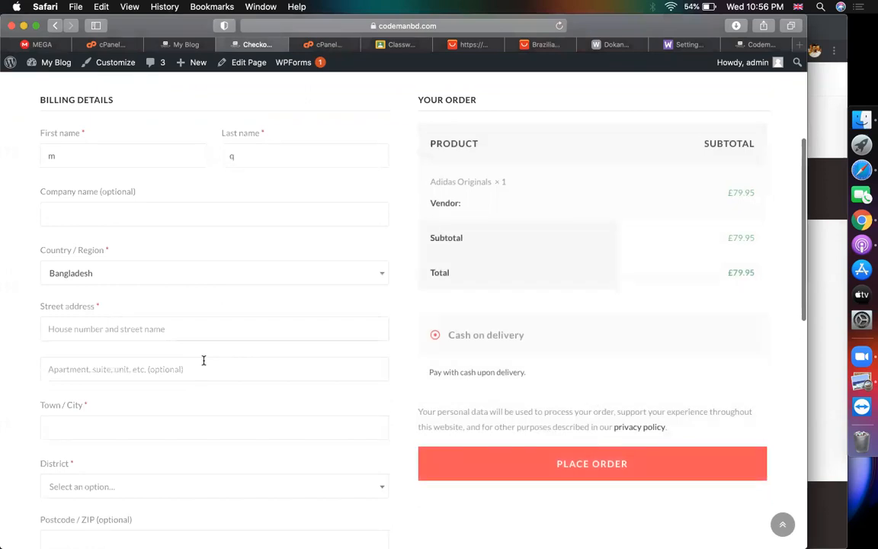
text(dhak)
key(super+a)
text(b)
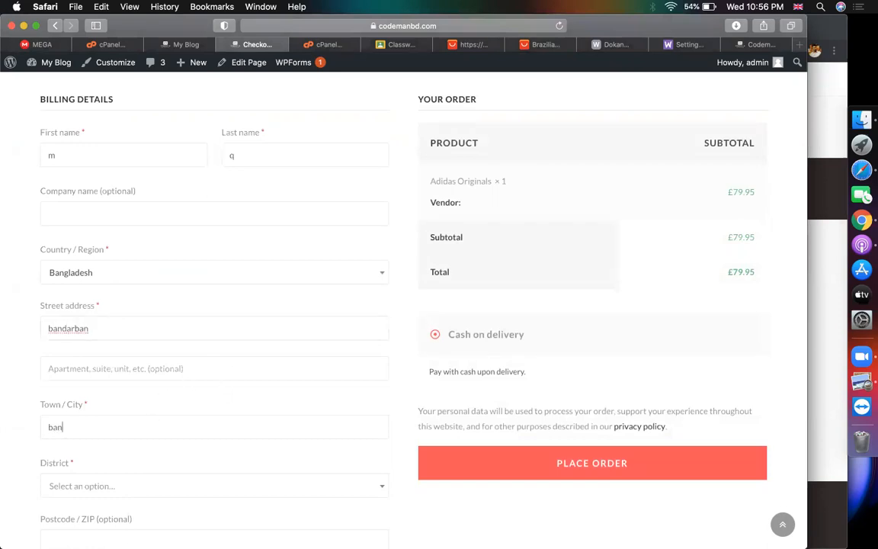
Select Bandarban as the billing district
scroll(186, 416, down, 3)
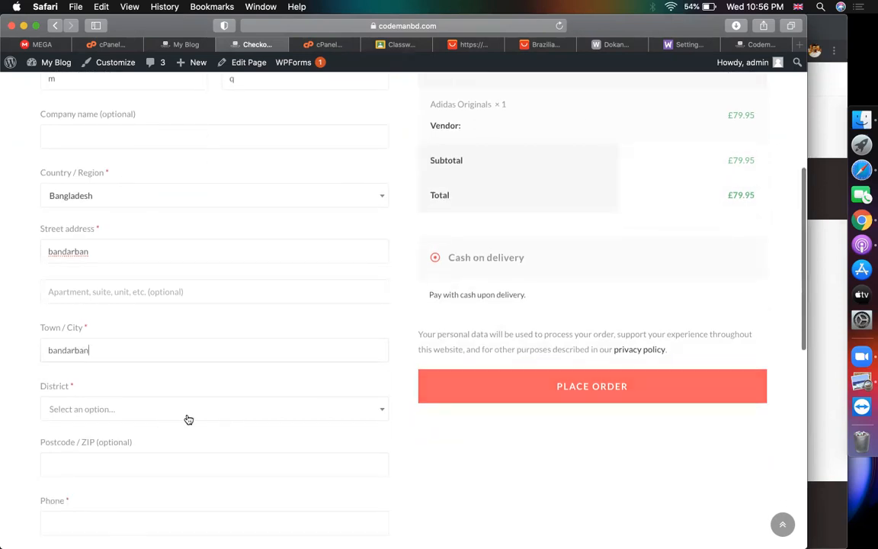
click(186, 416)
text(ban)
key(Return)
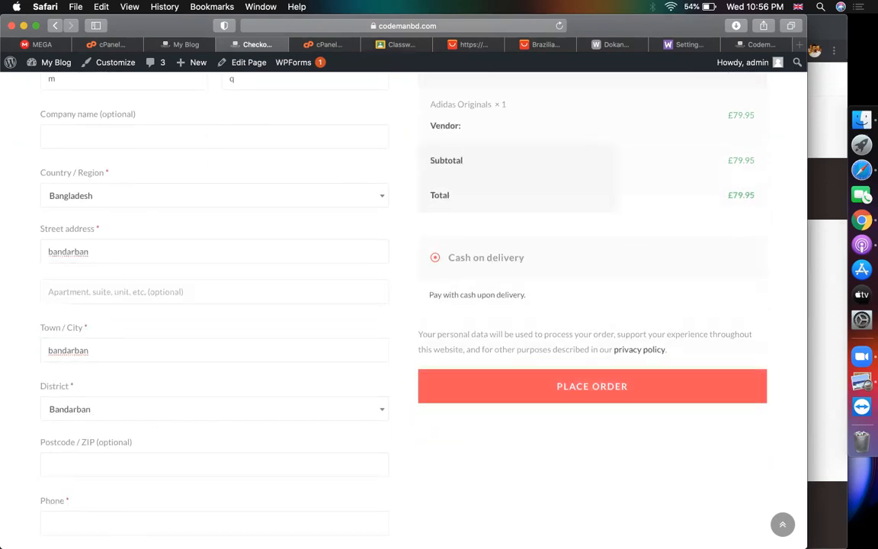
scroll(228, 416, down, 3)
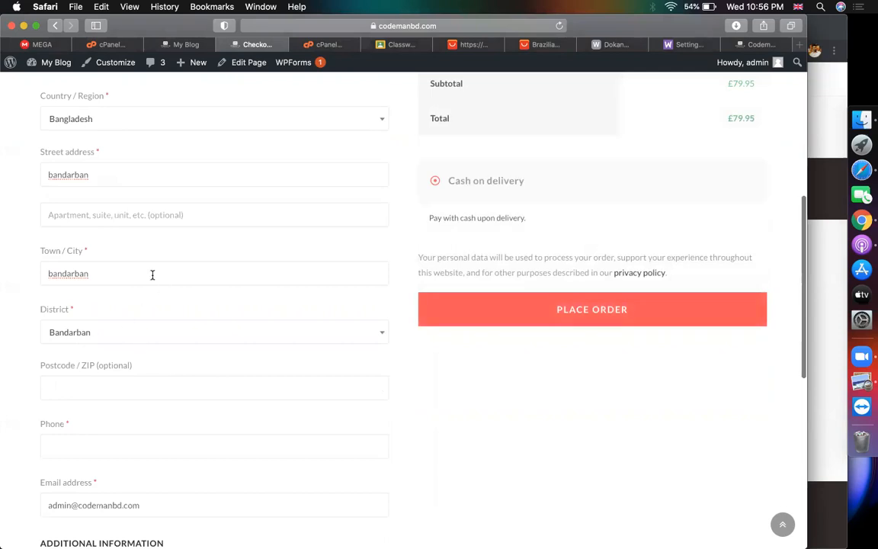
Look up the town's postcode with a web search and paste it into the postcode field
key(super+a)
key(super+c)
key(super+t)
key(super+v)
text(zip)
key(Return)
double_click(149, 178)
click(619, 45)
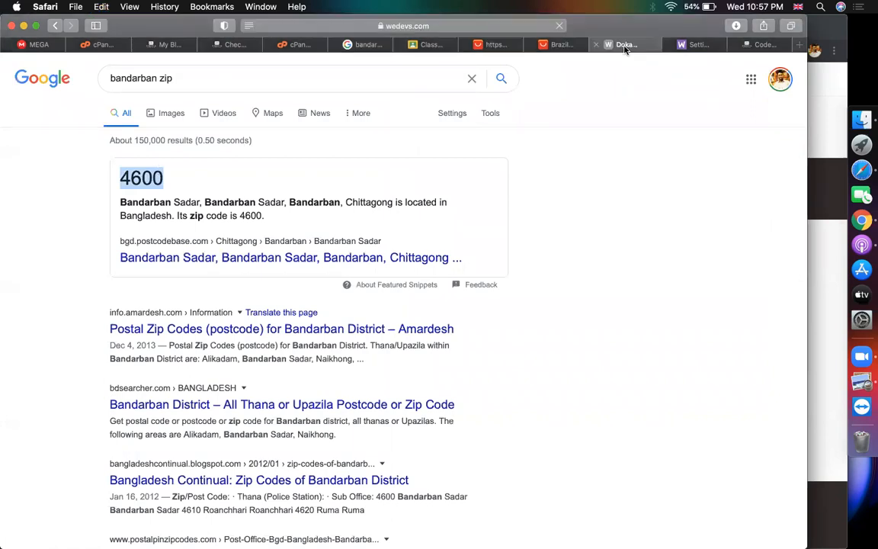
click(242, 45)
click(93, 376)
key(super+v)
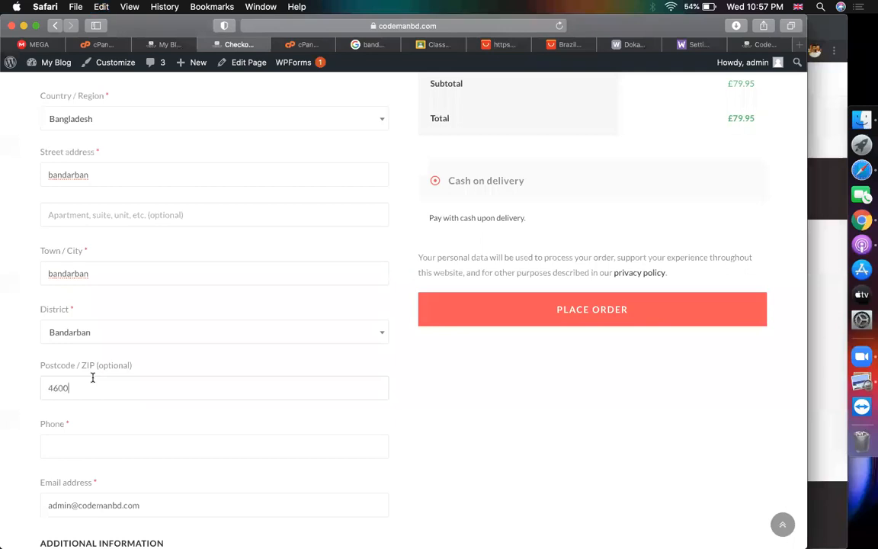
Enter the billing phone number and review the order notes and payment section
click(109, 443)
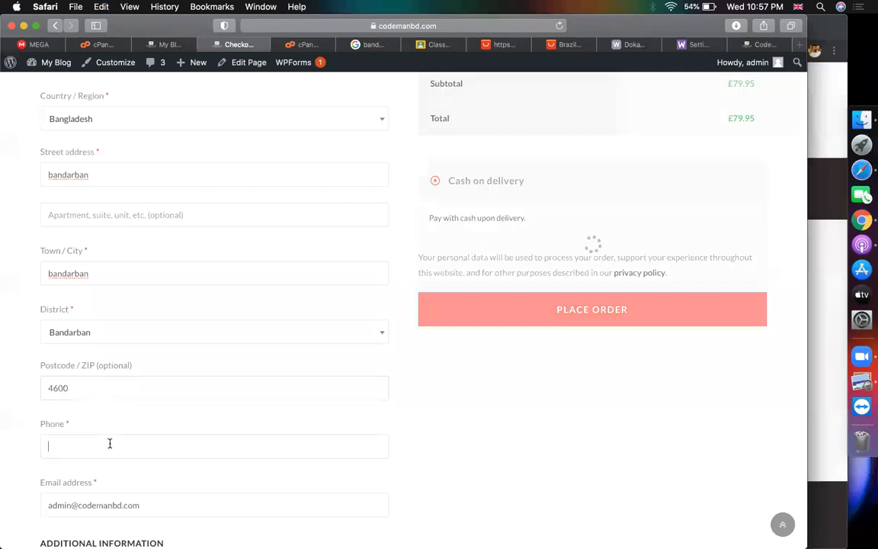
text(9797866)
scroll(311, 418, down, 4)
click(191, 408)
scroll(526, 310, up, 9)
scroll(525, 308, down, 4)
scroll(525, 308, up, 3)
scroll(579, 297, down, 1)
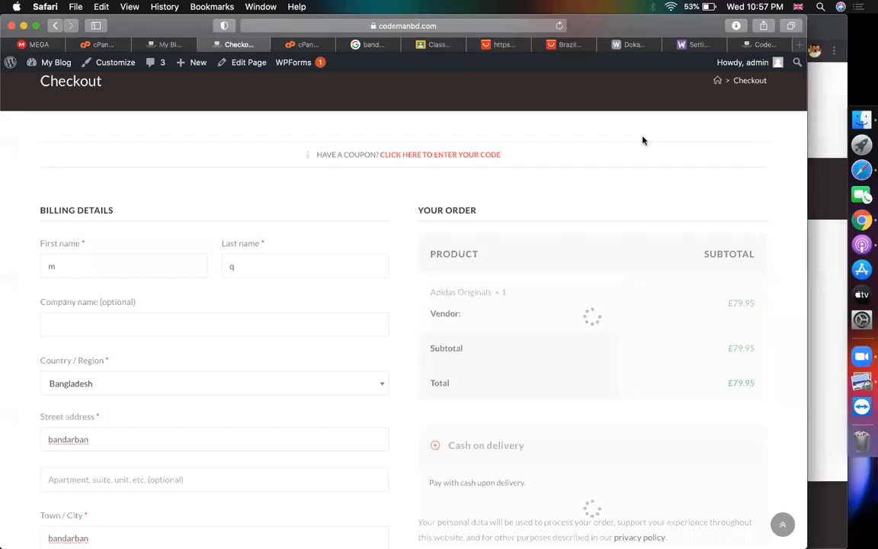
scroll(555, 204, down, 5)
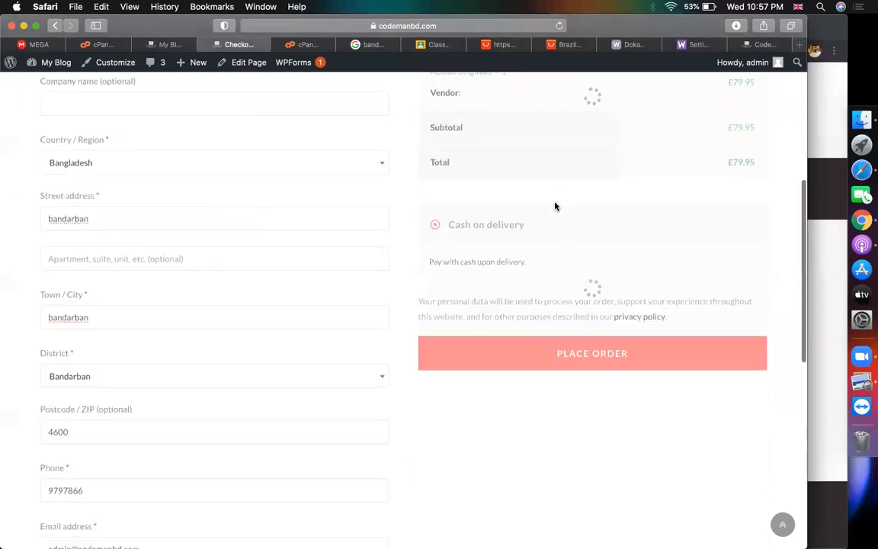
Place the Cash on delivery order and scroll to the order details and billing address
scroll(555, 206, up, 2)
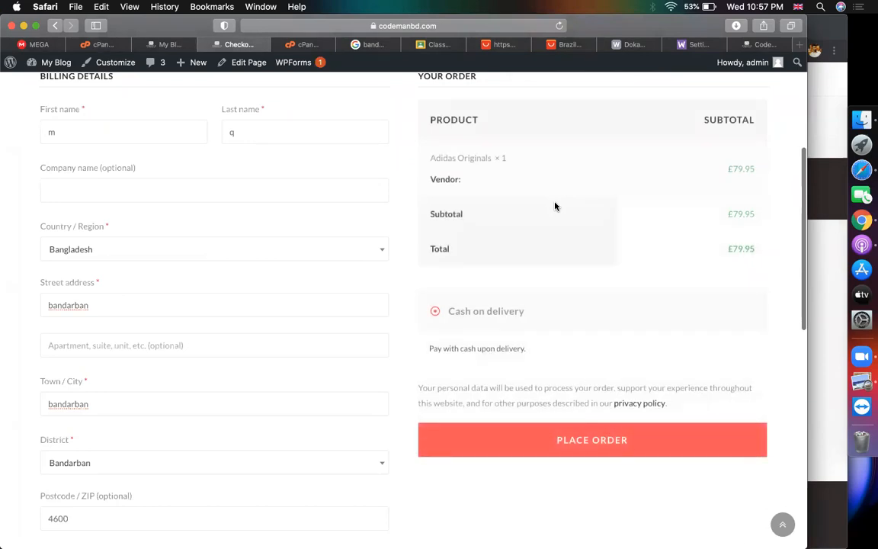
scroll(504, 372, up, 3)
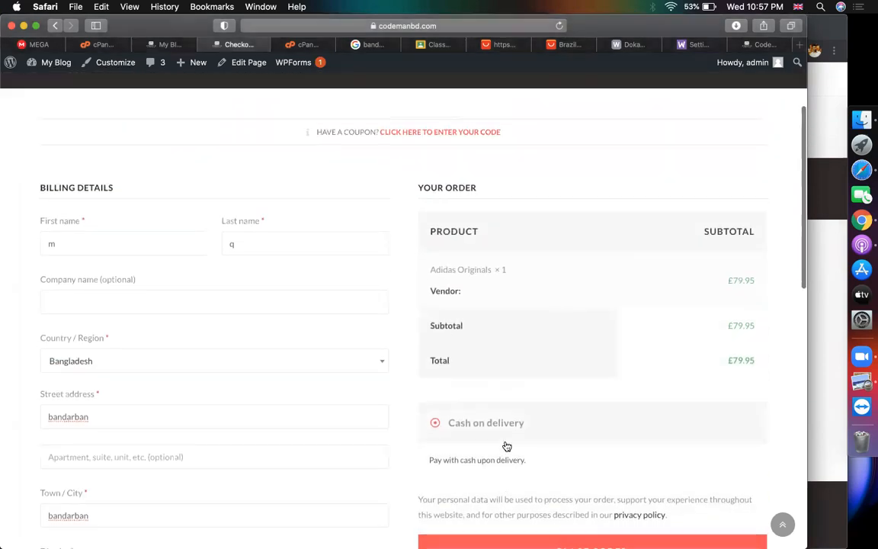
scroll(507, 446, down, 2)
click(468, 453)
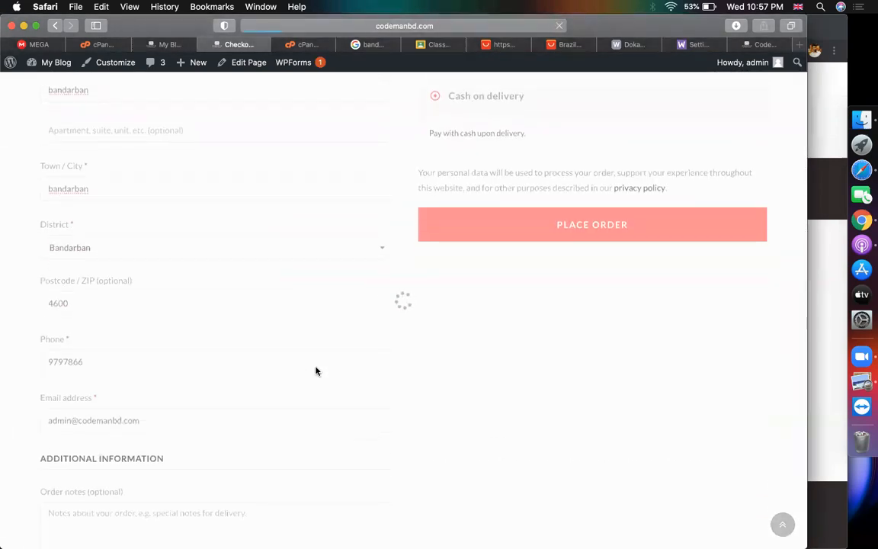
scroll(317, 371, down, 10)
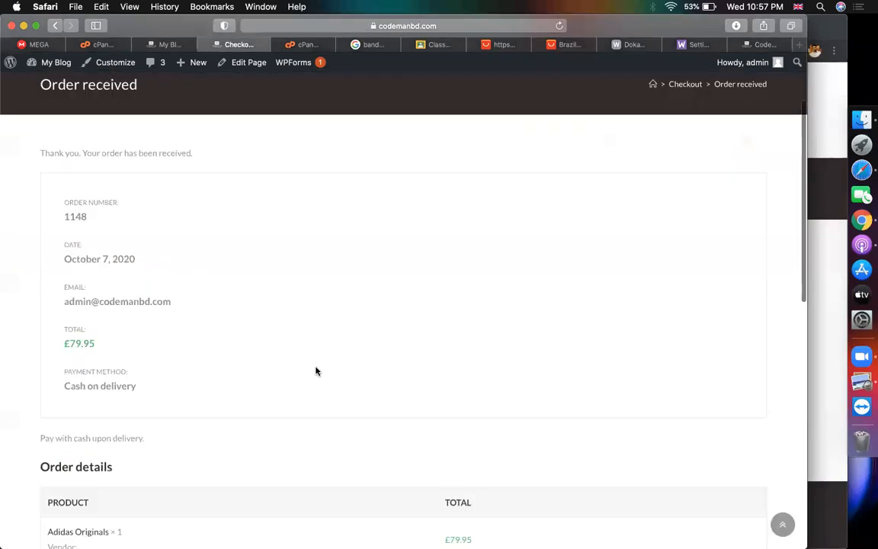
Compare the vendor dashboard orders list with the order confirmation tab
click(158, 44)
scroll(262, 267, down, 4)
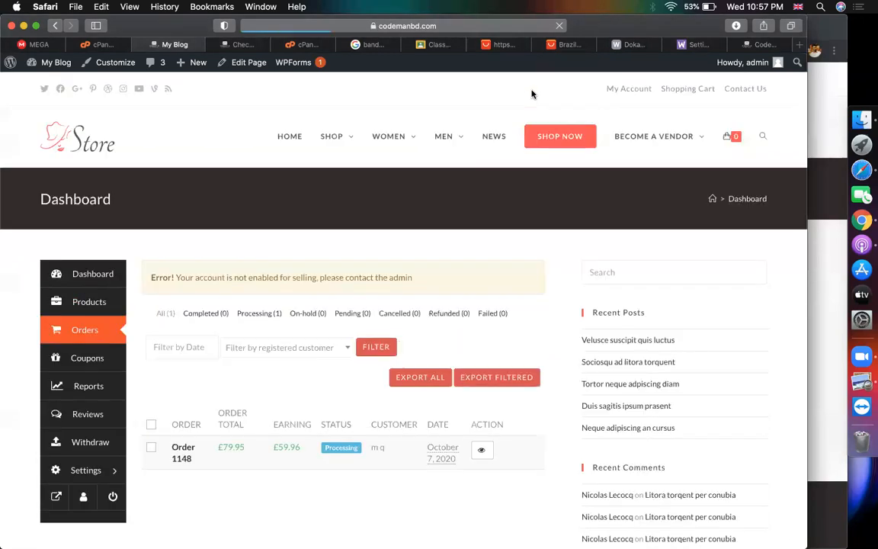
scroll(386, 207, down, 4)
scroll(239, 395, up, 2)
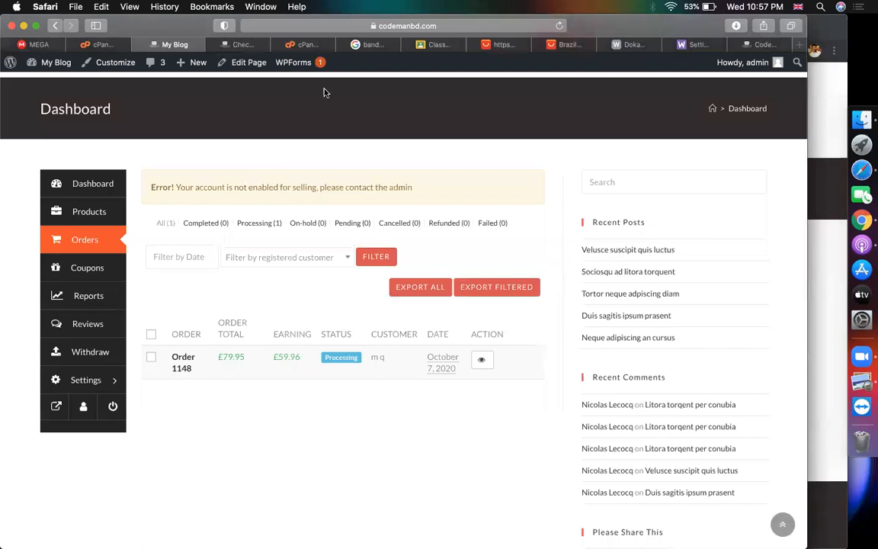
click(240, 45)
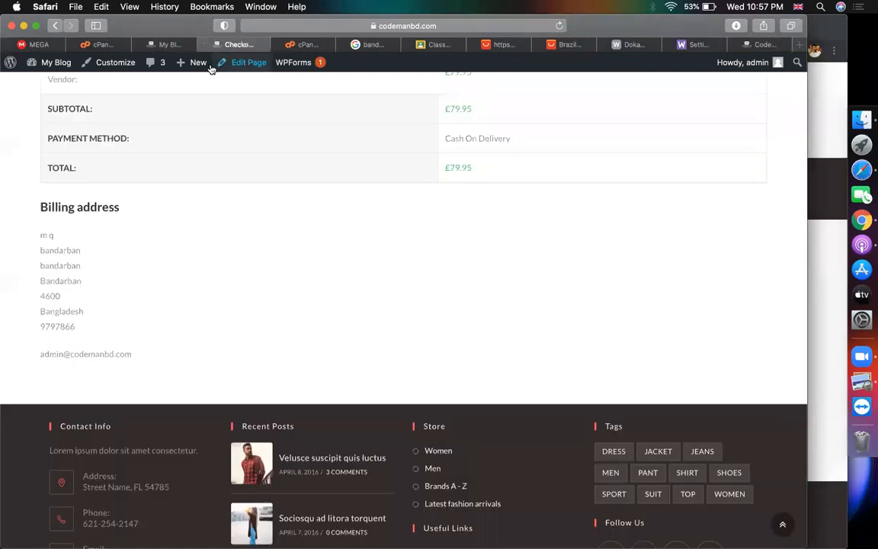
click(176, 45)
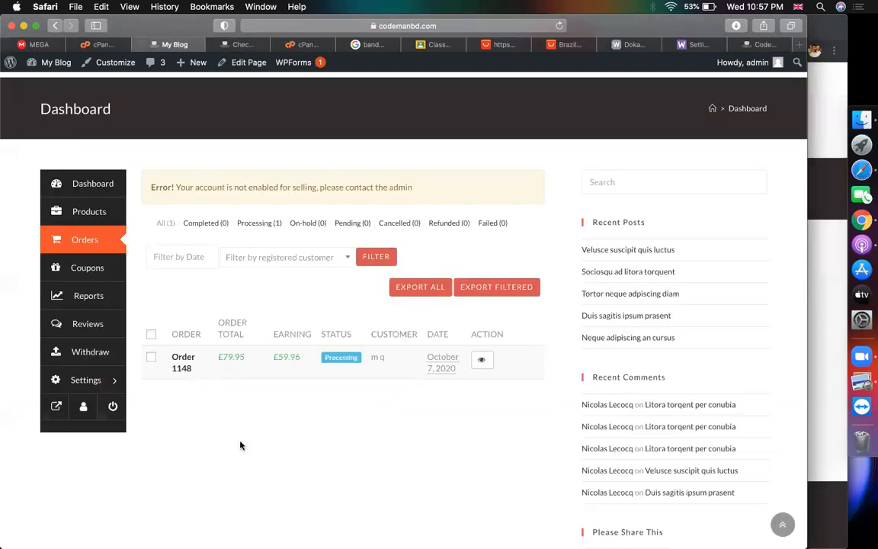
Open Order 1148 and review its Processing status, £79.95 total and £59.96 vendor earning
click(181, 364)
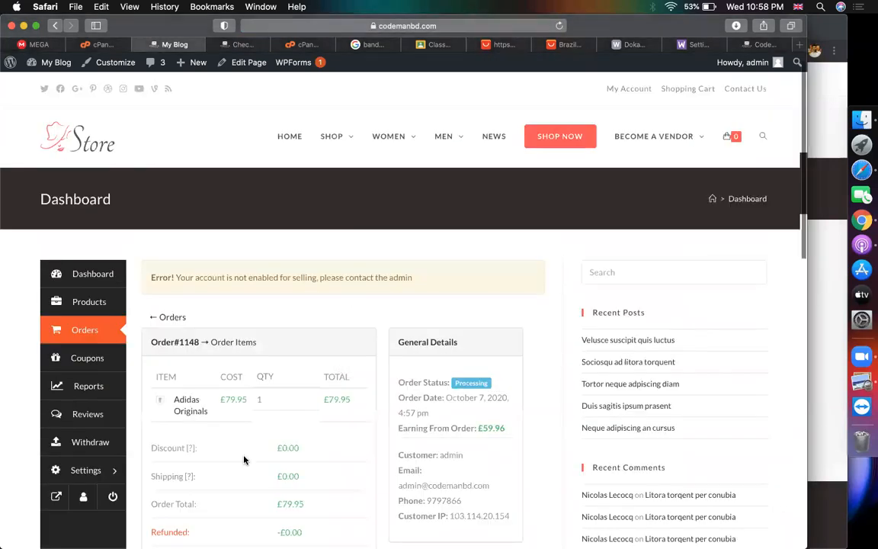
scroll(244, 459, down, 5)
scroll(271, 392, up, 3)
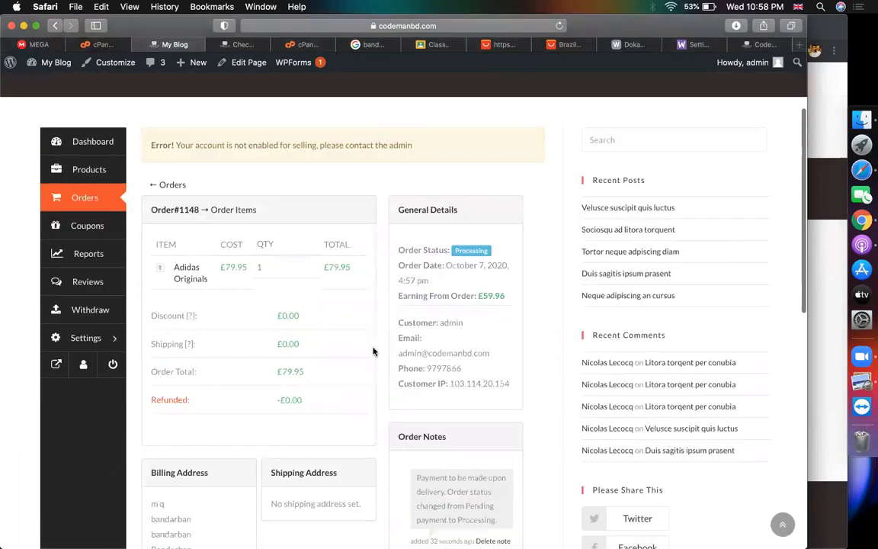
scroll(374, 353, down, 5)
scroll(372, 355, up, 1)
scroll(372, 356, down, 2)
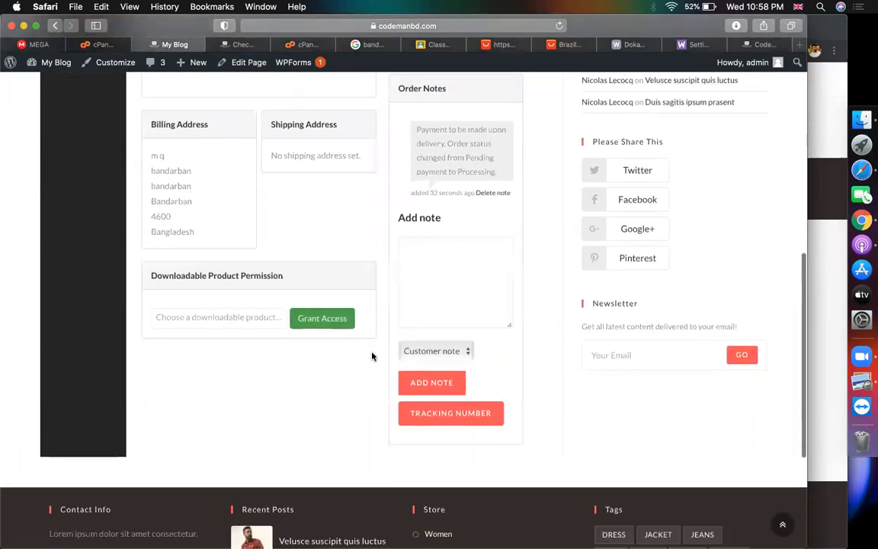
scroll(423, 351, up, 5)
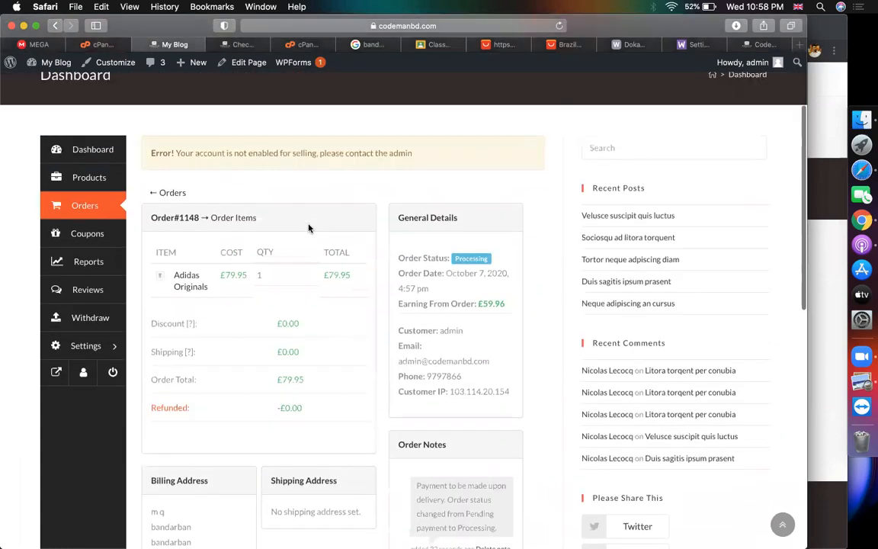
scroll(309, 227, down, 2)
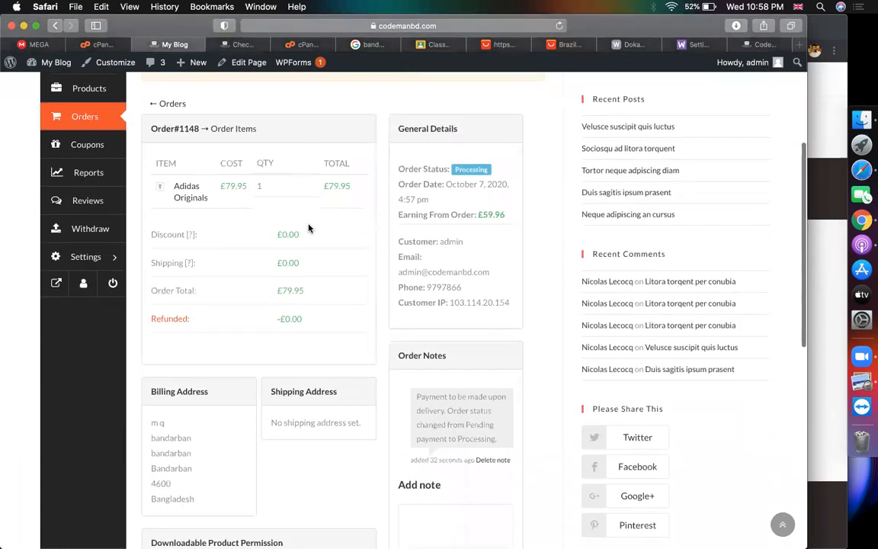
scroll(309, 228, down, 5)
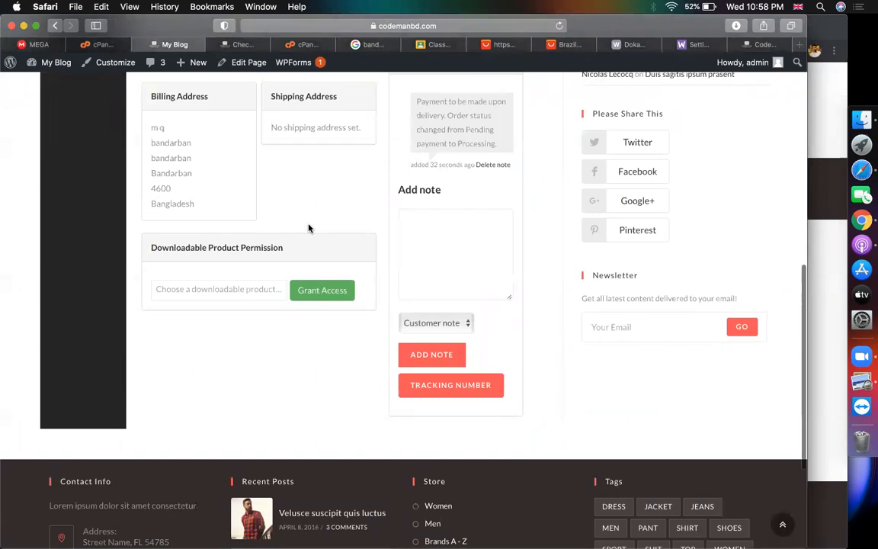
scroll(309, 227, up, 8)
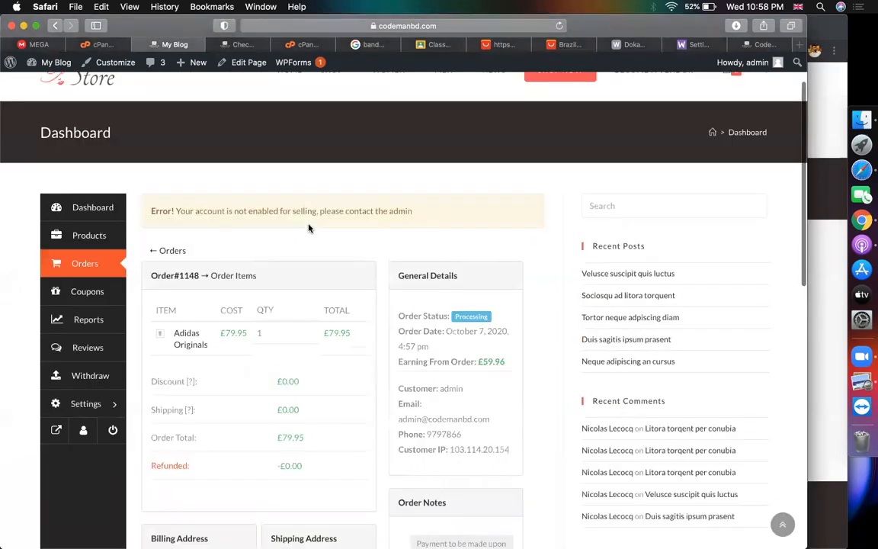
scroll(372, 242, down, 3)
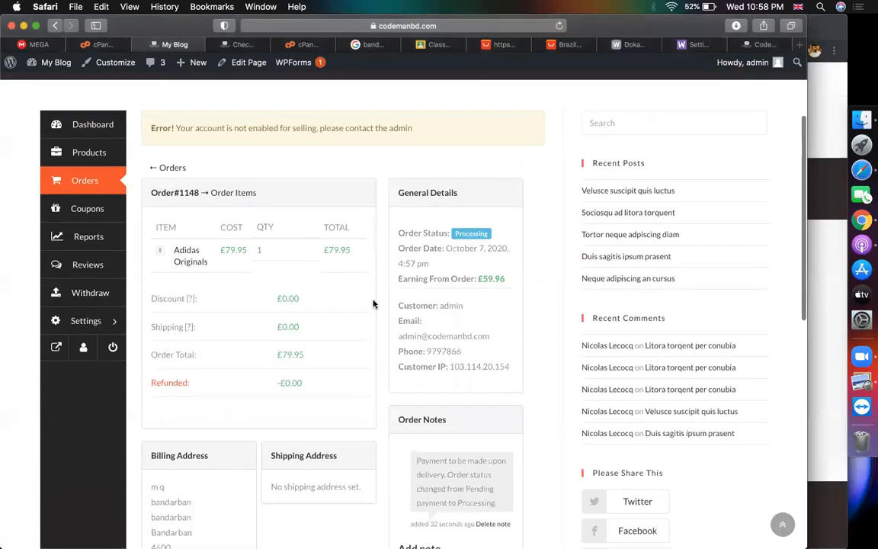
Open the WordPress admin dashboard and recheck order #1148's Processing status
click(211, 43)
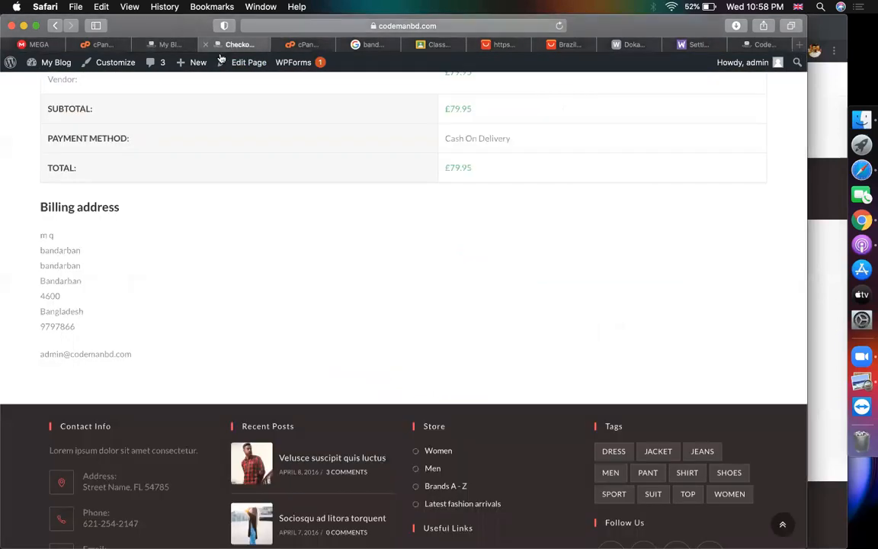
scroll(114, 294, up, 10)
mouse_move(44, 66)
click(34, 84)
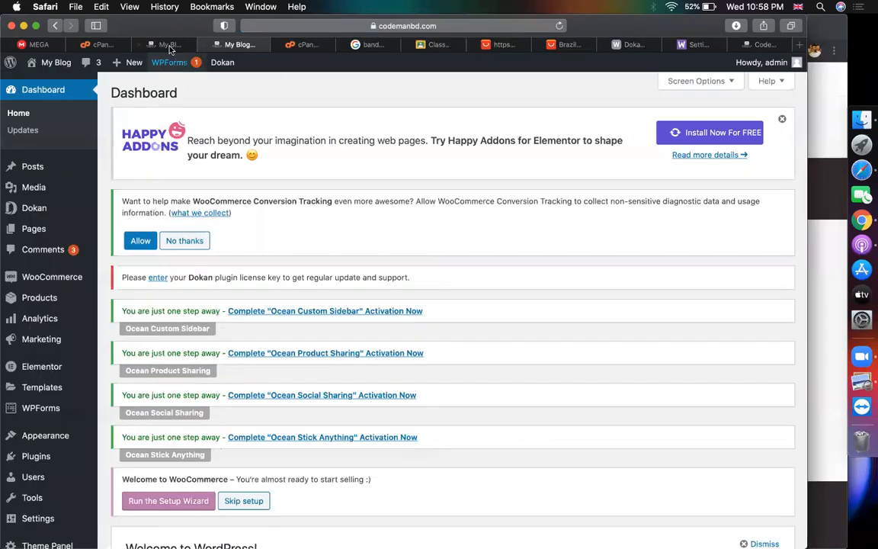
click(169, 46)
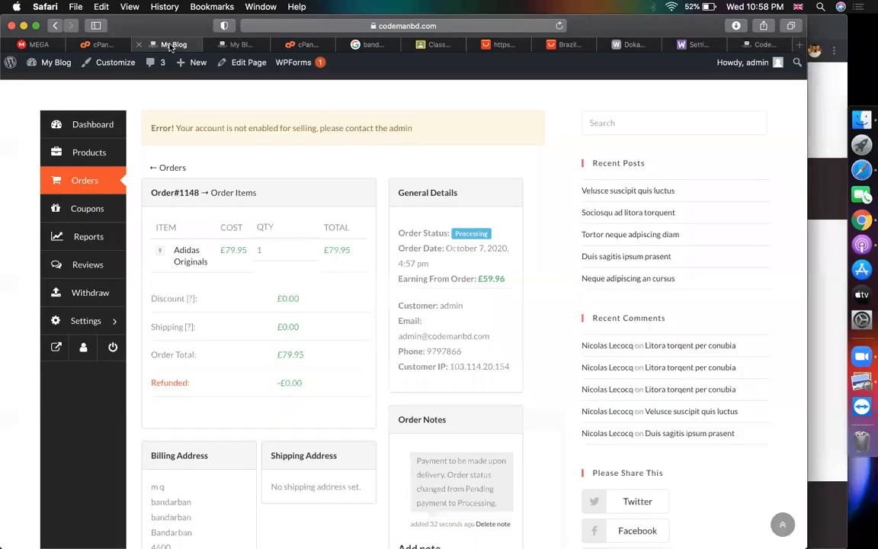
double_click(470, 237)
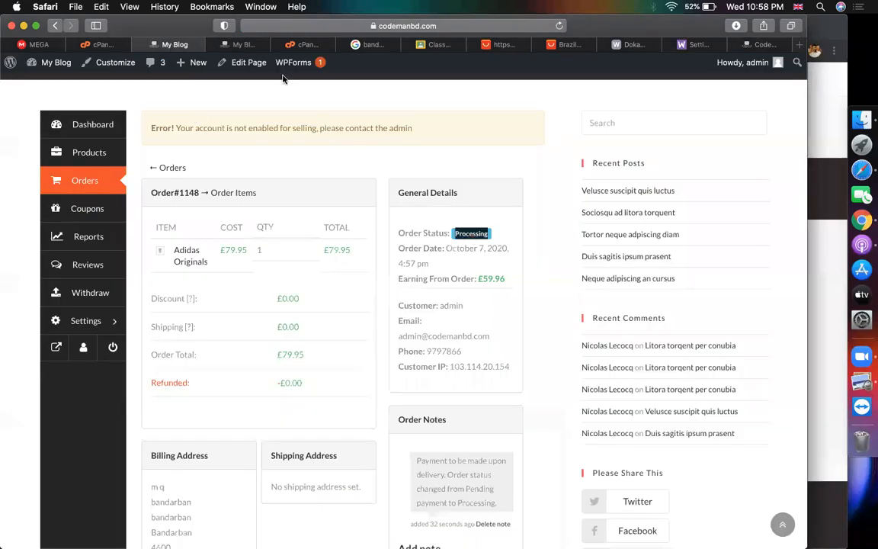
Go to Dokan > Vendors in the admin sidebar
click(222, 44)
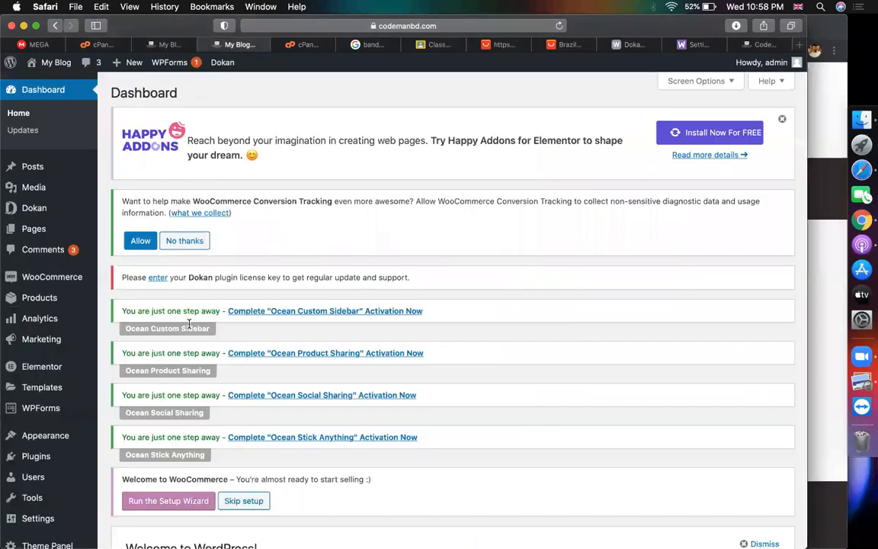
mouse_move(61, 210)
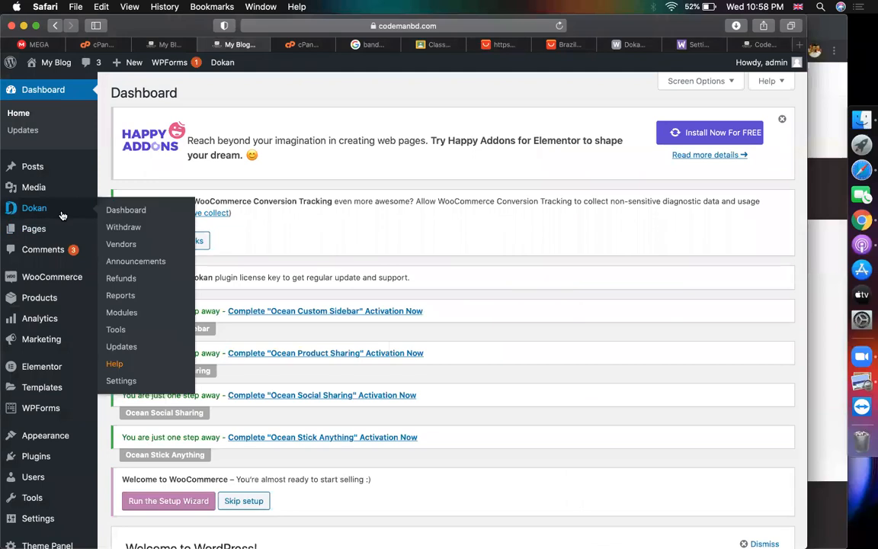
click(122, 244)
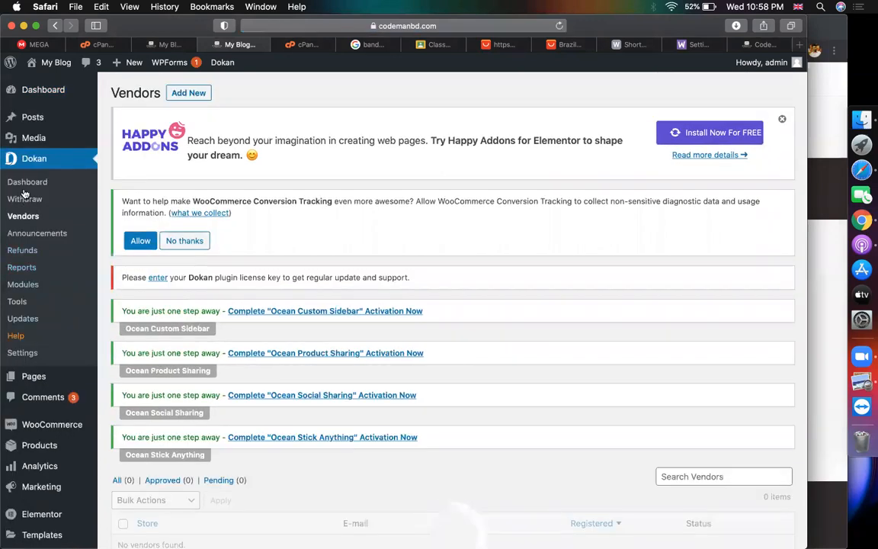
Enable Order Status Change in Dokan's Selling Options, save, and return to order #1148
click(23, 352)
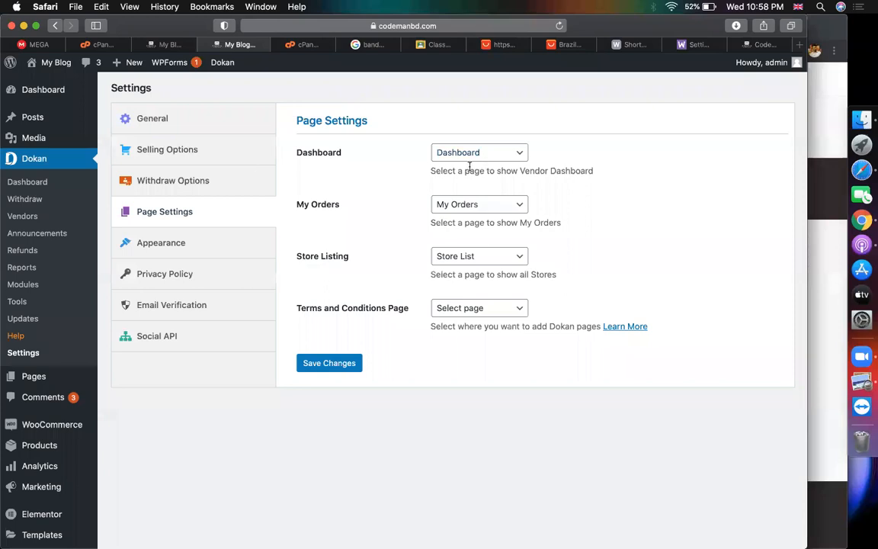
click(196, 155)
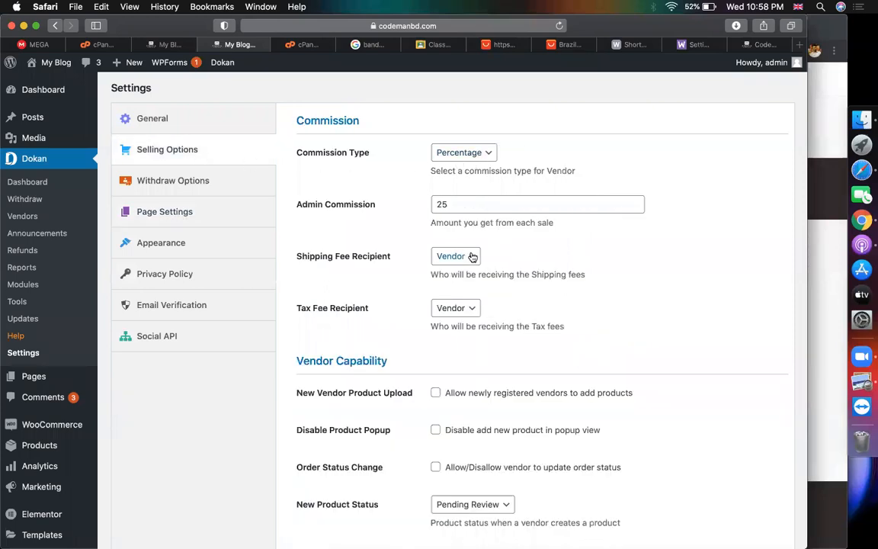
scroll(495, 308, down, 3)
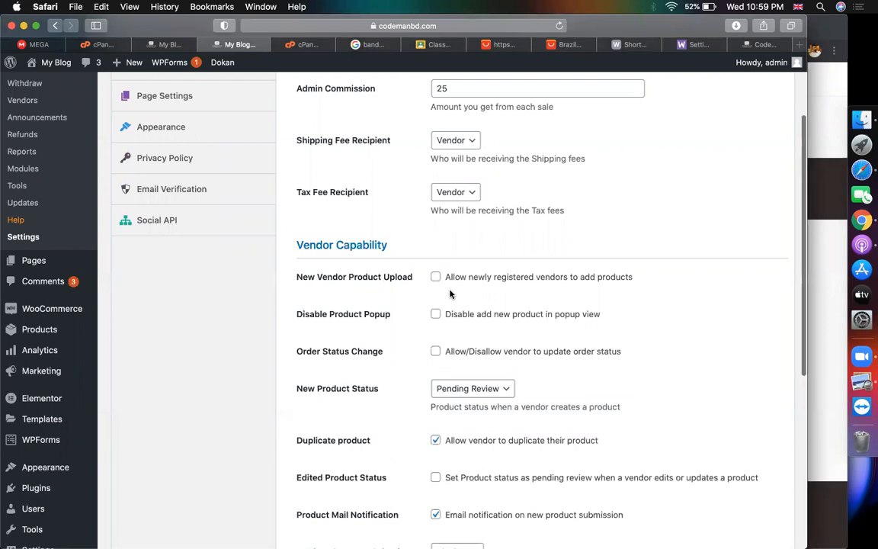
scroll(449, 294, down, 2)
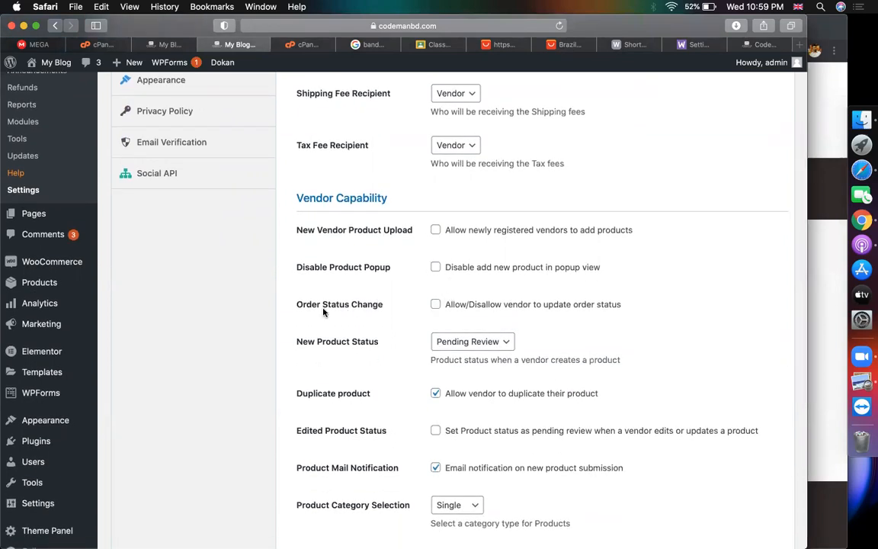
double_click(301, 305)
drag(357, 308, 439, 308)
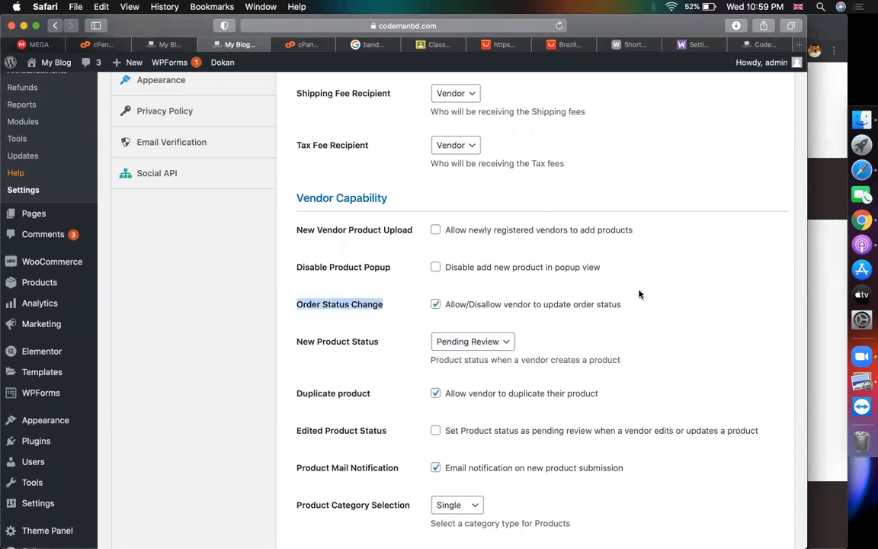
scroll(639, 294, down, 8)
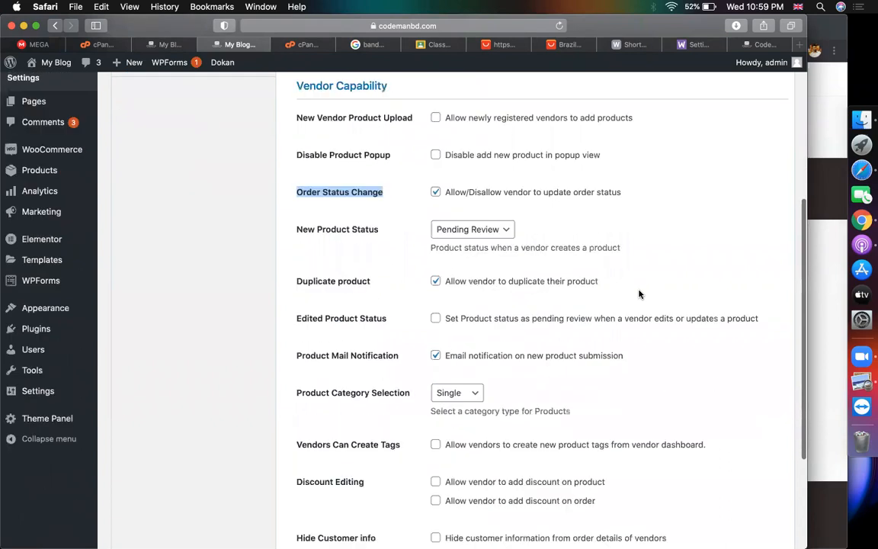
click(344, 486)
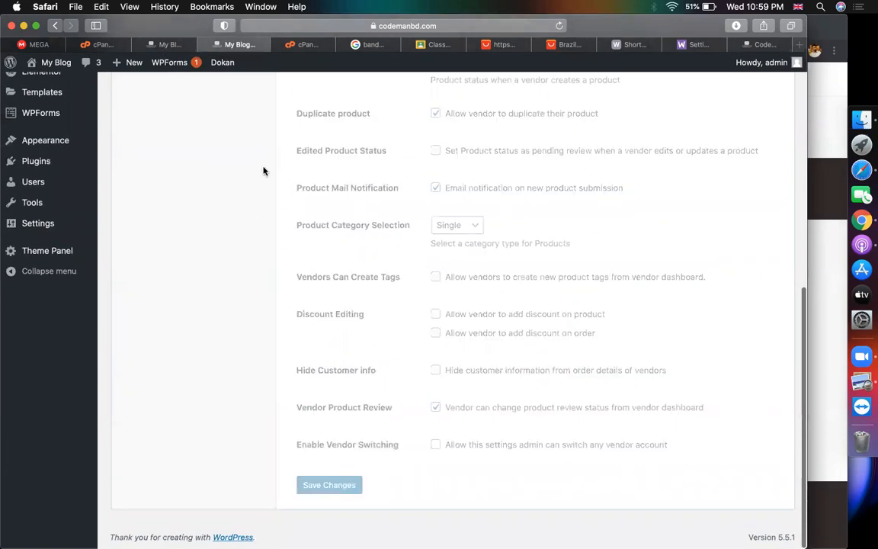
click(172, 44)
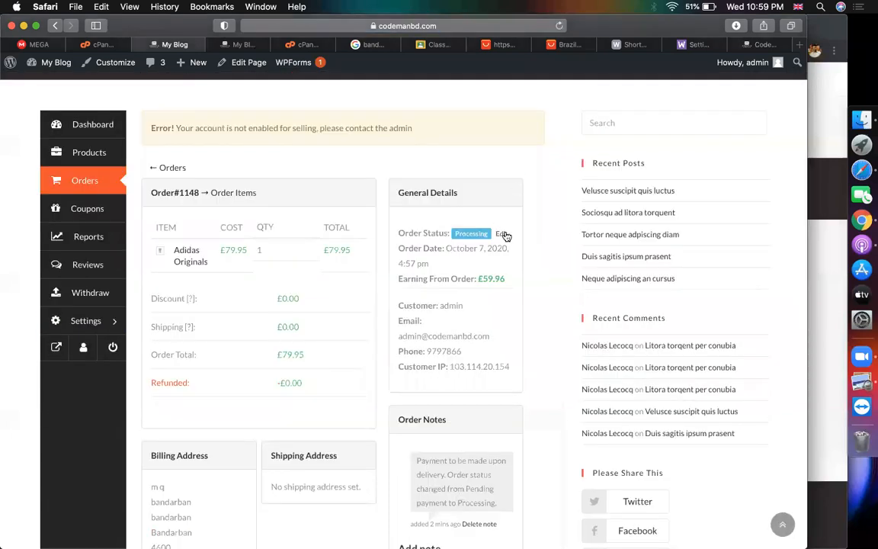
Change order #1148's status from Processing to Completed and update it
click(506, 237)
click(415, 255)
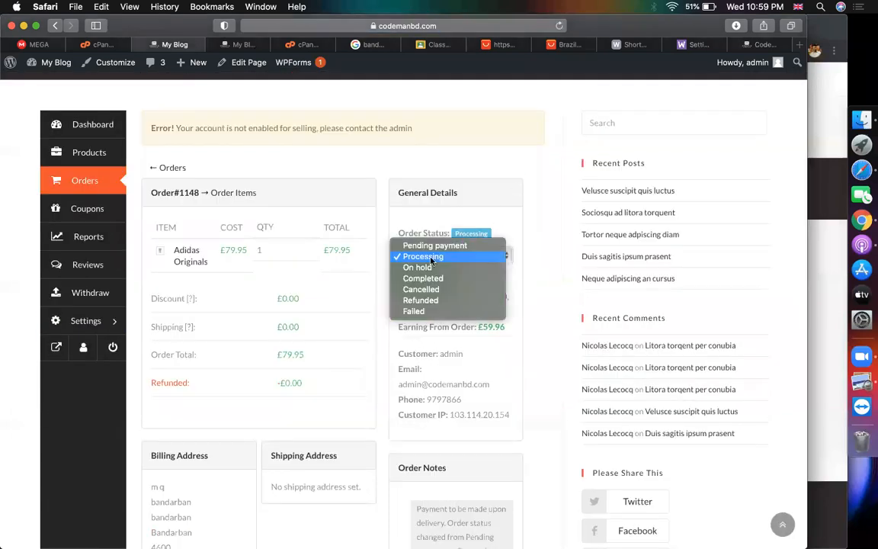
click(419, 278)
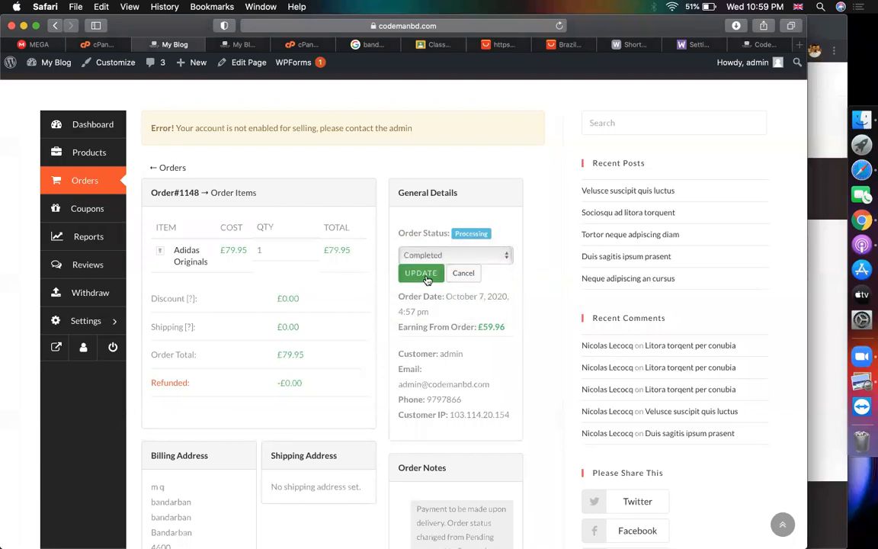
click(426, 275)
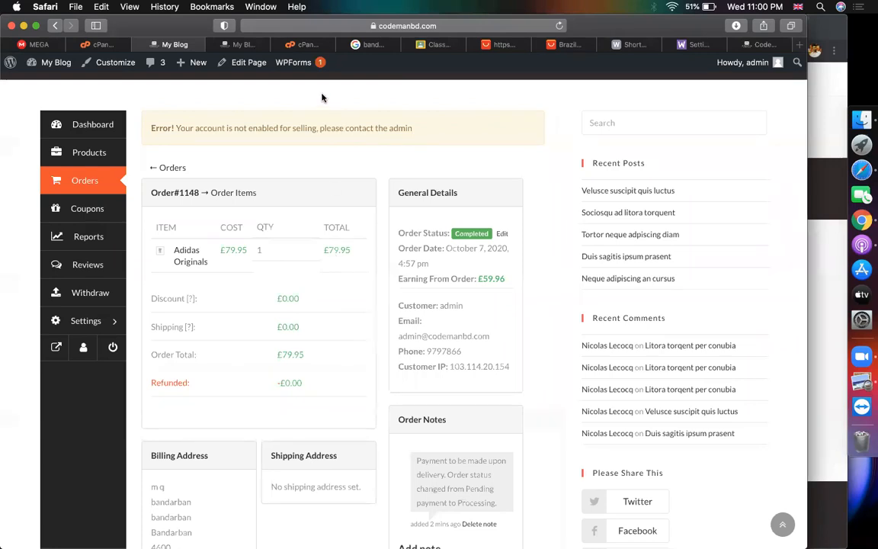
scroll(494, 208, up, 5)
key(ctrl+Tab)
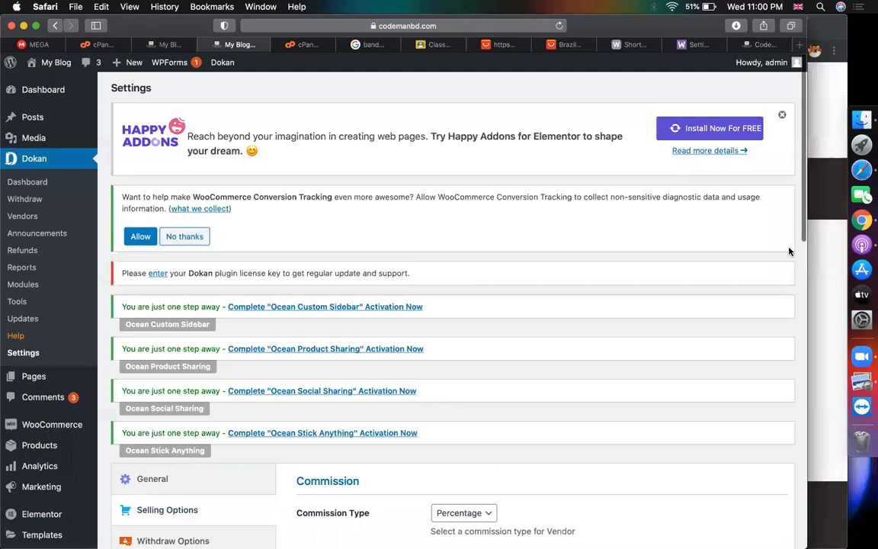
click(853, 224)
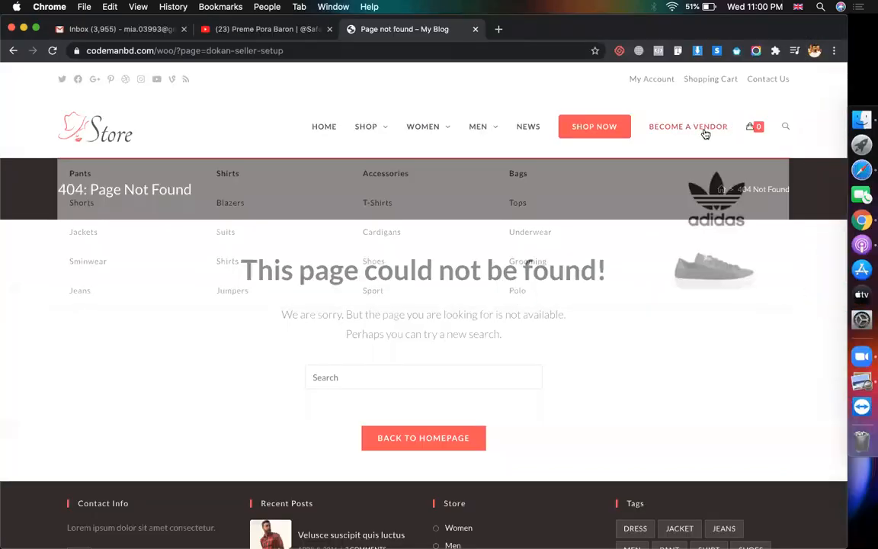
click(696, 136)
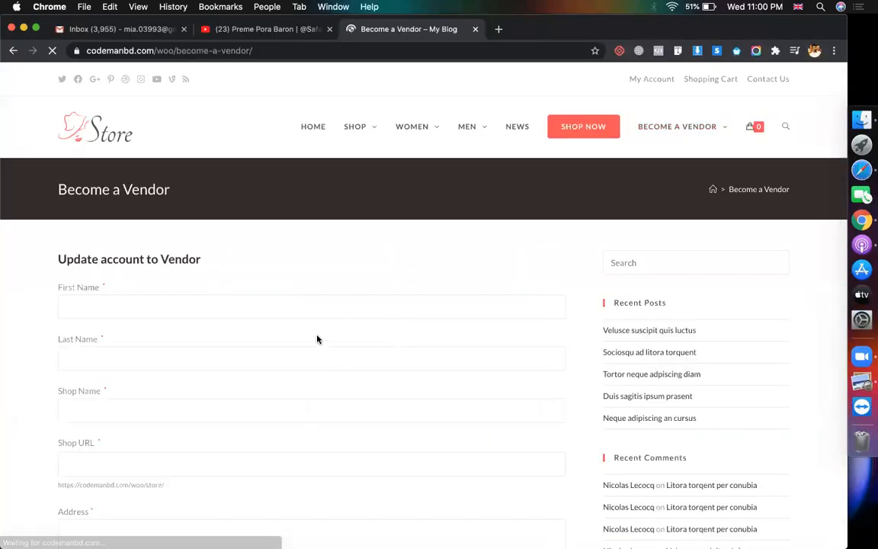
scroll(210, 337, down, 3)
scroll(210, 336, down, 5)
scroll(210, 337, up, 10)
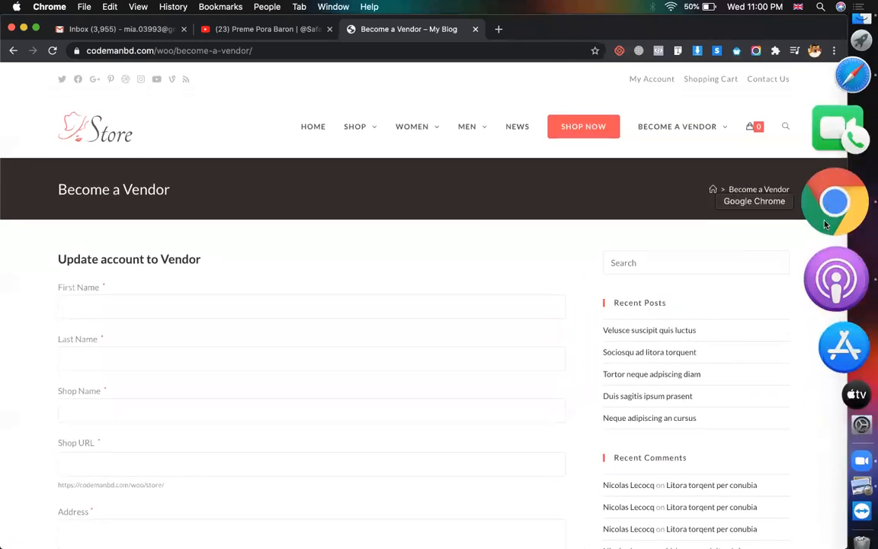
click(835, 174)
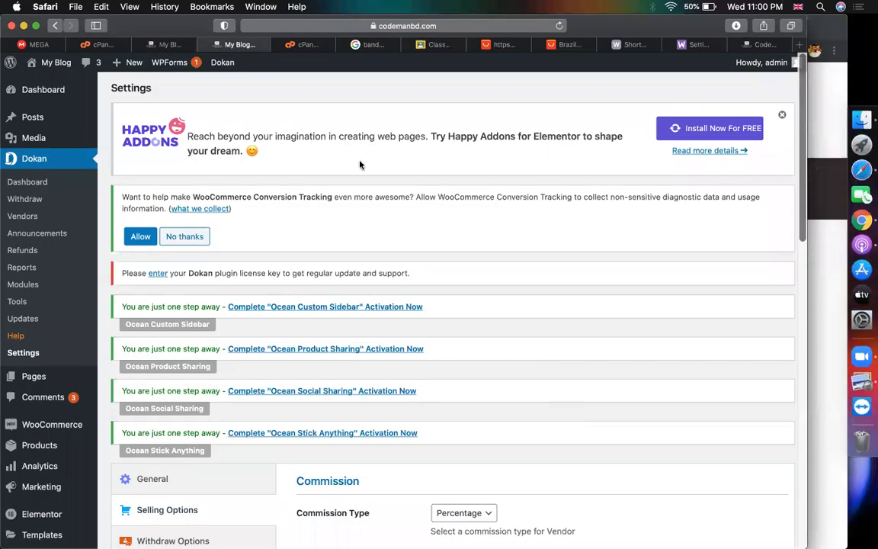